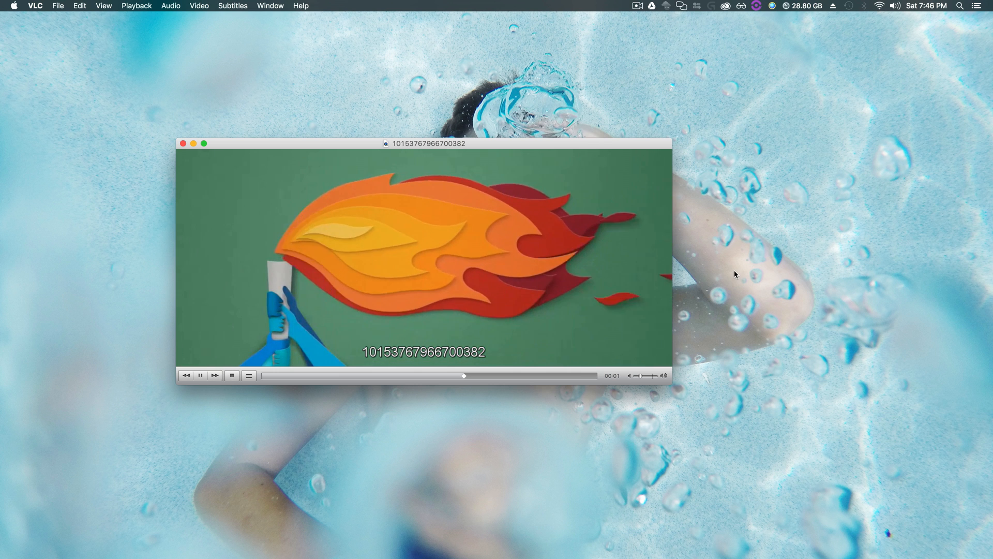
- Pause the paper-style flame reference video and close its player window
left_click(200, 375)
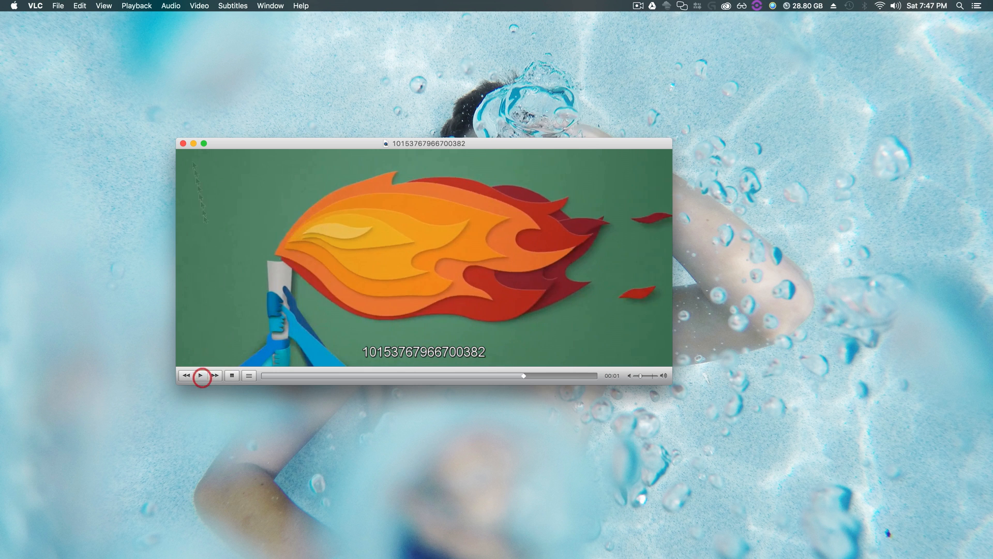
left_click(183, 144)
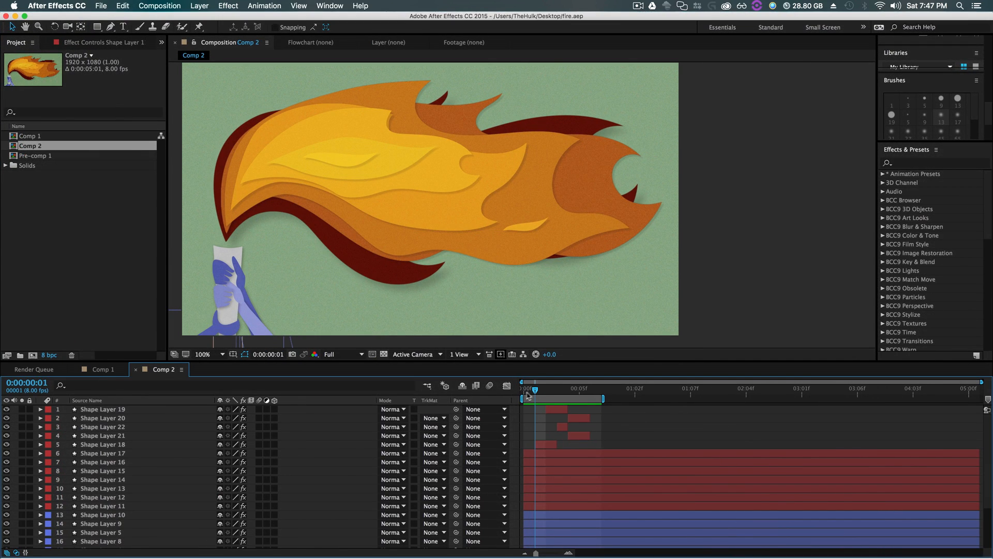
- Preview the finished flame animation in Comp 2 from the first frame and stop playback
left_click_drag(537, 393, 527, 394)
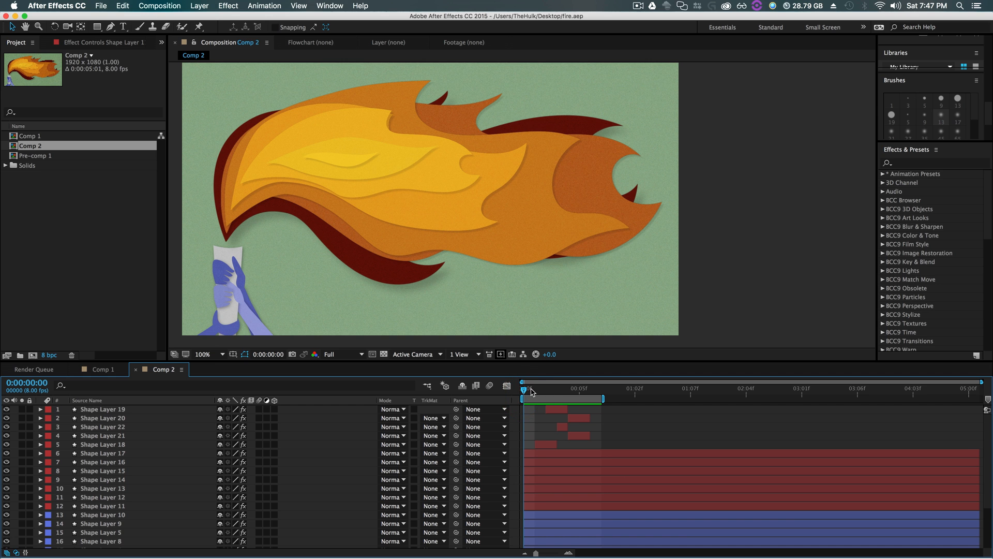
key("space")
left_click(15, 16)
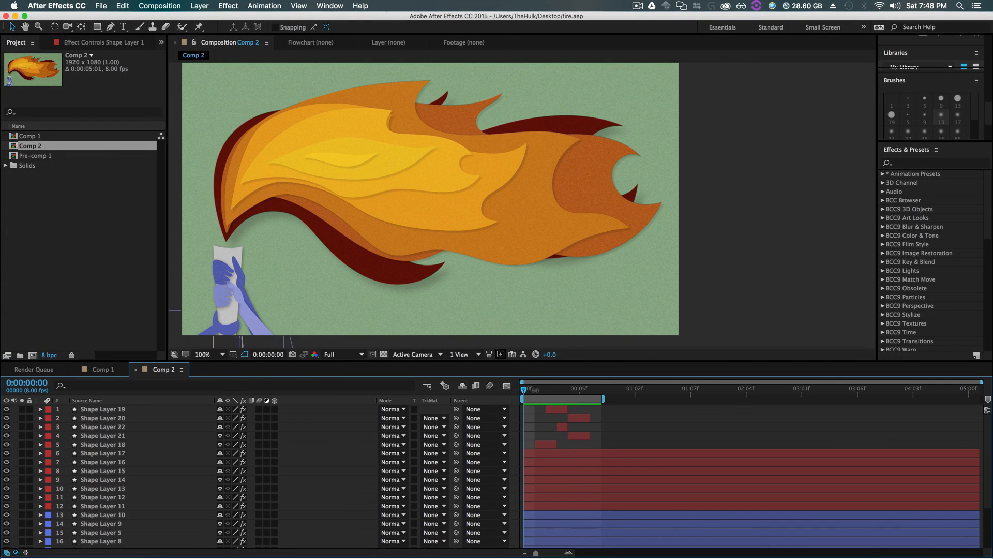
key("super+space")
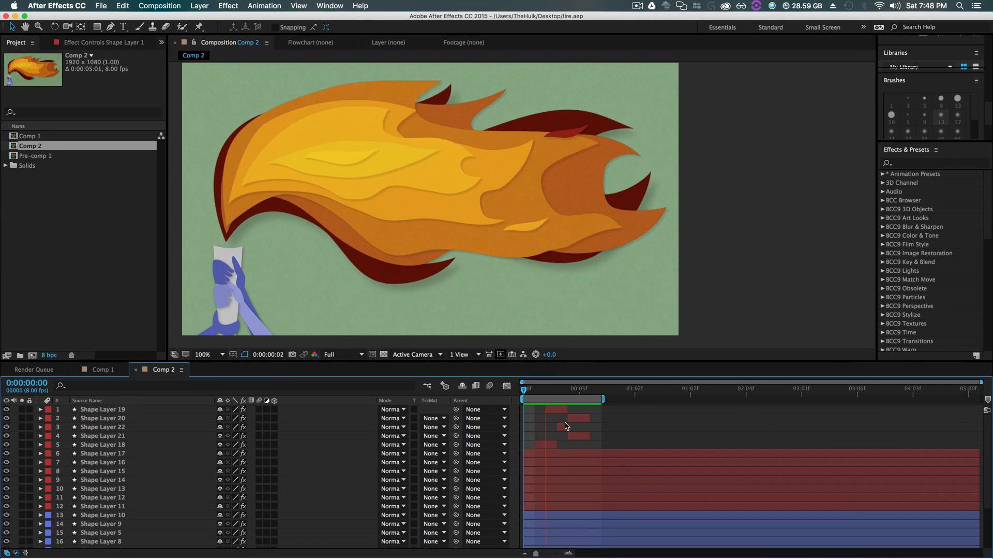
key("space")
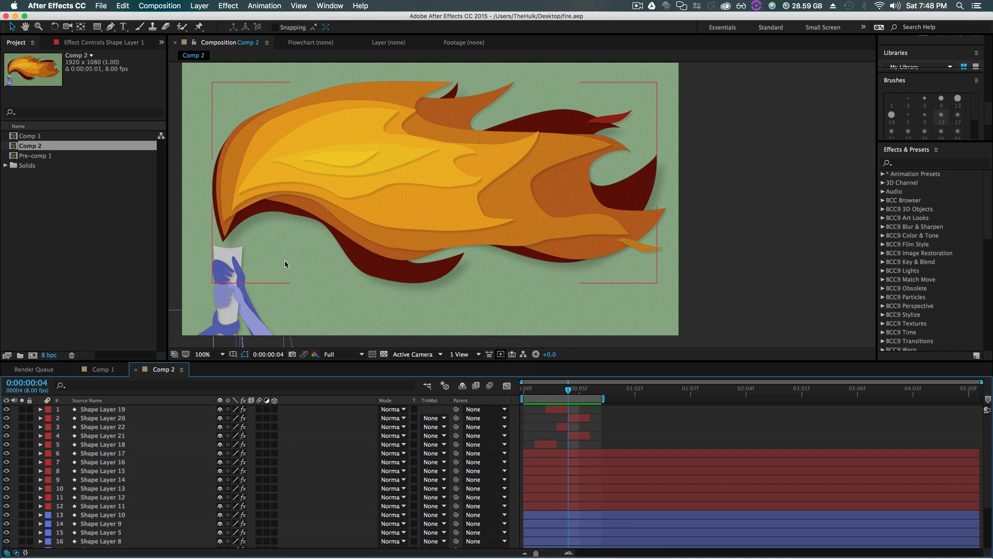
- Create a new 1920 x 1080 composition at 8 frames per second with a duration of 0:00:03:00
left_click(43, 242)
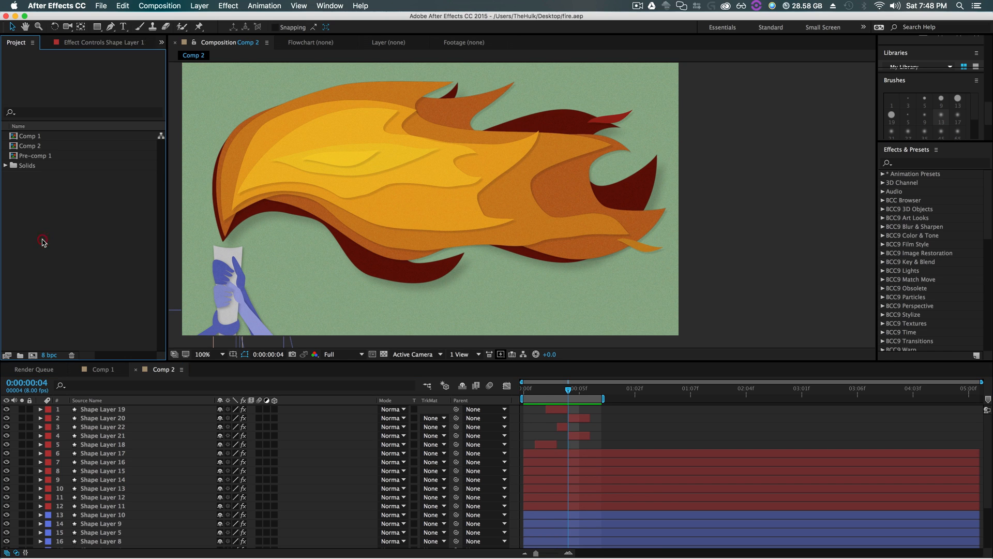
right_click(37, 213)
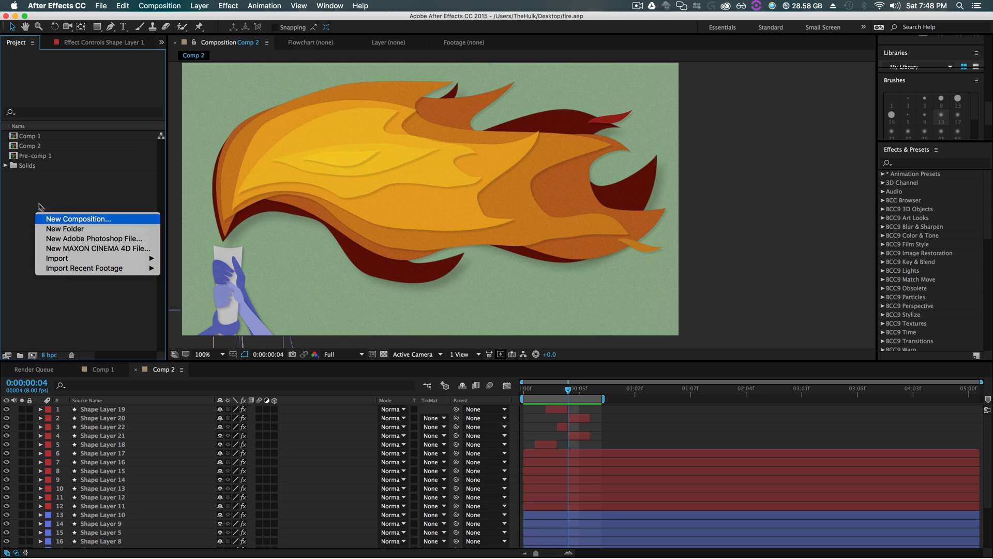
left_click(60, 221)
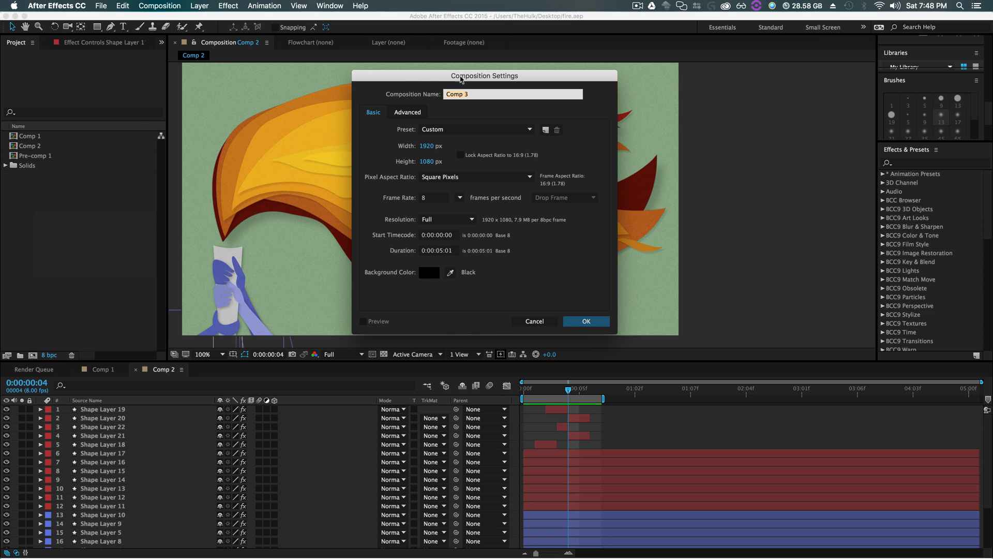
left_click_drag(413, 79, 375, 78)
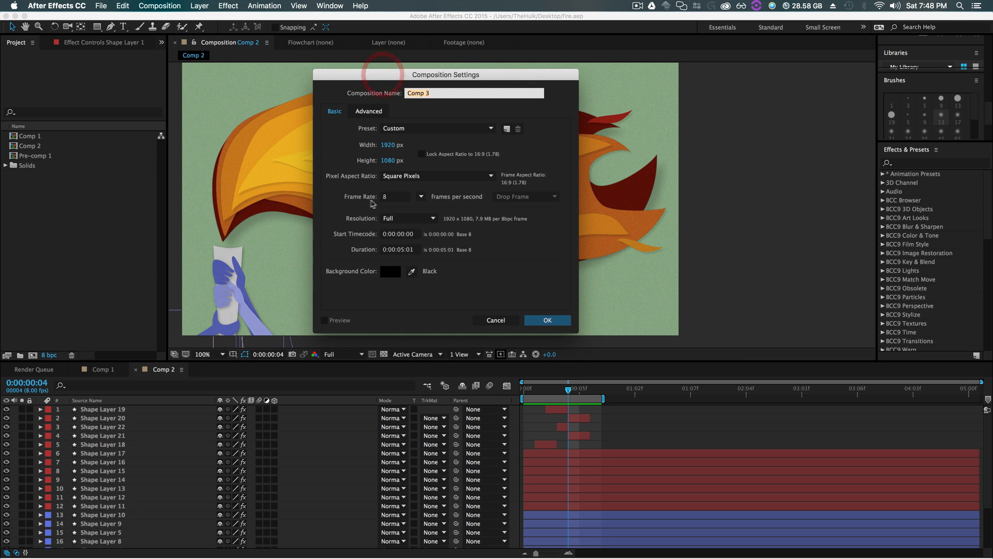
left_click(421, 197)
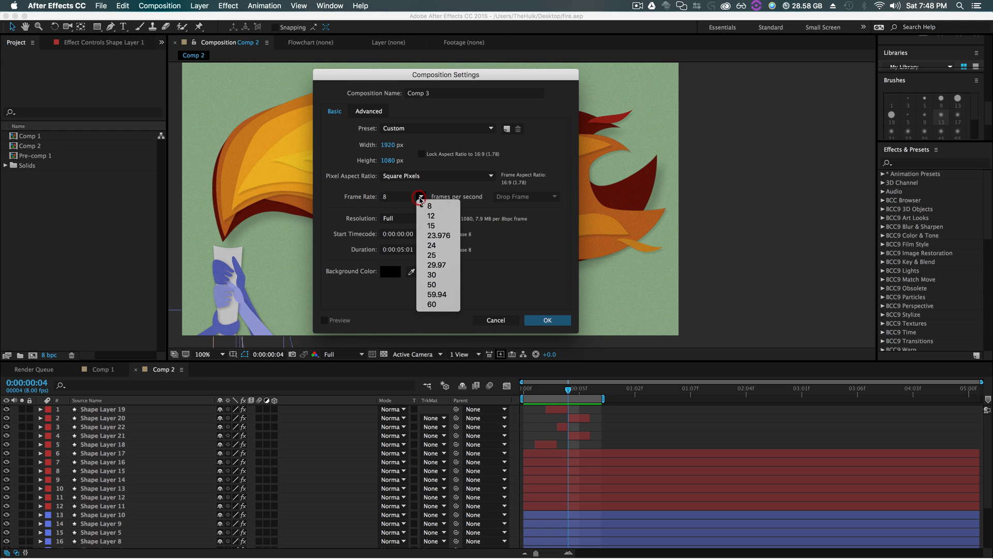
left_click(448, 77)
mouse_move(450, 76)
left_mouse_down()
mouse_move(700, 111)
mouse_move(465, 65)
left_mouse_up()
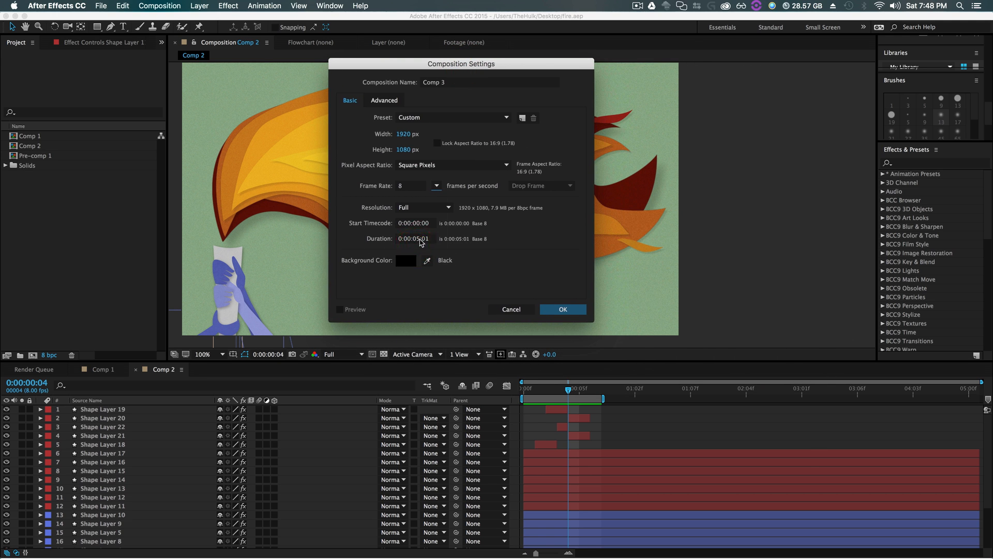
left_click(419, 240)
left_click(563, 310)
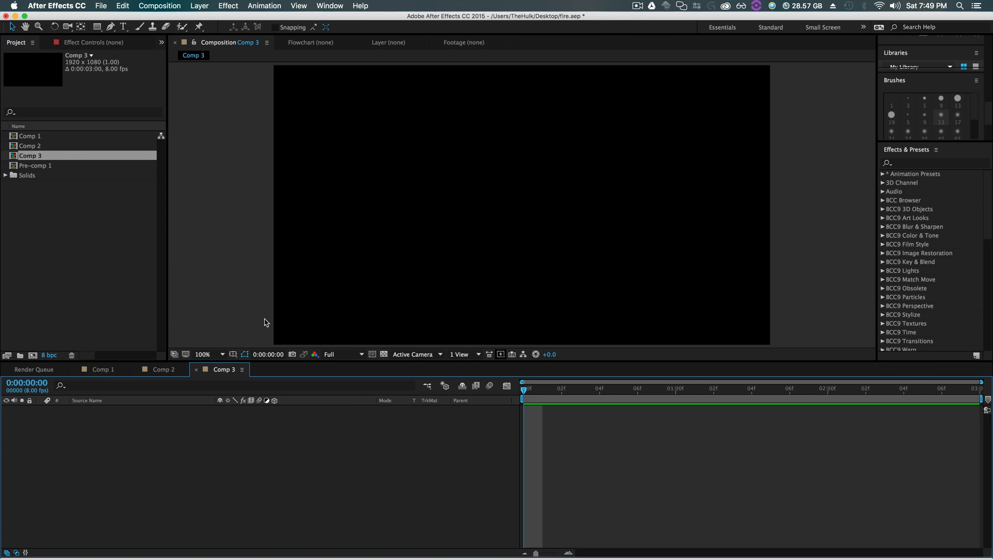
- Draw a closed four-point torch handle with the Pen tool in Comp 3's lower-left area, extending below the frame
left_click(161, 369)
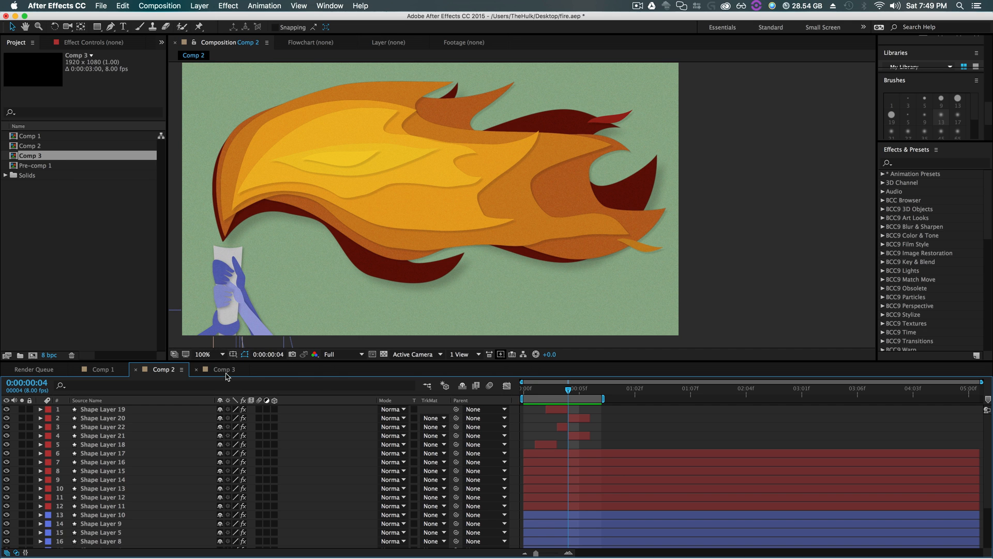
left_click(224, 369)
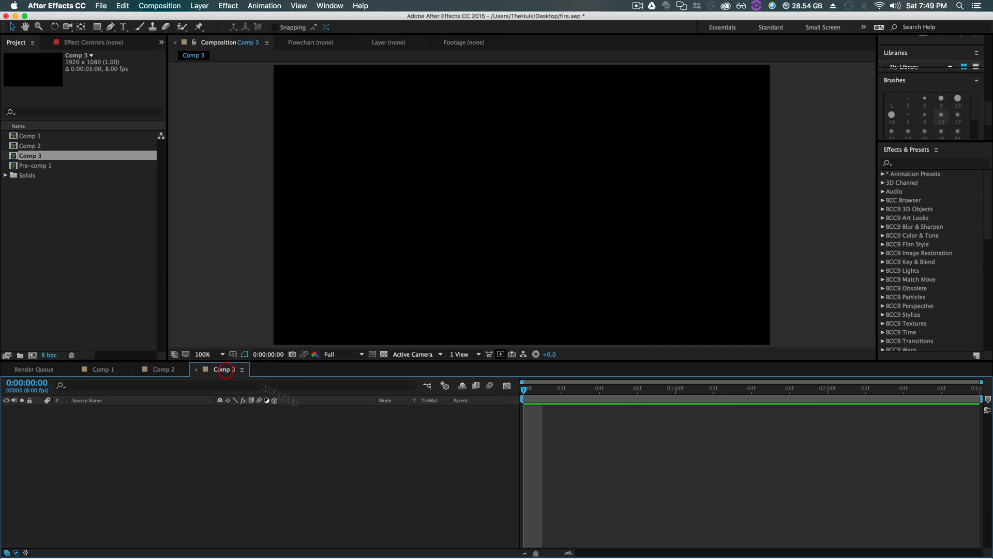
left_click(110, 26)
key("comma")
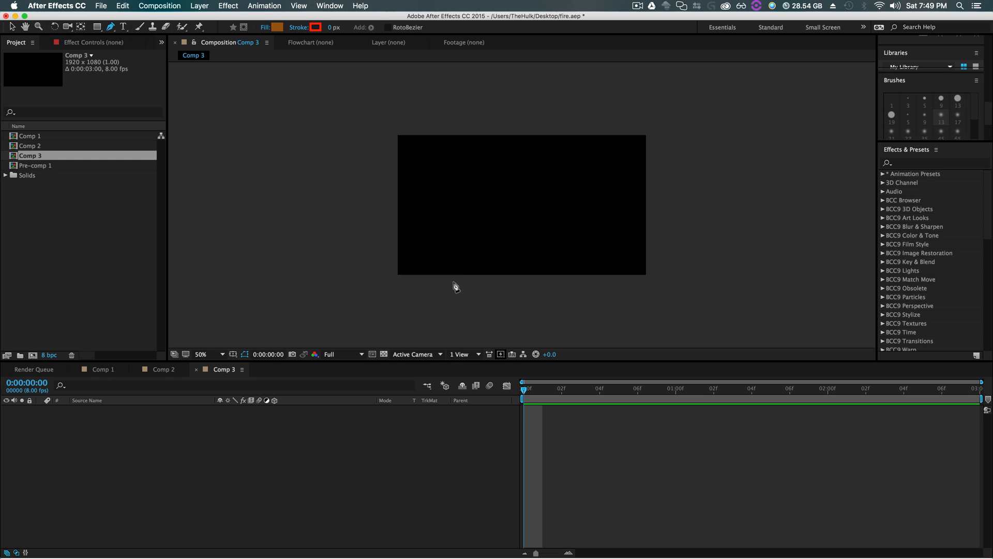
key("period")
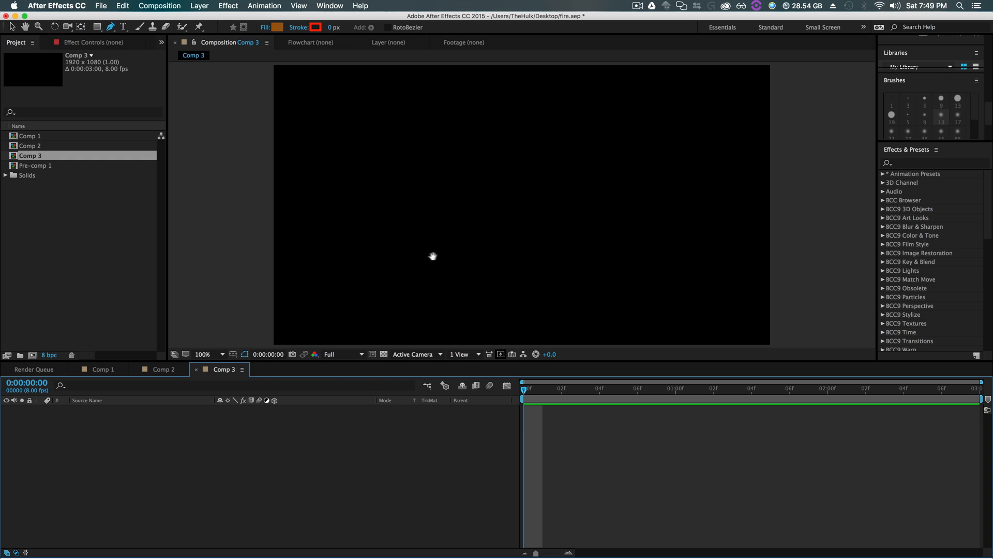
key("h")
left_click_drag(432, 255, 525, 140)
left_click(109, 26)
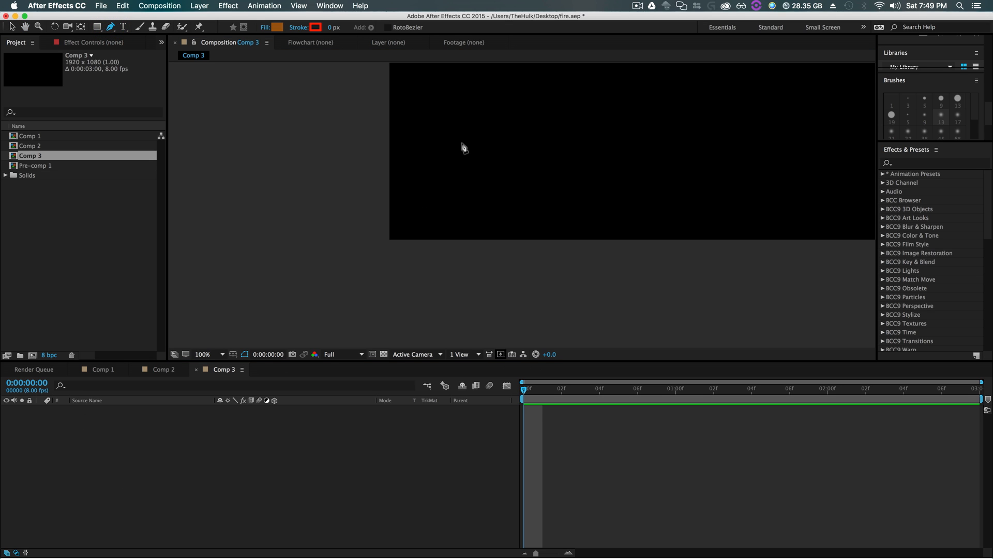
left_click_drag(465, 146, 515, 144)
left_click(507, 285)
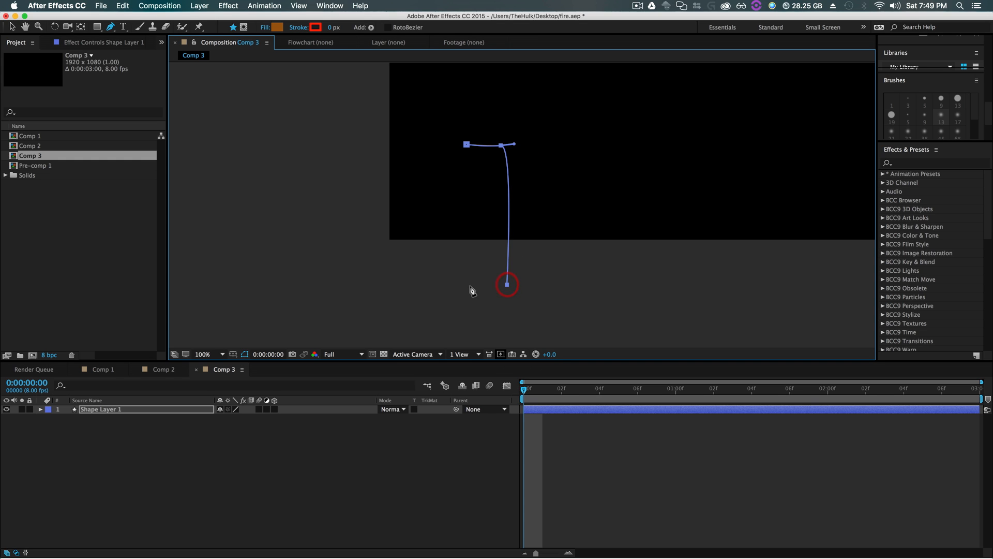
left_click(475, 285)
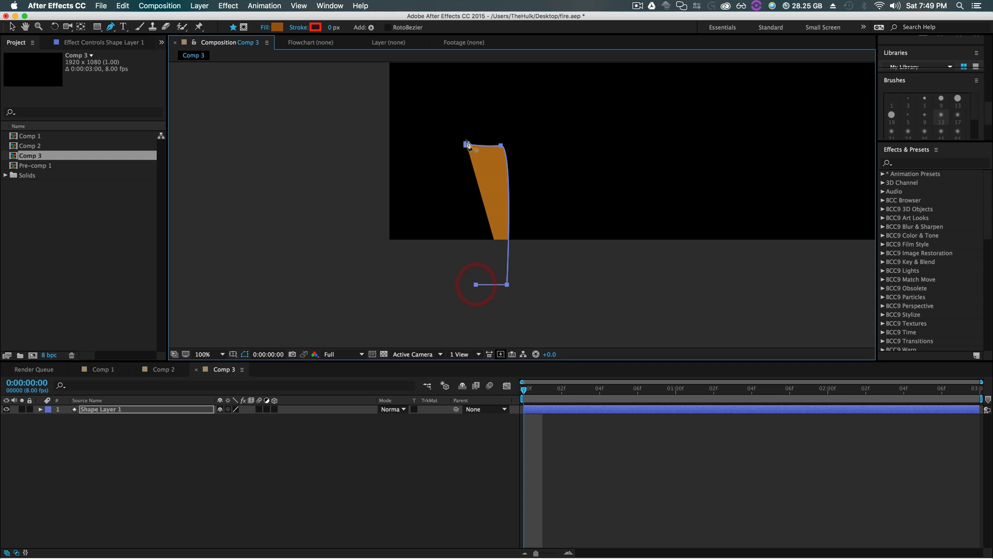
left_click(465, 144)
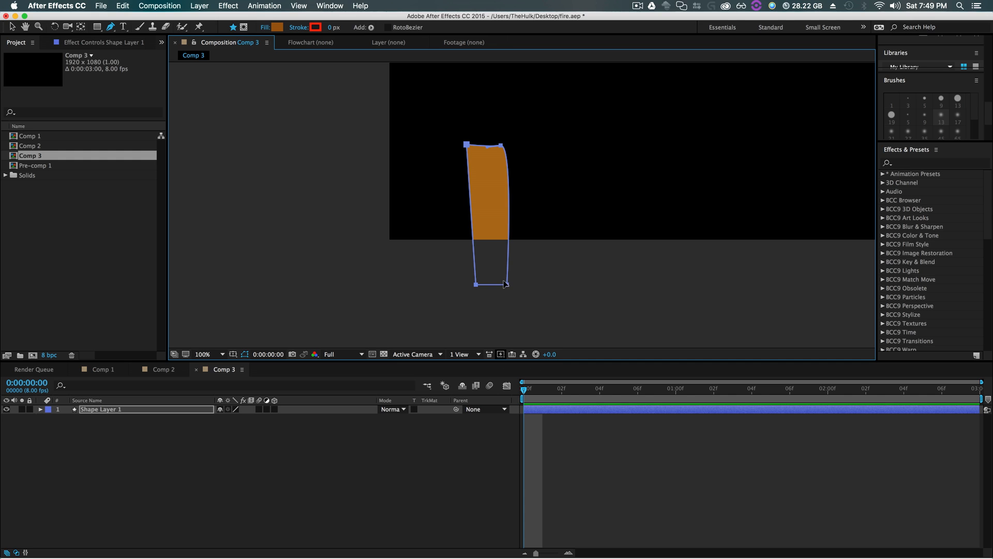
- Taper the handle toward its base and round its top corners by adjusting the path points and curve handles
left_click_drag(505, 284, 493, 287)
left_click(504, 147)
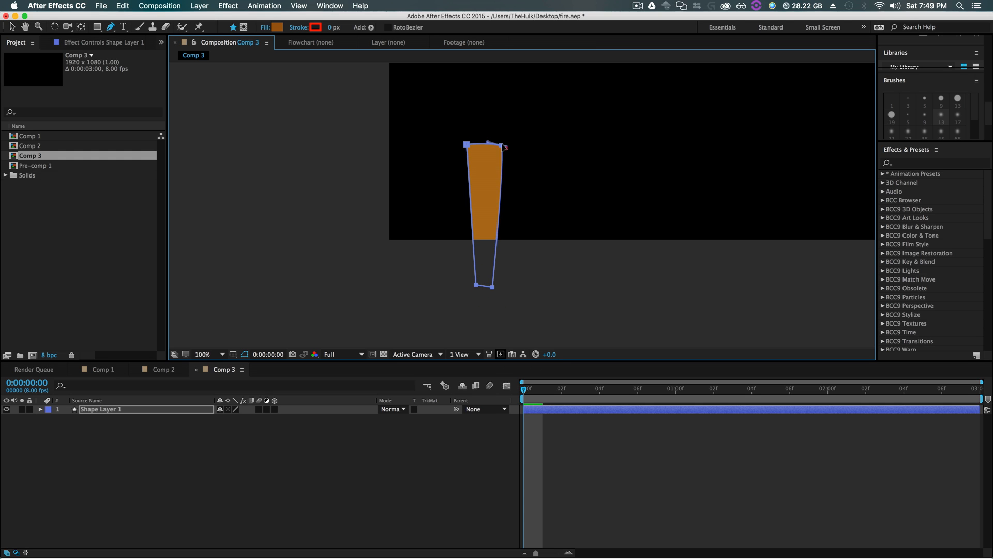
left_click_drag(505, 148, 464, 150)
key("alt")
key("v")
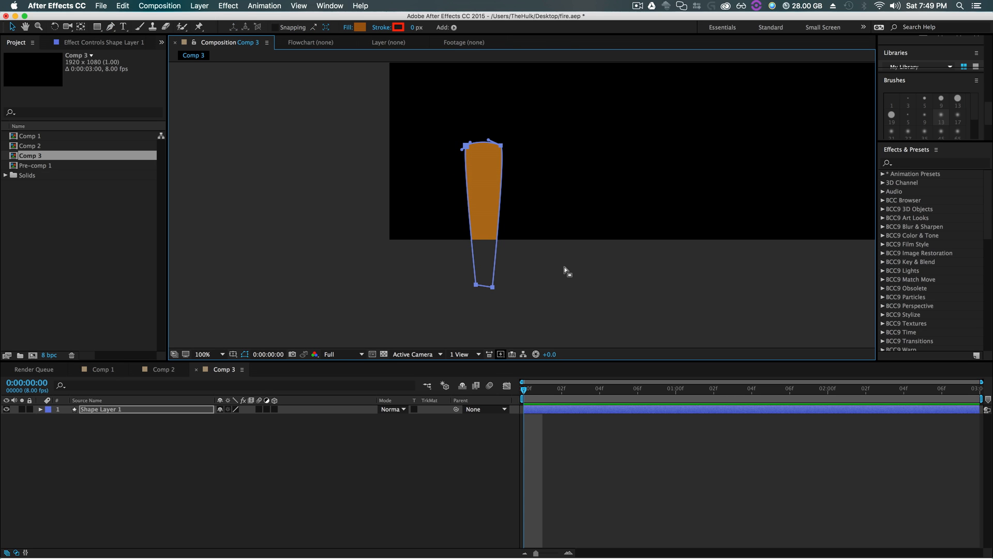
- Change the torch handle's fill color to light gray and deselect the shape
left_click(359, 27)
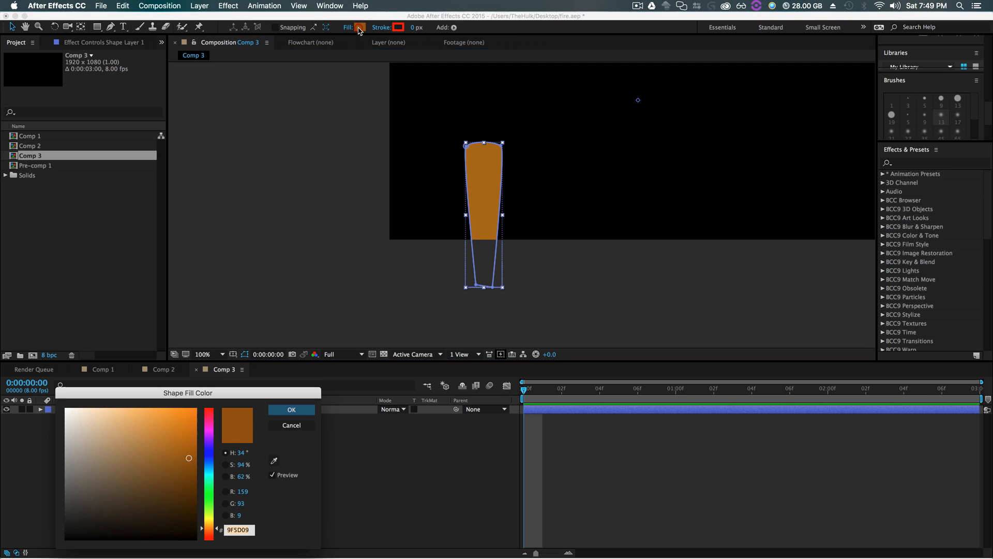
mouse_move(118, 477)
left_mouse_down()
mouse_move(78, 473)
mouse_move(62, 506)
mouse_move(52, 452)
left_mouse_up()
left_click(292, 409)
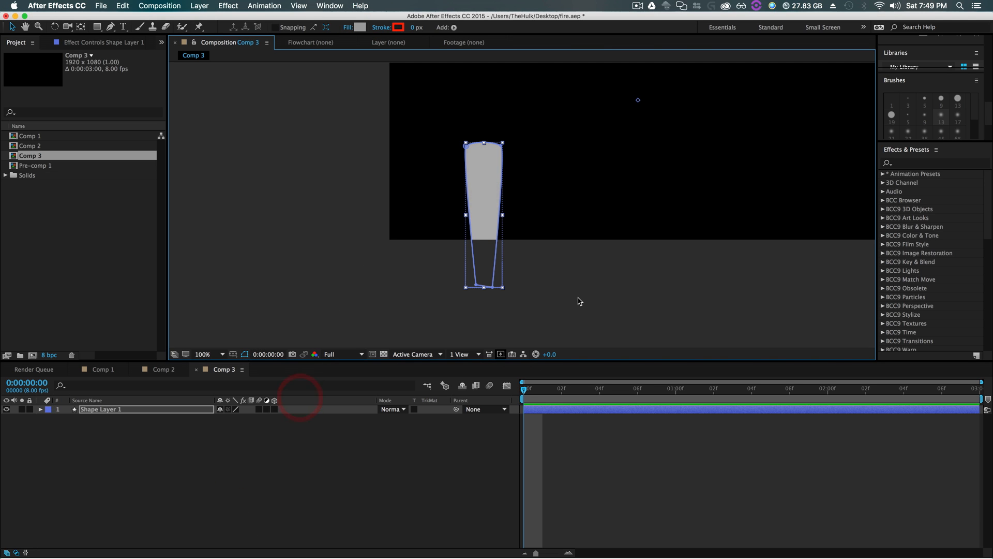
left_click(579, 298)
- Reposition the torch handle closer to the frame's lower-left corner, keeping its base below the bottom edge
key("h")
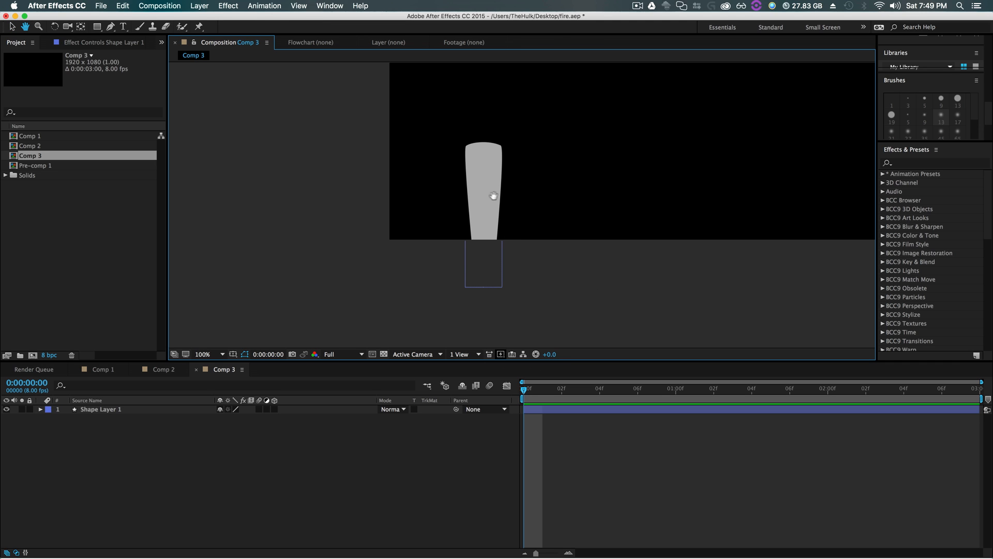
key("v")
left_click_drag(500, 213, 464, 177)
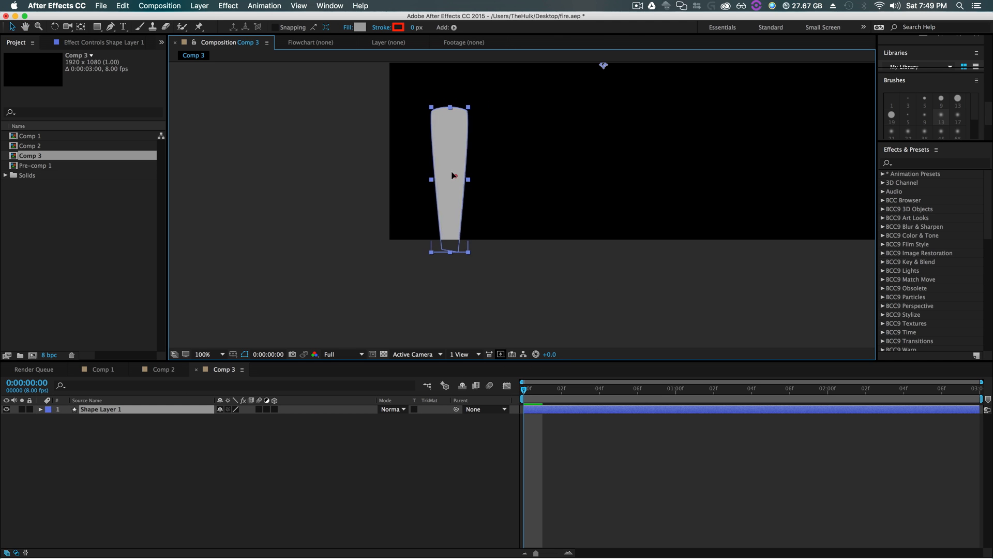
left_click(558, 303)
left_click_drag(290, 151, 241, 277)
key("comma")
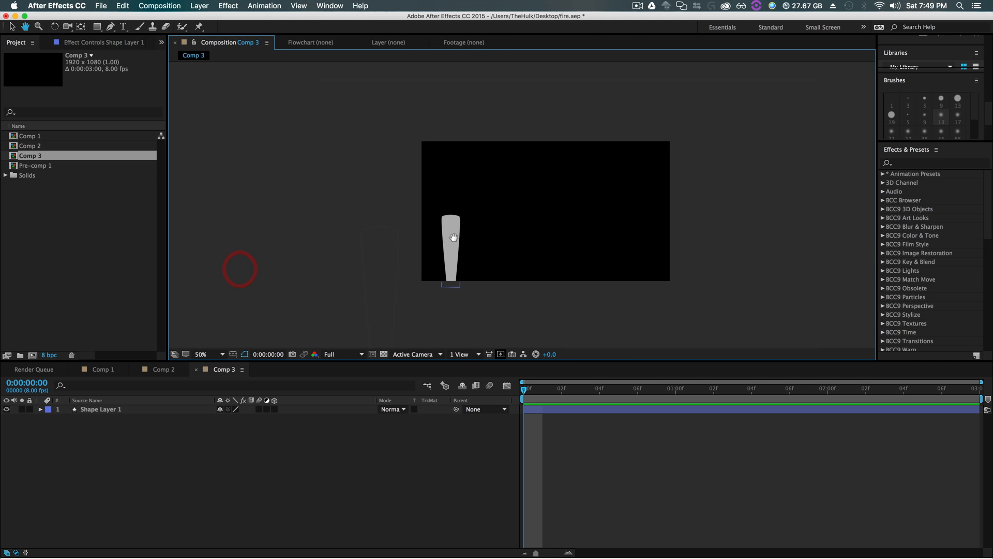
left_click_drag(460, 243, 460, 255)
left_click(500, 304)
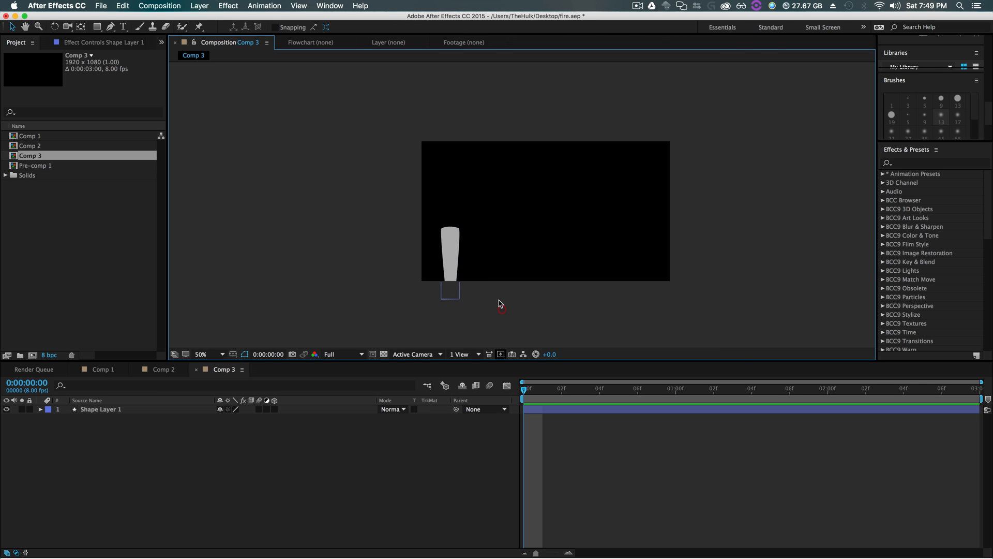
key("period")
left_click_drag(492, 291, 634, 173)
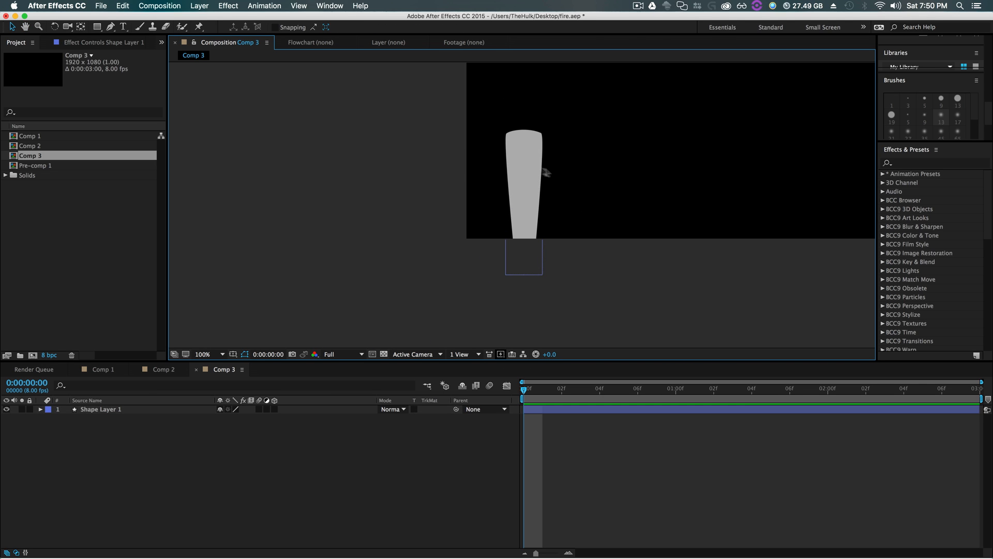
- Make the torch handle slimmer by moving its right-hand top and bottom path points inward
left_click(524, 171)
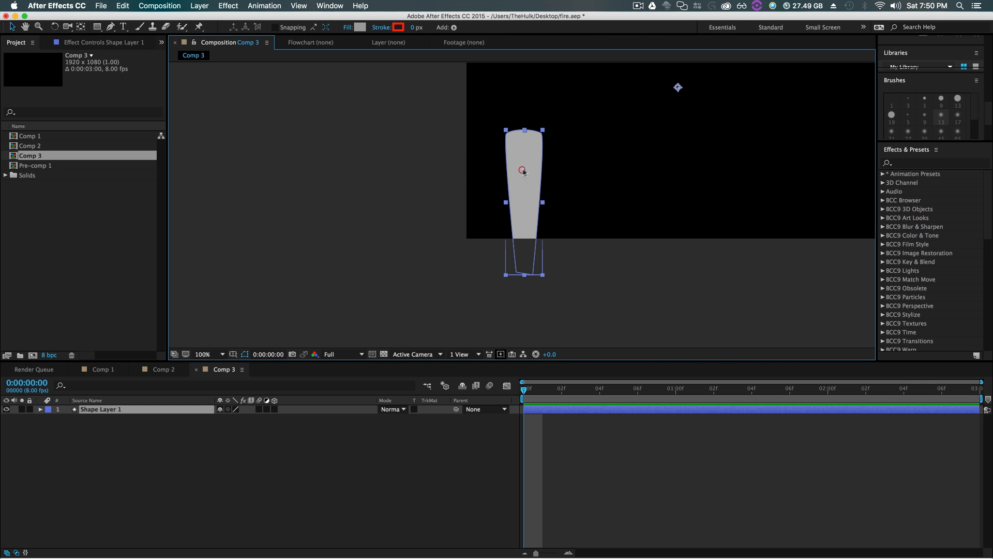
left_click(111, 26)
key("shift+v")
left_click(527, 154, "shift")
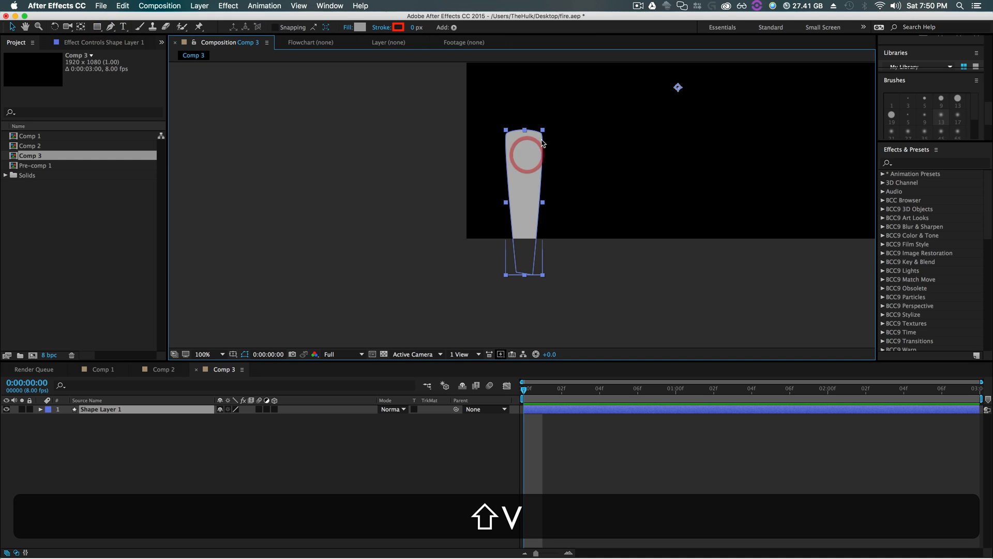
left_click(539, 149, "shift")
left_click(111, 27)
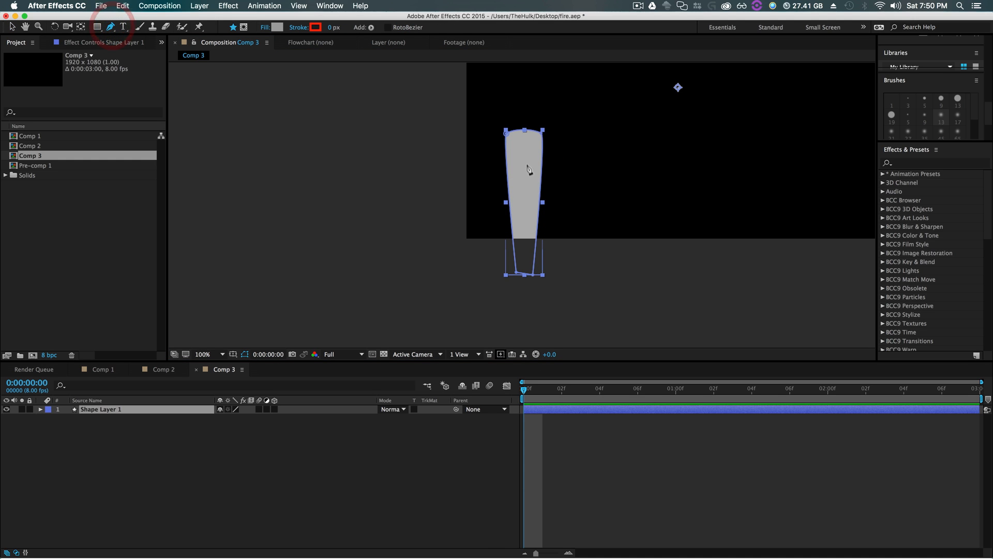
left_click_drag(537, 132, 530, 135)
left_click_drag(533, 274, 523, 272)
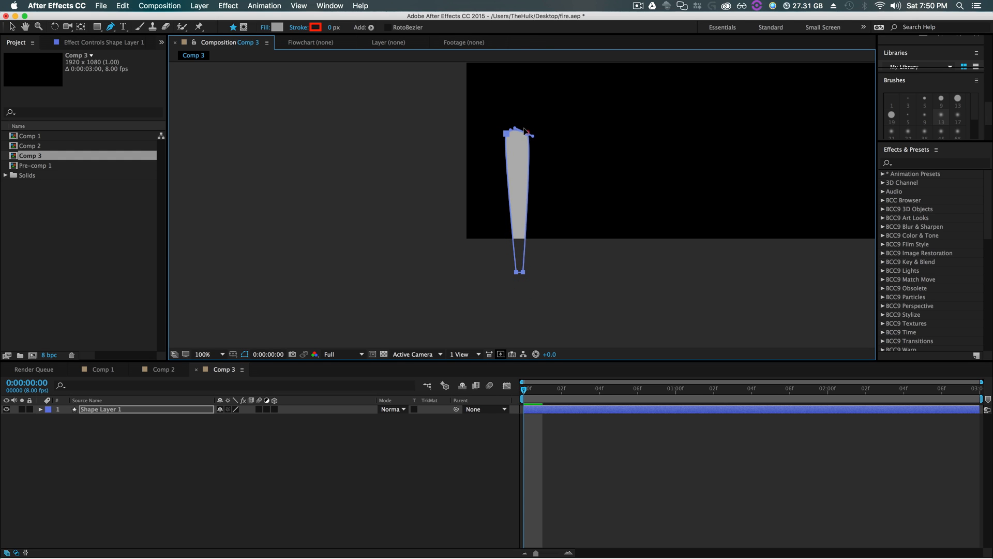
left_click(525, 127)
key("v")
left_click(562, 280)
key("comma")
left_click(611, 267)
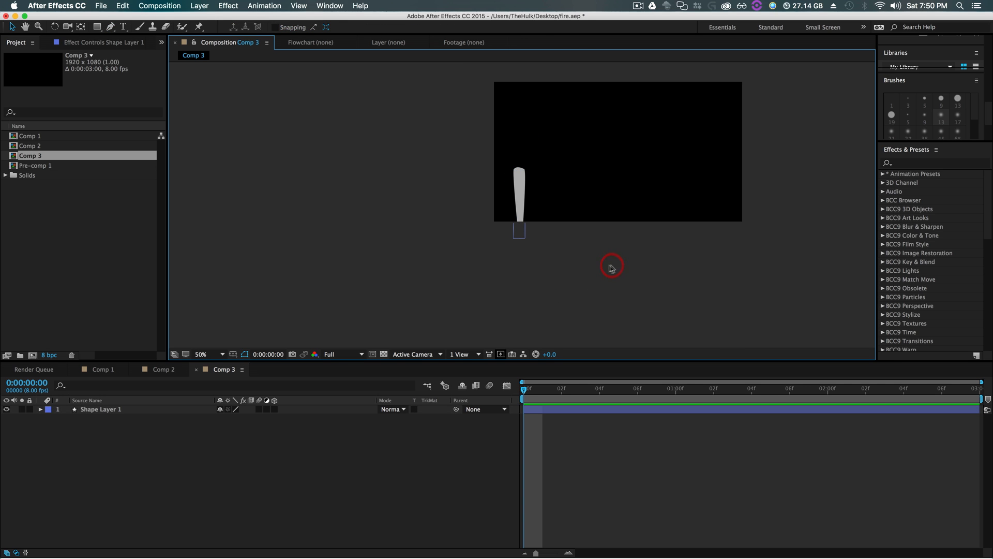
- Check the finished hand and torch in Comp 2, then return to Comp 3 and lock the torch handle's layer
left_click(163, 368)
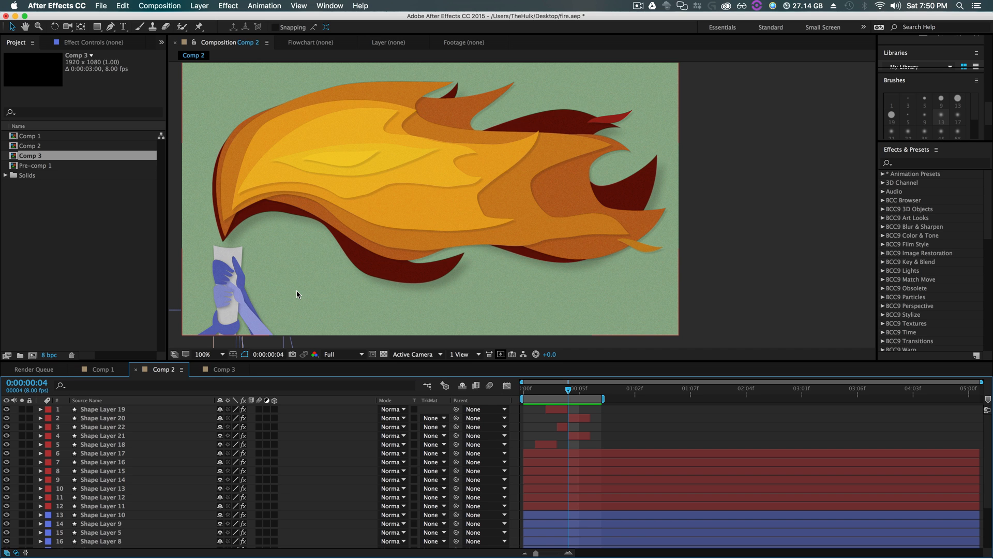
left_click(225, 370)
scroll(585, 188, "up", 3)
scroll(587, 240, "up", 2)
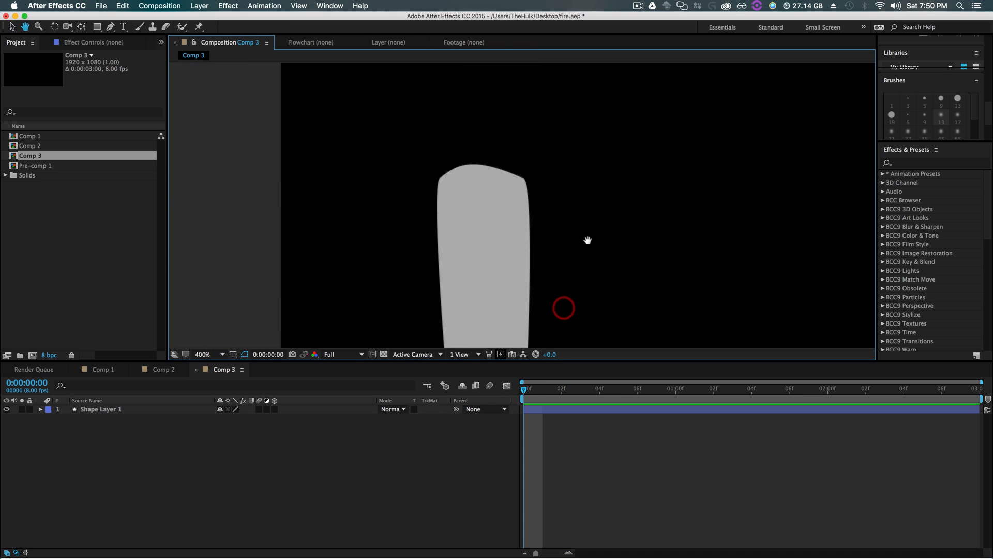
key("v")
left_click(173, 459)
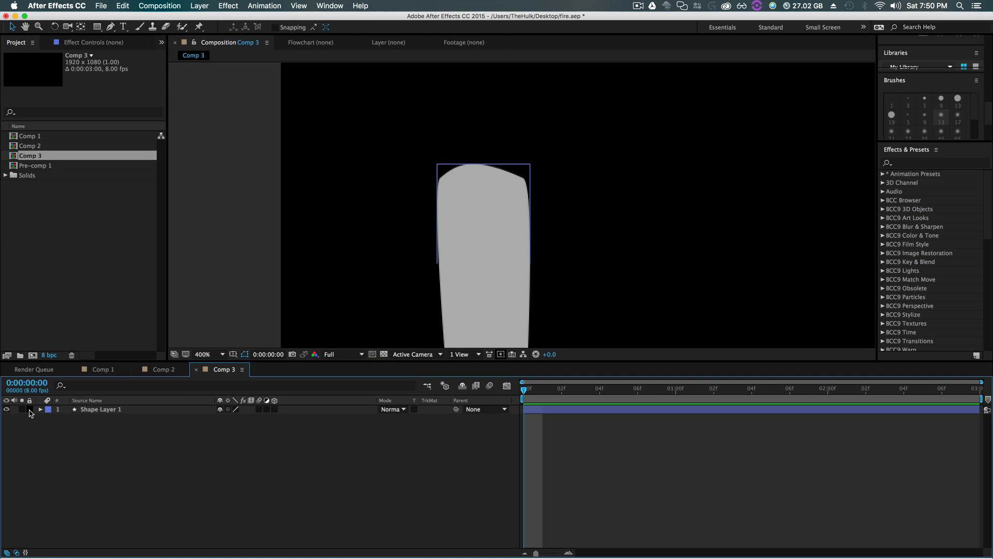
left_click(30, 409)
- Set the Pen tool's fill color to blue 3C76EE for drawing the hand
left_click_drag(650, 271, 687, 169)
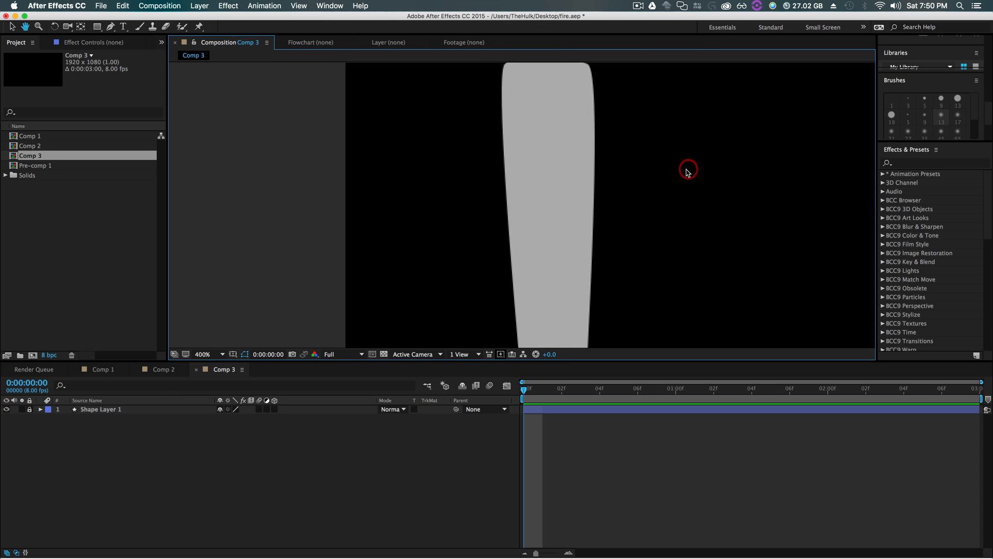
left_click(110, 27)
left_click(277, 27)
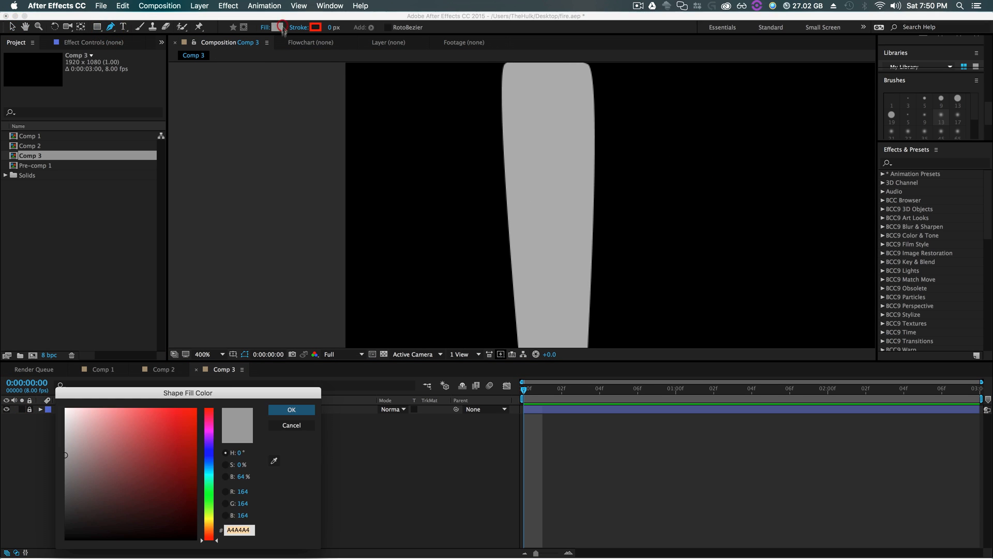
left_click(211, 472)
left_click_drag(211, 472, 211, 458)
left_click(137, 466)
left_click(162, 414)
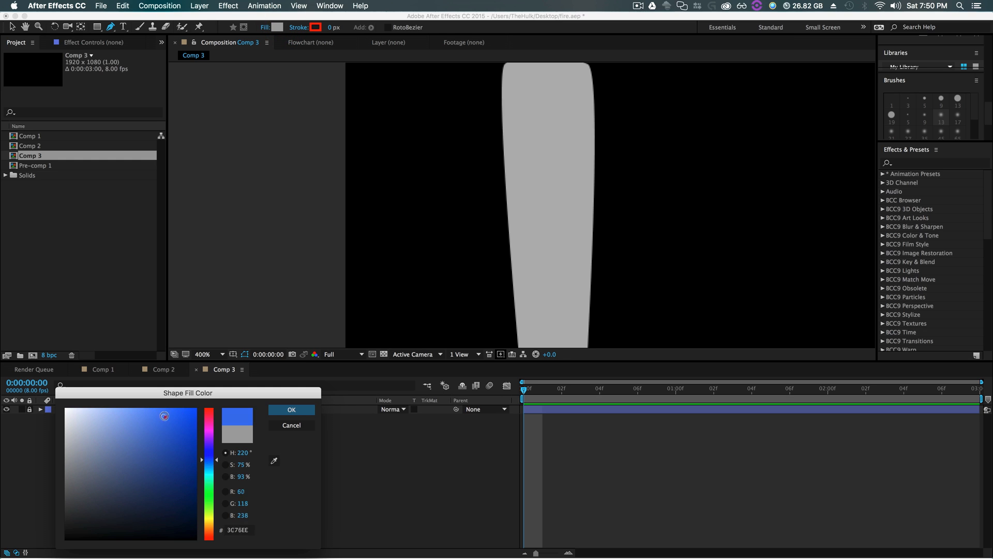
left_click(291, 409)
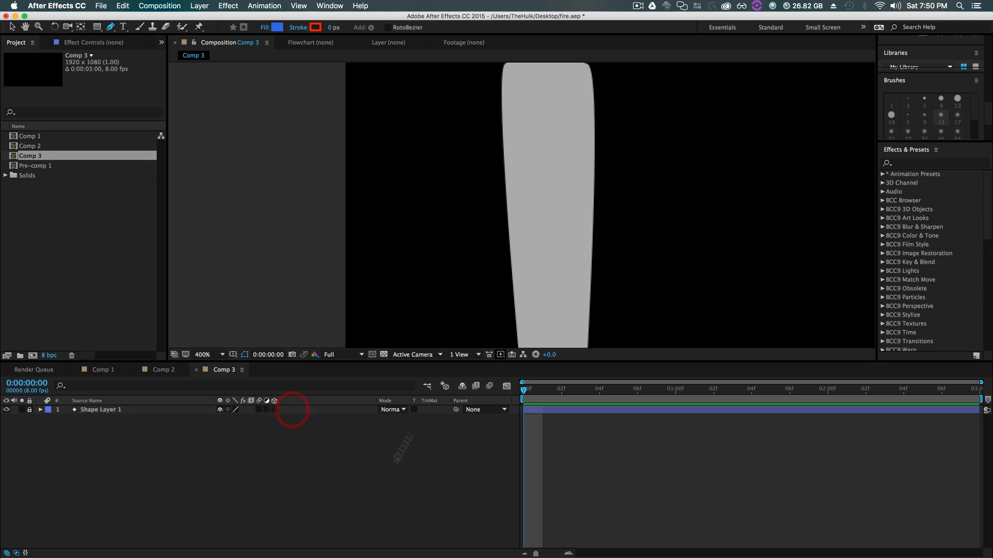
- Draw a blue hand shape with four fingers wrapping over the torch handle's left edge and a curved back outside it
left_click(501, 103)
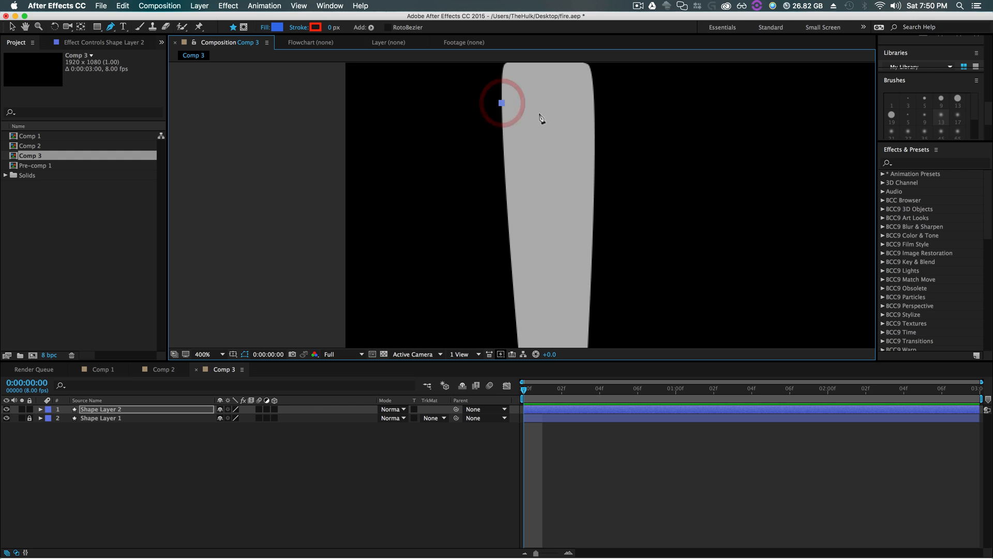
left_click_drag(551, 121, 515, 160)
left_click(550, 134)
left_click(532, 141)
left_click(544, 152)
left_click(542, 172)
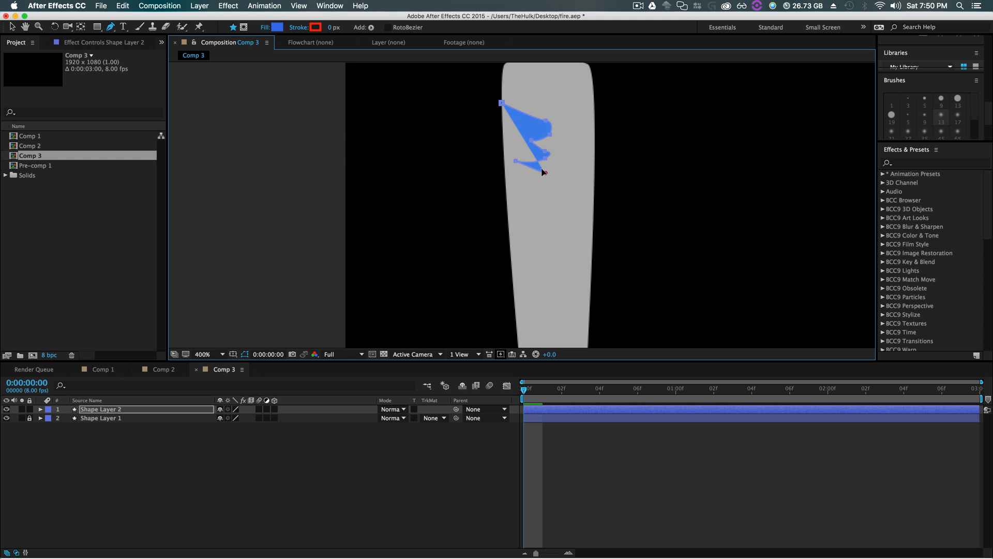
left_click(517, 182)
left_click_drag(538, 175, 535, 183)
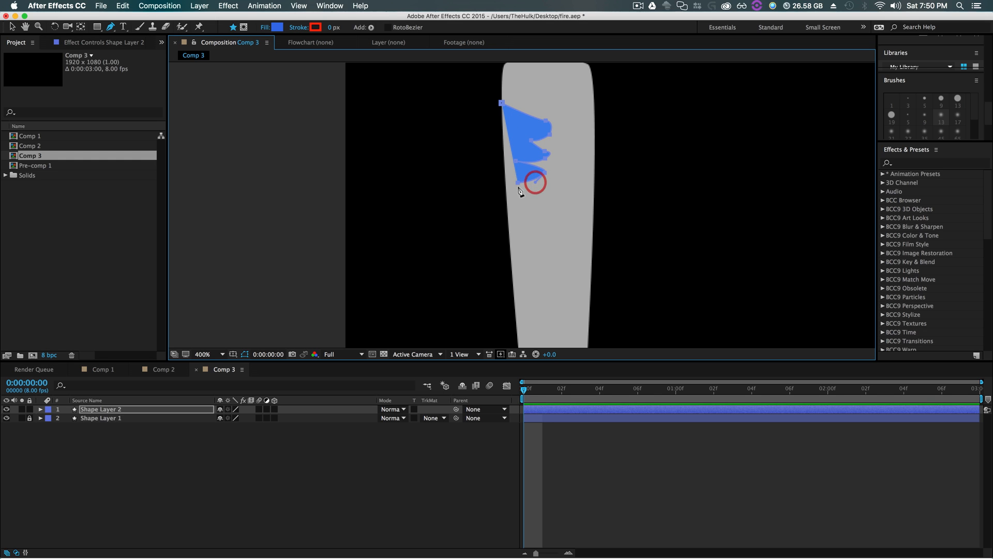
left_click(541, 191)
left_click(542, 191)
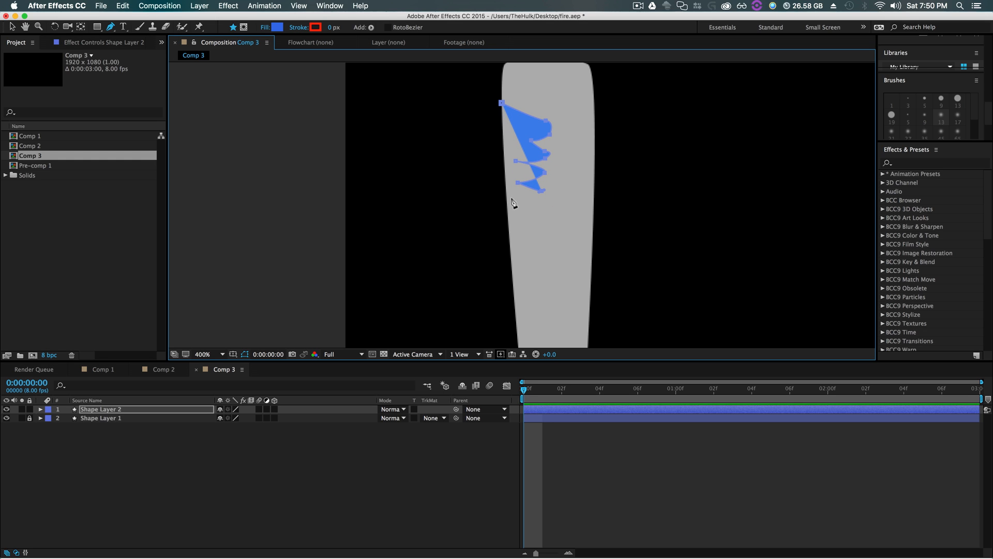
left_click(505, 202)
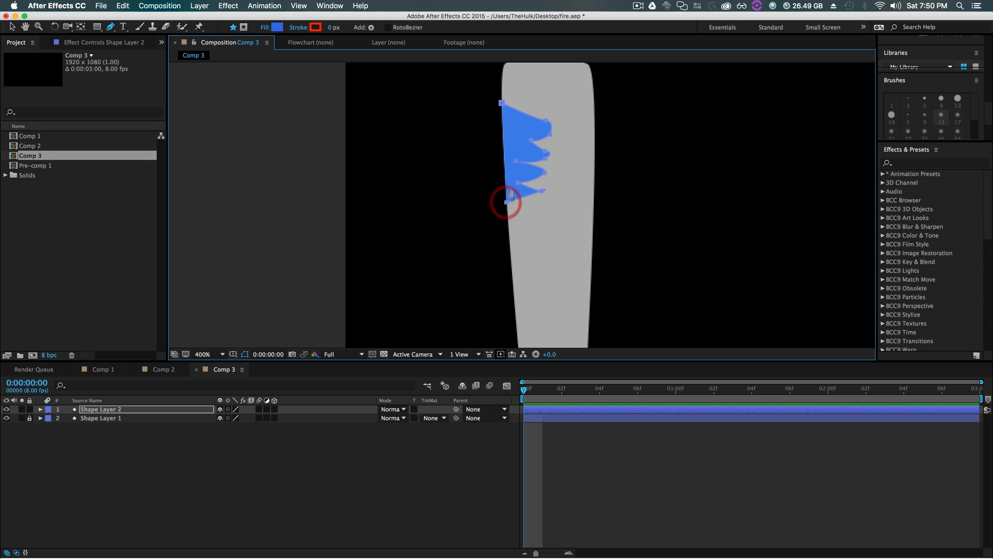
left_click_drag(499, 103, 468, 132)
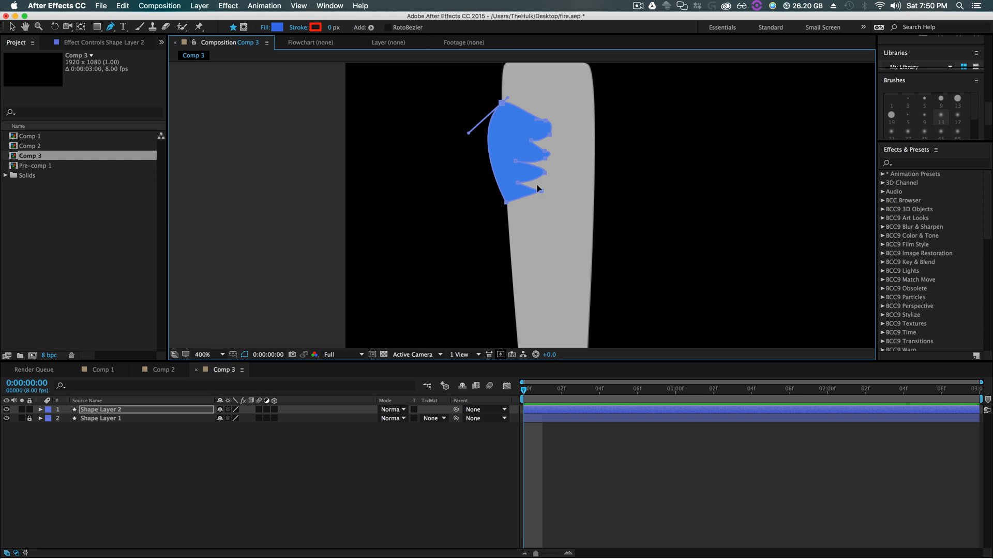
- Round the tip of the hand's lowest finger by pulling curve handles from its corner point
key("alt")
left_click(539, 191)
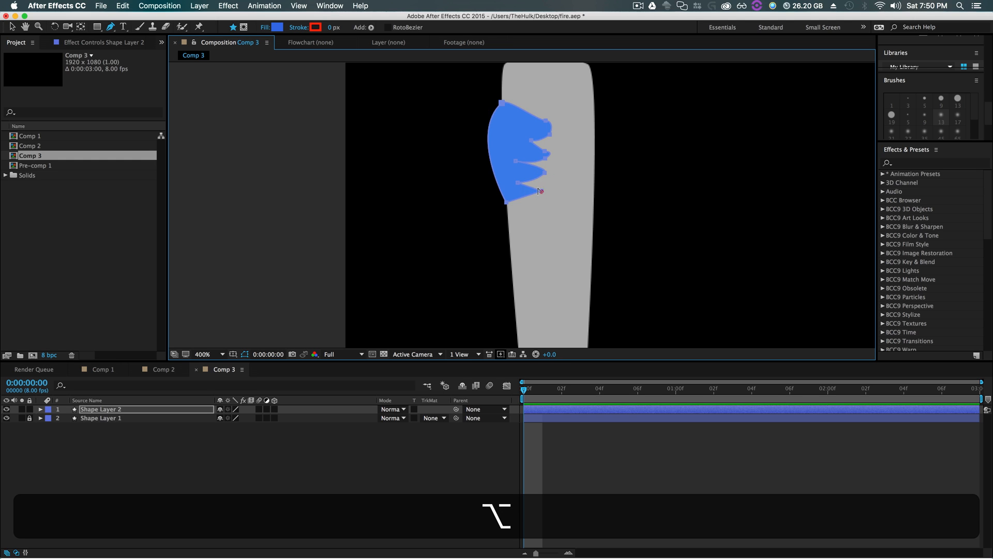
left_click_drag(539, 191, 532, 207)
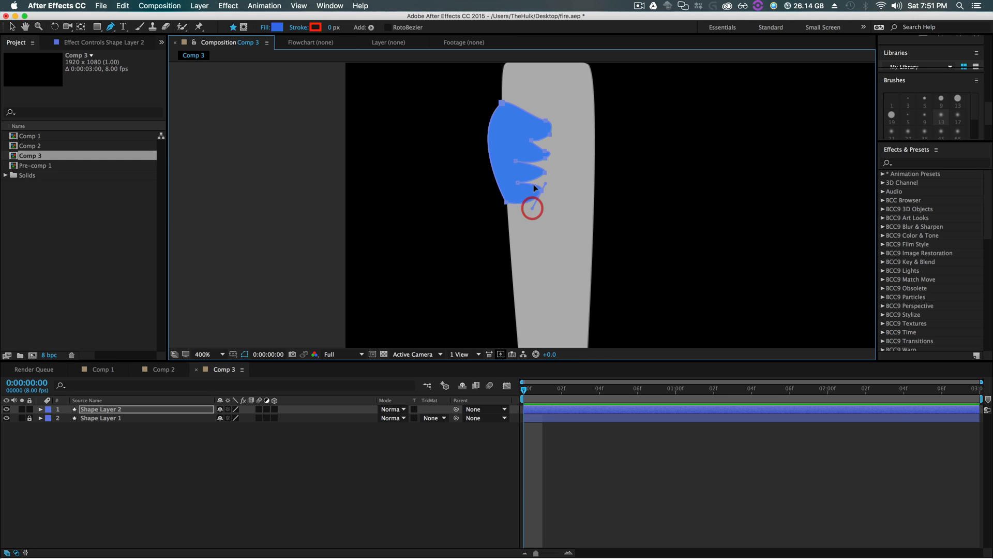
- Deepen the gap below the top finger and shift the top finger's upper point inward
key("v")
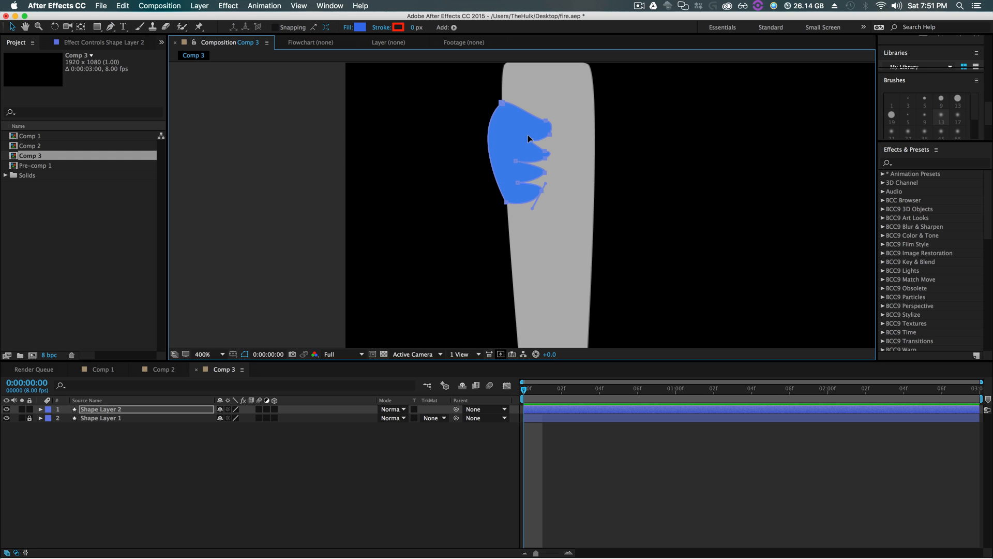
key("shift")
left_click_drag(529, 137, 523, 136)
left_click(532, 188, "shift")
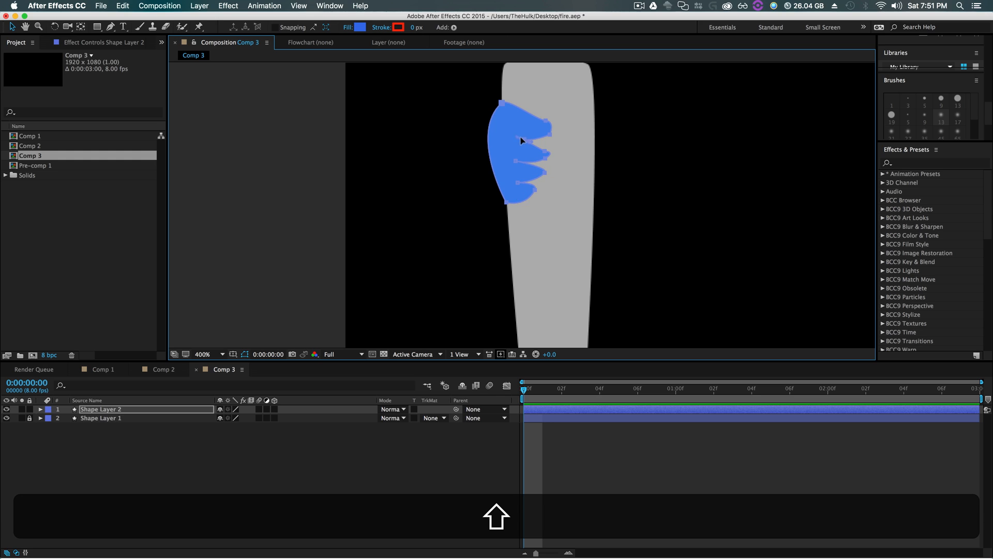
left_click(515, 130)
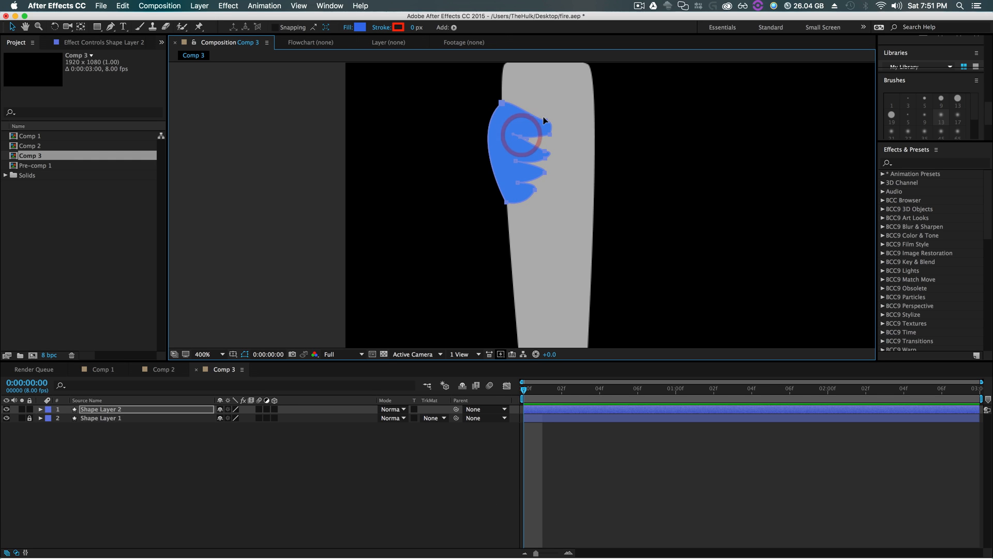
left_click(532, 117)
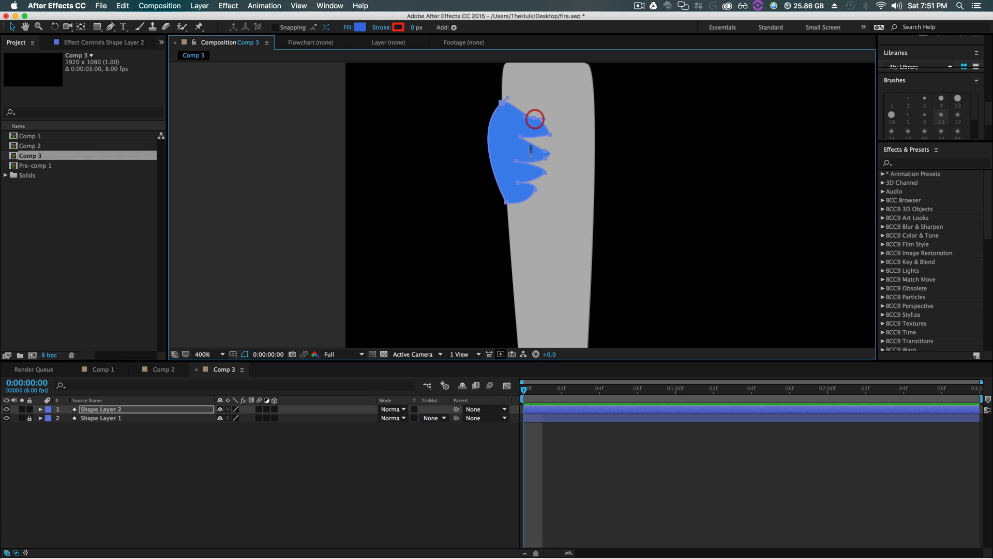
- Reshape the fingertips by moving the points of the lower three fingers and the top finger's tip outward
left_click(537, 190)
left_click(538, 189)
left_click(538, 170)
left_click_drag(550, 176, 554, 161)
left_click(547, 153)
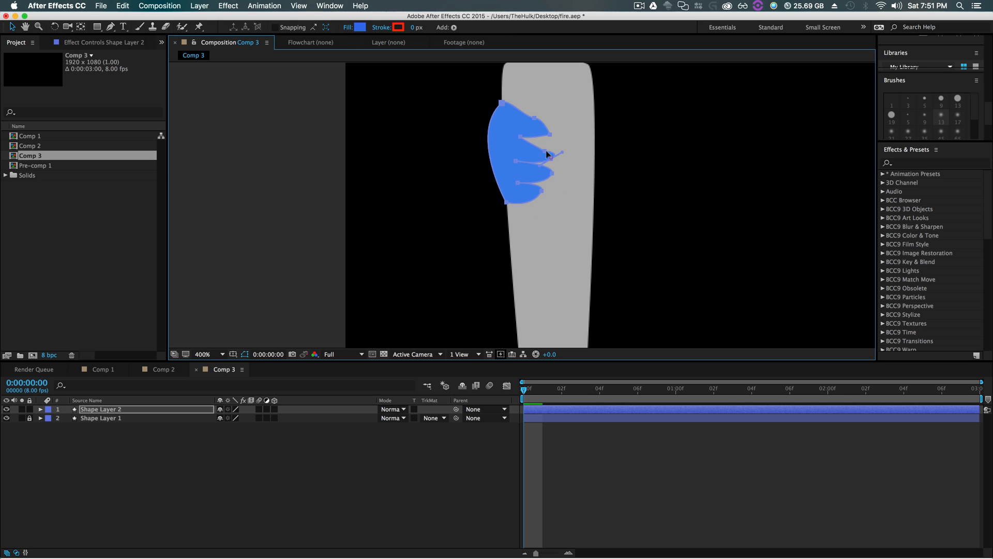
left_click_drag(544, 141, 555, 137)
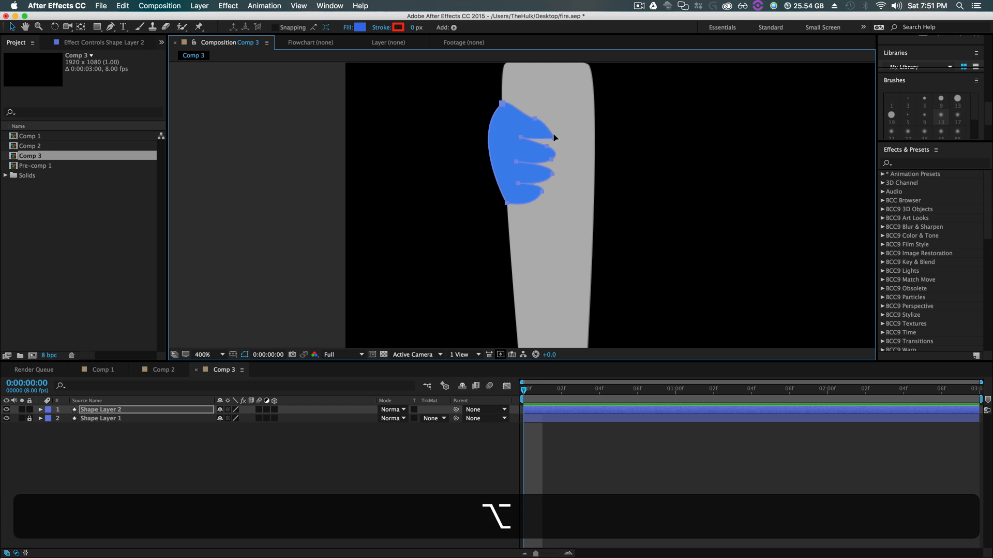
- Round the top finger's tip with curve handles and smooth its upper edge toward the knuckle
left_click(552, 137, "alt+shift")
left_click(553, 137, "alt")
left_click(549, 136)
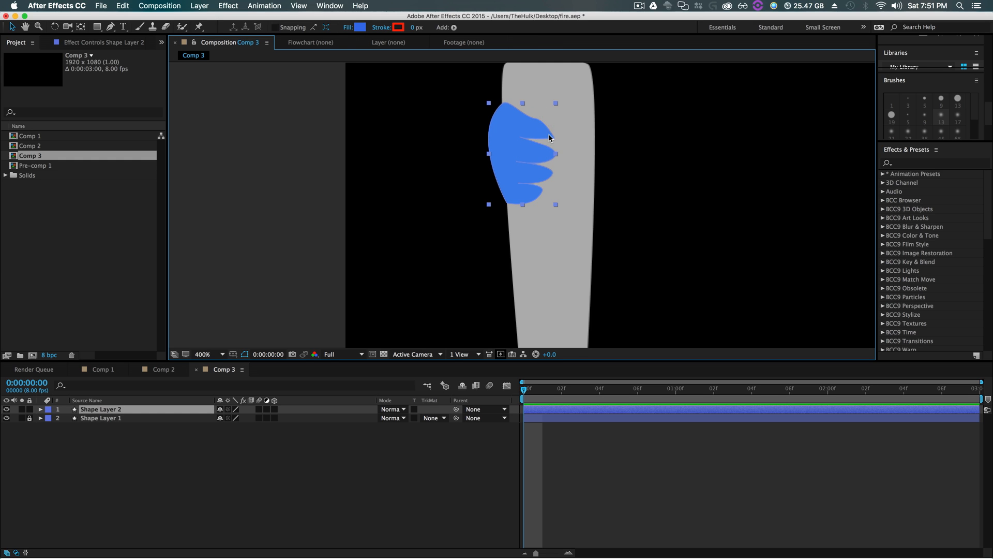
key("g")
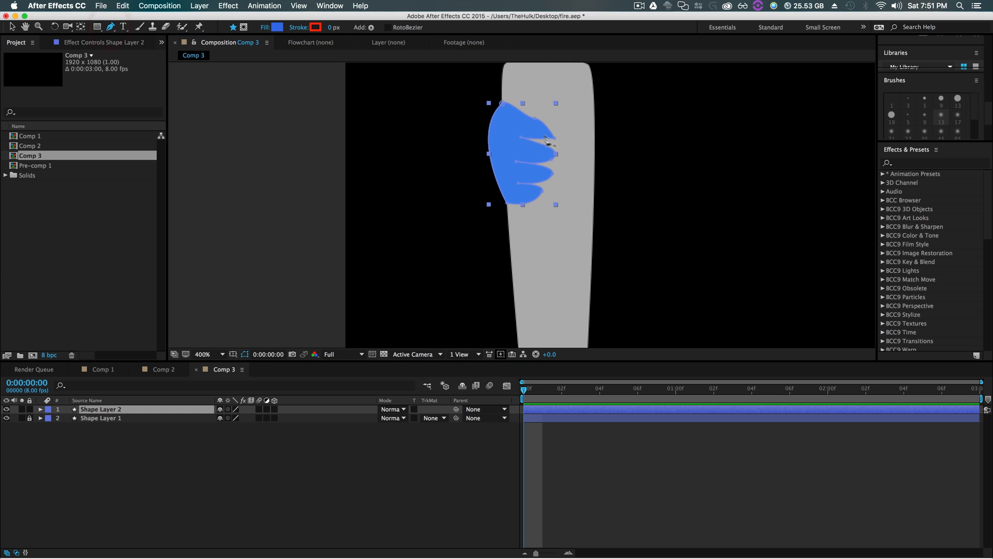
left_click(553, 135, "alt")
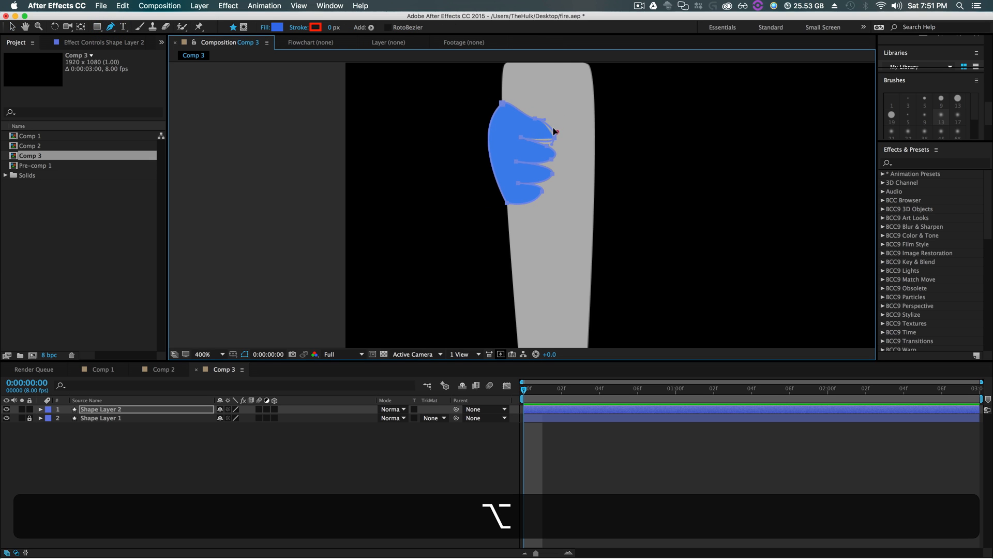
left_click_drag(557, 132, 529, 115)
left_click(534, 114, "shift")
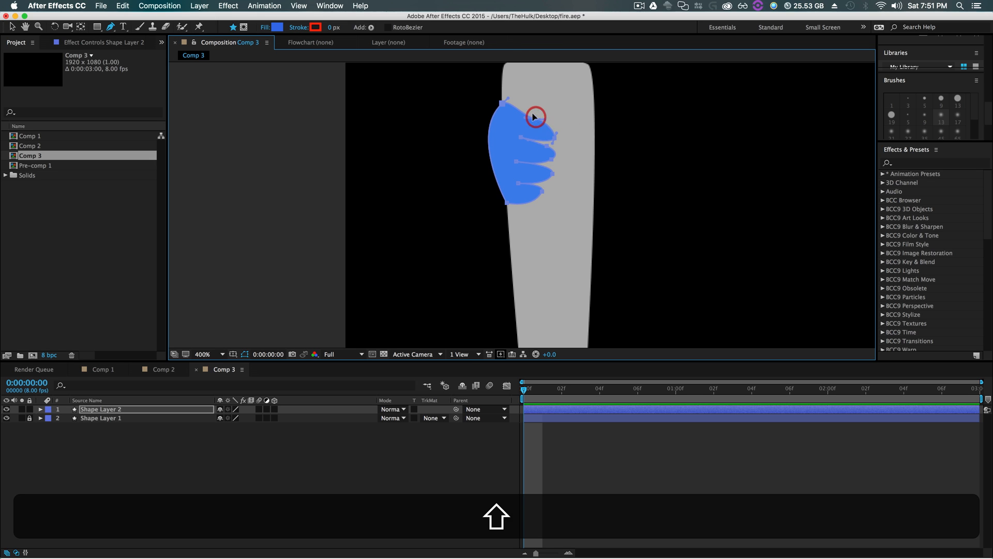
left_click(534, 113)
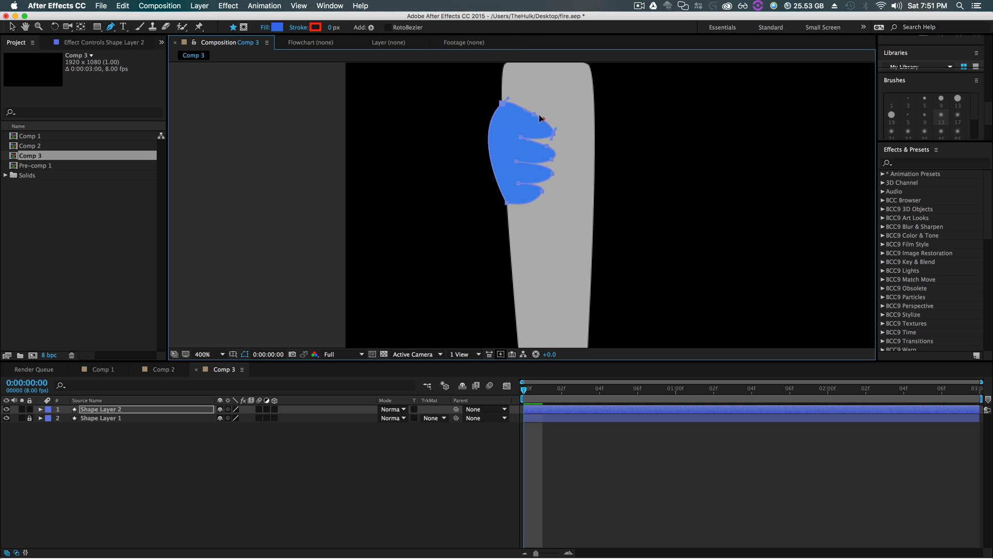
left_click(539, 117)
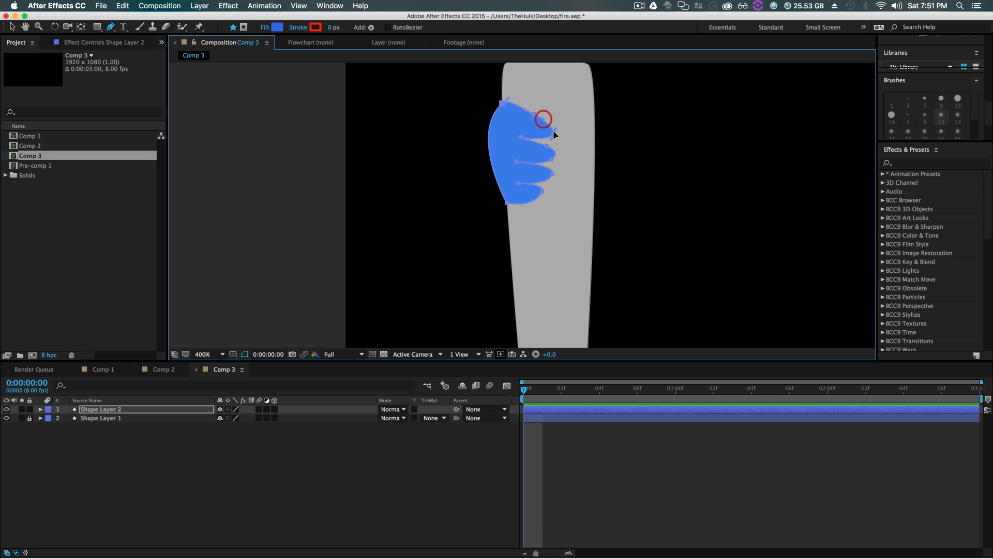
- Deselect the finger shape and check the hand against the whole torch handle
left_click(580, 462)
key("comma")
key("comma")
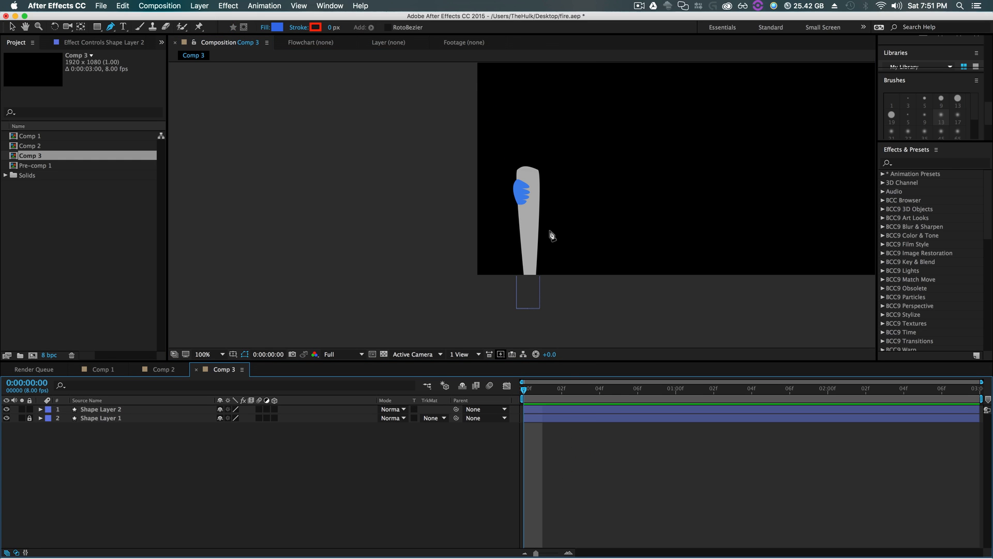
key("period")
key("period")
left_click(462, 385)
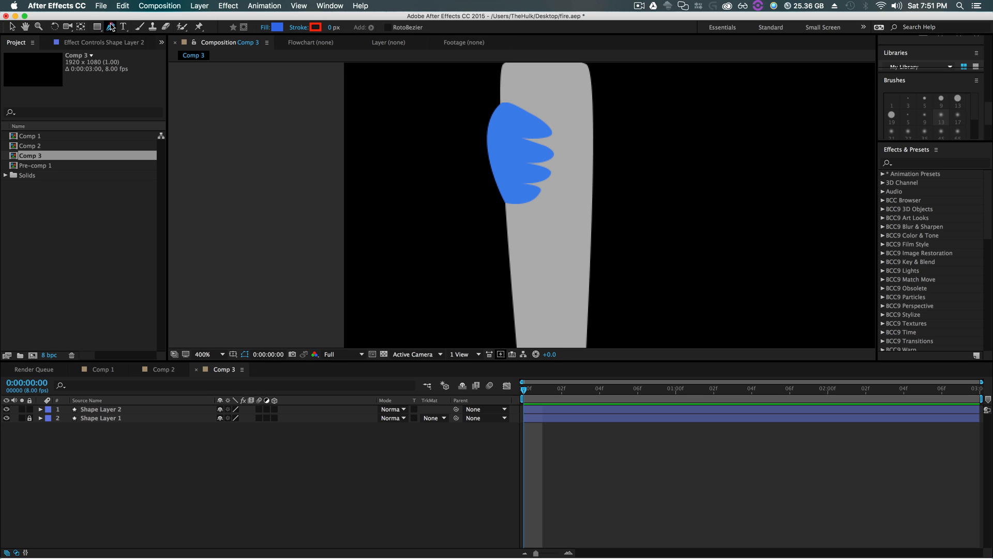
- Draw a blue thumb and palm shape on a new layer, wrapping over the torch handle's right edge opposite the fingers
left_click(592, 143)
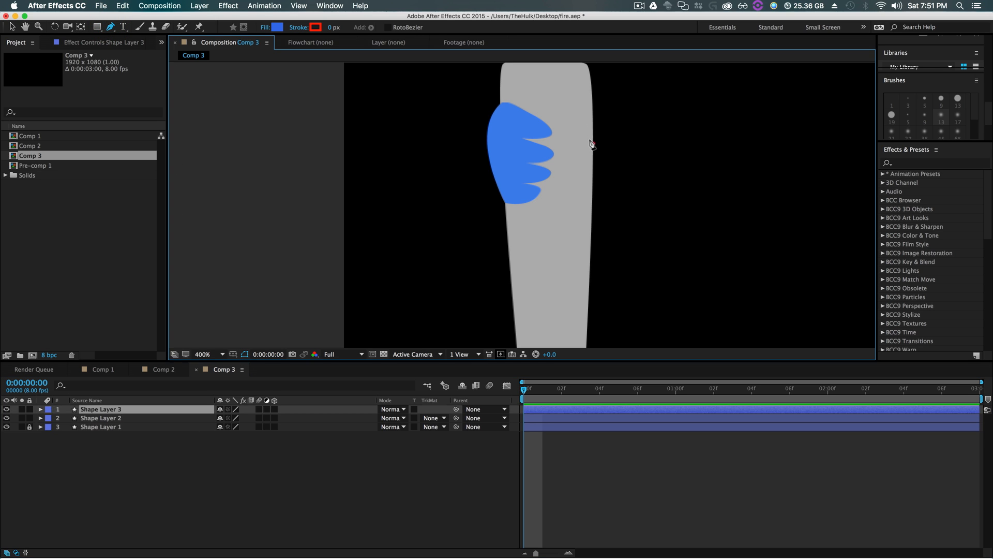
left_click(568, 92)
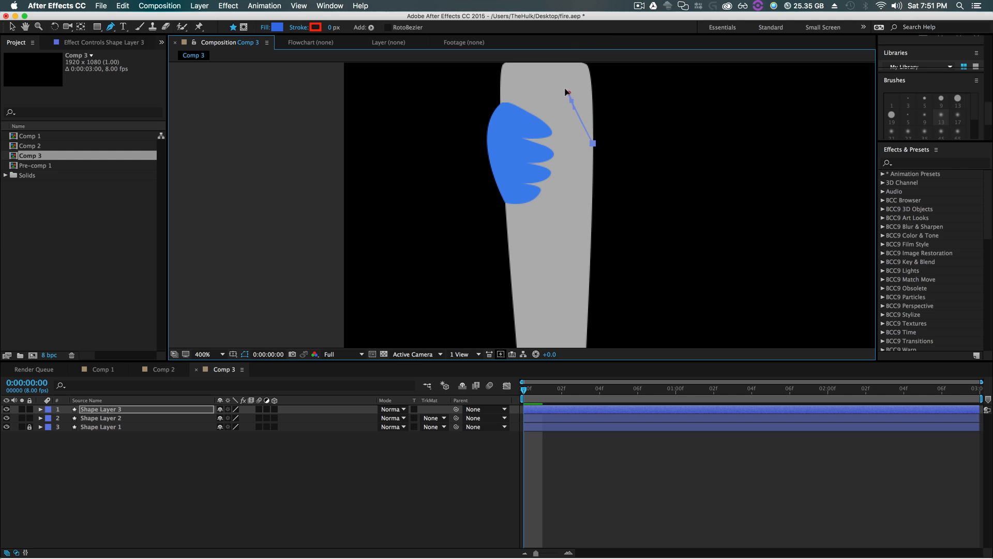
left_click(557, 118)
left_click(564, 148)
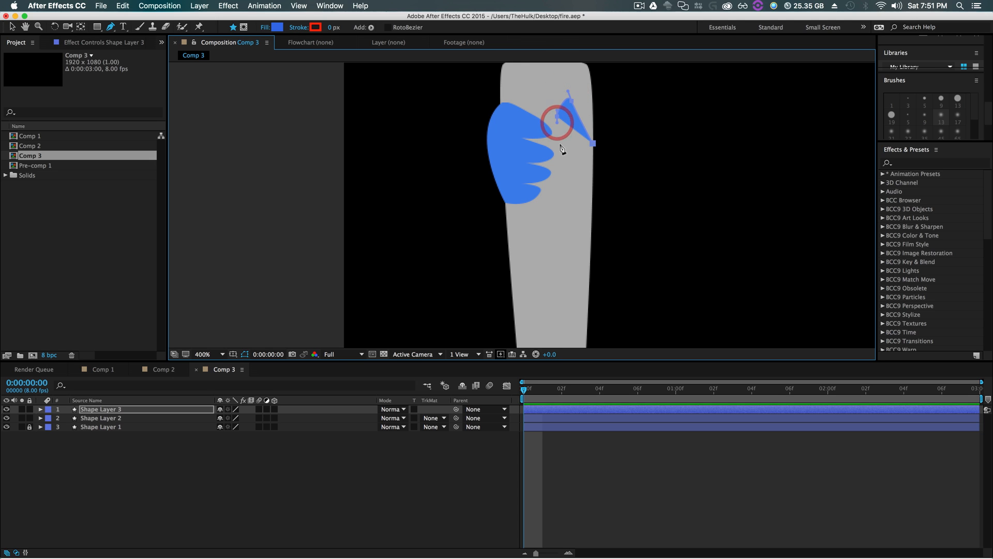
left_click(585, 167)
left_click(579, 187)
left_click(580, 200)
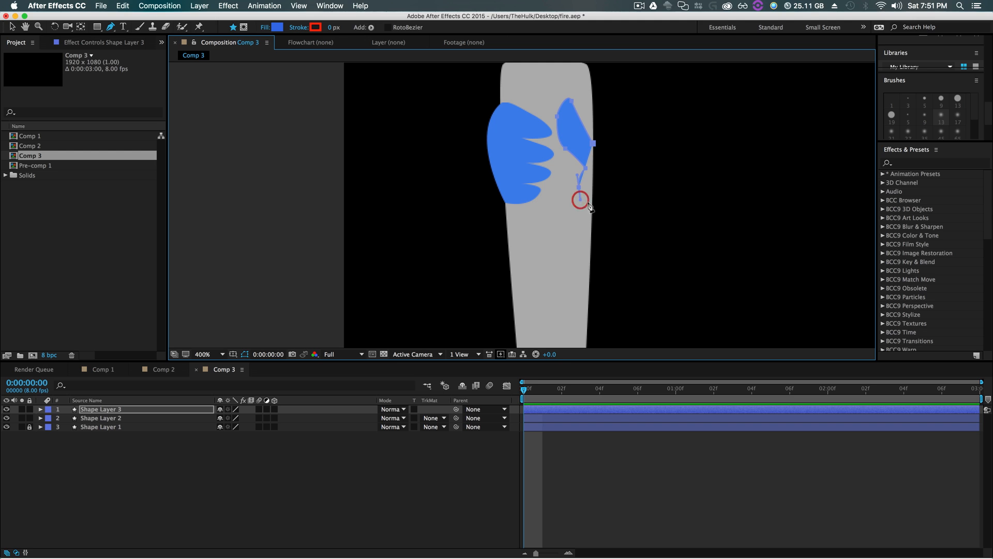
left_click(592, 209)
left_click(611, 158)
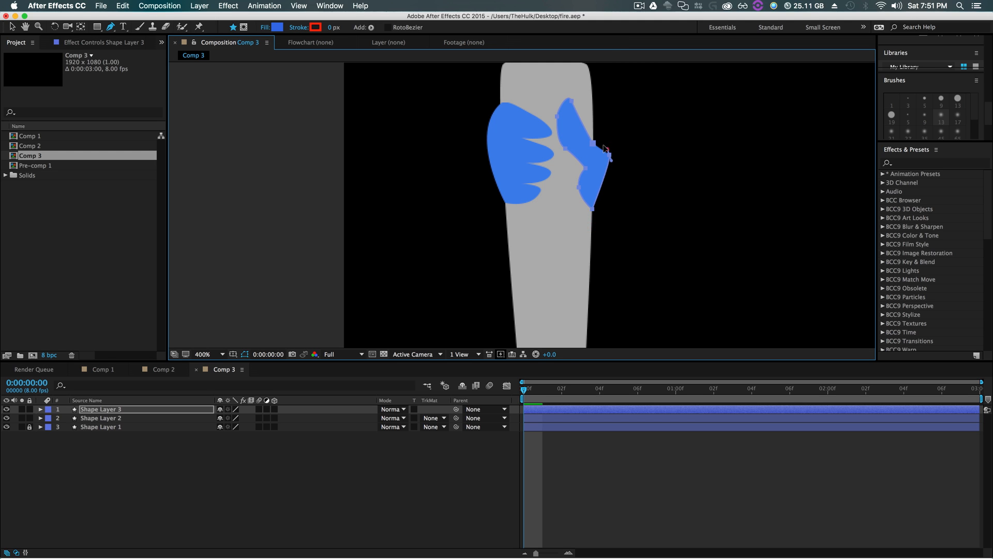
left_click(605, 149)
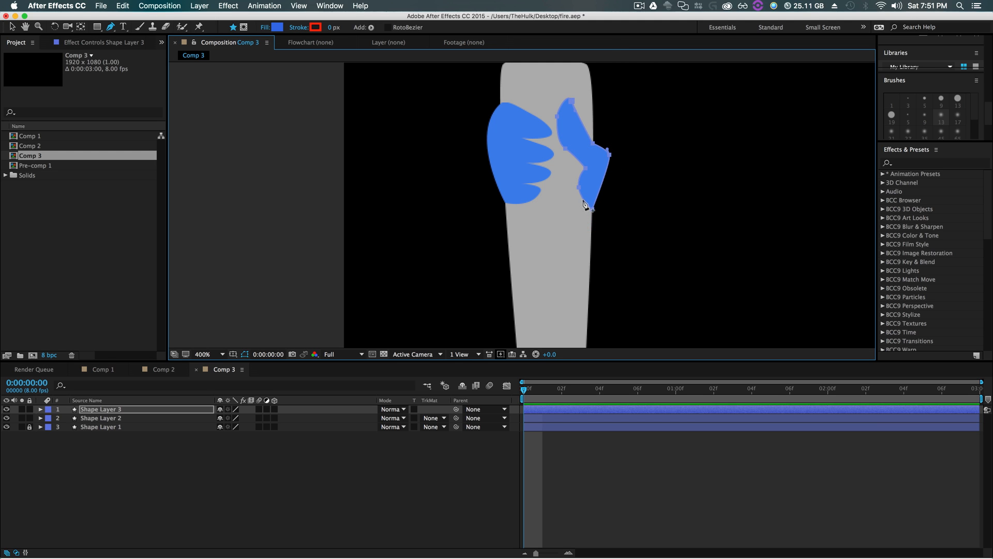
- Refine the thumb and palm shape by moving its bottom point lower and adjusting the points along its inner edge, then deselect it
key("v")
left_click_drag(590, 206, 592, 217)
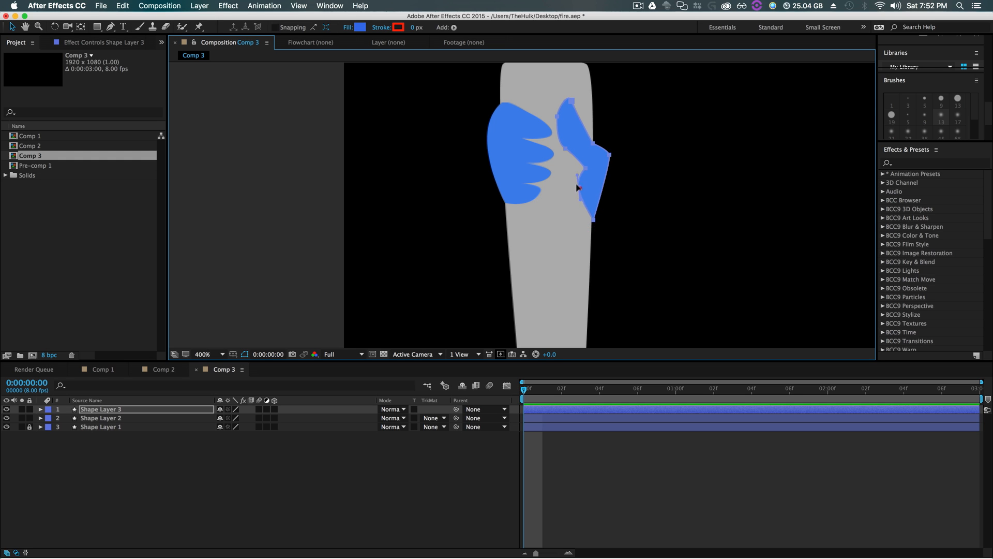
left_click(579, 188)
left_click(581, 169)
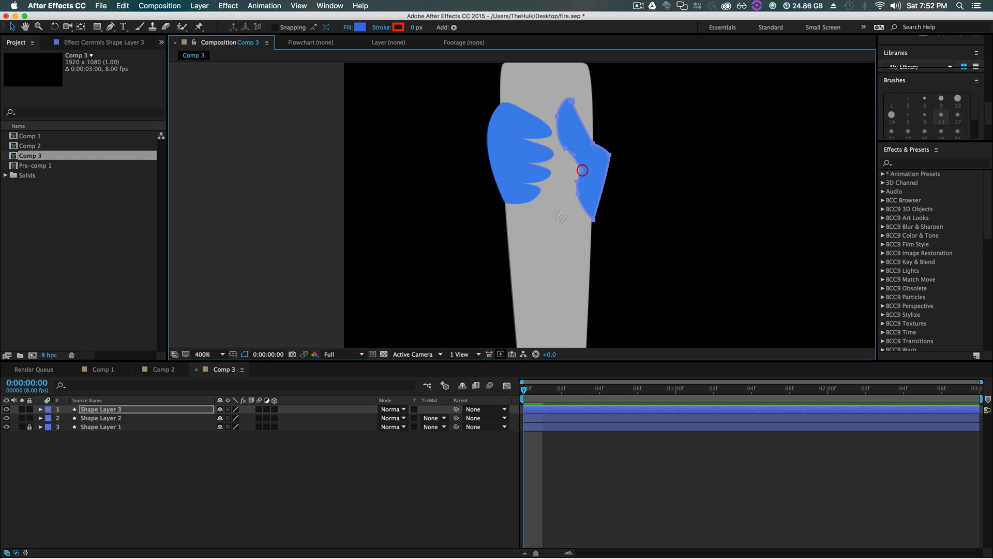
left_click(470, 488)
key("/")
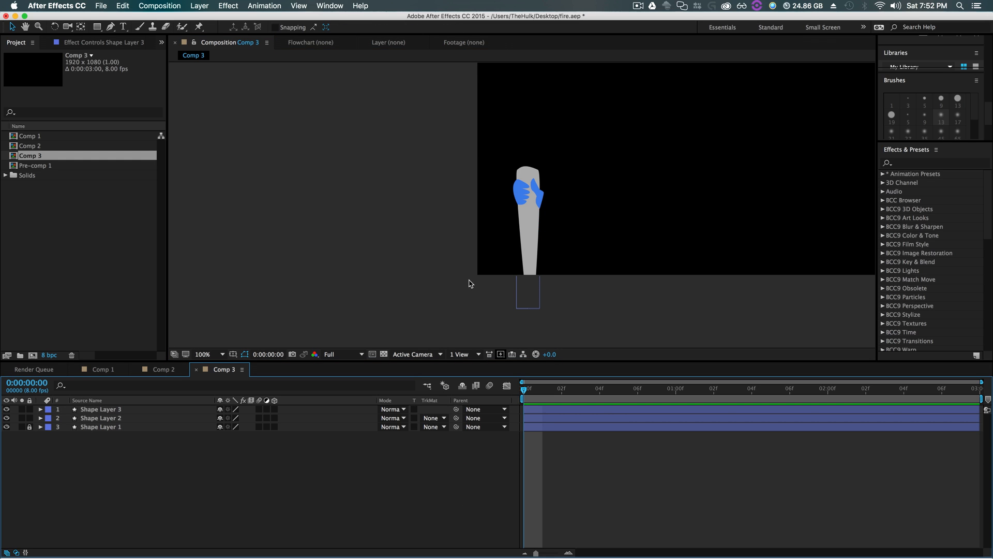
key("period")
key("period")
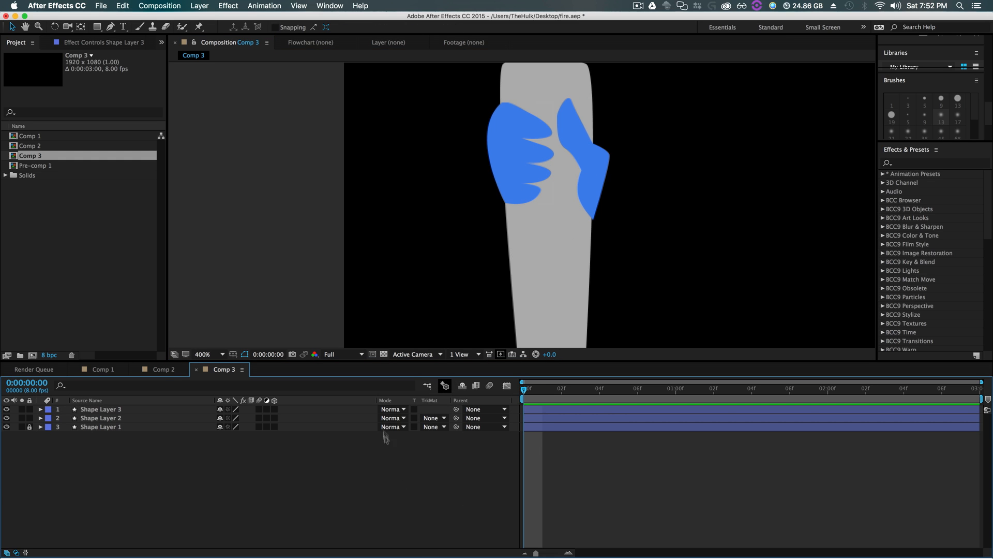
- Draw a straight blue forearm on a new shape layer, running from the palm diagonally down past the composition's lower edge
left_click(346, 464)
left_click(112, 26)
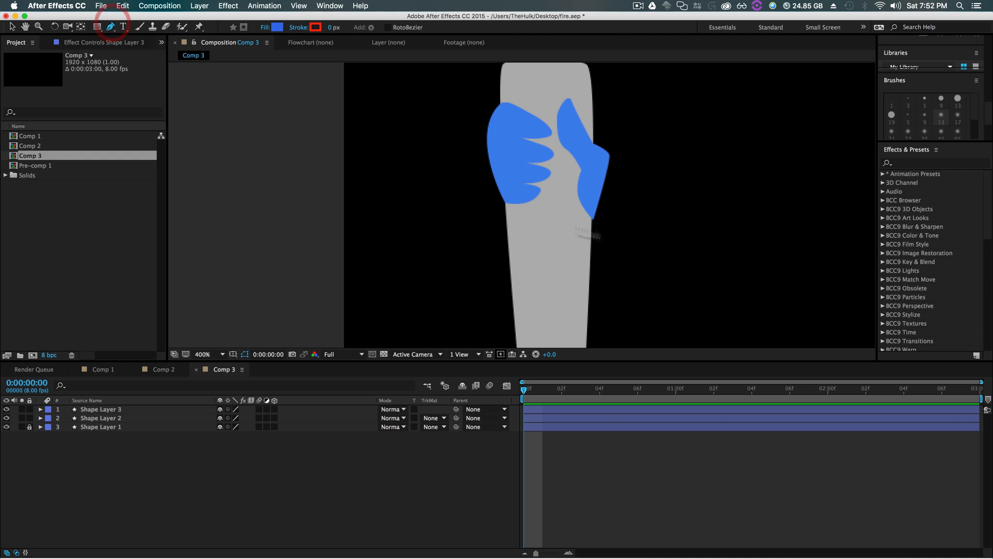
left_click(593, 182)
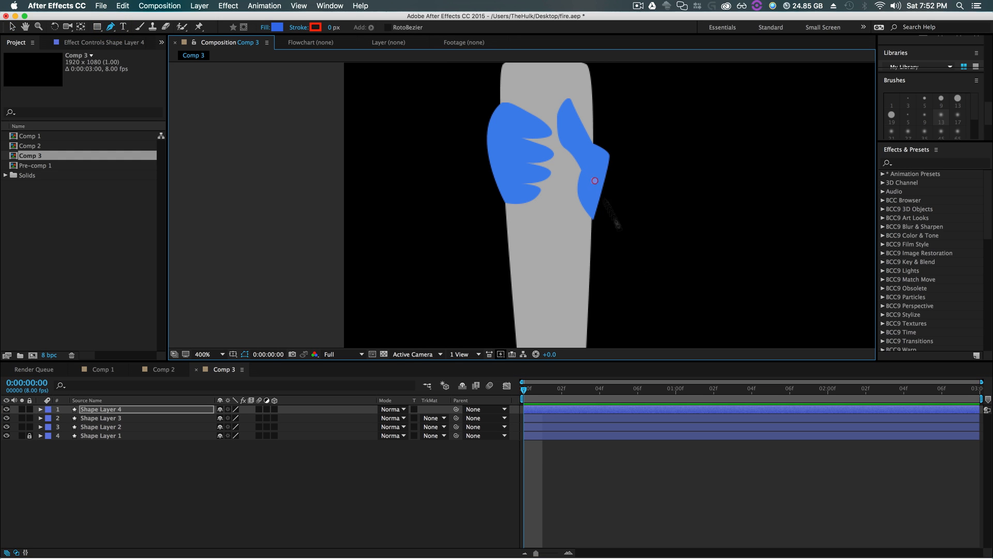
key("comma")
key("comma")
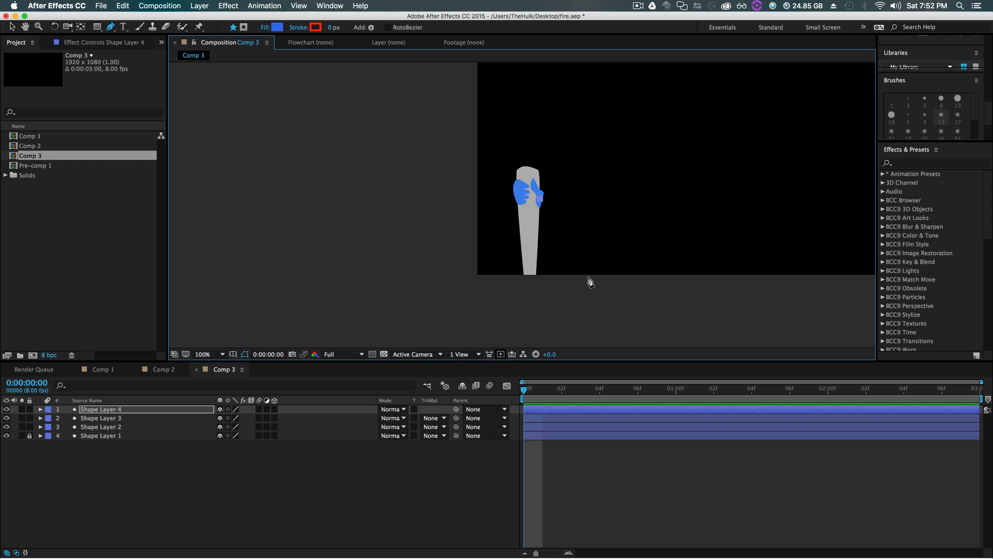
left_click(591, 280)
left_click(563, 279)
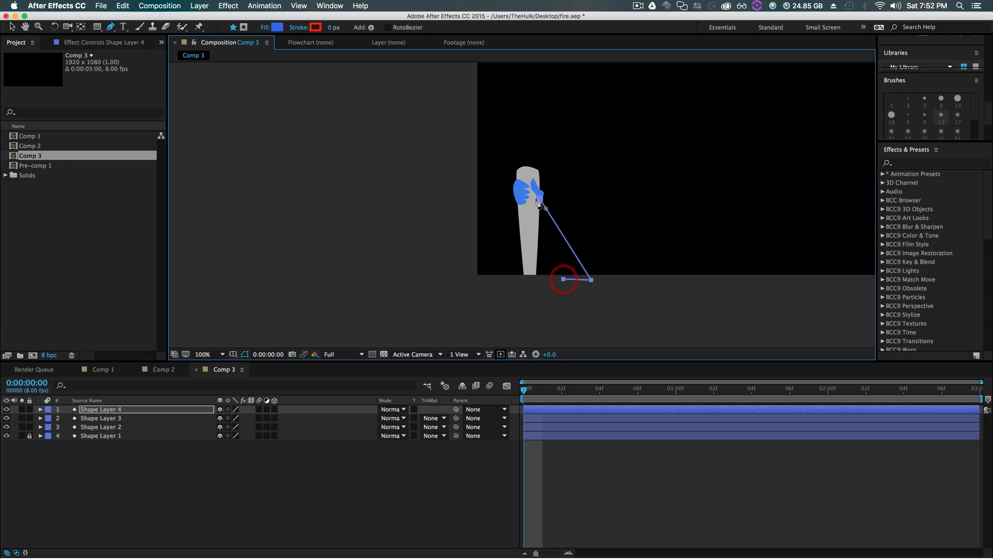
left_click(533, 212)
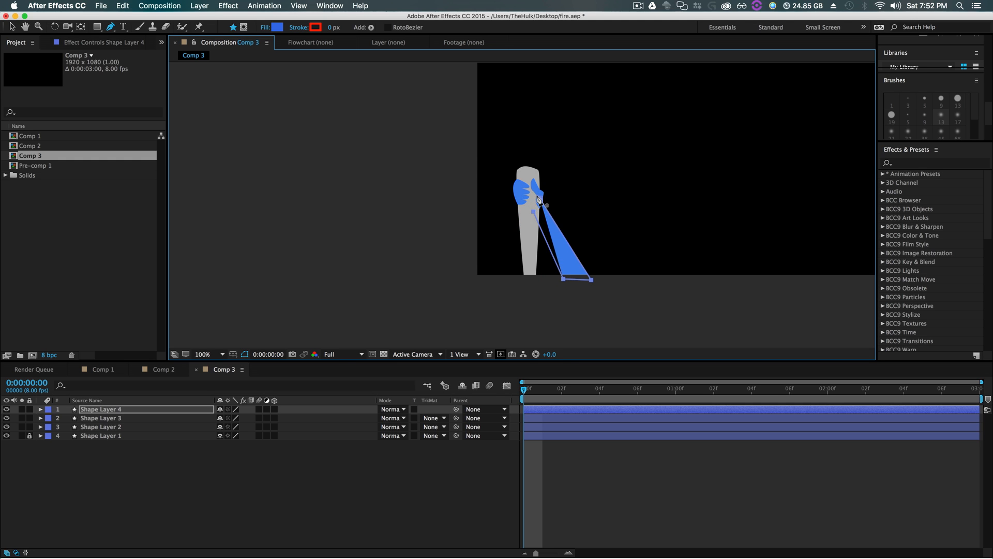
left_click(538, 199)
key("v")
key("period")
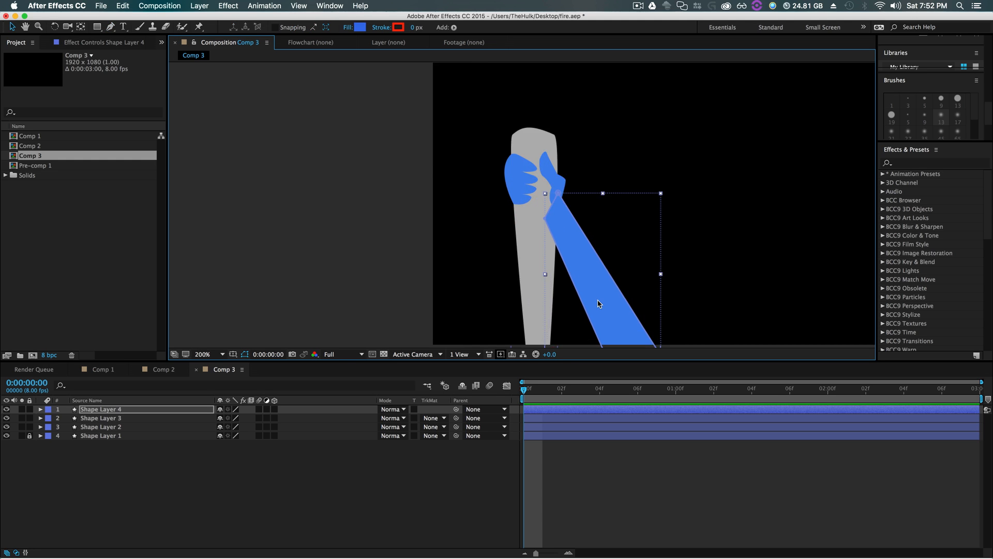
- Move the forearm layer to the bottom of the layer stack, behind the torch handle
left_click(339, 492)
left_click(106, 410)
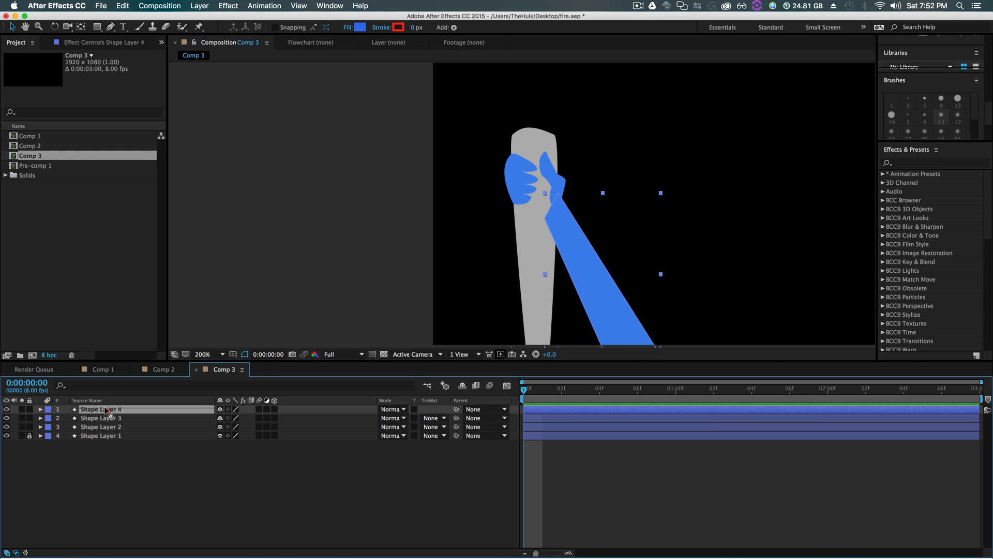
left_click_drag(106, 409, 111, 451)
left_click(223, 464)
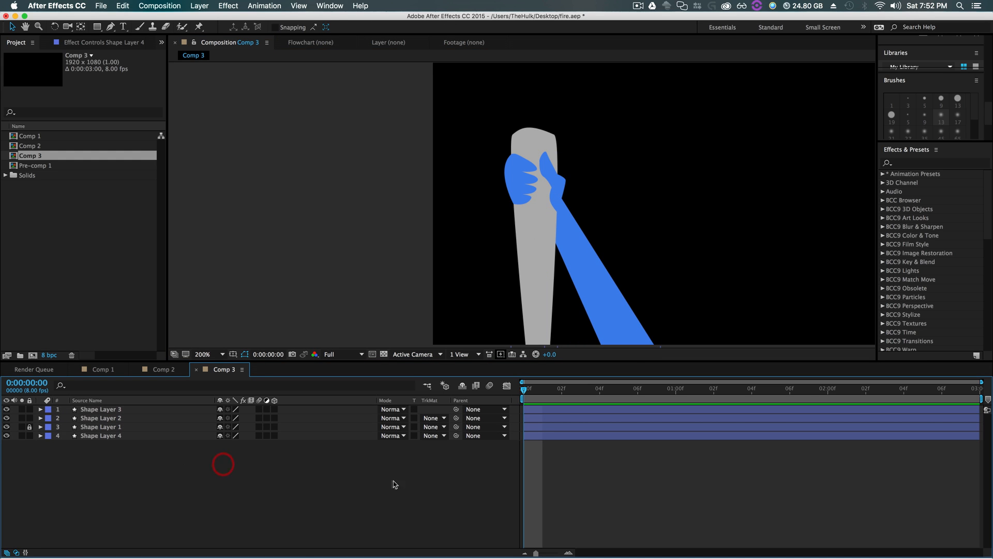
key("comma")
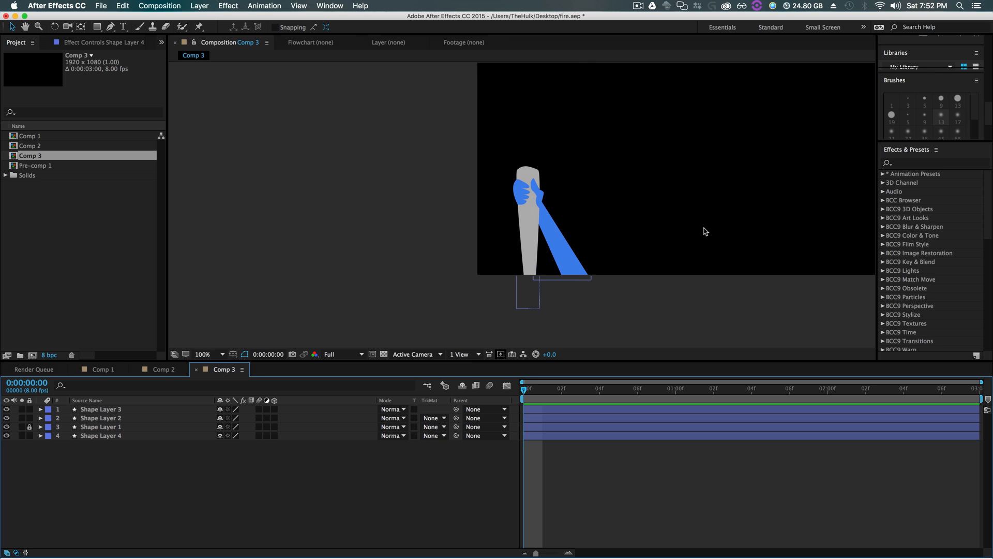
key("comma")
key("period")
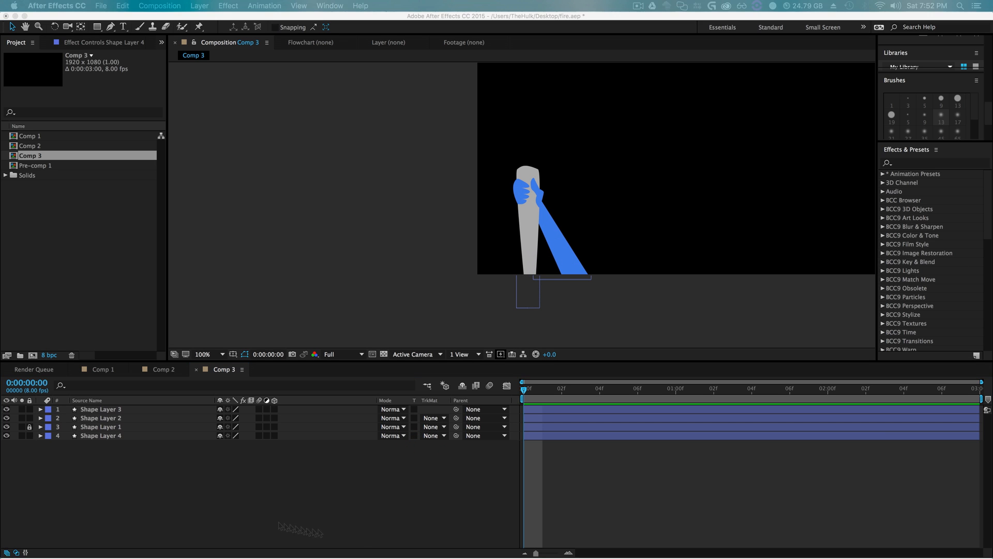
left_click(383, 470)
key("period")
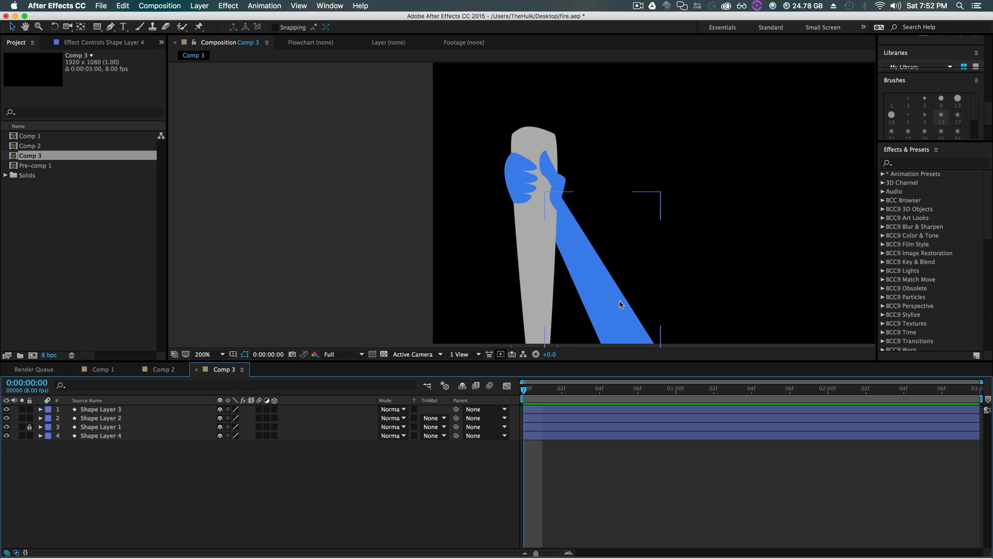
- Draw a second blue hand on a new shape layer, wrapping around the lower handle with a curved upper edge and bulging right side
left_click(163, 369)
scroll(587, 273, "up", 3)
left_click(527, 166)
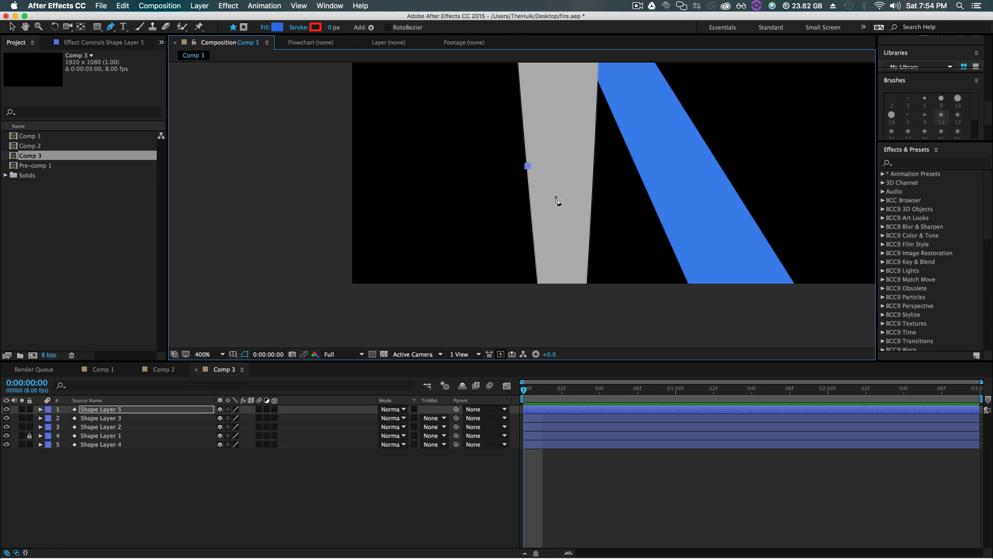
left_click(558, 199)
left_click(593, 186)
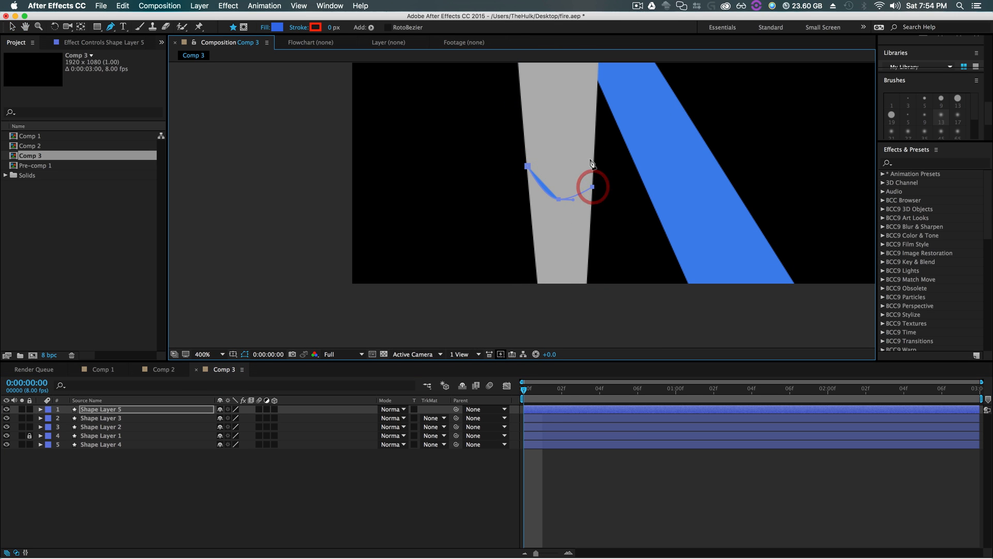
left_click(593, 160)
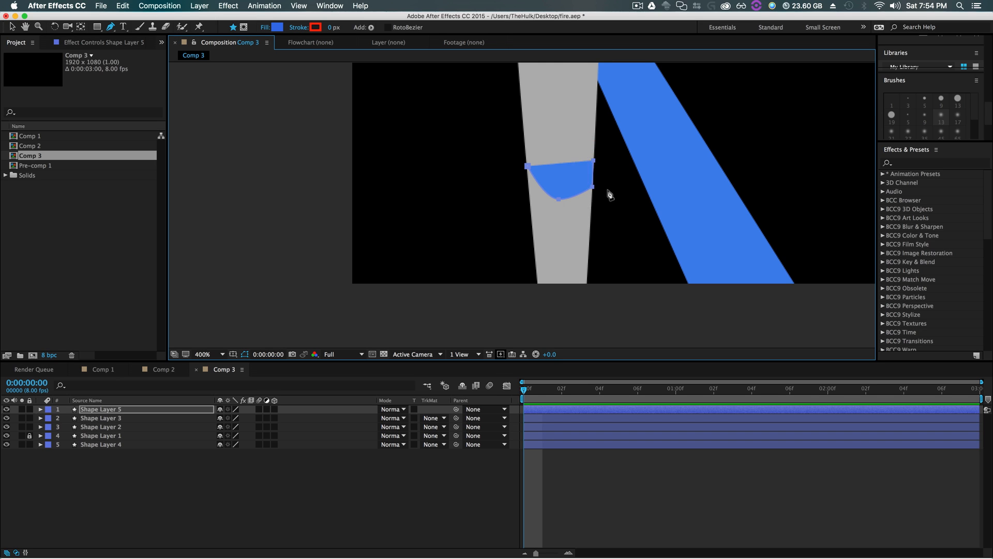
left_click_drag(610, 194, 609, 208)
left_click(590, 232)
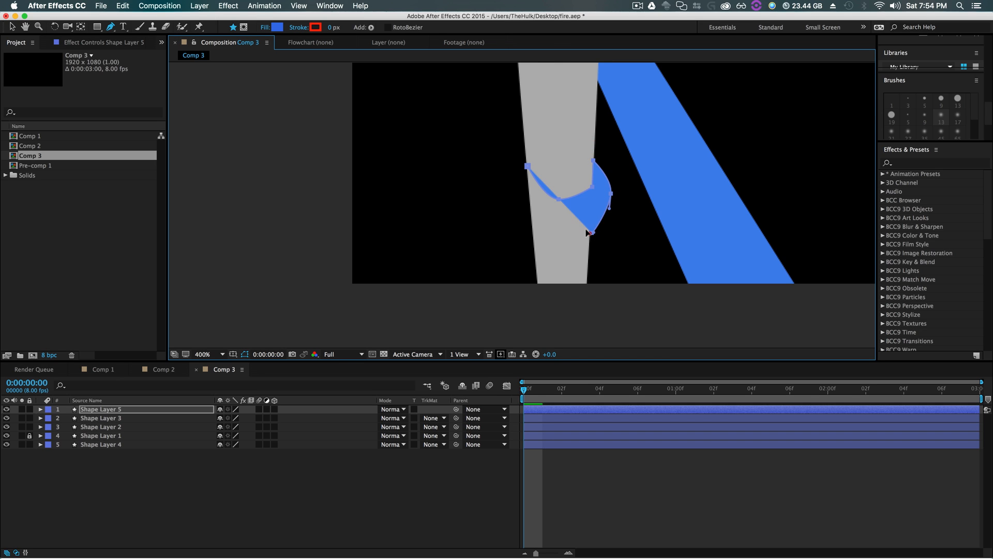
left_click(532, 232)
left_click(528, 226)
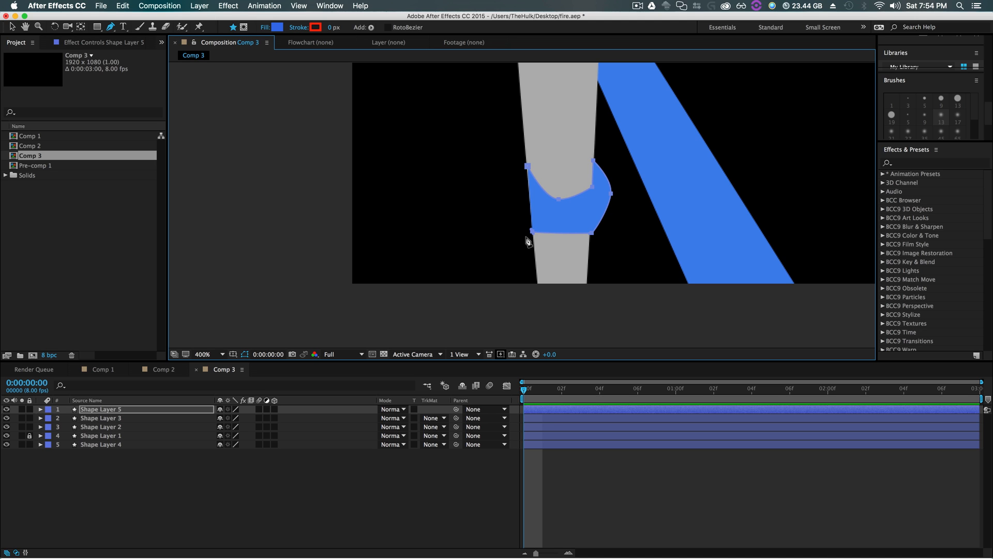
- Extend the lower hand into a forearm reaching down-left past the composition's edge, bringing its outline back up to the handle's left side
left_click(514, 219)
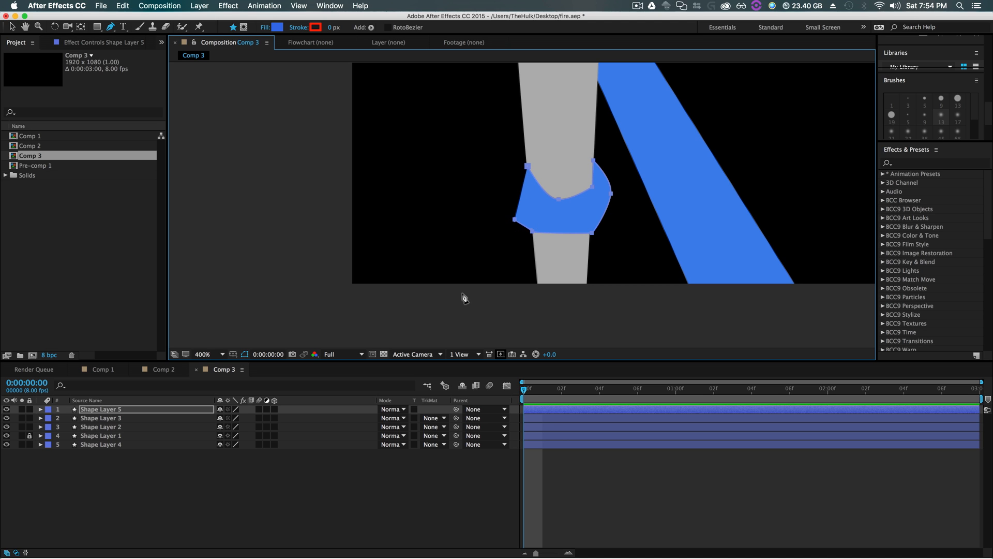
left_click(465, 296)
left_click(399, 293)
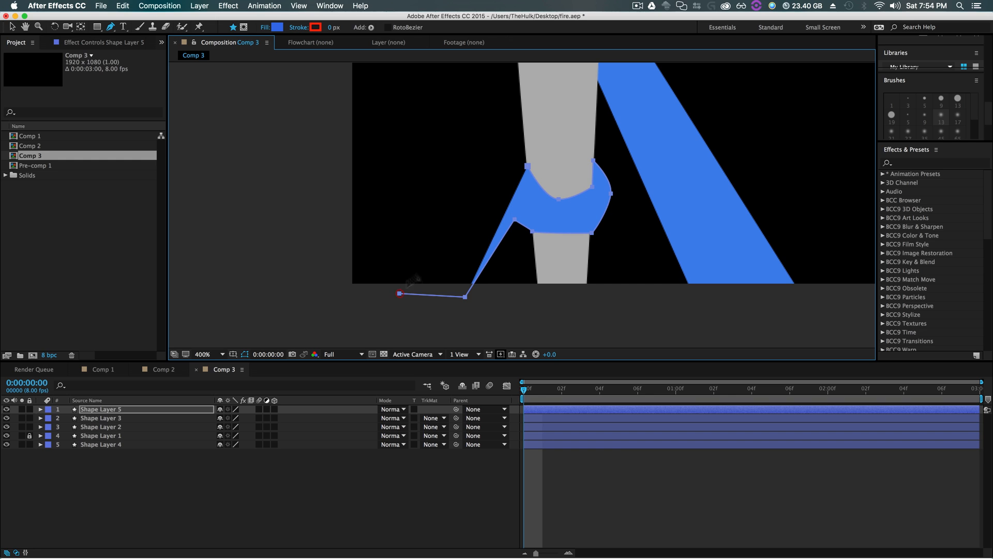
left_click(499, 180)
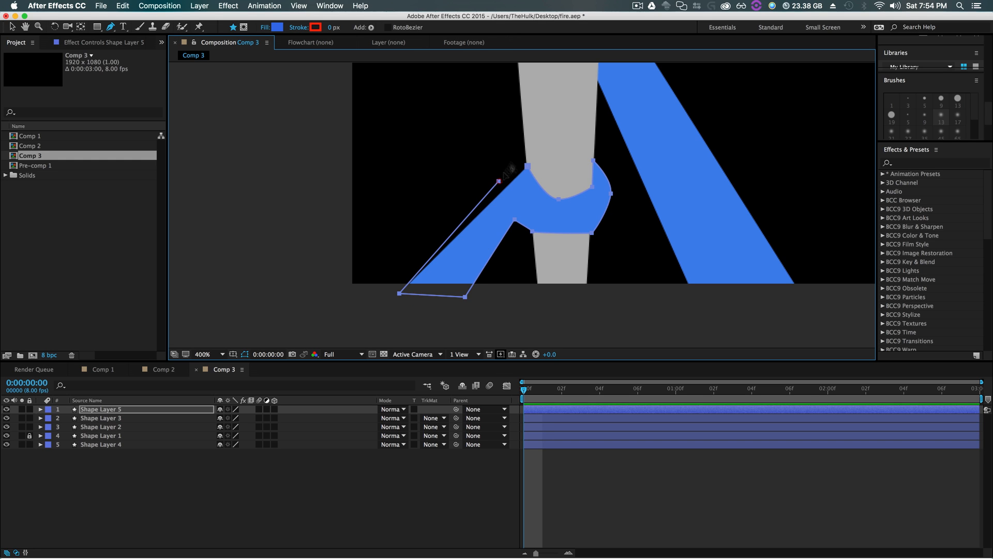
left_click(521, 115)
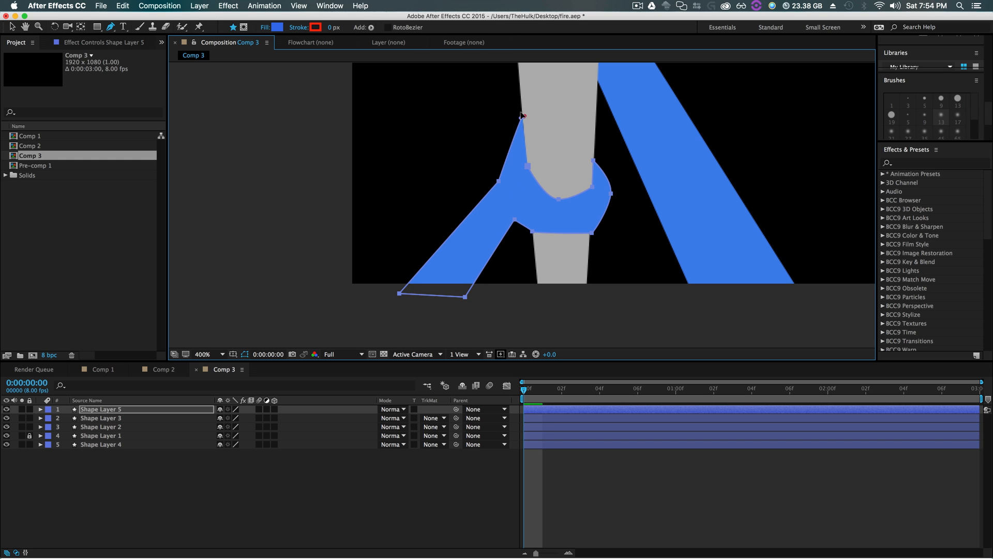
left_click(523, 115)
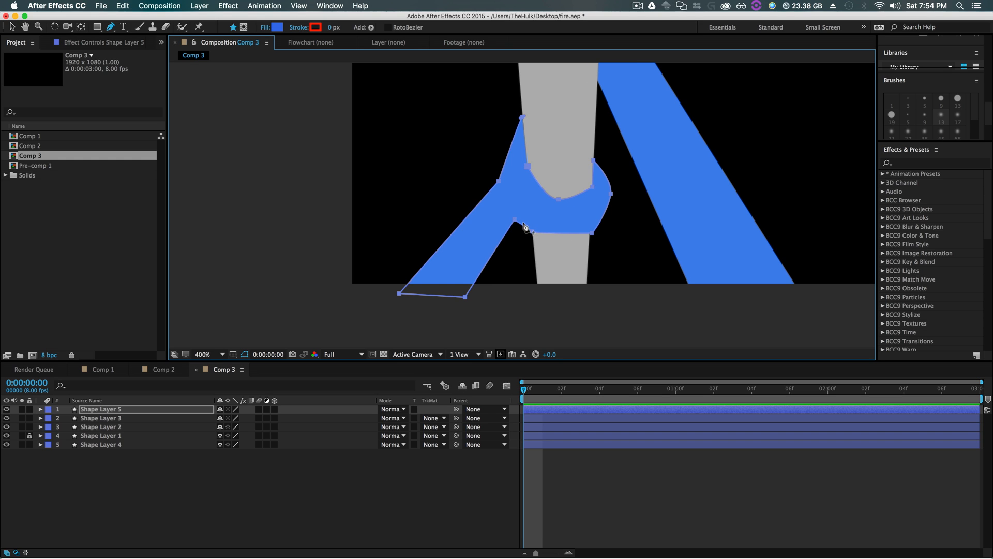
- Round the lower hand's bottom edge, inner curve and upper-left side with curve handles, then deselect the shape
key("alt")
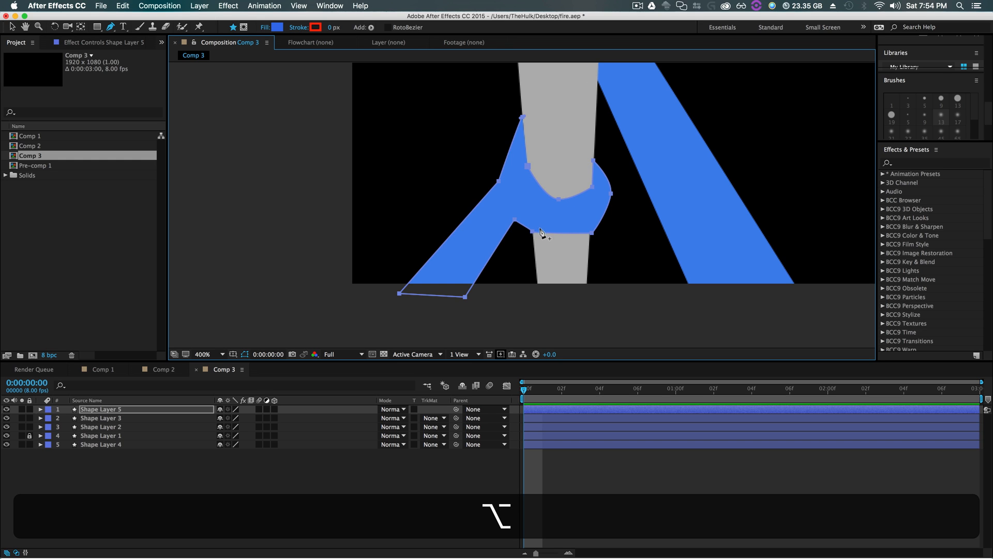
left_click(530, 230, "alt")
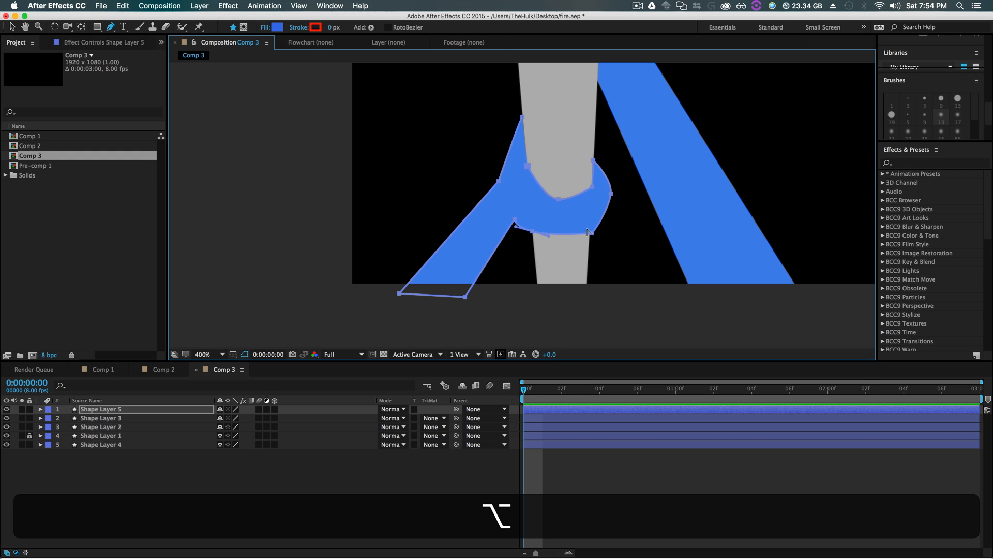
left_click_drag(591, 233, 574, 238)
left_click_drag(559, 199, 568, 198)
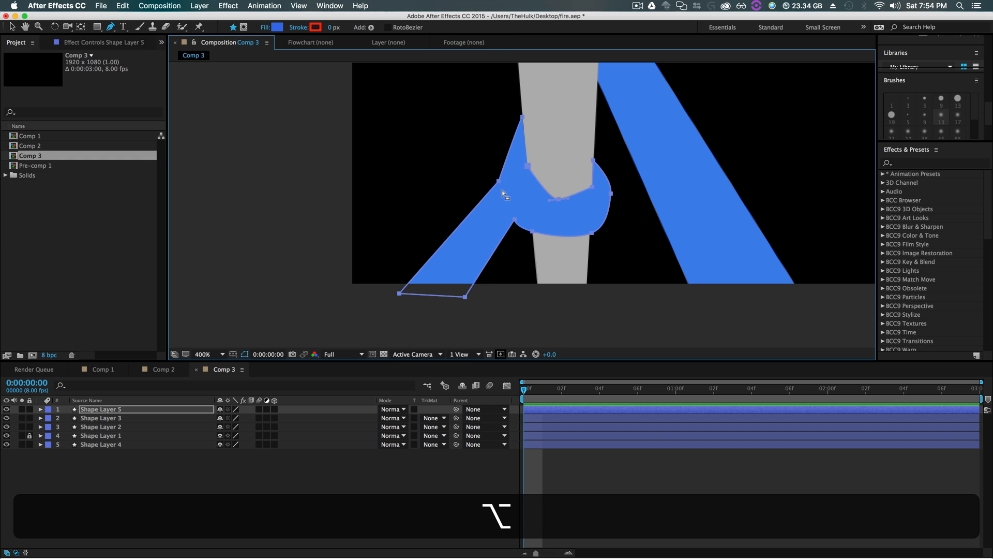
left_click_drag(523, 116, 545, 102)
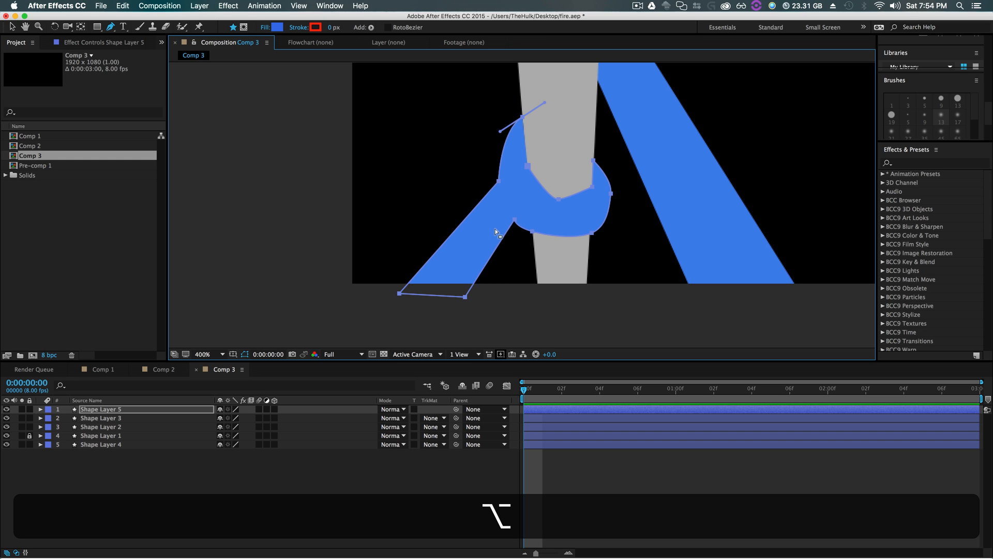
key("v")
scroll(507, 321, "down", 4)
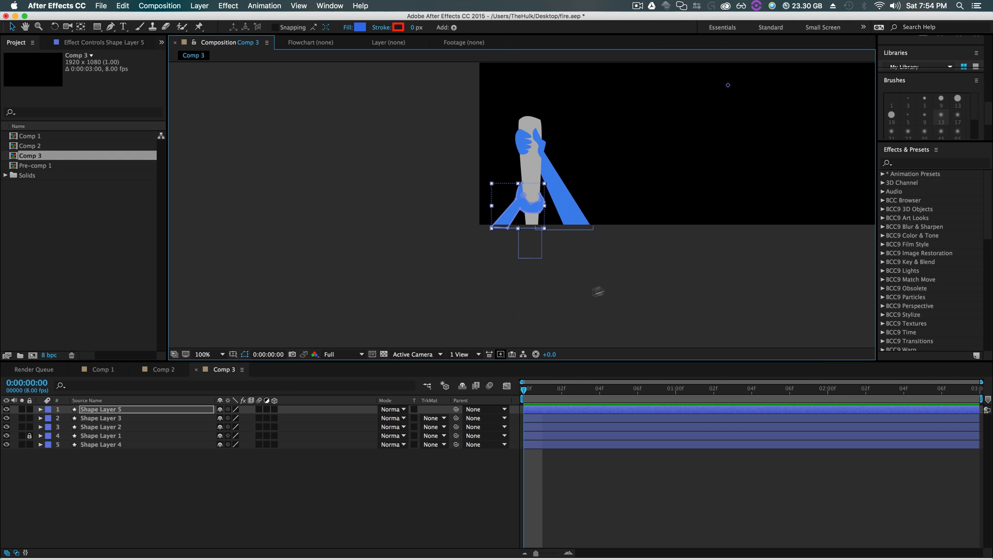
left_click(600, 290)
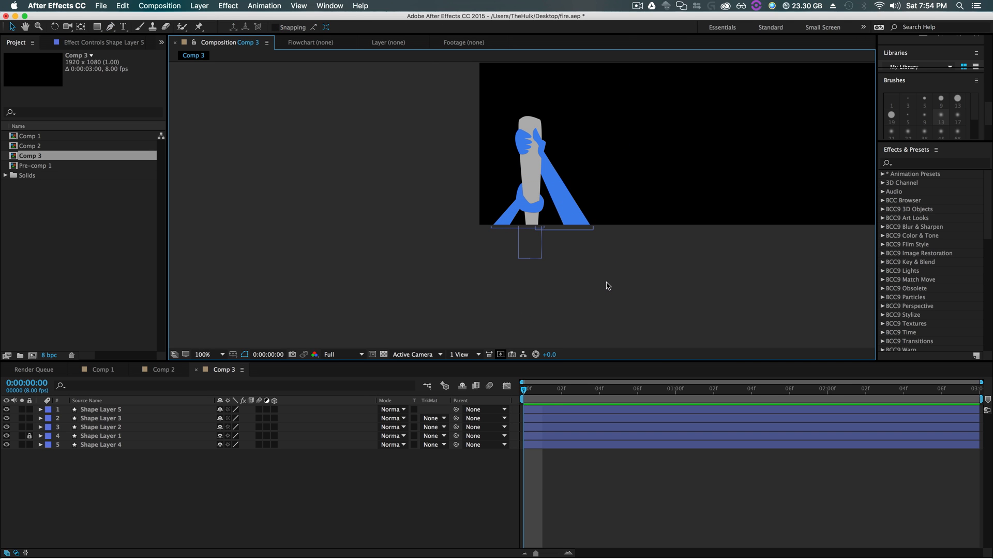
- Check both arms within the whole frame, then play the finished torch animation in Comp 2 for reference
scroll(607, 286, "down", 1)
scroll(616, 279, "up", 1)
key("h")
left_click_drag(667, 238, 513, 337)
scroll(521, 261, "down", 2)
key("v")
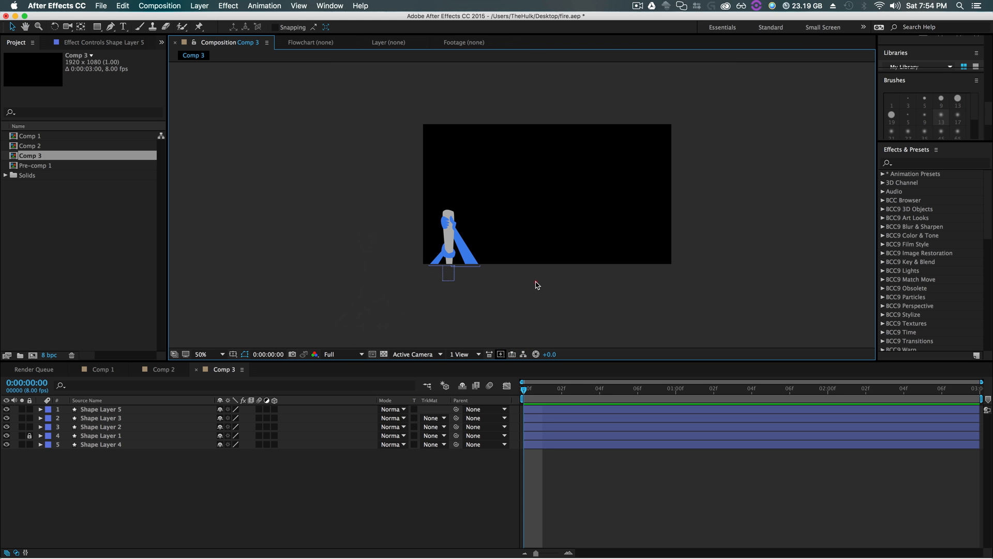
scroll(536, 281, "up", 2)
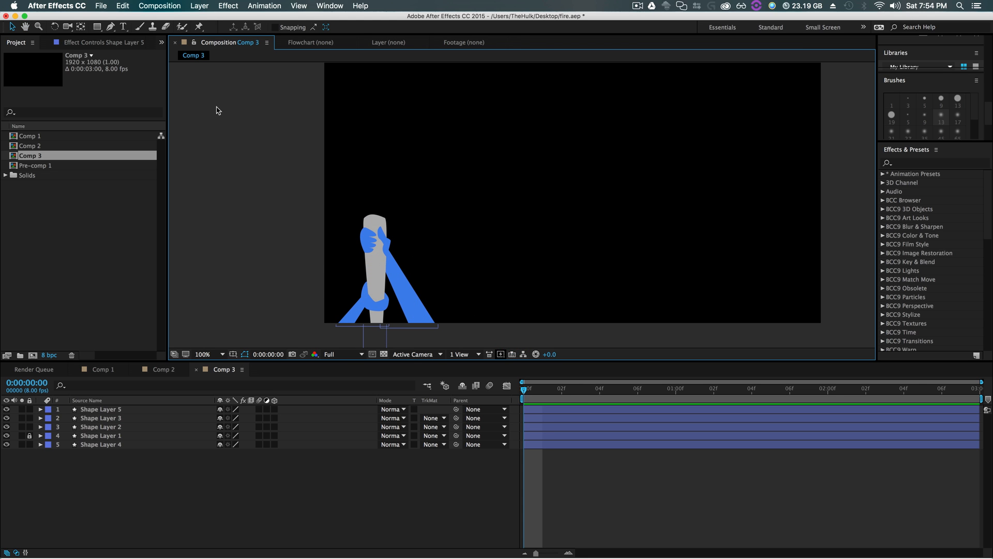
left_click(177, 371)
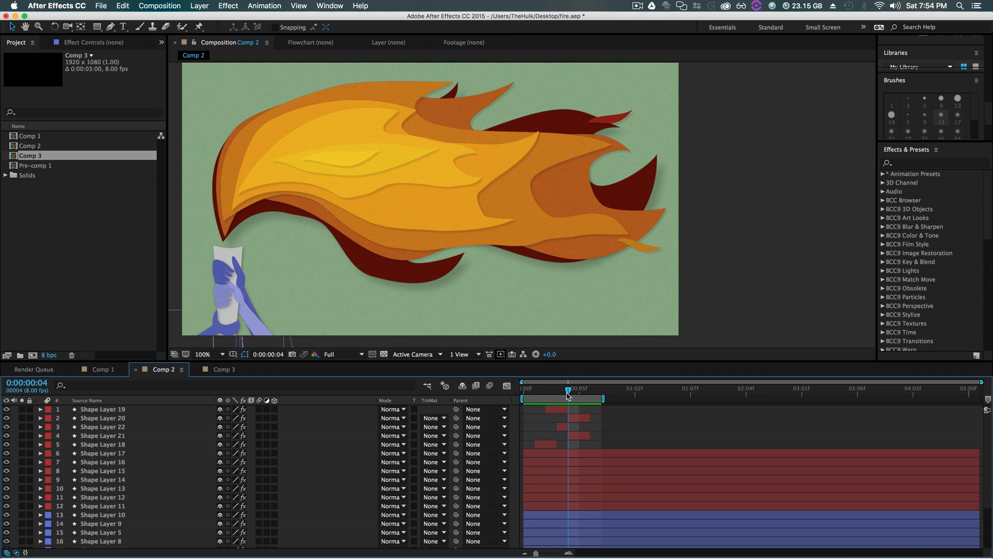
key("space")
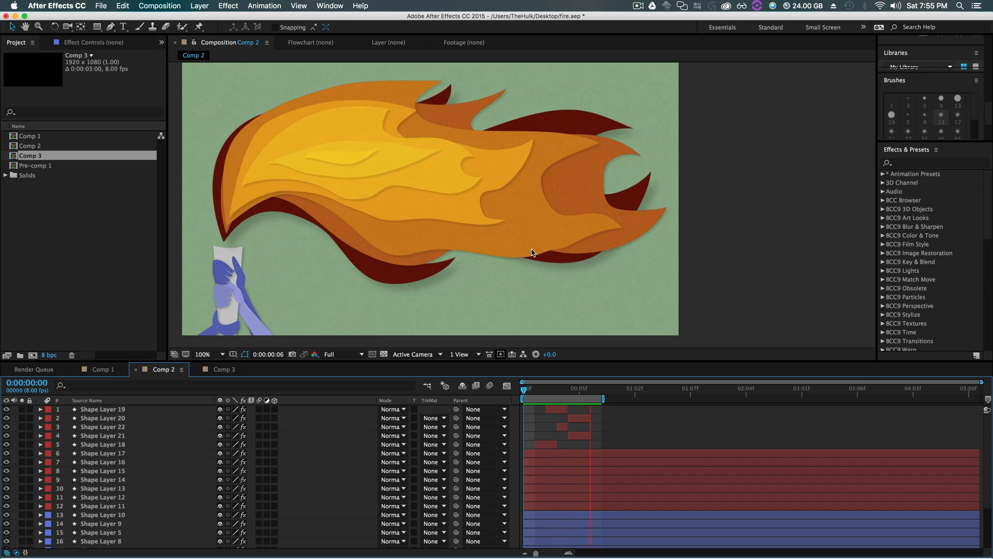
- Stop the Comp 2 preview, return to Comp 3 and show its whole frame
key("space")
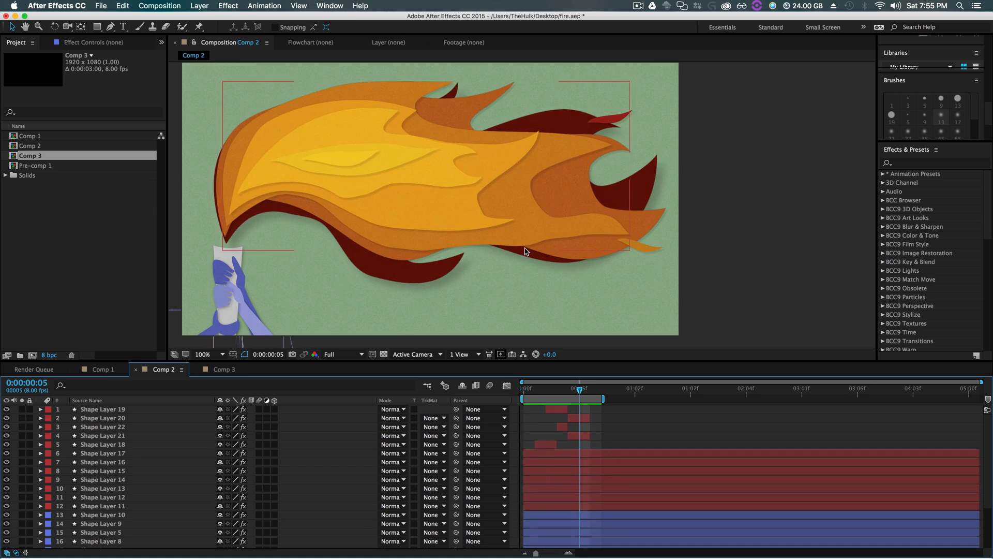
left_click(222, 369)
left_click_drag(589, 240, 544, 245)
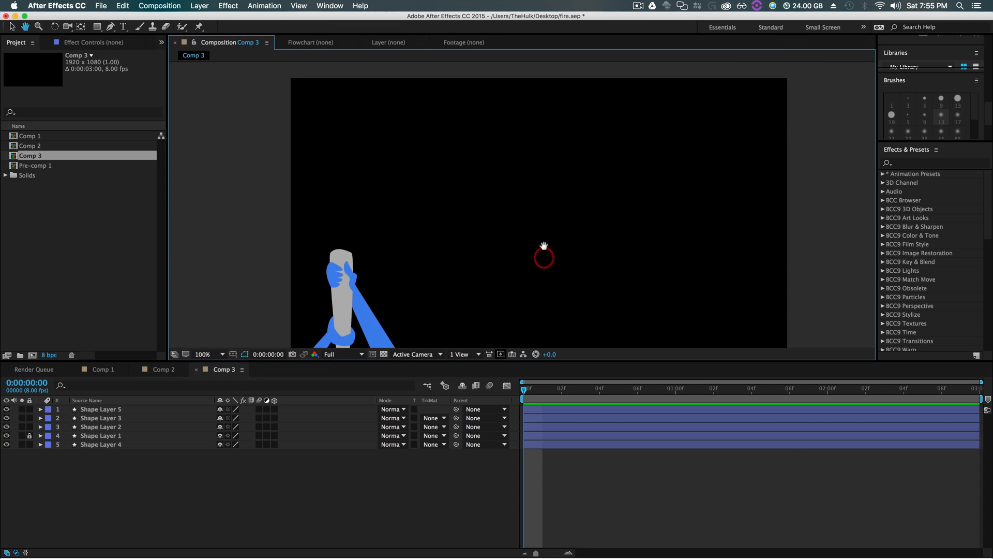
scroll(548, 241, "down", 2)
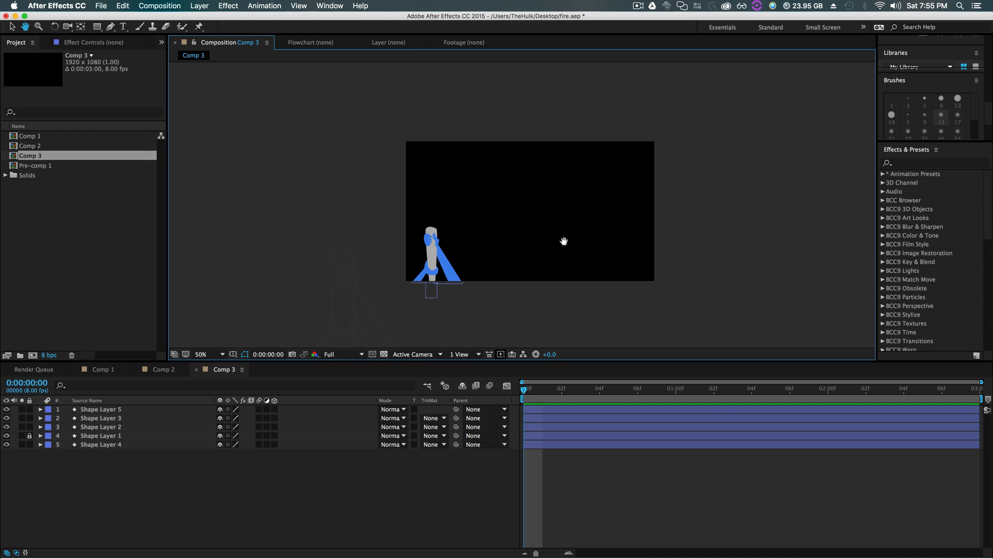
key("v")
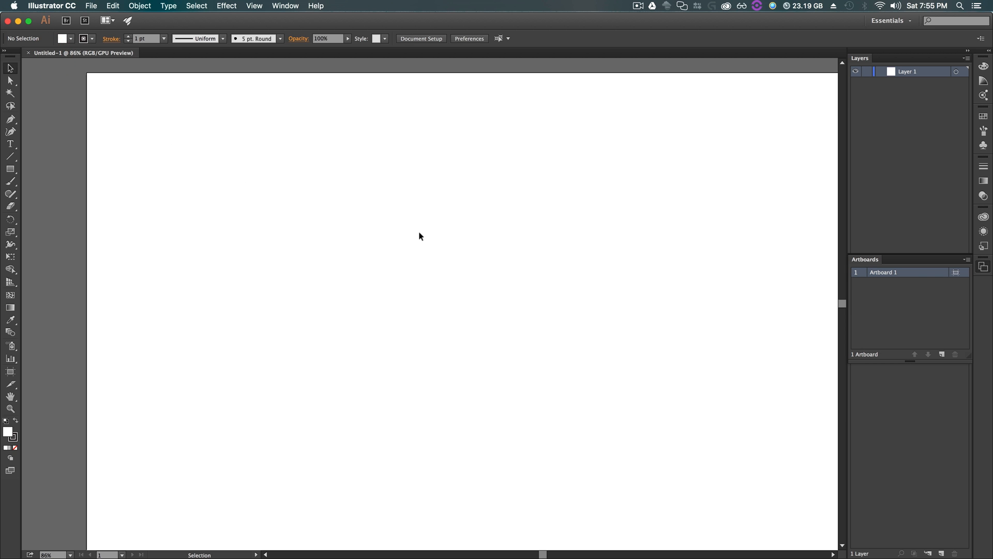
- Switch to Illustrator, fit the blank artboard in the centre of view and activate the Paintbrush tool
key("super+minus")
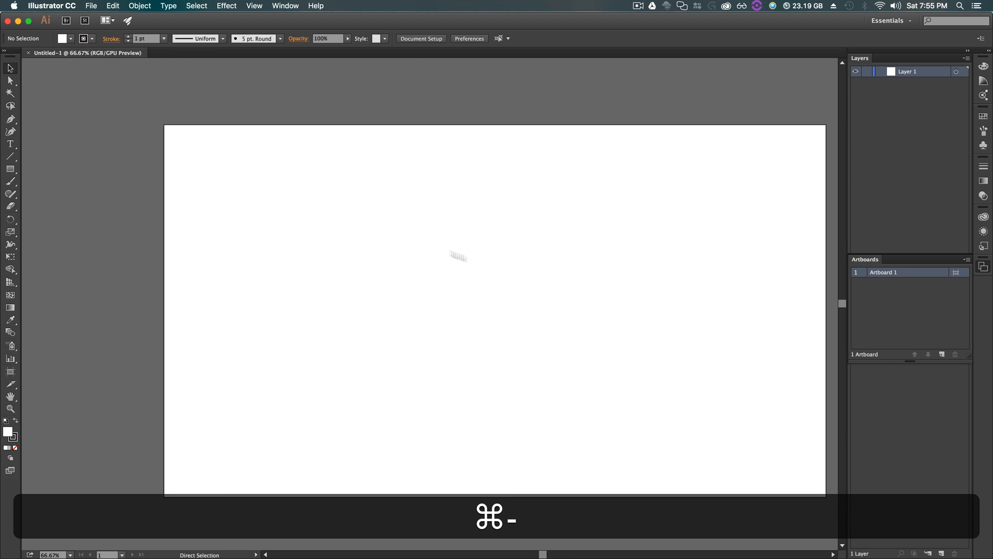
key("super+h")
left_click_drag(473, 264, 403, 239)
key("v")
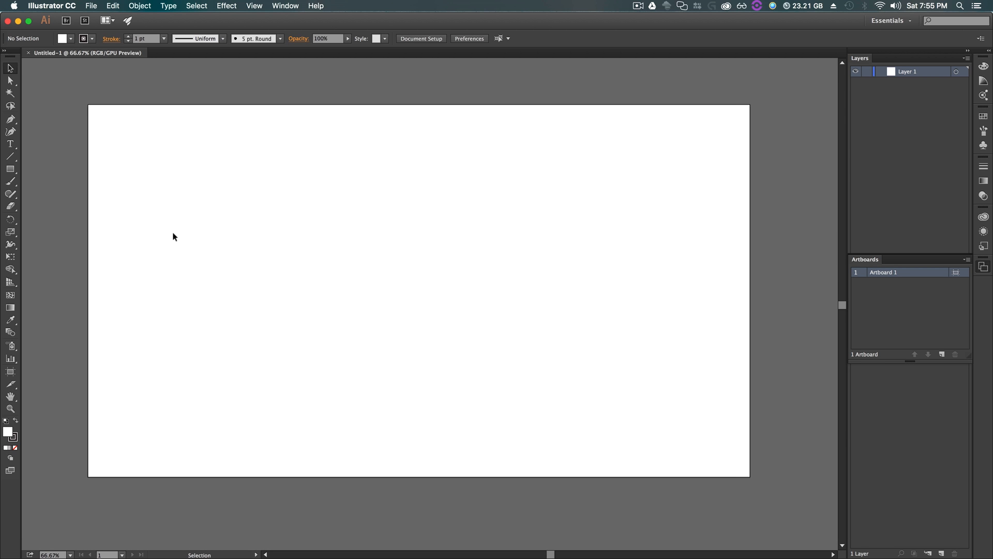
left_click(11, 182)
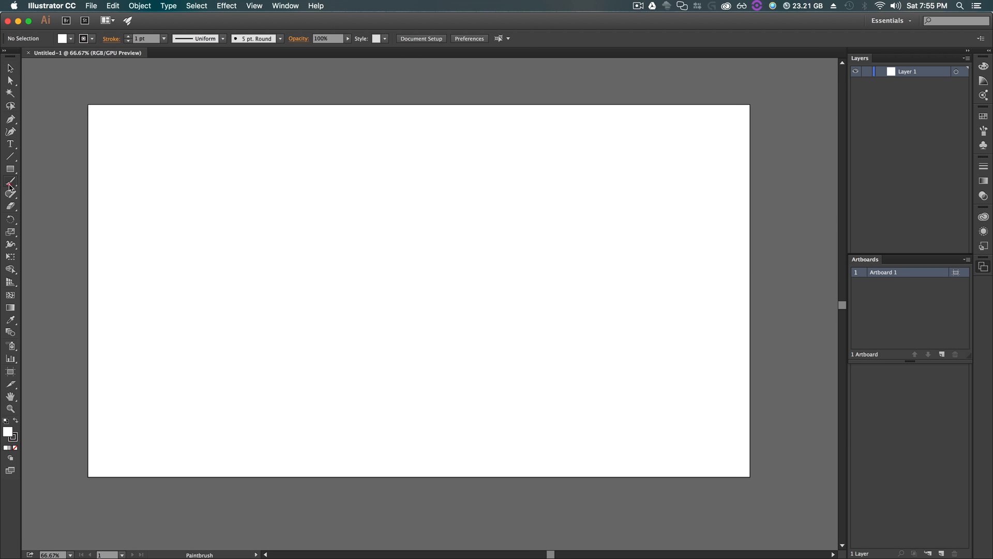
left_click(70, 38)
left_click(28, 56)
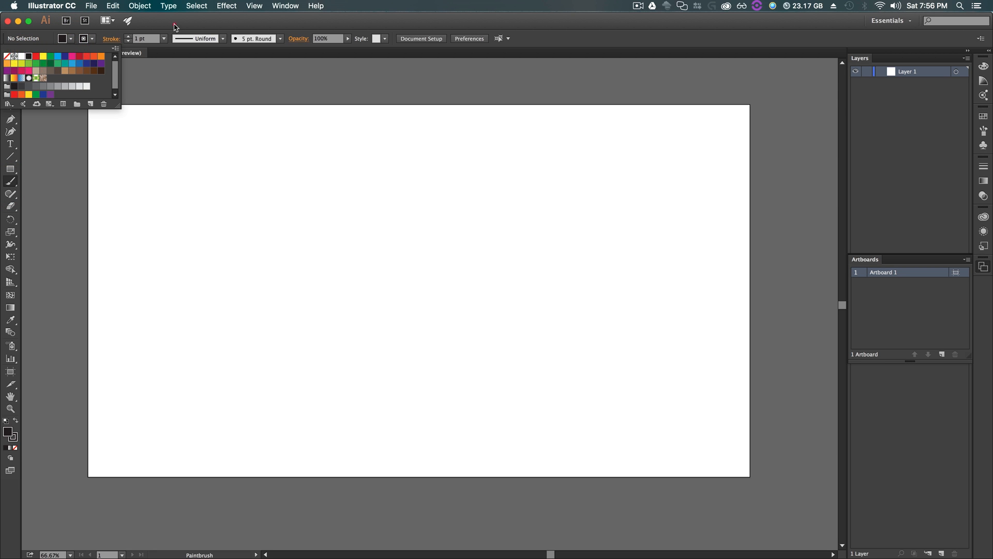
left_click(71, 38)
left_click(7, 56)
left_click(153, 23)
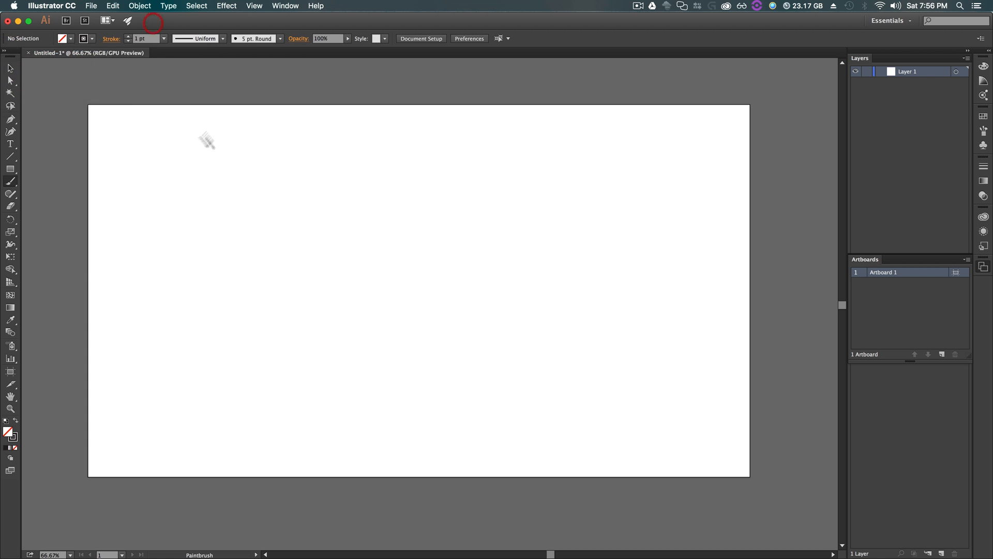
- Set the fill to black and paint a large flame outline with curled tips, ending back at its lower-left start
left_click(71, 39)
left_click(29, 56)
mouse_move(158, 333)
left_mouse_down()
mouse_move(159, 241)
mouse_move(188, 206)
mouse_move(325, 197)
mouse_move(386, 171)
left_mouse_up()
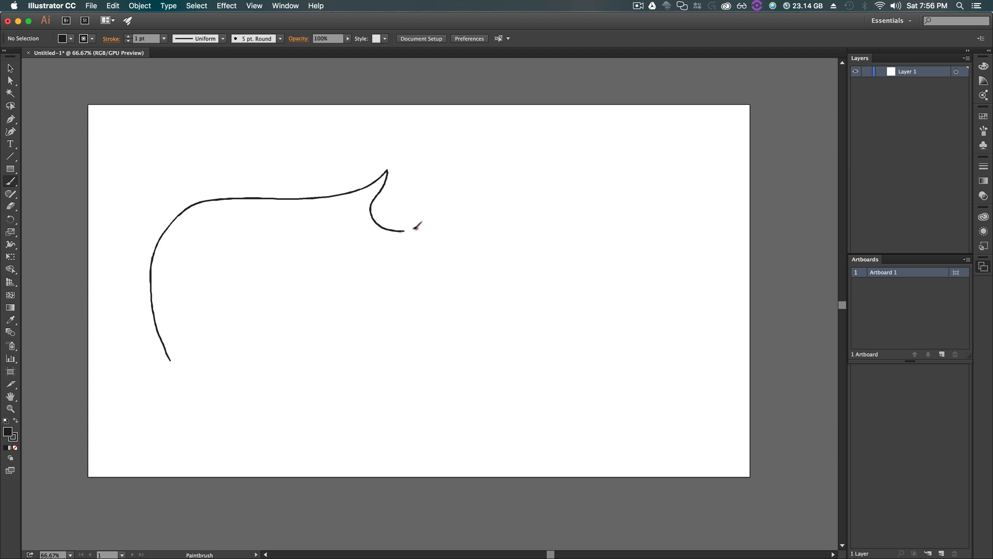
mouse_move(415, 228)
left_mouse_down()
mouse_move(499, 198)
mouse_move(582, 216)
left_mouse_up()
mouse_move(567, 260)
left_mouse_down()
mouse_move(659, 259)
mouse_move(663, 293)
mouse_move(640, 344)
mouse_move(596, 373)
mouse_move(526, 391)
mouse_move(405, 368)
mouse_move(362, 377)
mouse_move(375, 402)
left_mouse_up()
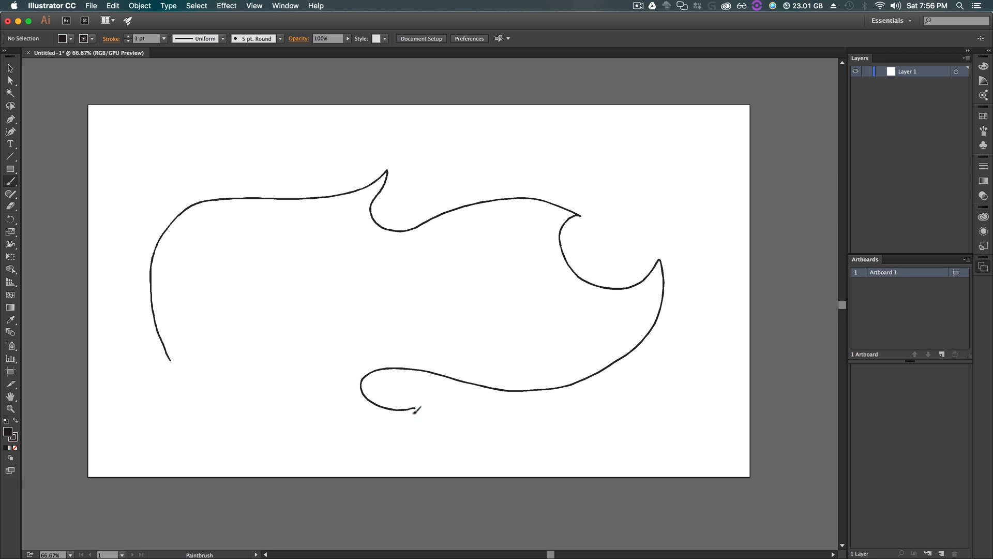
left_click_drag(335, 430, 232, 346)
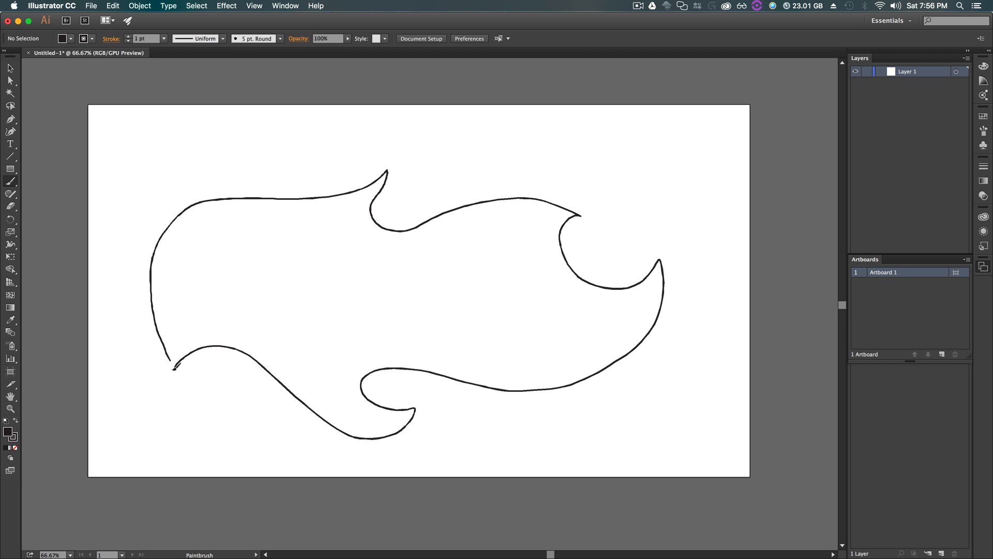
left_click_drag(171, 358, 171, 358)
- Select the whole flame outline, join its path ends and deselect it
key("v")
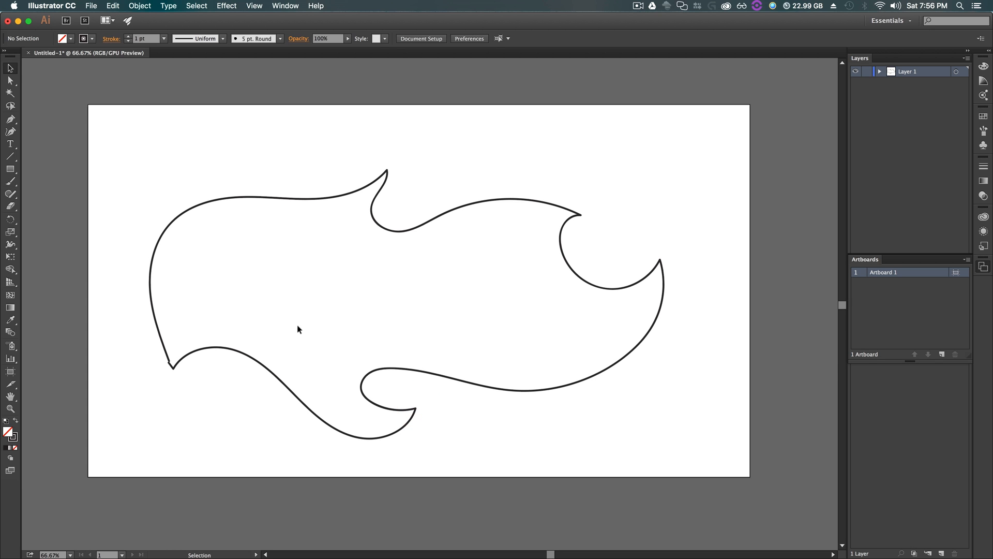
left_click_drag(108, 303, 286, 439)
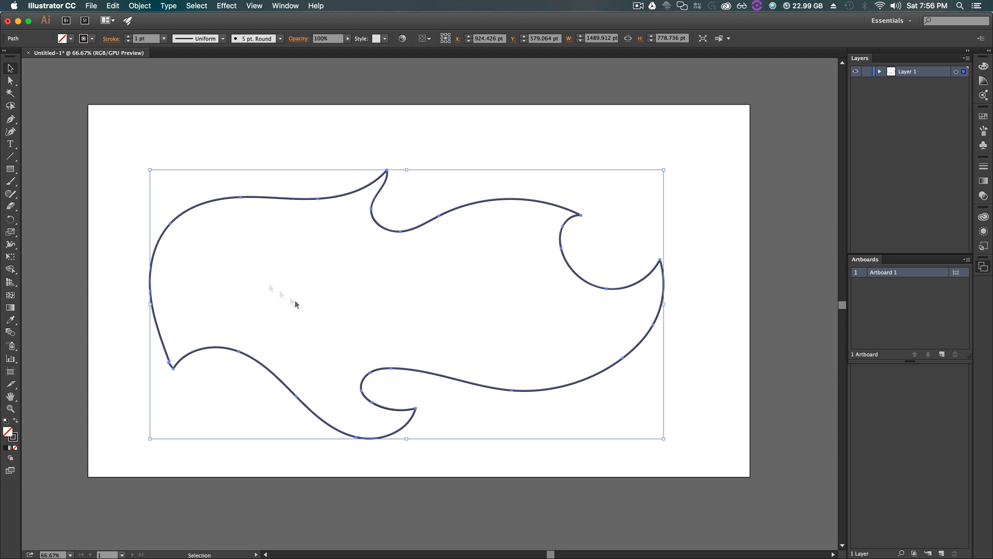
right_click(162, 348)
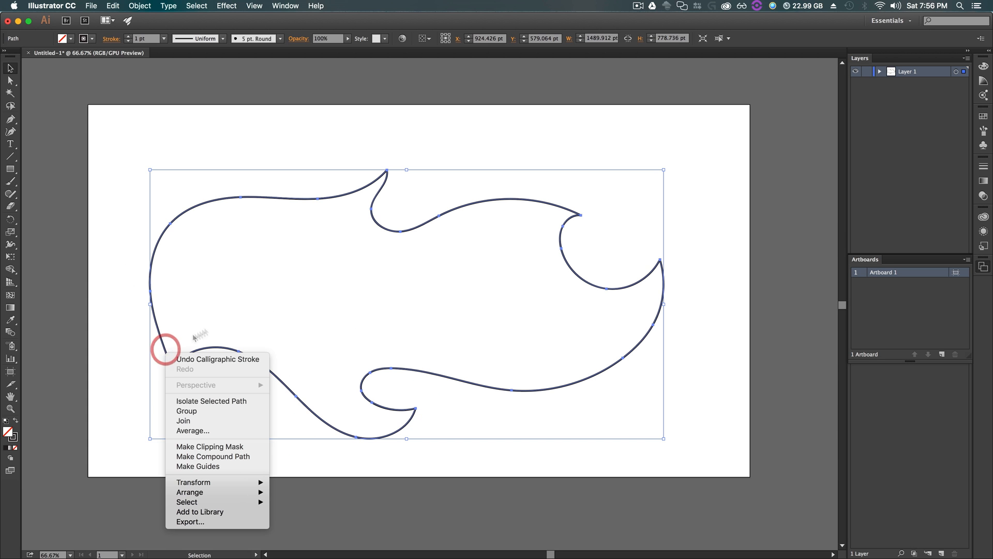
left_click(211, 417)
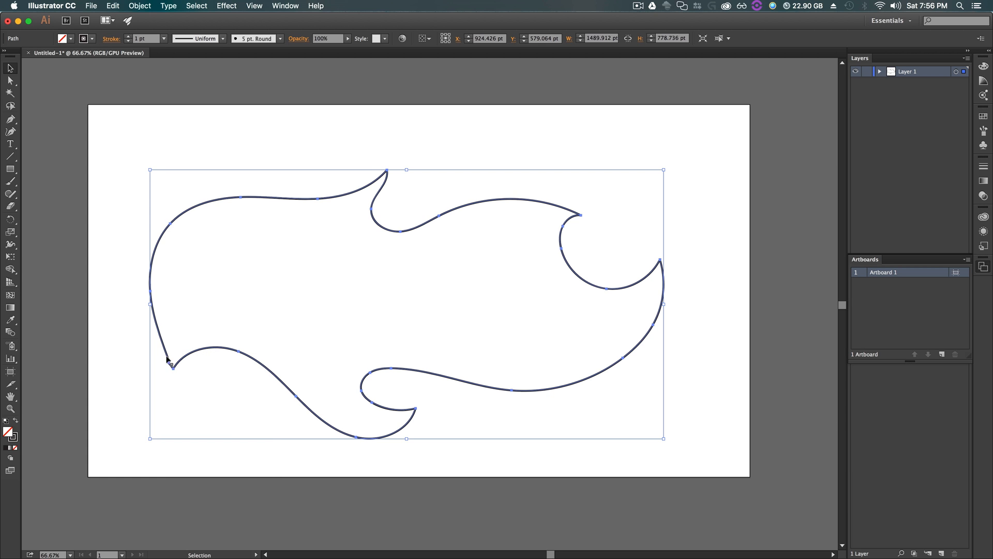
left_click(125, 386)
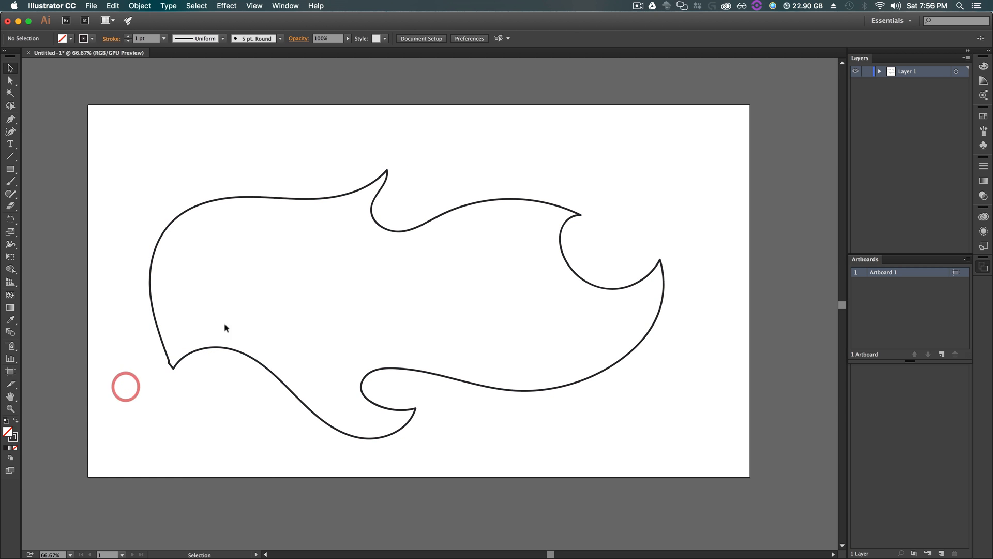
- Move the flame outline slightly right and up, fill it with orange and deselect it
left_click_drag(407, 231, 432, 224)
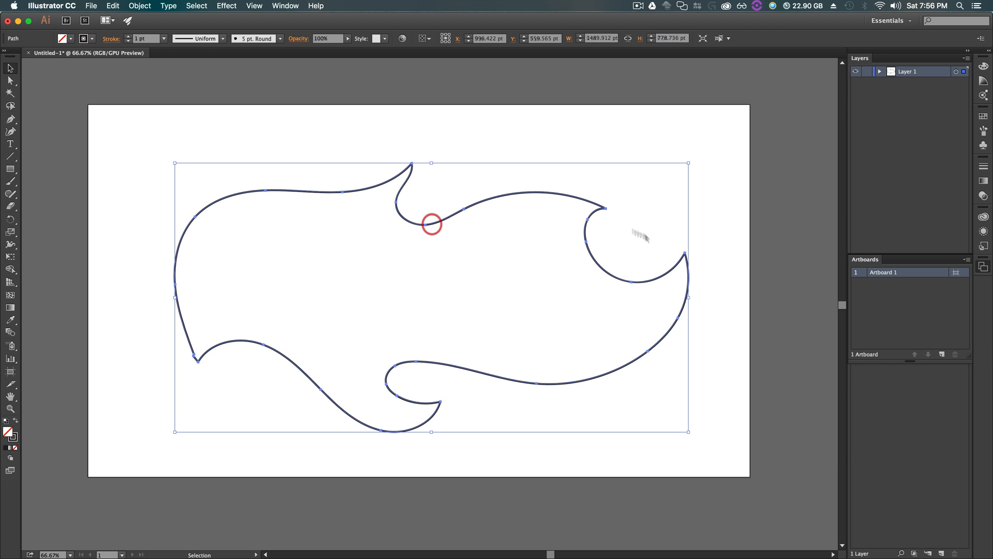
left_click(890, 131)
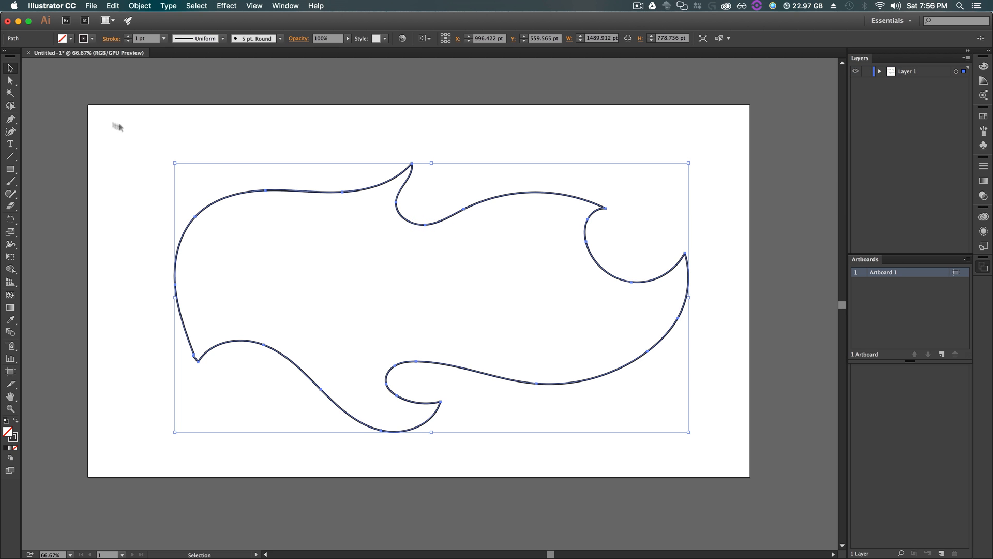
left_click(71, 40)
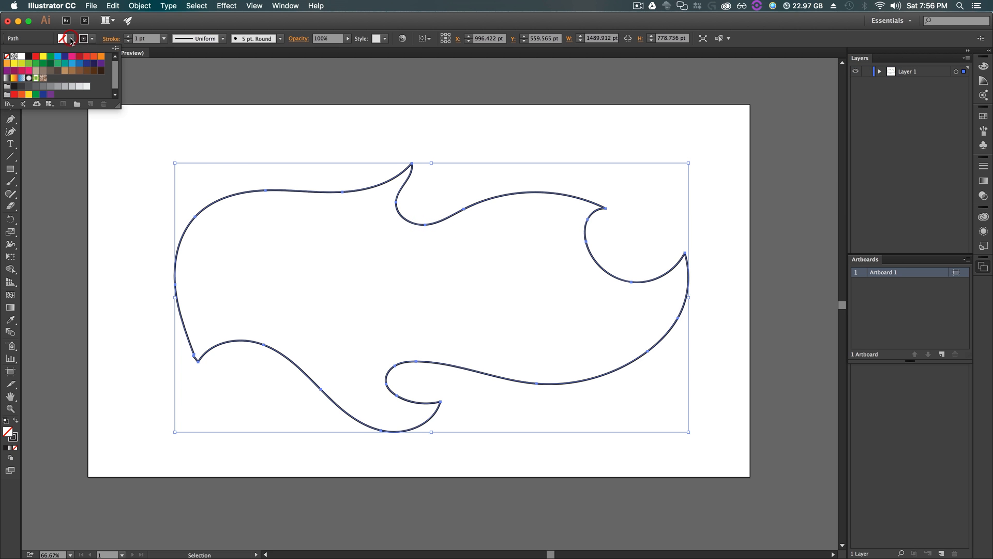
left_click(100, 56)
left_click(353, 111)
left_click(343, 144)
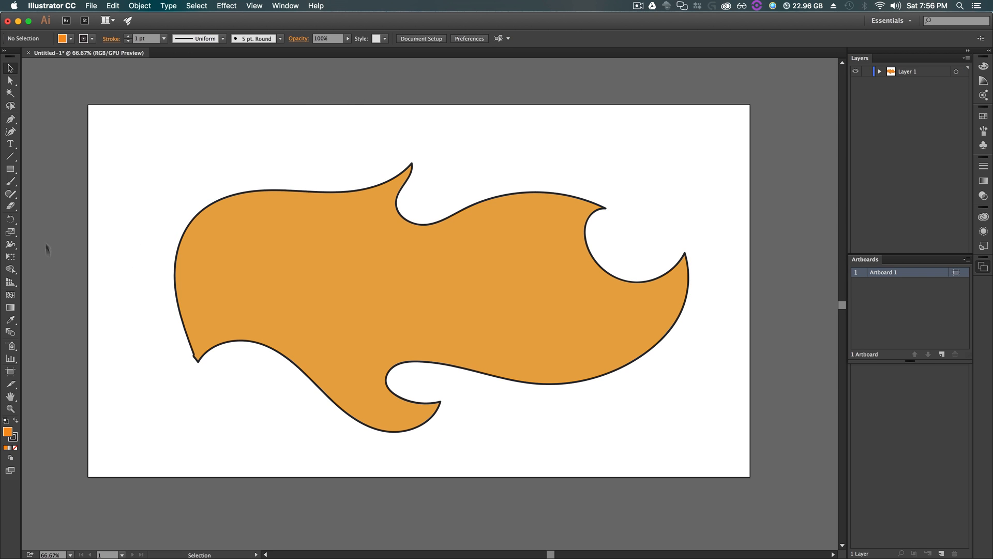
- Paint a second flame outline over the orange flame with the Paintbrush, using offset pointed tips and no fill
left_click(10, 181)
mouse_move(197, 353)
left_mouse_down()
mouse_move(186, 297)
mouse_move(207, 237)
left_mouse_up()
mouse_move(287, 186)
left_mouse_down()
mouse_move(405, 203)
mouse_move(467, 200)
mouse_move(516, 181)
left_mouse_up()
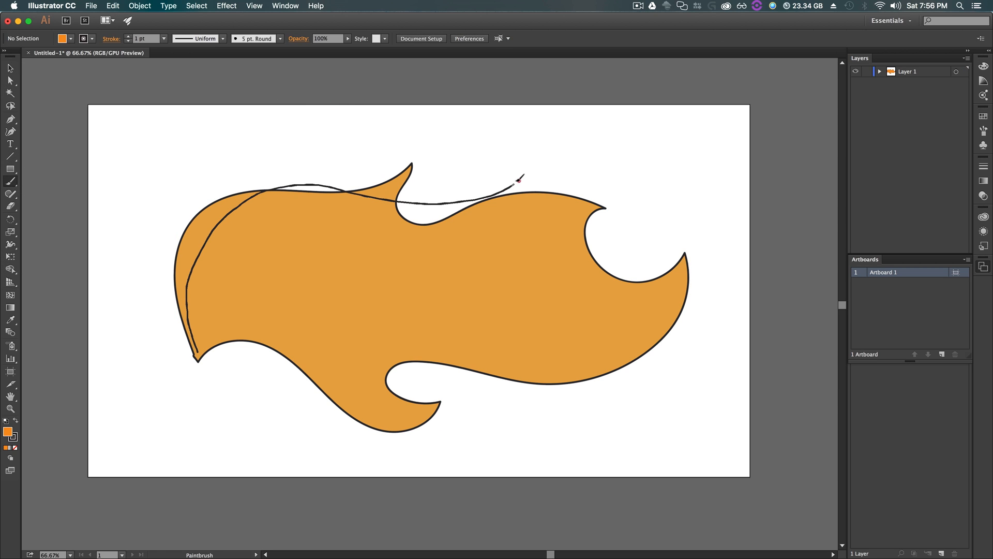
mouse_move(527, 238)
left_mouse_down()
mouse_move(559, 262)
mouse_move(621, 257)
left_mouse_up()
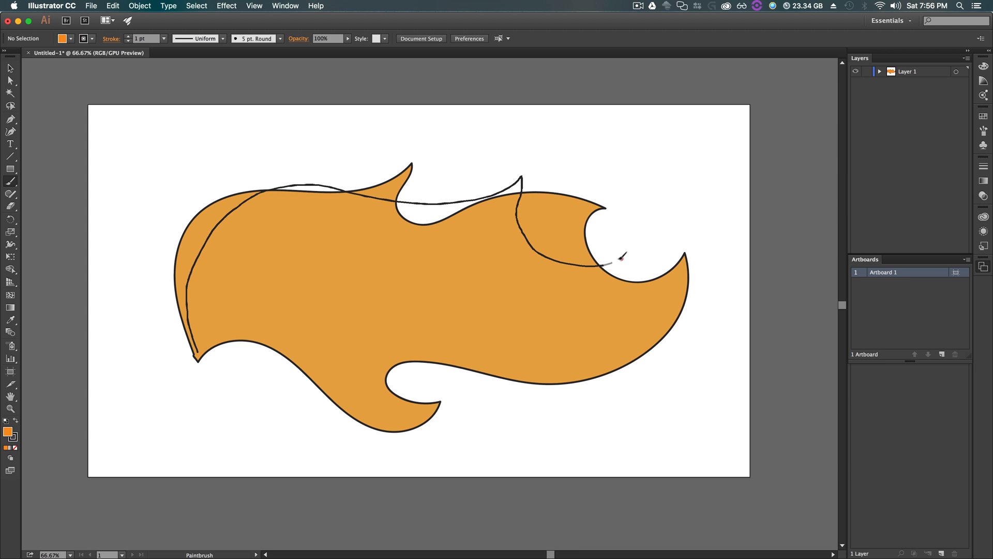
mouse_move(686, 348)
left_mouse_down()
mouse_move(626, 374)
mouse_move(497, 357)
mouse_move(473, 364)
left_mouse_up()
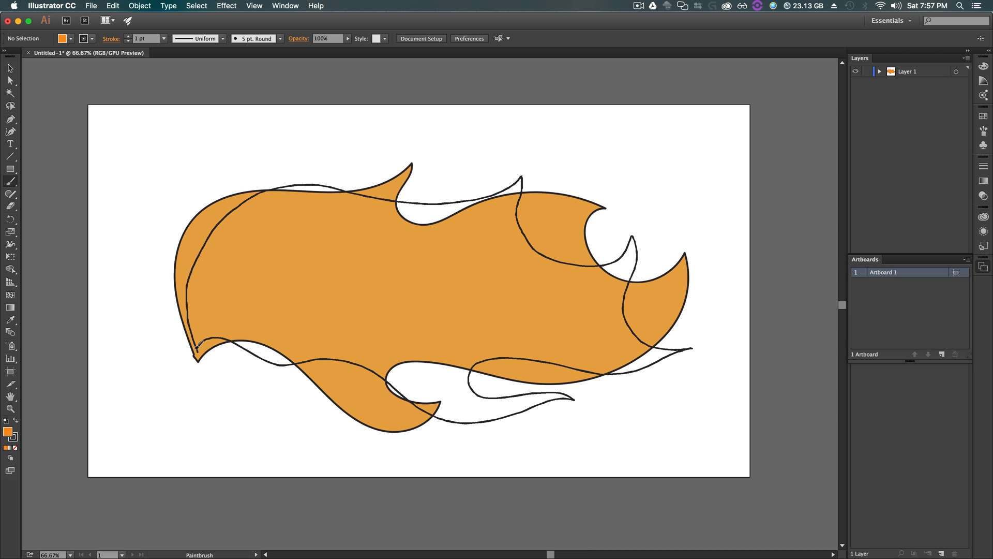
left_click_drag(197, 350, 197, 350)
key("slash")
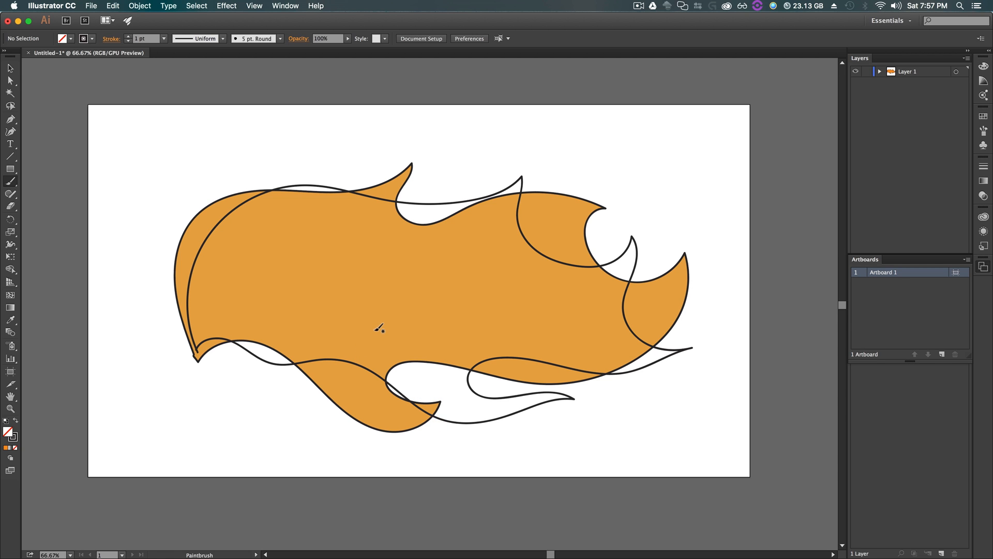
- Fill the second flame outline with red-orange and deselect it
key("v")
left_click(227, 211)
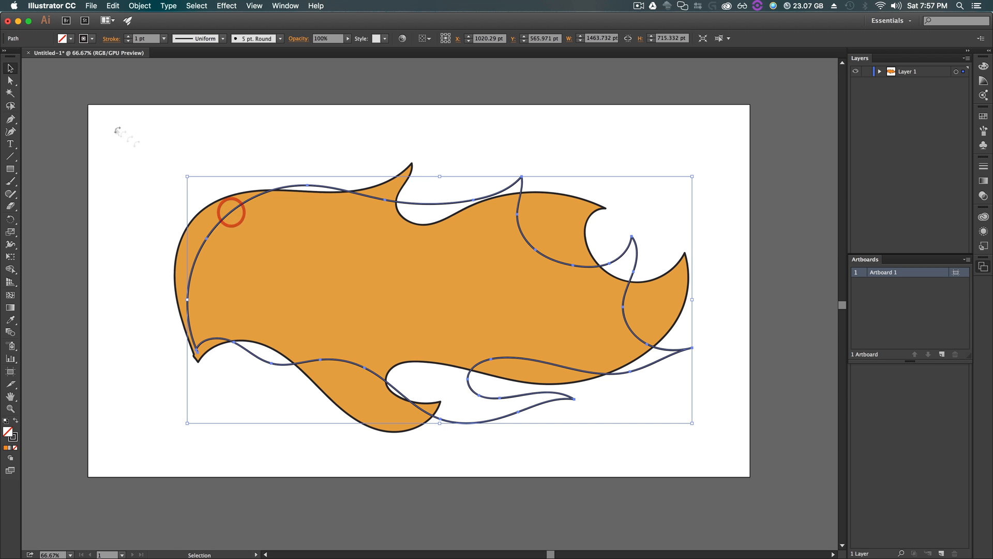
left_click(71, 39)
left_click(93, 55)
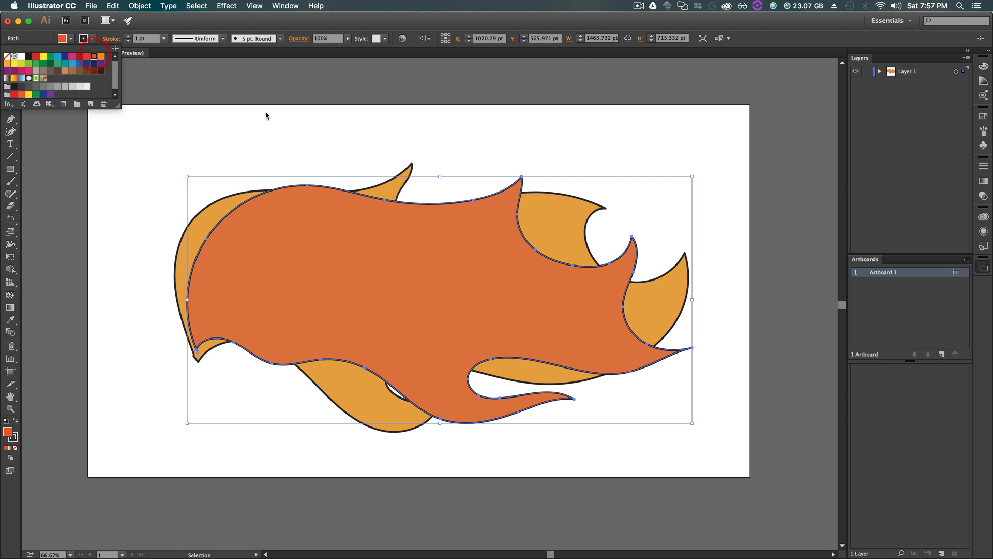
left_click(266, 115)
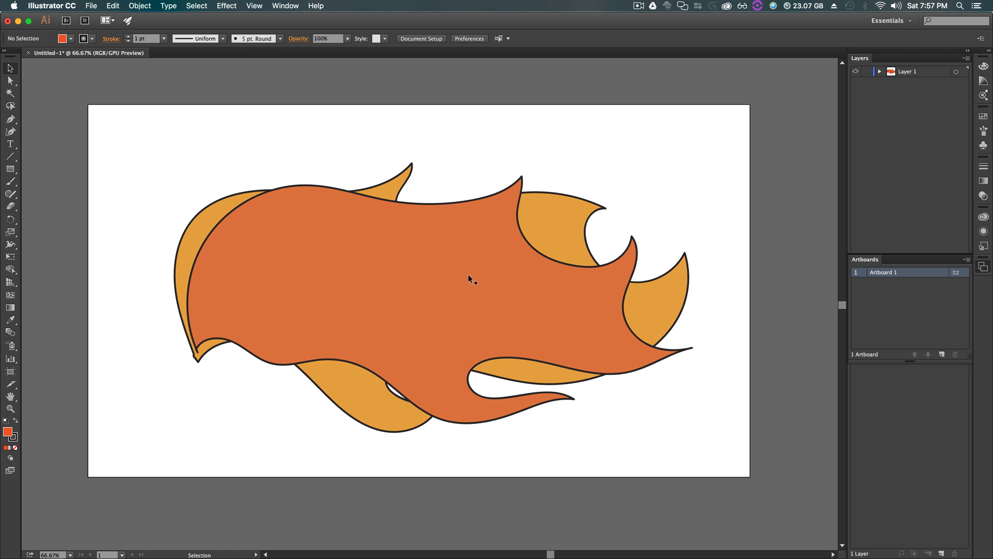
- Scale the red-orange flame down to about 1335 by 652 pt and shift it to sit over the orange flame
left_click(454, 267)
left_click_drag(690, 175, 646, 197)
left_click_drag(437, 314, 442, 296)
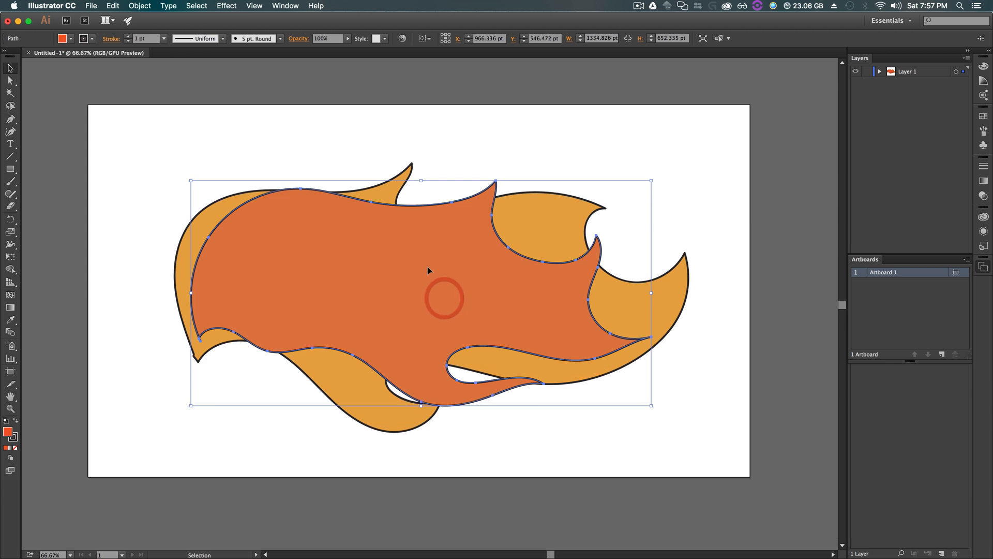
left_click(723, 217)
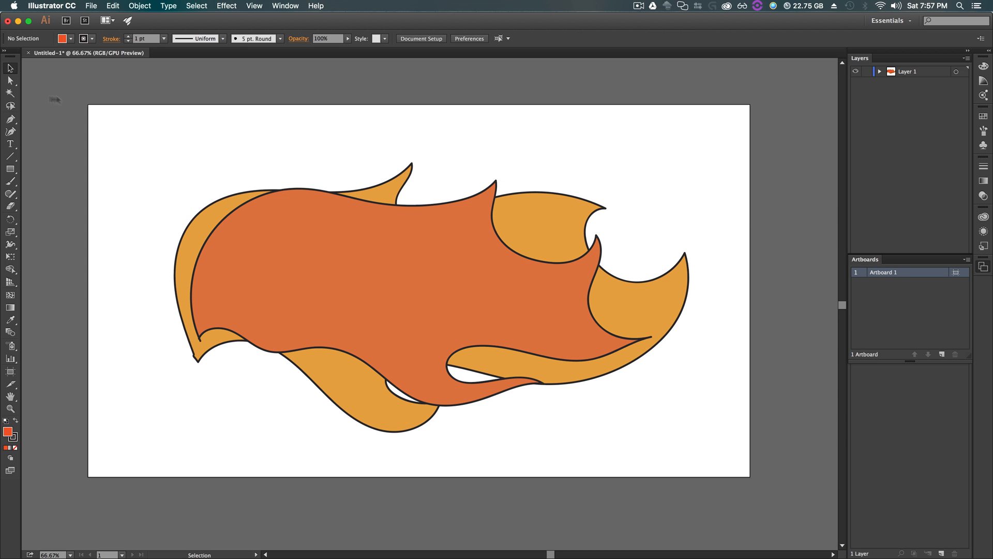
- Paint a third, smaller flame outline inside the red-orange flame, with two pointed tips and a curled lower lick
left_click(10, 182)
mouse_move(205, 291)
left_mouse_down()
mouse_move(241, 247)
mouse_move(304, 233)
mouse_move(446, 254)
left_mouse_up()
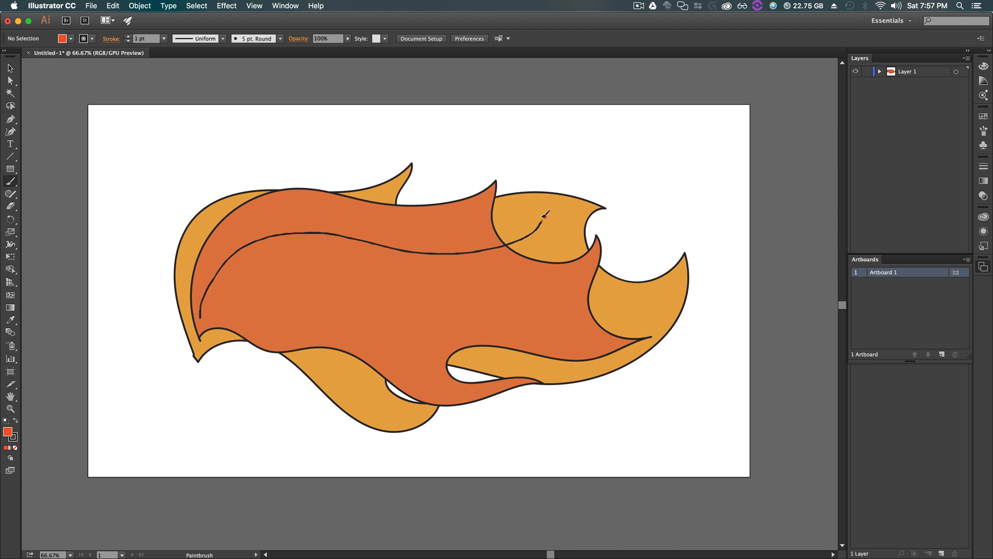
left_click_drag(537, 250, 628, 320)
left_click_drag(557, 327, 417, 332)
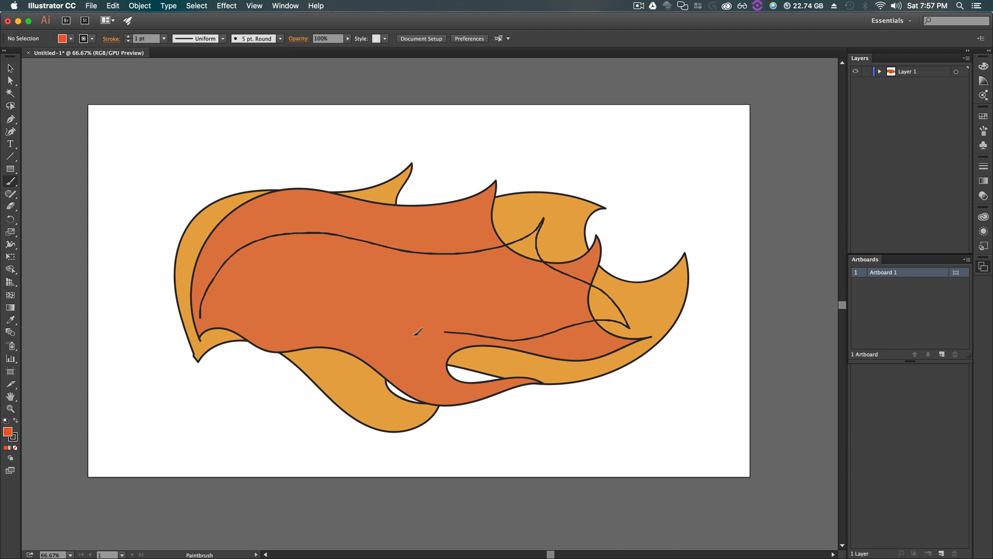
mouse_move(368, 367)
left_mouse_down()
mouse_move(222, 314)
mouse_move(200, 316)
left_mouse_up()
- Move the third flame outline slightly up and right over the red-orange flame and keep it selected
key("v")
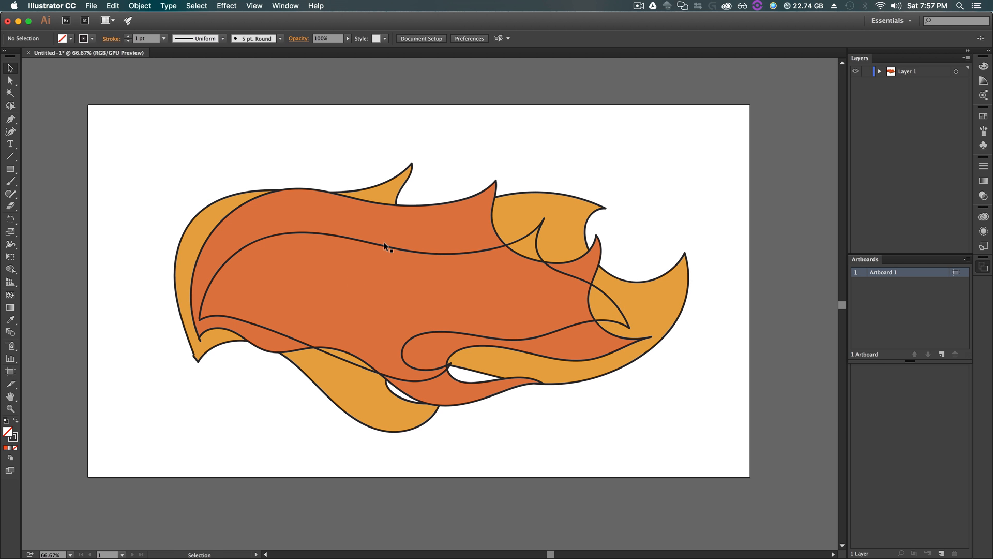
left_click_drag(386, 247, 390, 236)
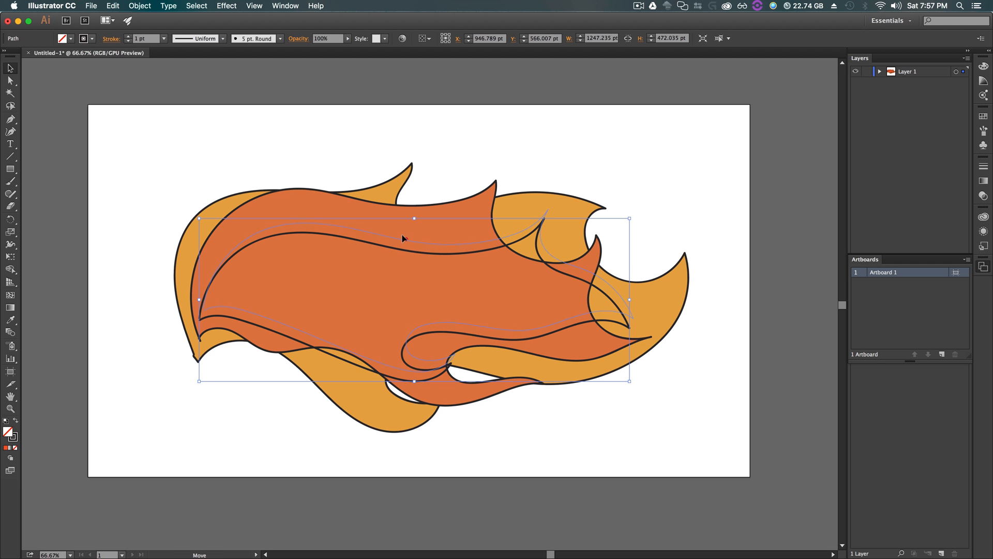
left_click(340, 268)
left_click(296, 222)
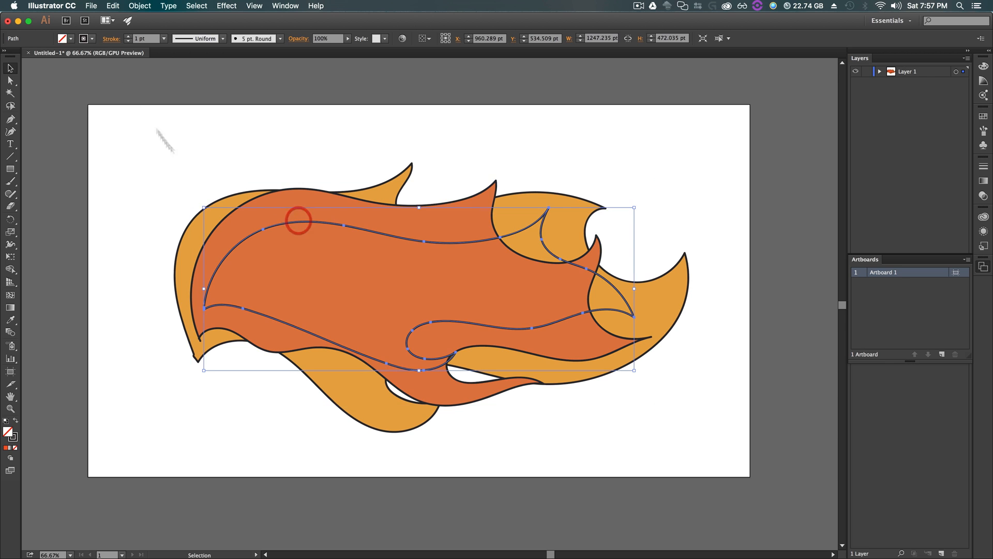
- Fill the third flame outline with dark red (C=15 M=100 Y=90 K=10) and deselect it
left_click(72, 38)
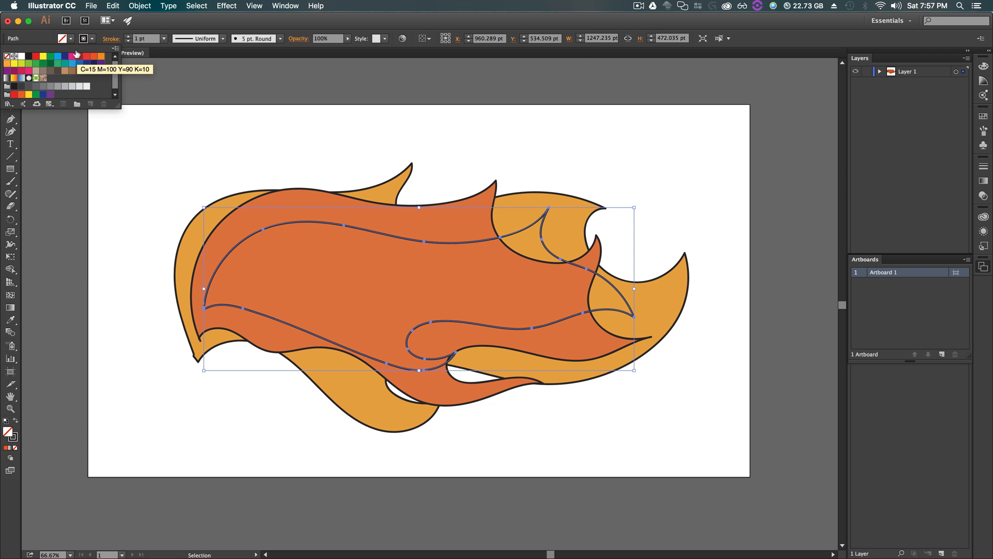
left_click(72, 61)
left_click(383, 128)
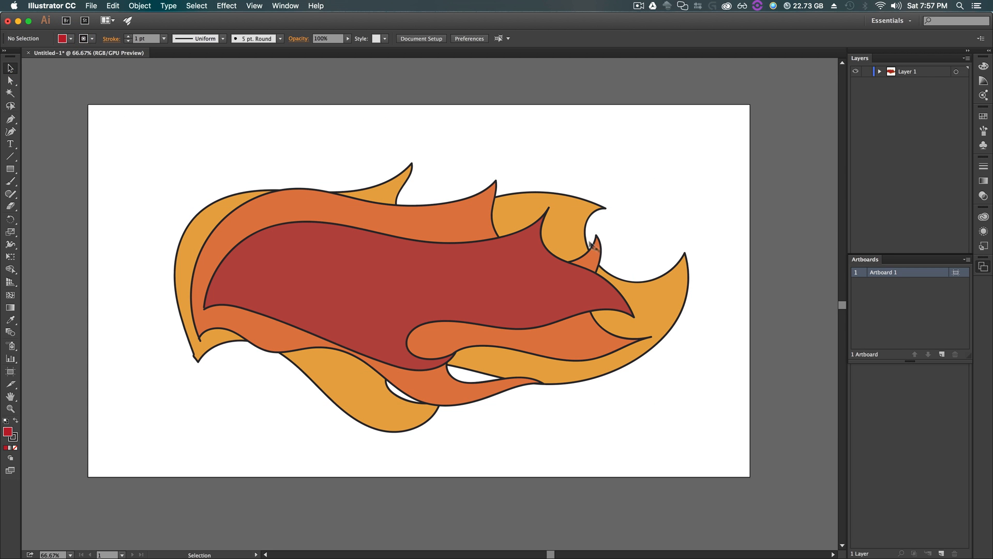
- Paint a fourth, pointed flame outline about 1115 by 339 pt inside the dark red flame and join its ends
key("b")
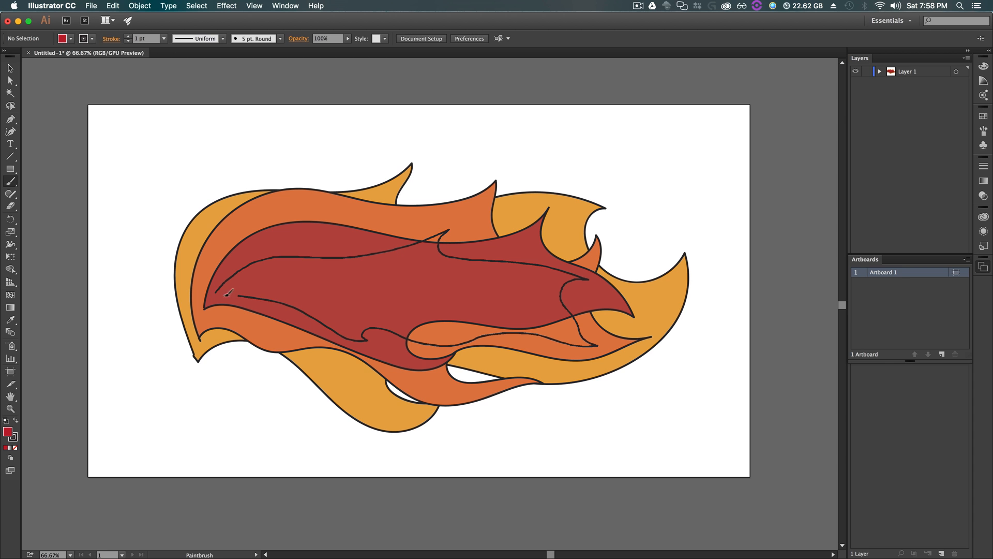
key("v")
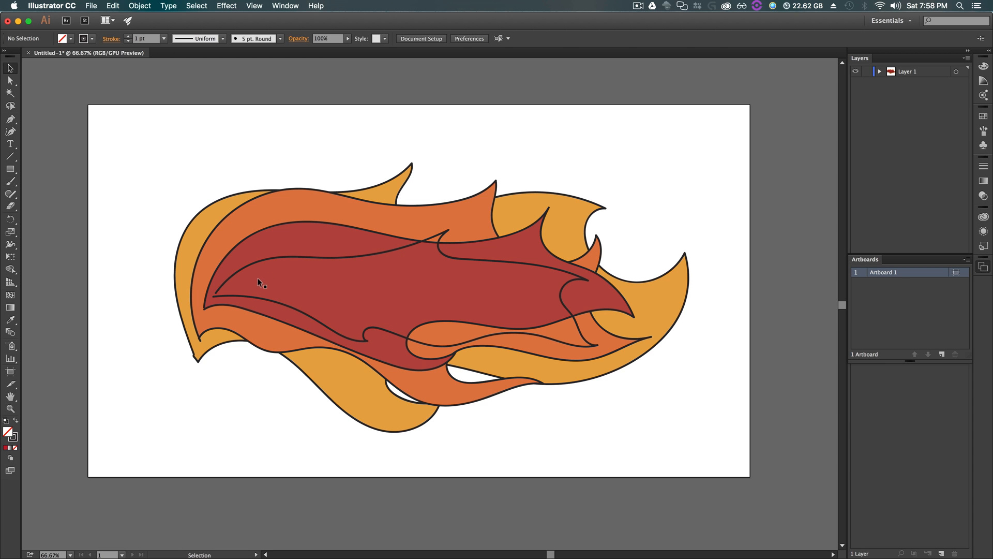
left_click(244, 265)
right_click(251, 269)
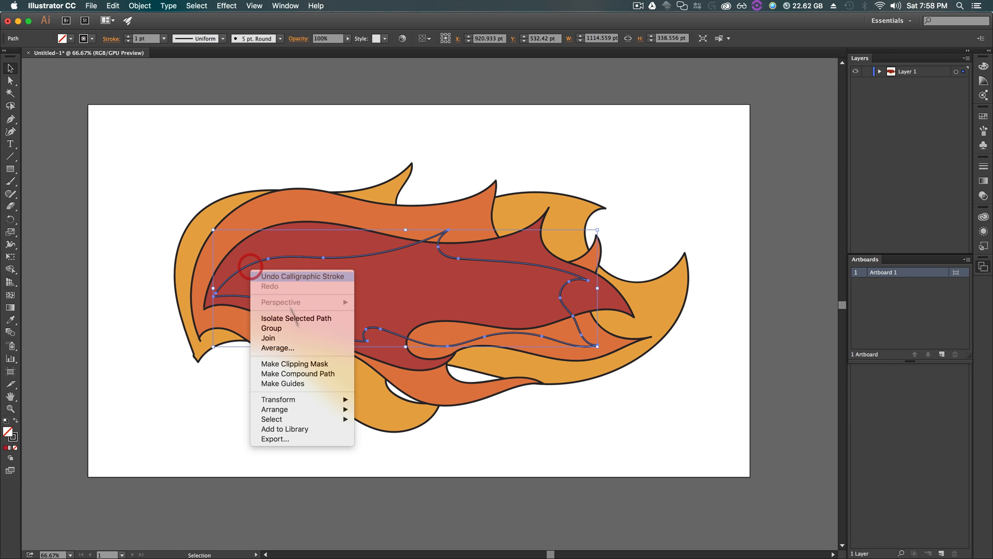
left_click(302, 339)
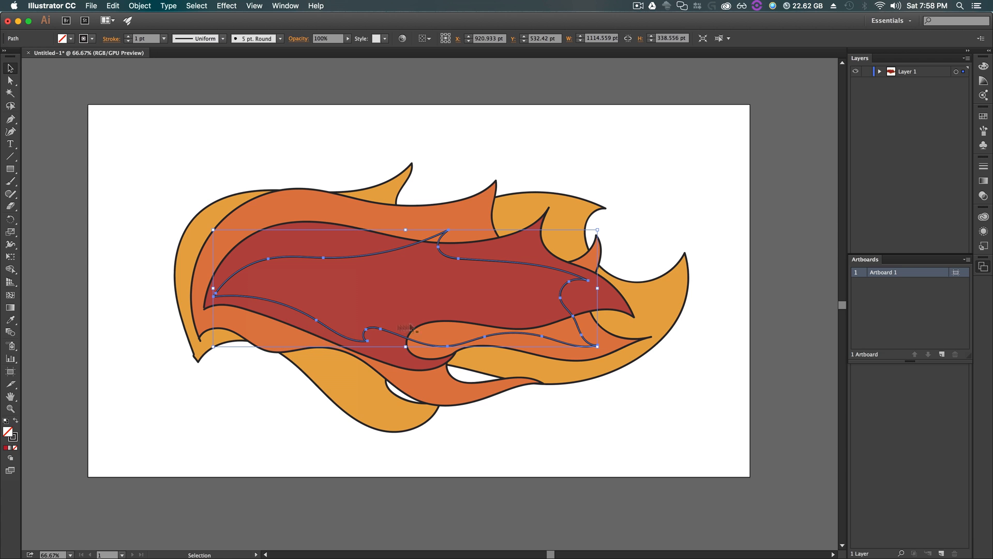
- Fill the fourth flame outline with magenta pink and deselect it
left_click(71, 39)
left_click(72, 56)
left_click(177, 174)
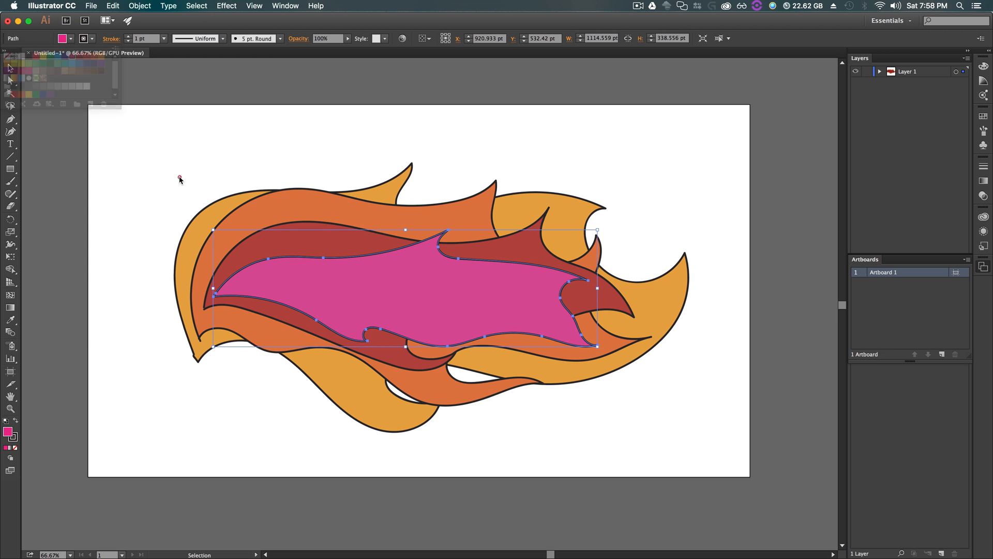
left_click(158, 177)
- Join the open ends of the dark red flame's path and deselect it
left_click(207, 306)
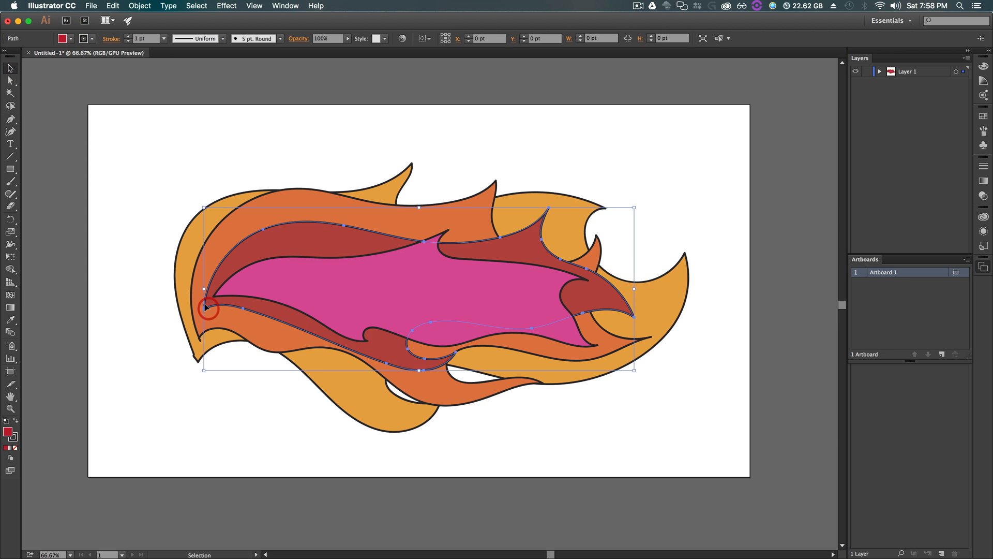
right_click(207, 307)
left_click(246, 380)
left_click(150, 361)
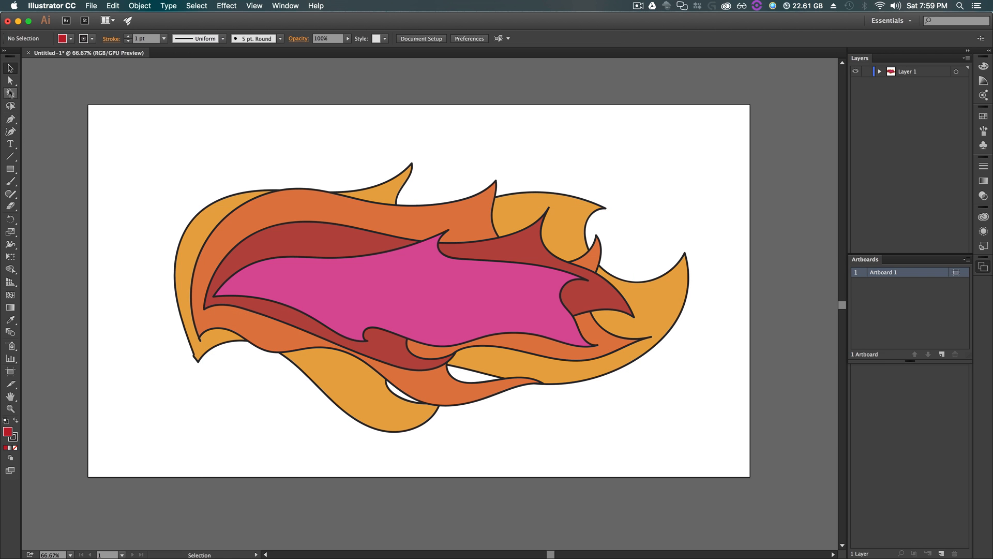
- Paint a small leaf-shaped outline about 521 by 105 pt inside the magenta flame and join its ends
key("b")
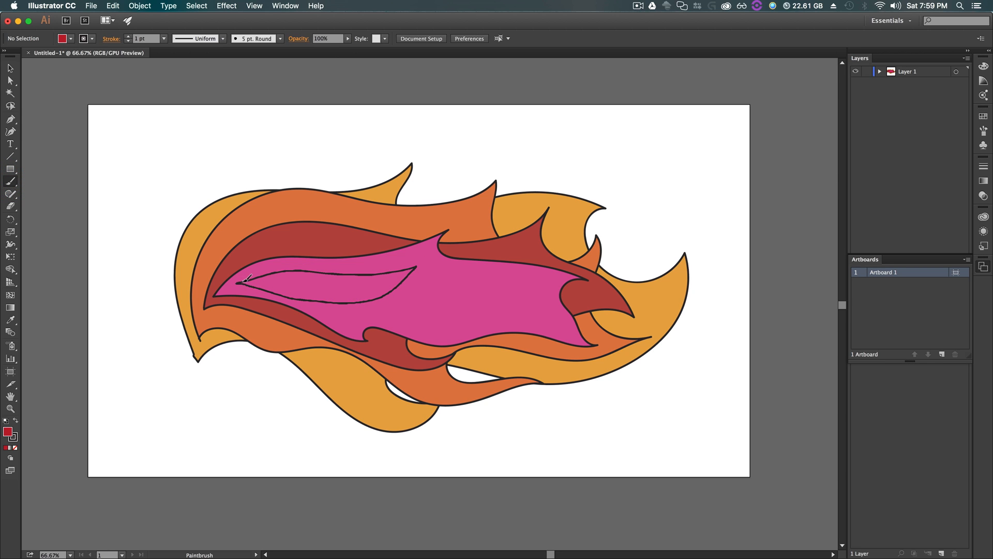
left_click_drag(246, 278, 241, 283)
key("v")
left_click(358, 272)
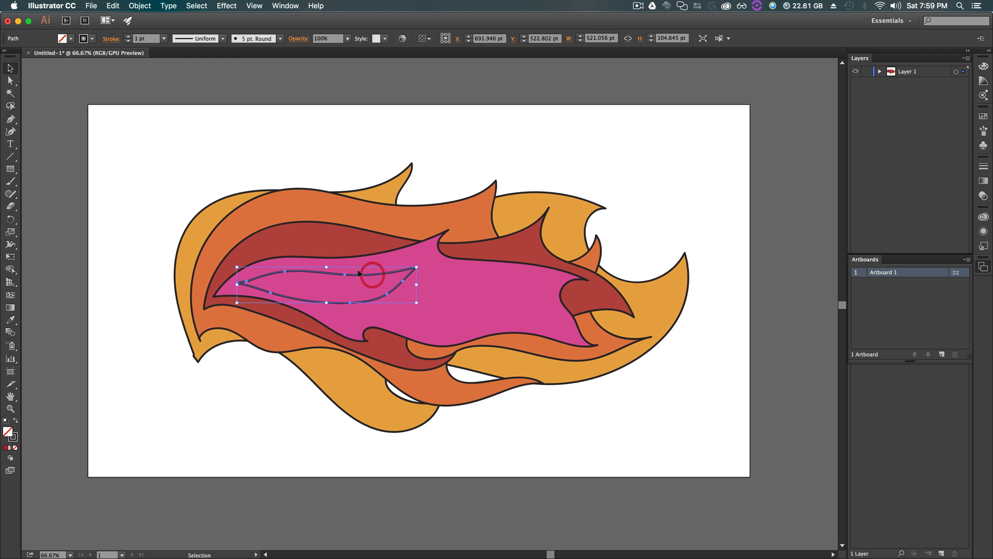
right_click(243, 284)
left_click(277, 348)
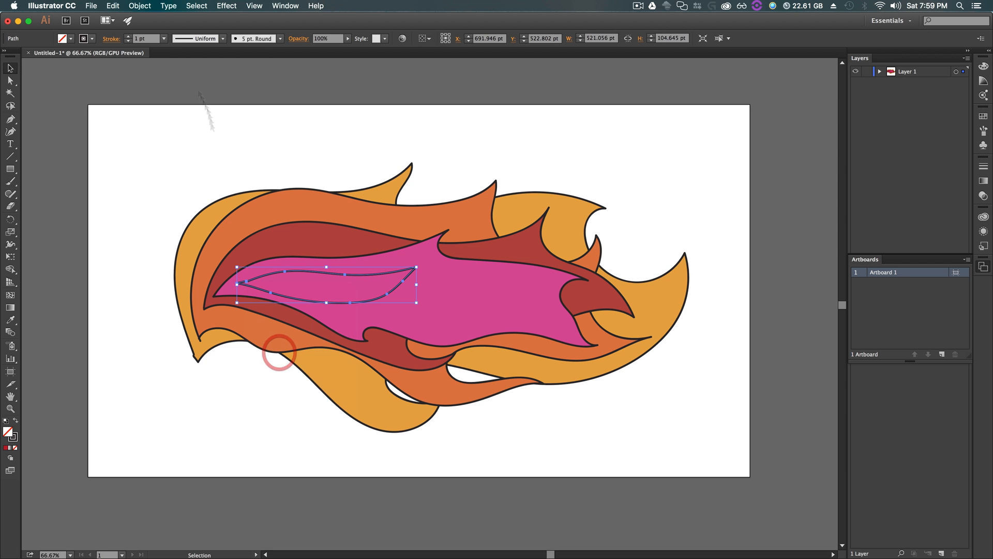
- Fill the small leaf-shaped outline with light blue and deselect it
left_click(122, 84)
left_click(71, 38)
left_click(299, 270)
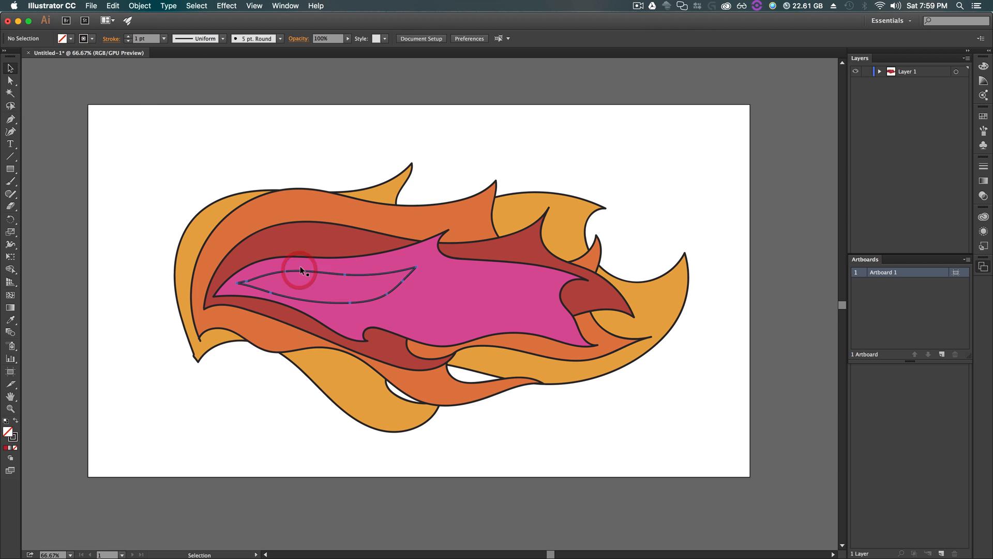
left_click(299, 270)
left_click(71, 38)
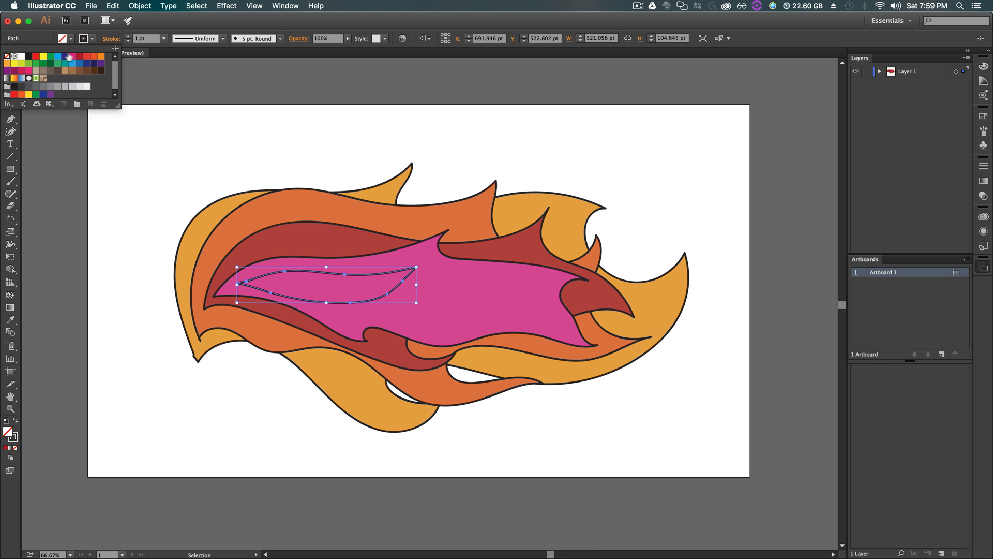
left_click(57, 56)
left_click(215, 128)
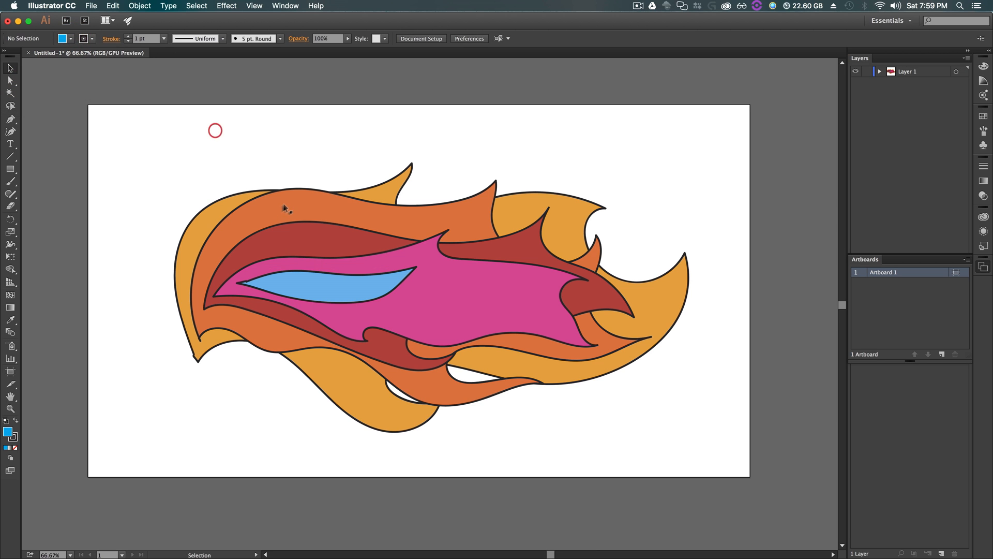
- Select all the flame shapes together, set their stroke to none, and deselect them
key("h")
left_click_drag(230, 355, 272, 425)
key("v")
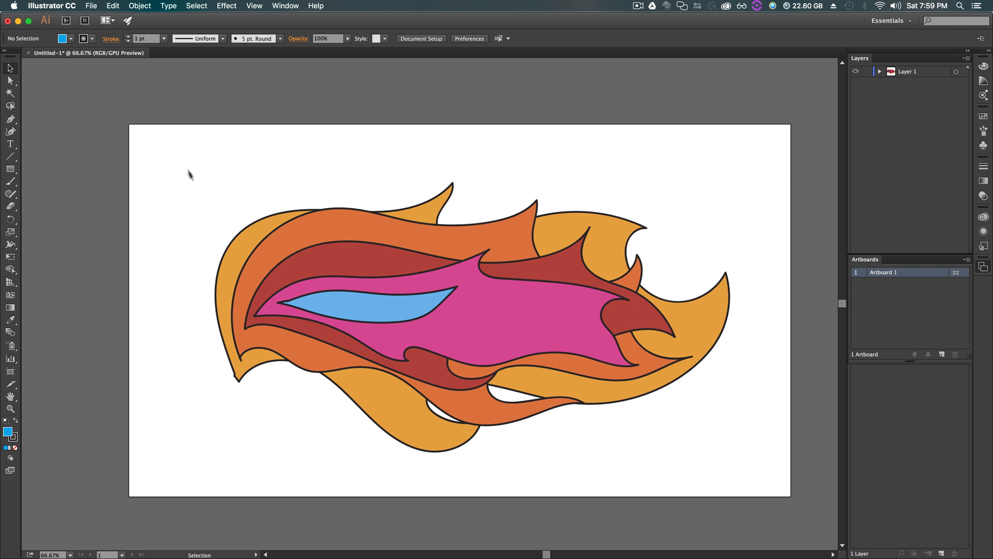
left_click_drag(188, 170, 583, 469)
left_click(93, 39)
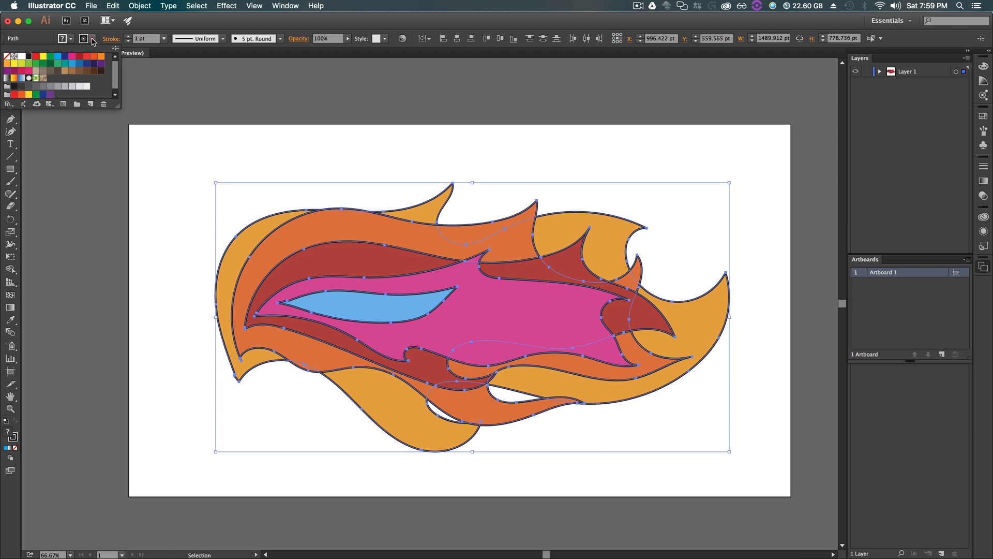
left_click(6, 56)
left_click(263, 138)
left_click(188, 159)
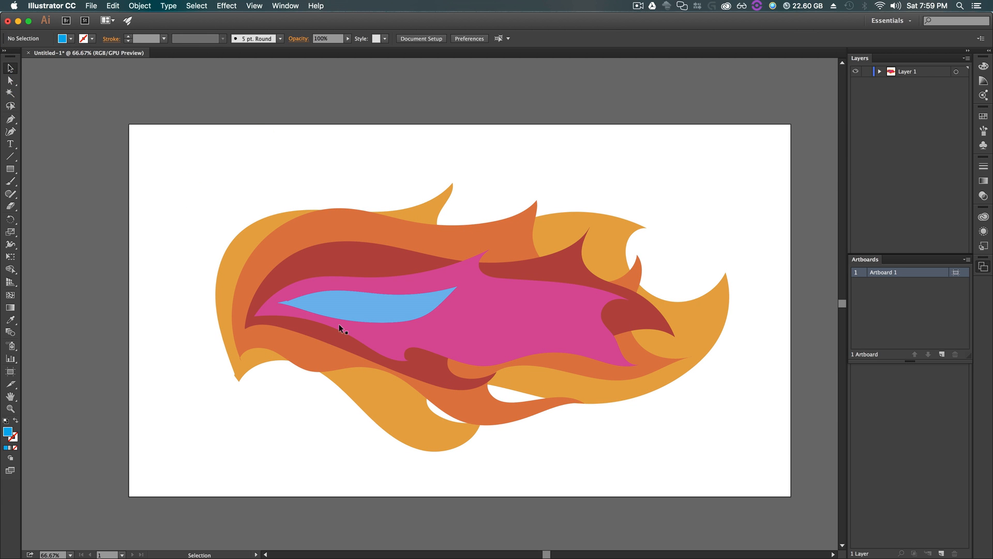
- Delete the extra anchor point beside the orange flame's lower-left tip so the edge runs straight into the tip
scroll(339, 324, "down", 3)
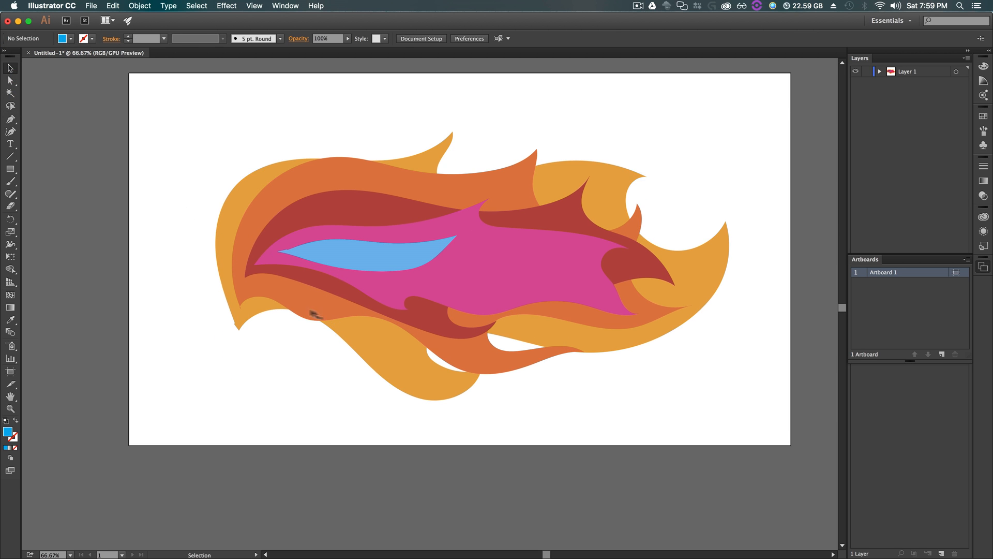
key("space")
left_click_drag(164, 294, 368, 326)
scroll(373, 331, "up", 3)
scroll(413, 300, "down", 8)
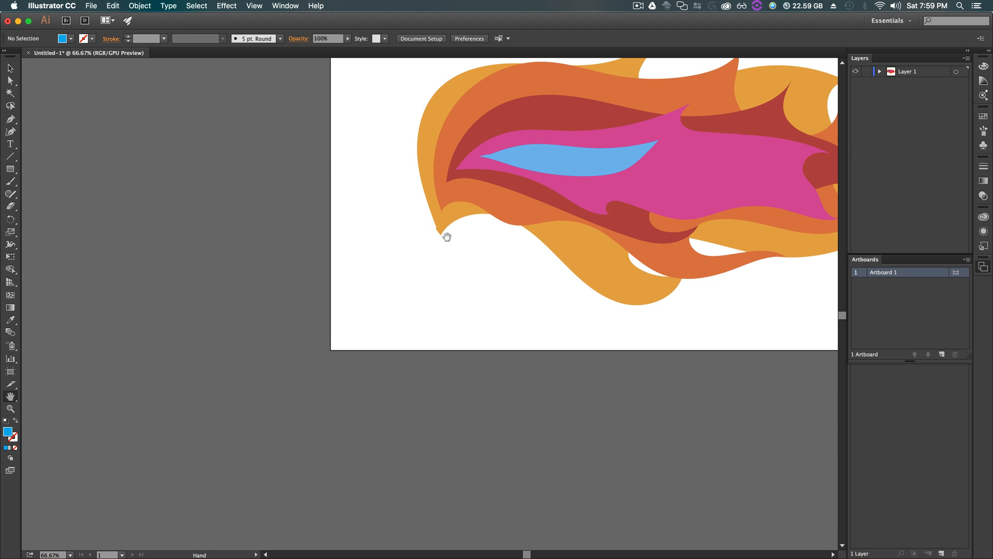
scroll(412, 222, "up", 5)
scroll(407, 248, "down", 3)
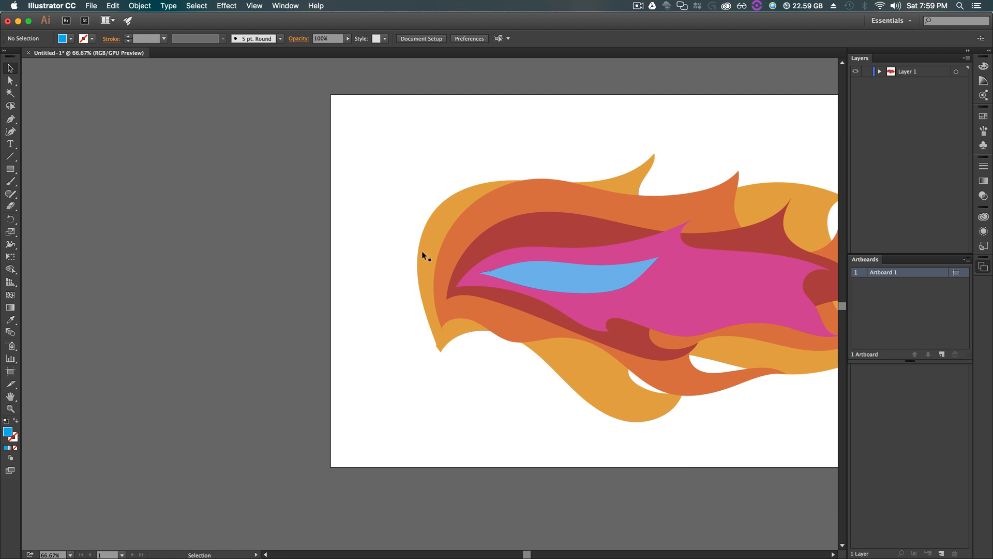
key("super+equal")
key("super+equal")
left_click(434, 372)
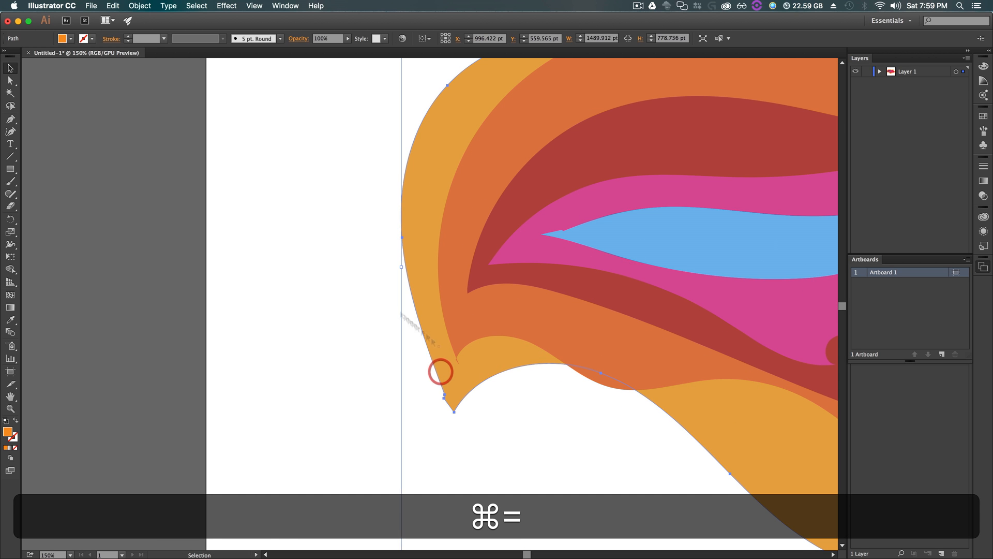
left_click(10, 119)
left_click_drag(13, 121, 67, 143)
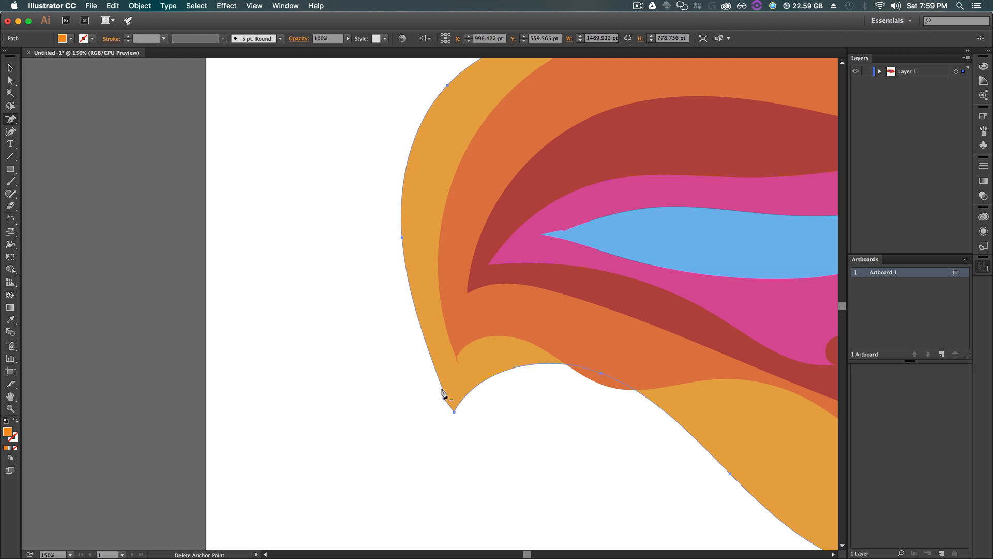
left_click(443, 392)
left_click(443, 397)
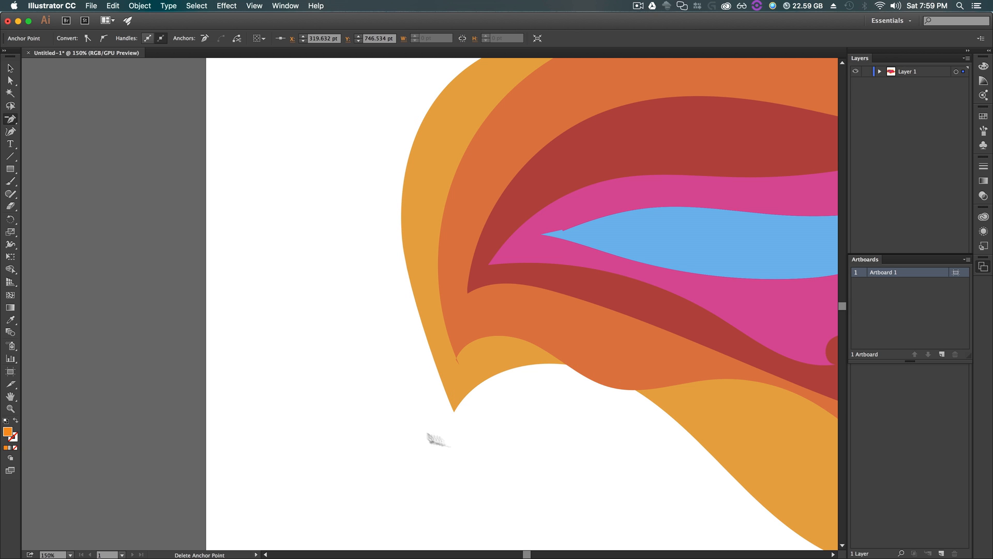
scroll(565, 425, "down", 5)
scroll(568, 427, "up", 9)
key("v")
left_click(512, 416)
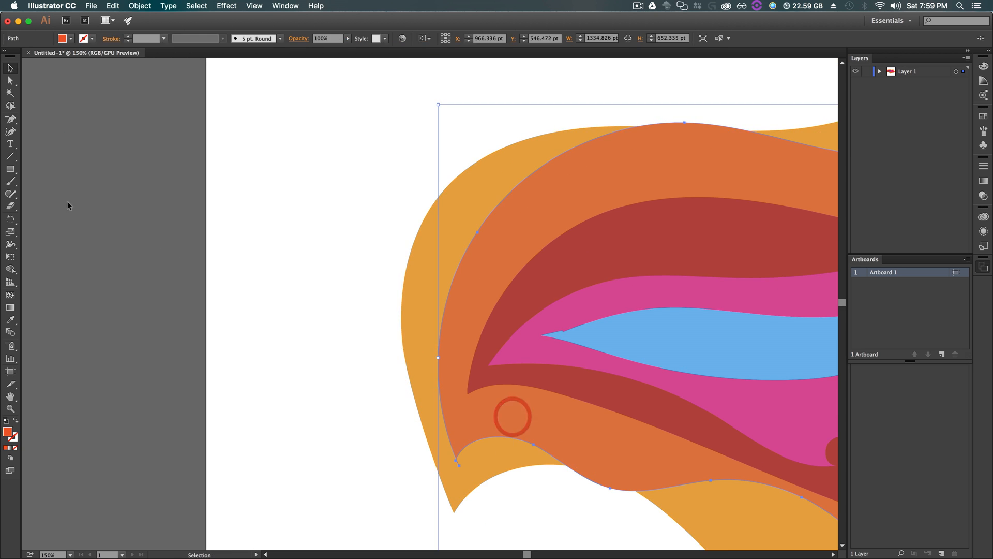
left_click(10, 119, "alt")
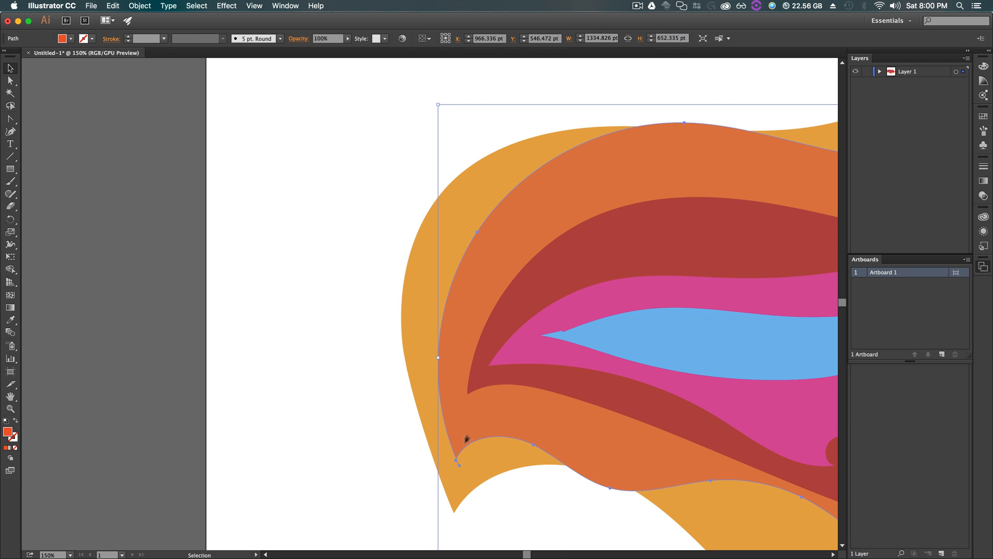
right_click(463, 419)
left_click(477, 448)
left_click(381, 416)
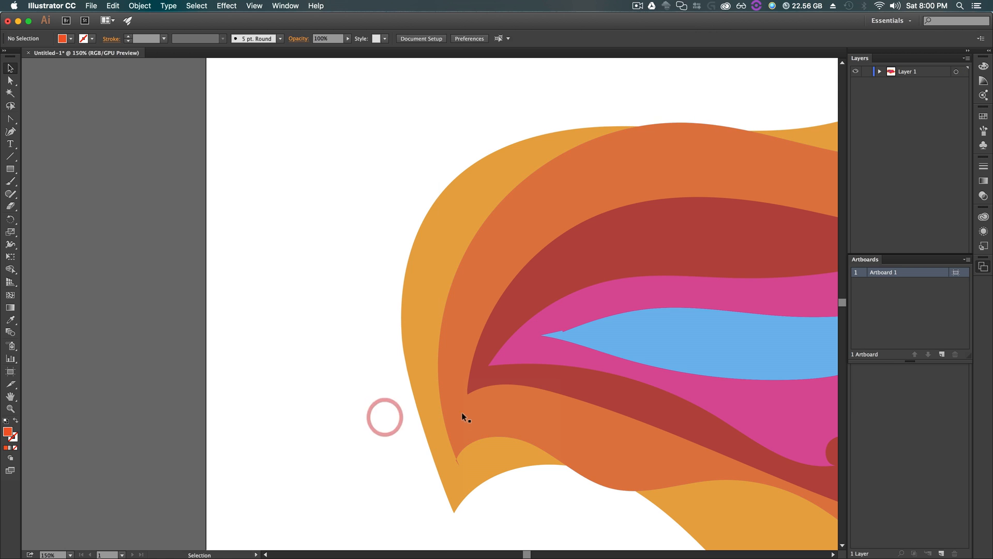
- Select the red-orange flame and delete the stray anchor point at its lower-left tip
left_click(463, 412)
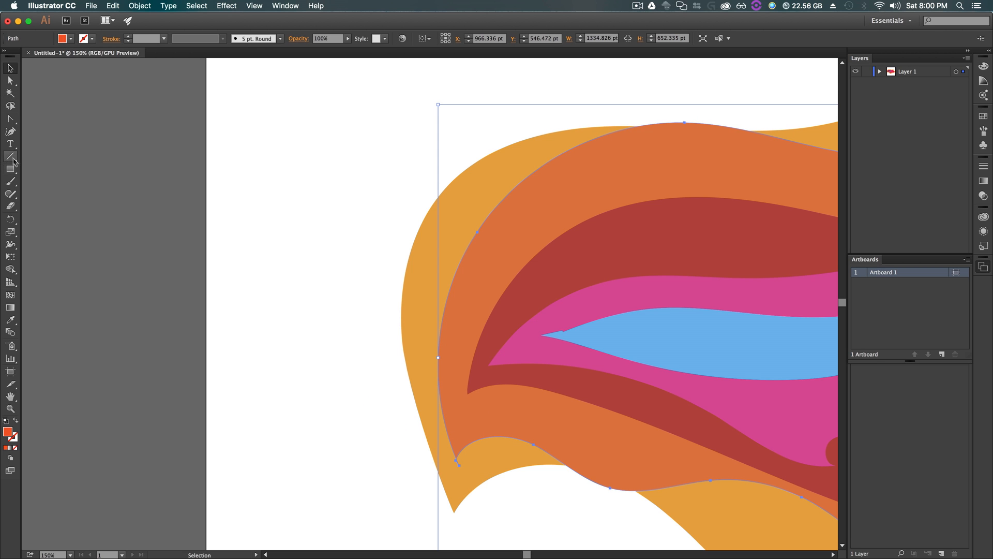
left_click(11, 118)
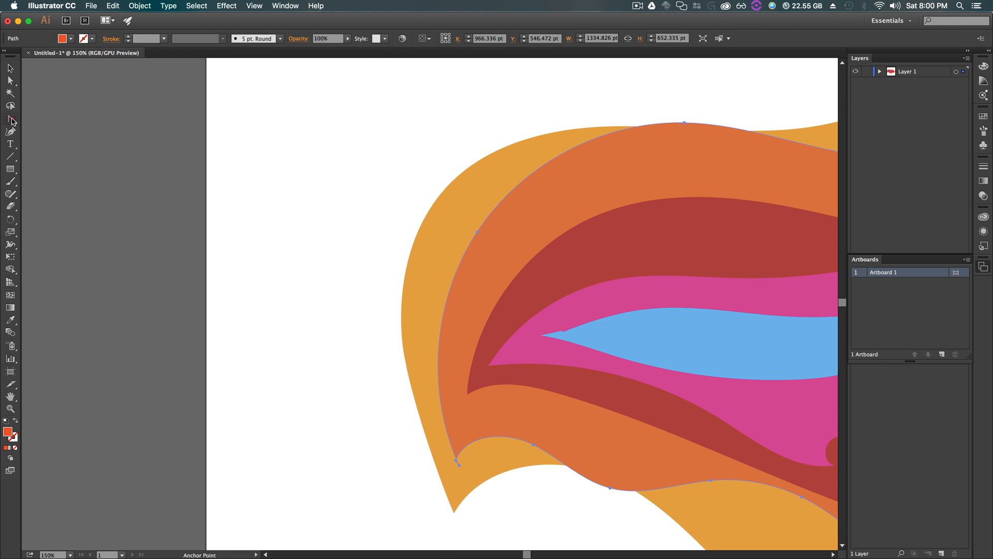
left_click_drag(19, 120, 53, 142)
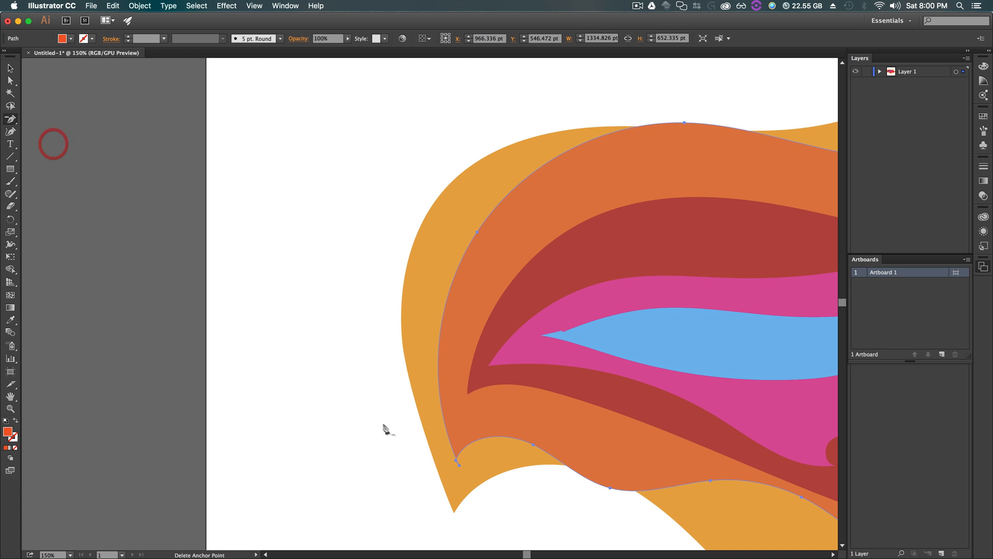
left_click(456, 462)
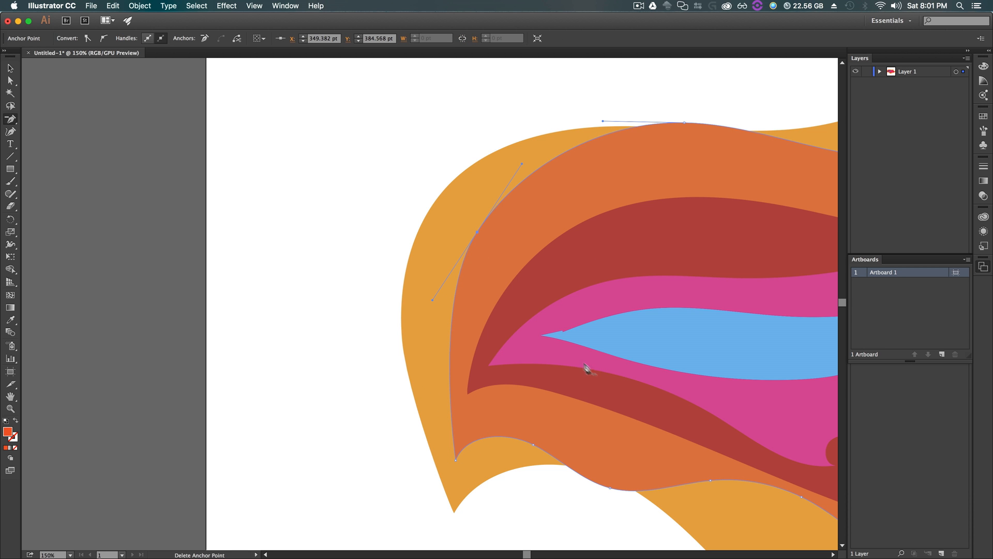
- Delete the extra anchor point at the dark red flame's left tip and keep the flame selected
key("space")
left_click_drag(667, 450, 363, 420)
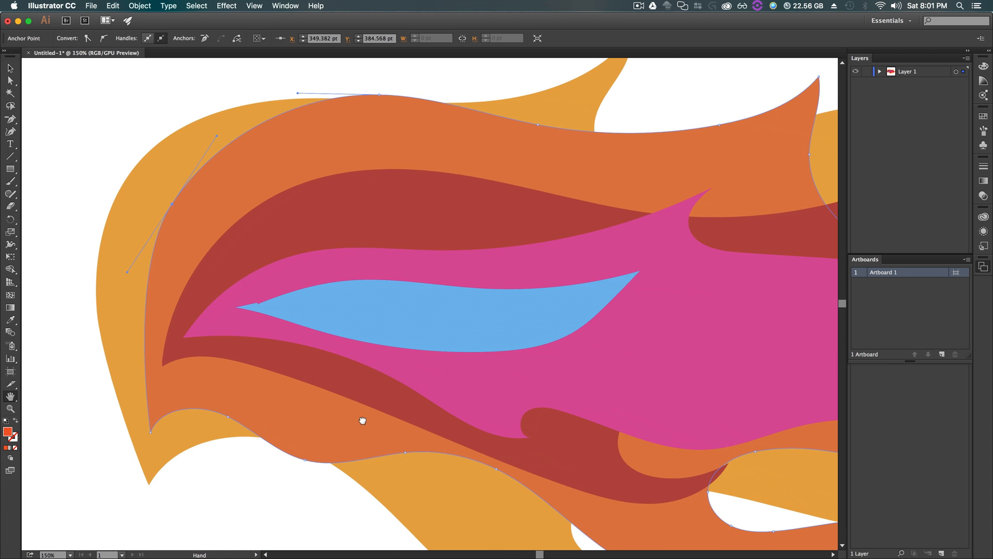
key("v")
left_click(321, 369)
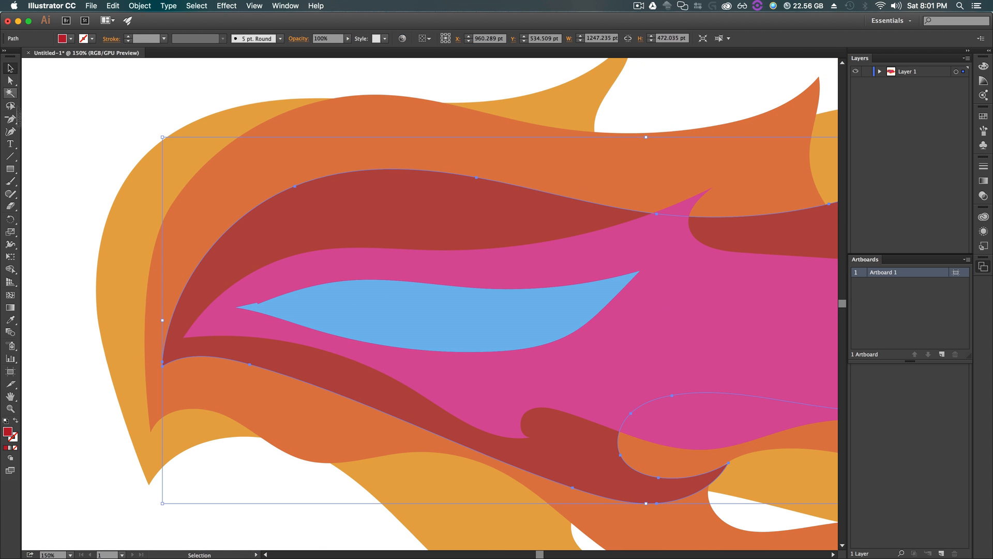
key("p")
left_click(161, 362)
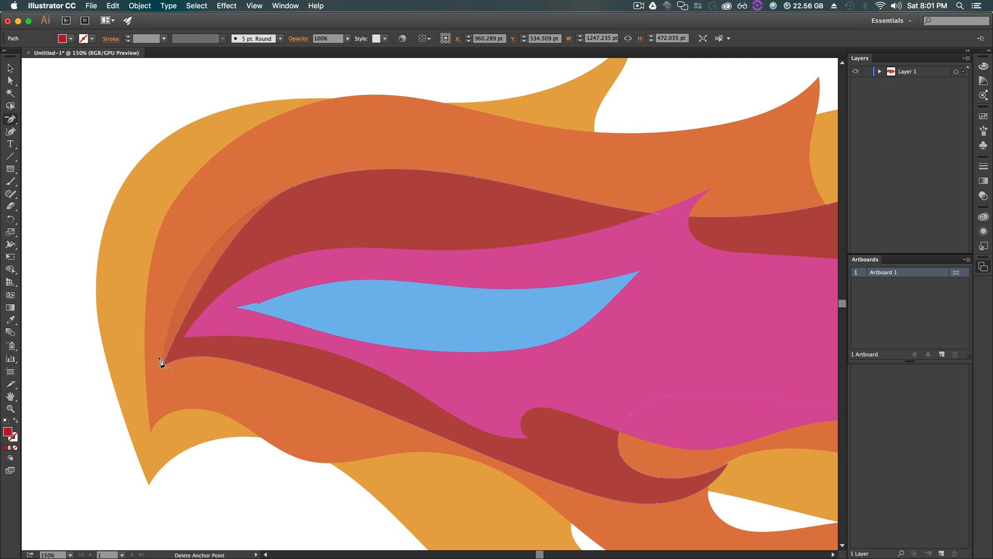
left_click(161, 362)
left_click(293, 224, "super")
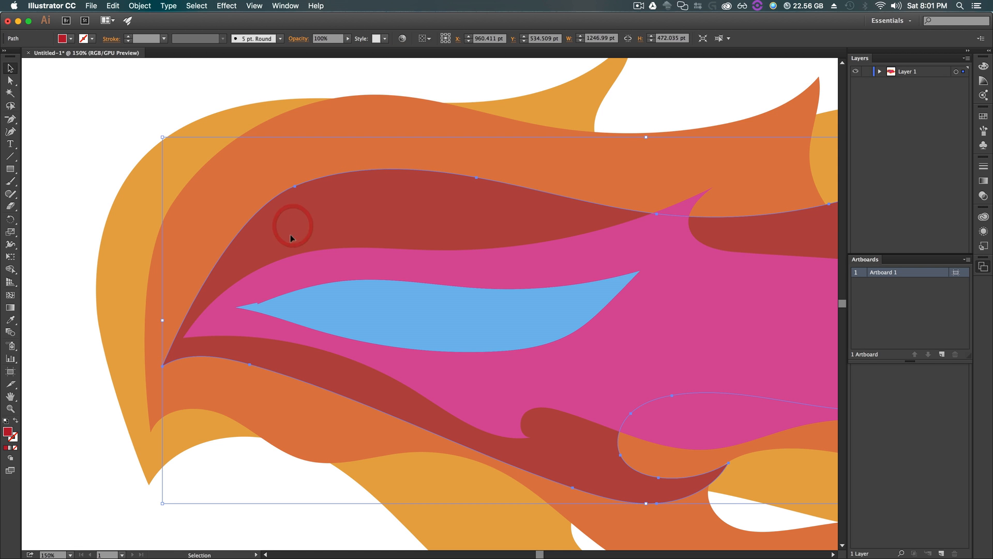
- Reshape the dark red flame's upper edge, bulging its left curve outward and raising the next anchor point into a wave crest
left_click(10, 81)
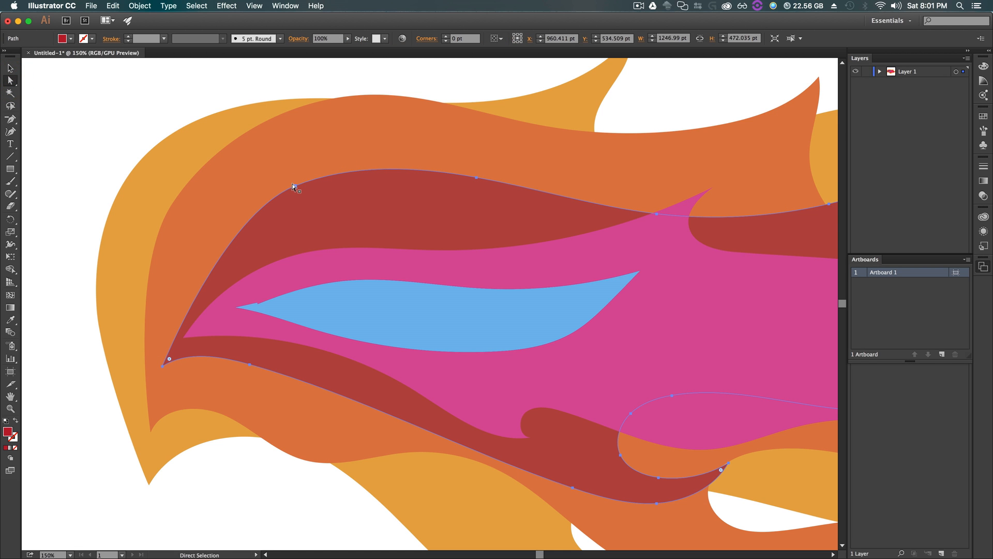
left_click_drag(293, 188, 159, 178)
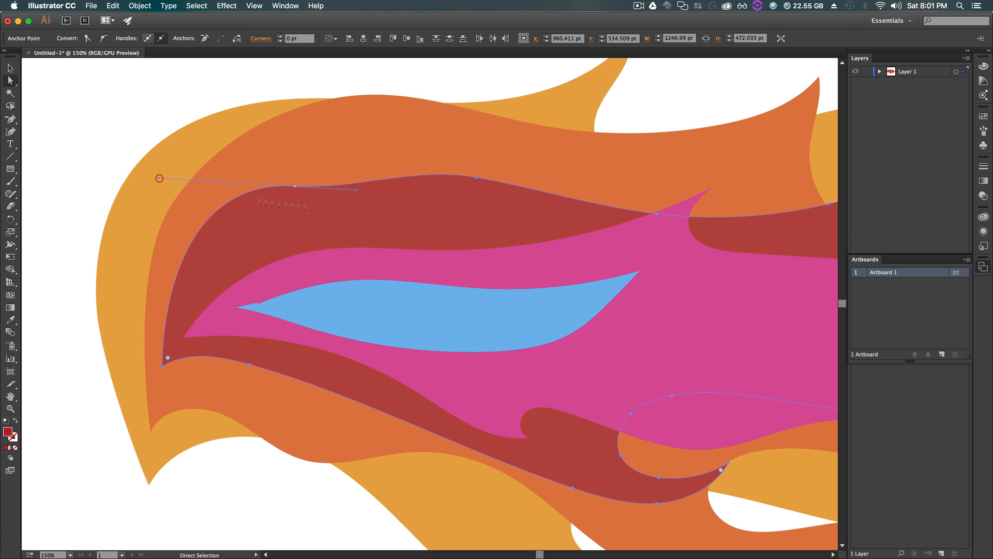
left_click(476, 177, "shift")
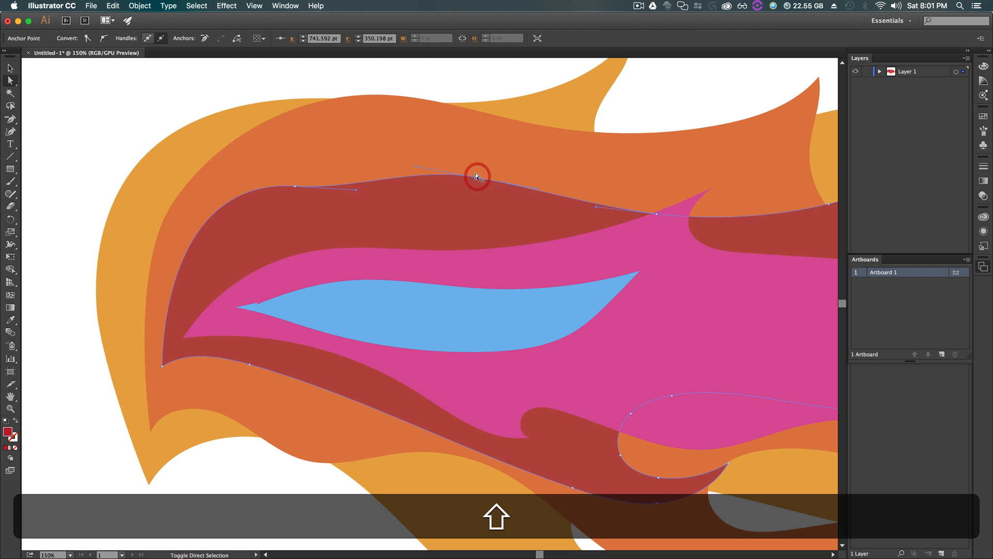
left_click_drag(476, 177, 485, 156)
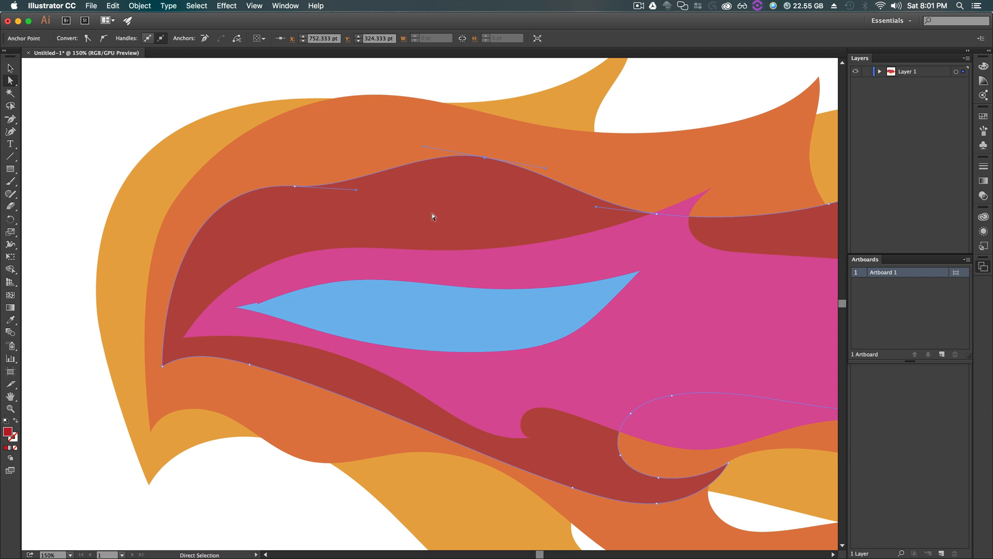
- Select the pink flame and delete the extra anchor point beside its left tip
key("v")
left_click(490, 269)
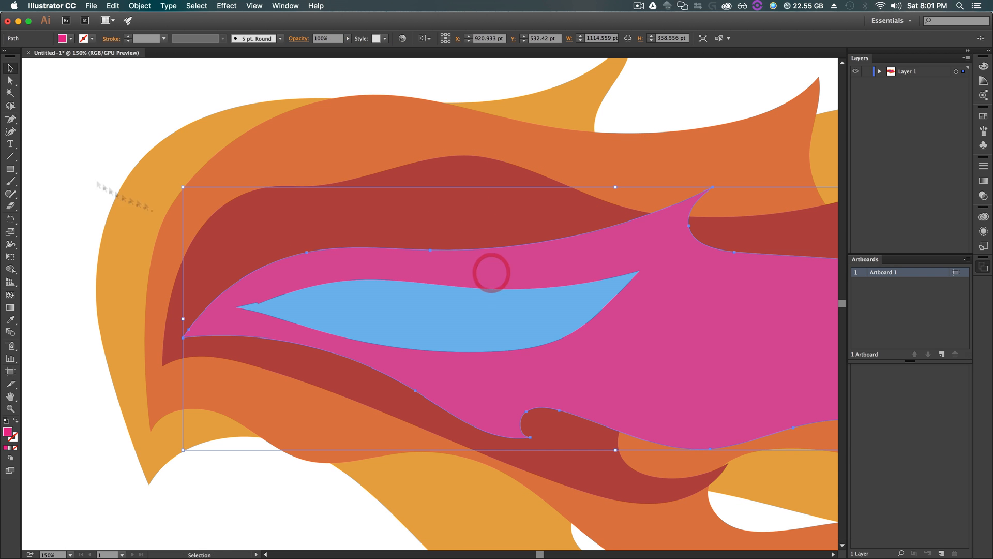
left_click(10, 118)
left_click(188, 329)
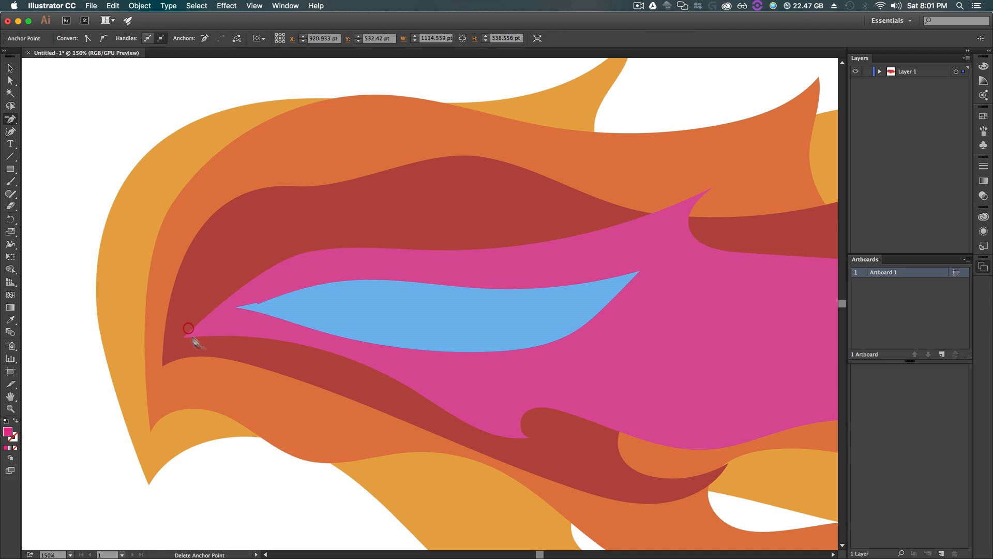
key("v")
- Reshape the pink flame's upper edge into a wavier curve by moving its two upper anchor points and adjusting their handles
left_click(10, 81)
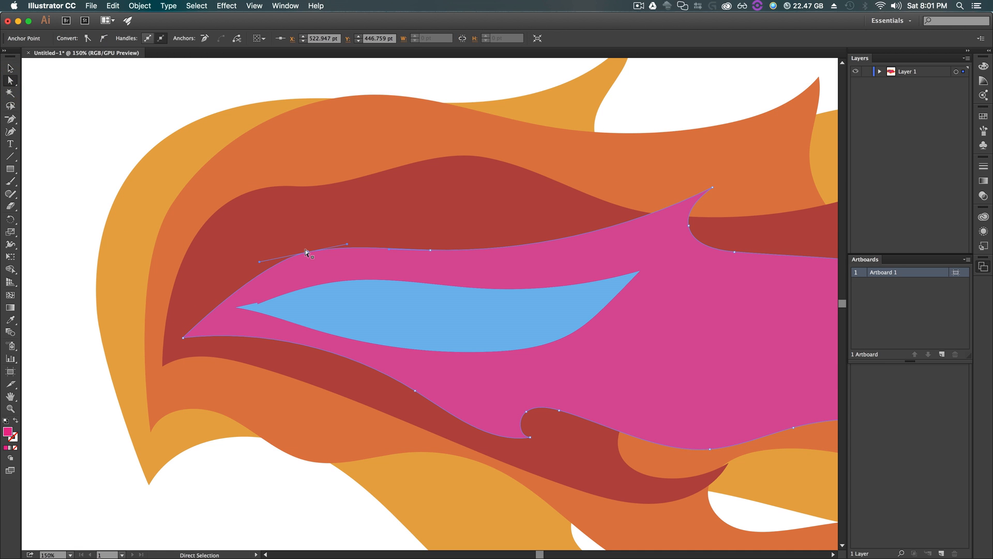
left_click_drag(306, 252, 298, 237)
left_click_drag(431, 250, 460, 243)
left_click_drag(562, 244, 574, 270)
left_click(346, 221)
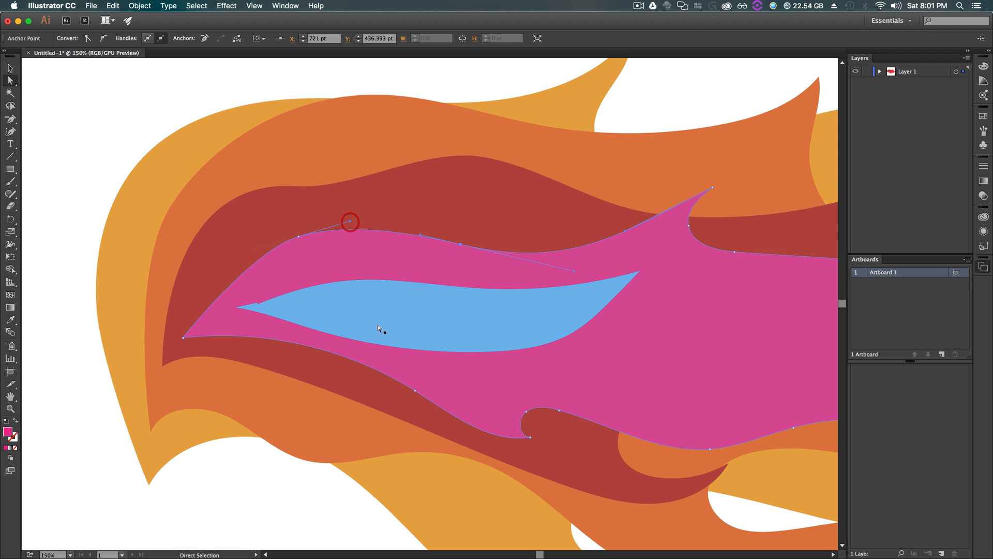
- Select the blue flame and delete the extra anchor points beside its left tip so it ends in a clean point
key("v")
left_click(381, 308)
left_click(11, 119)
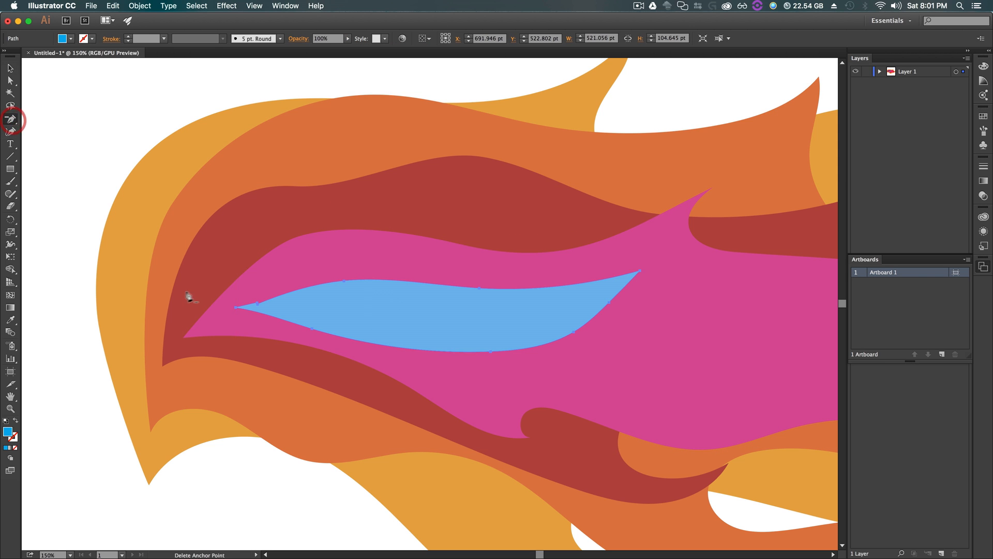
left_click(254, 304)
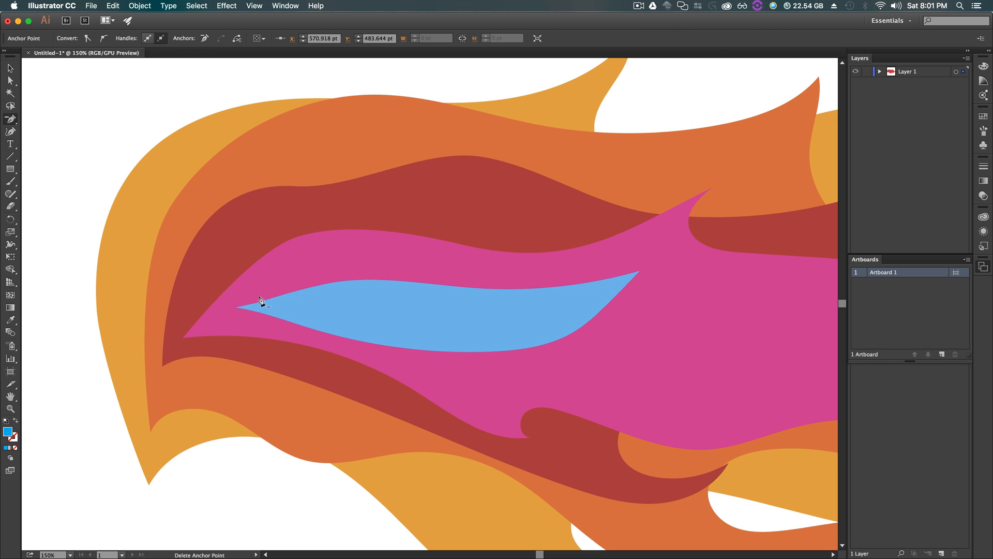
key("v")
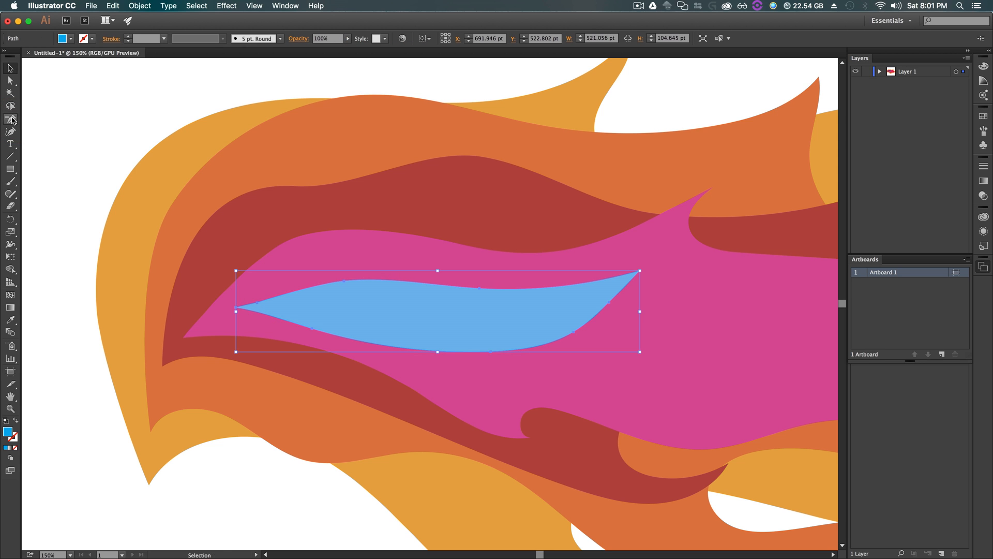
left_click(11, 120)
left_click(255, 303)
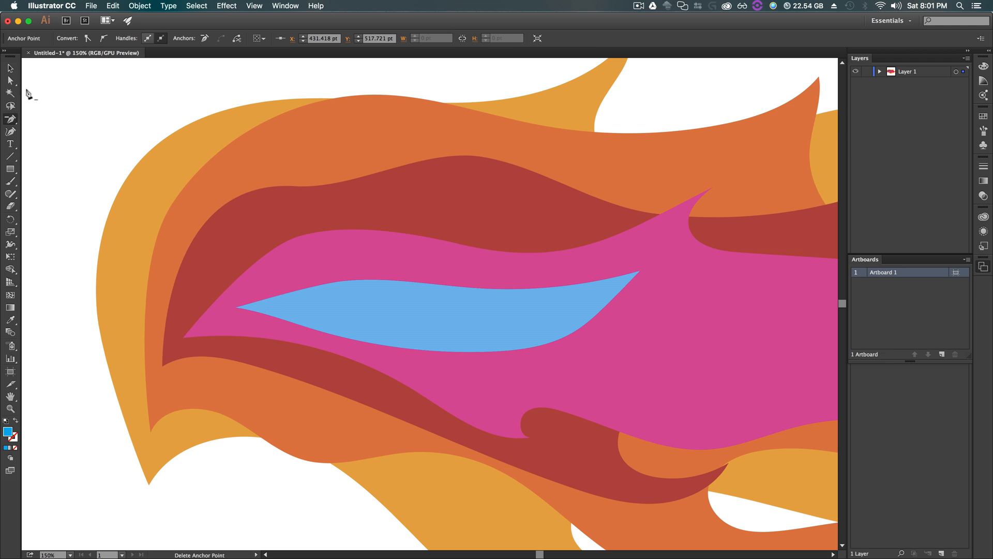
- Reshape the blue flame with a wavy upper edge and a straighter lower-right curve
left_click(9, 82)
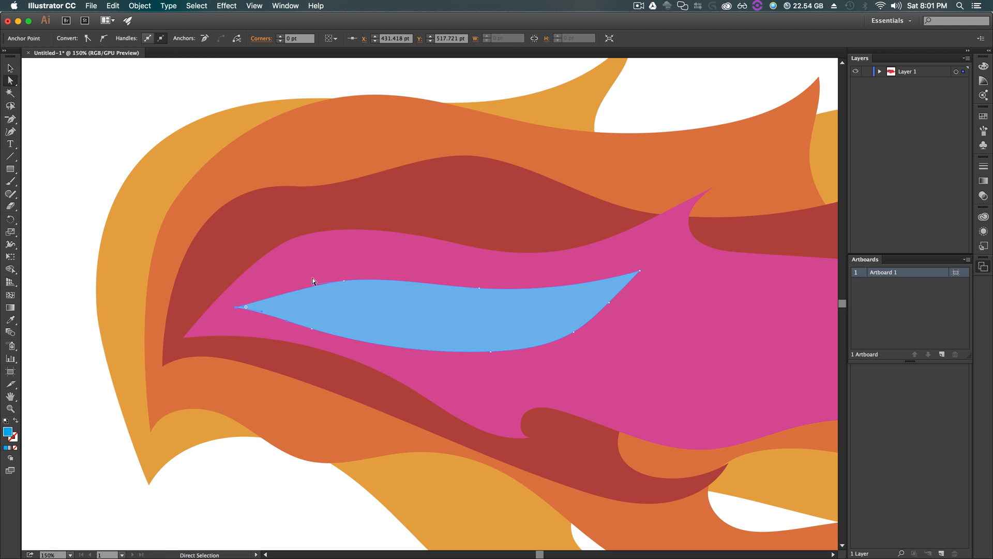
left_click_drag(295, 274, 290, 265)
left_click(478, 287)
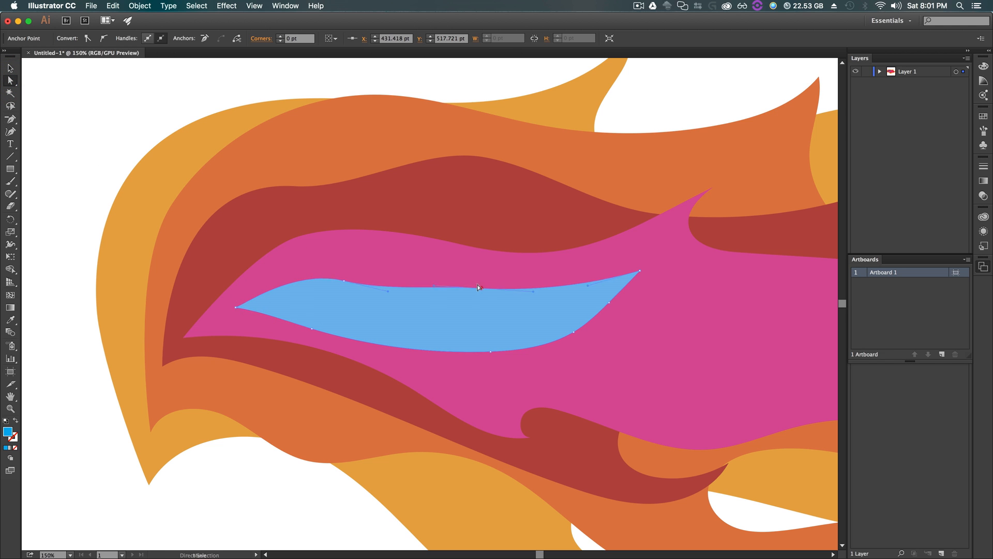
left_click_drag(466, 274, 465, 274)
left_click(552, 329)
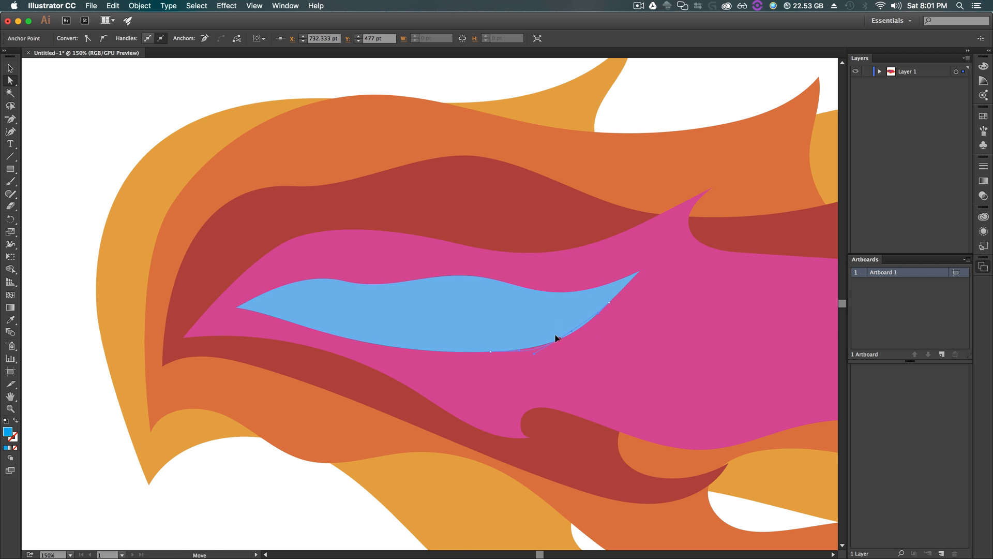
scroll(487, 316, "down", 3)
scroll(488, 316, "up", 5)
scroll(488, 318, "down", 3)
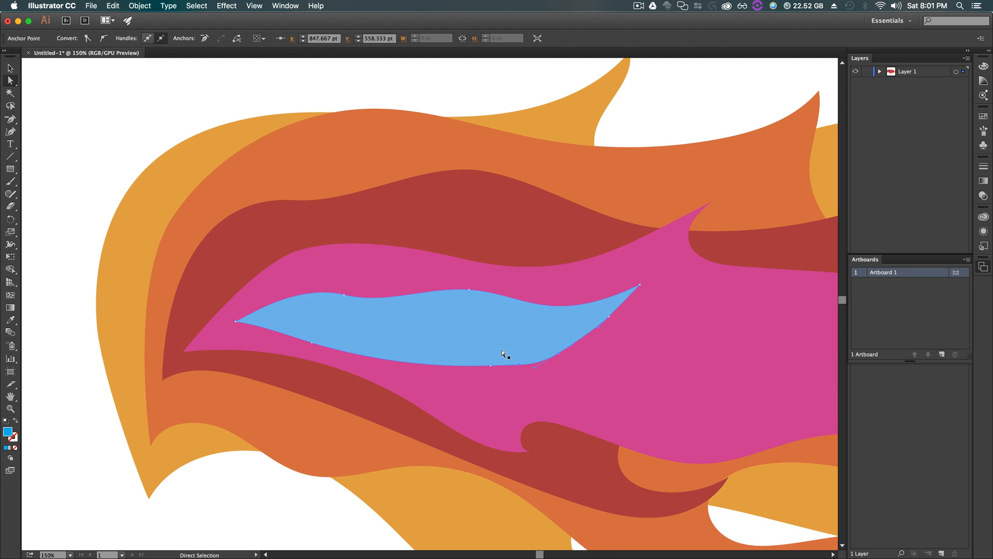
- Inspect the whole flame on the artboard by selecting its layered shapes one after another, and deselect them
left_click(676, 363, "super")
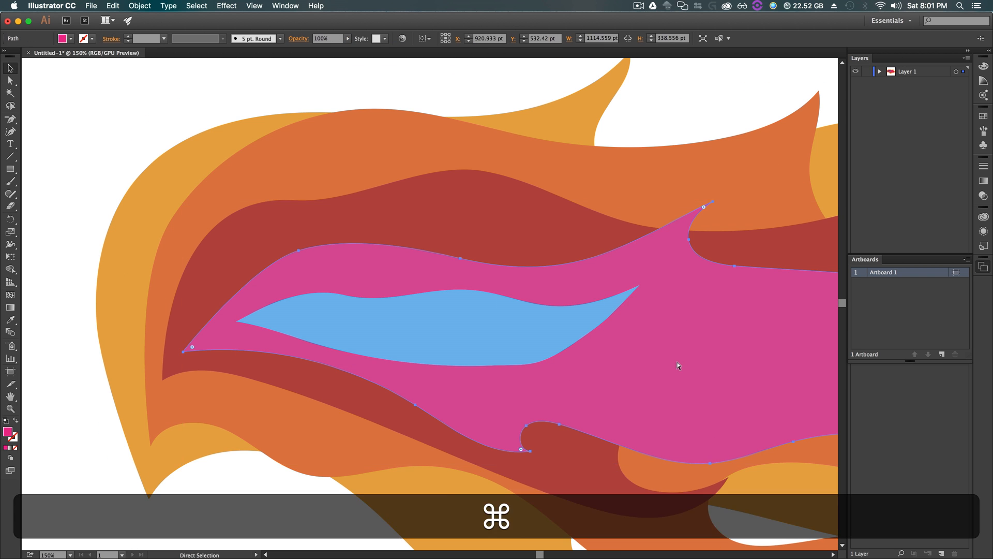
key("super+minus")
key("super+minus")
left_click(758, 399)
left_click(671, 230, "super")
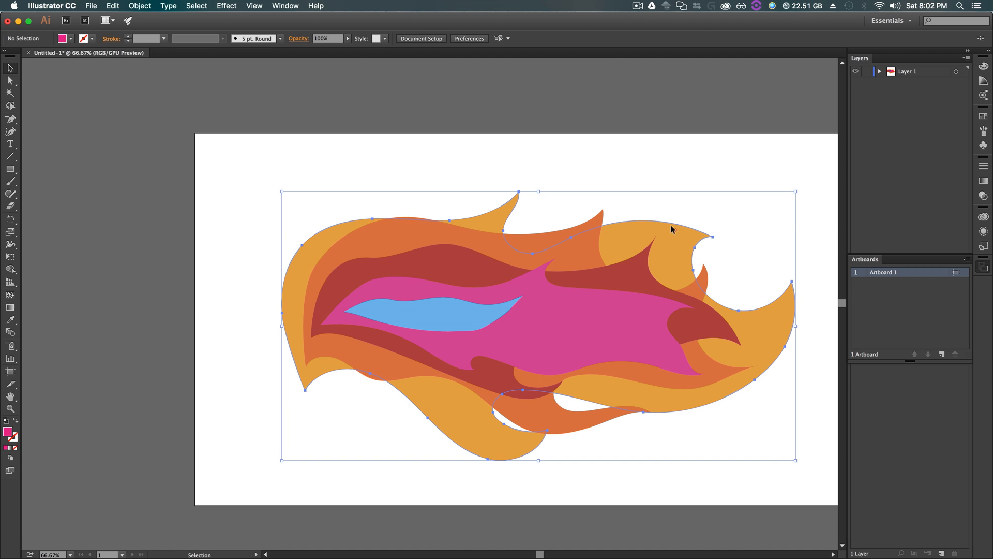
left_click(489, 239, "super")
left_click(551, 309, "super")
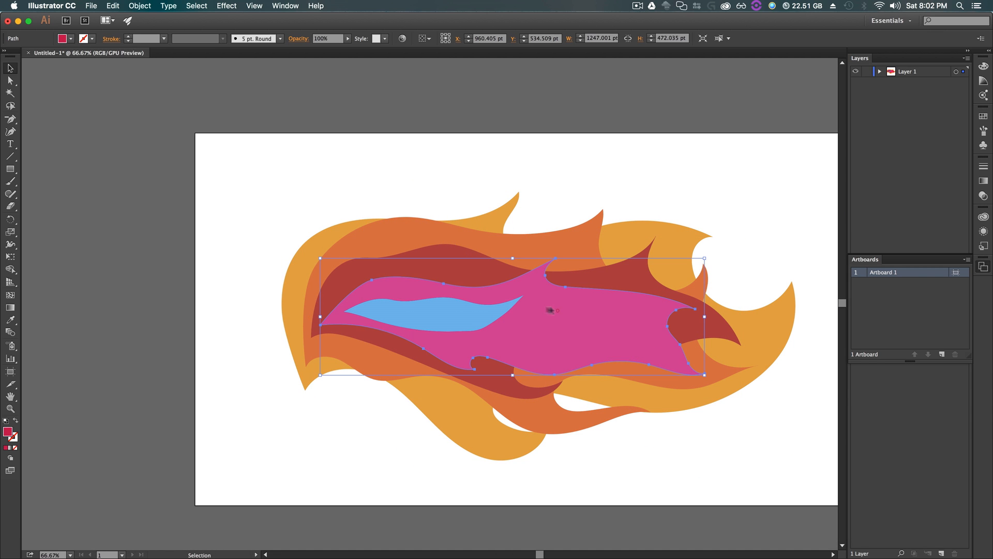
left_click(480, 316, "super")
left_click(257, 139)
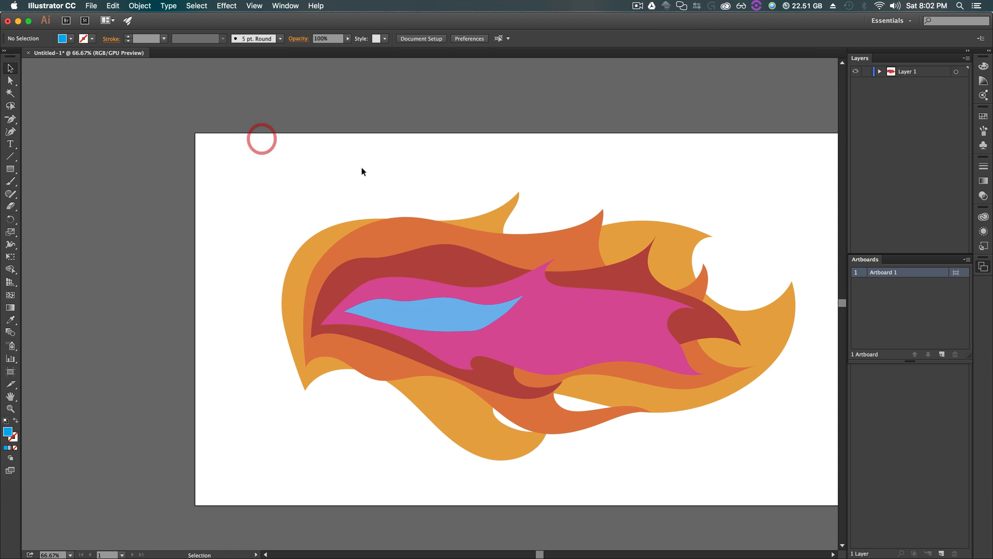
key("space")
left_click_drag(361, 169, 287, 146)
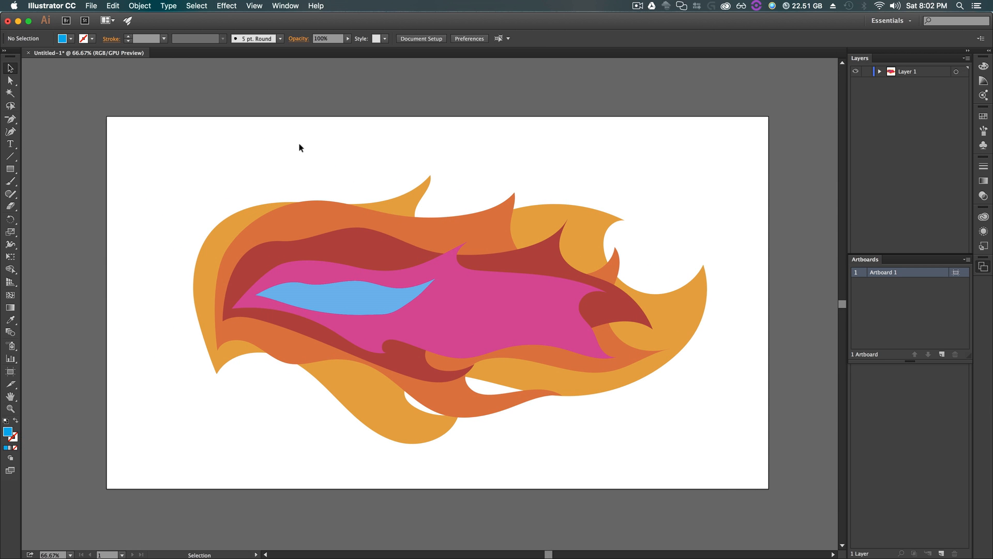
- Switch to After Effects and open Comp 3
left_click(303, 146)
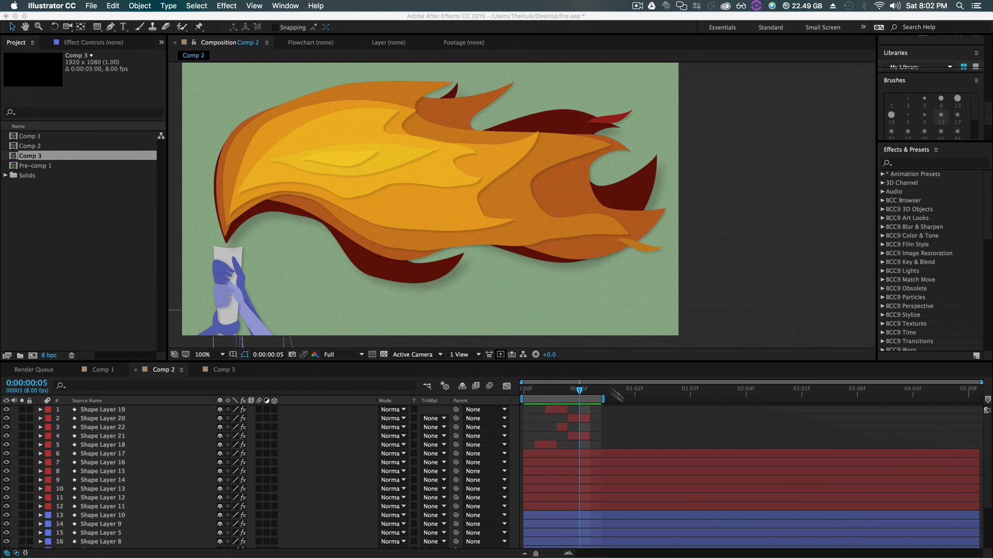
left_click(224, 369)
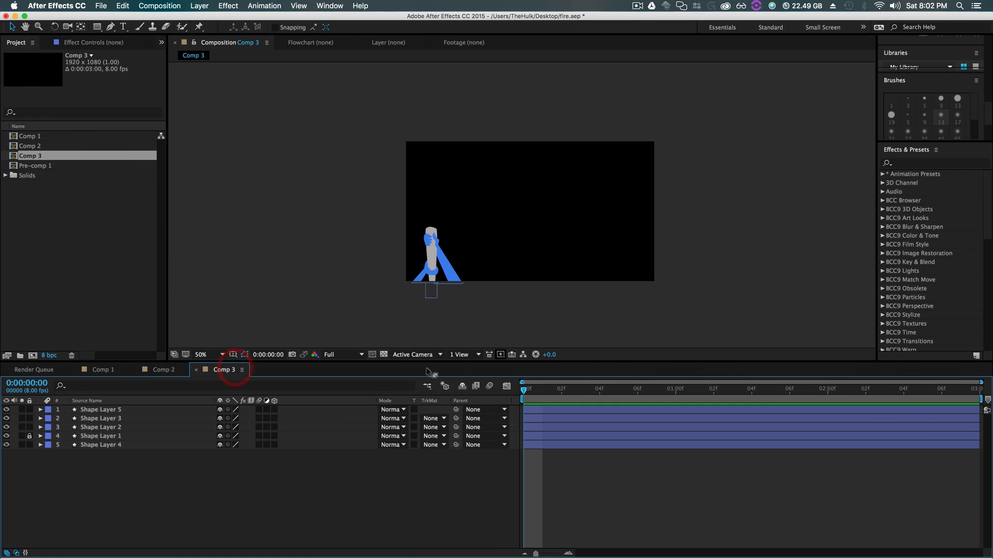
left_click(328, 173)
- Draw a closed six-point blue polygon above the torch with the Pen tool as a new shape layer, and deselect it
key("g")
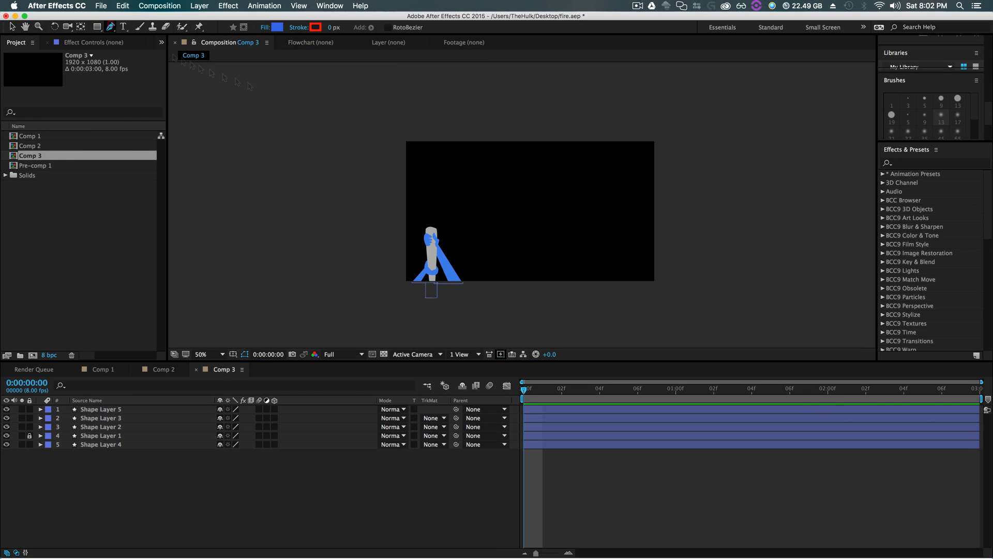
key("period")
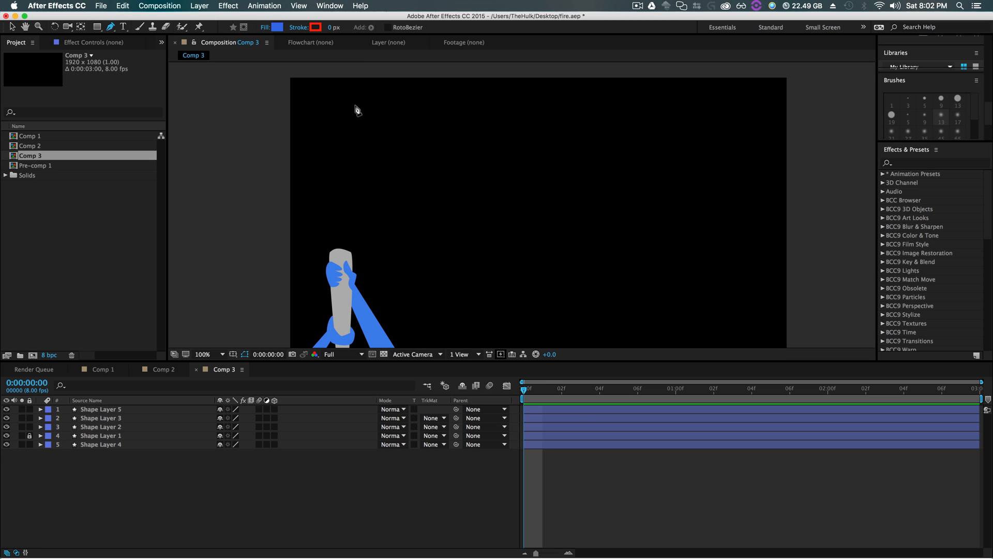
left_click(358, 107)
left_click(345, 126)
left_click(361, 158)
left_click(416, 153)
left_click(424, 121)
left_click(383, 106)
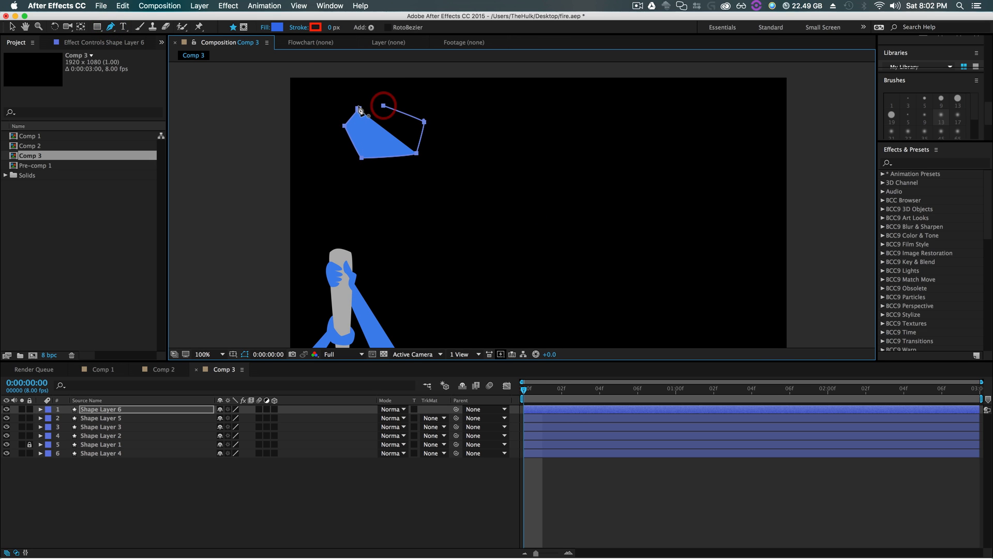
left_click(359, 109)
key("v")
left_click(247, 498)
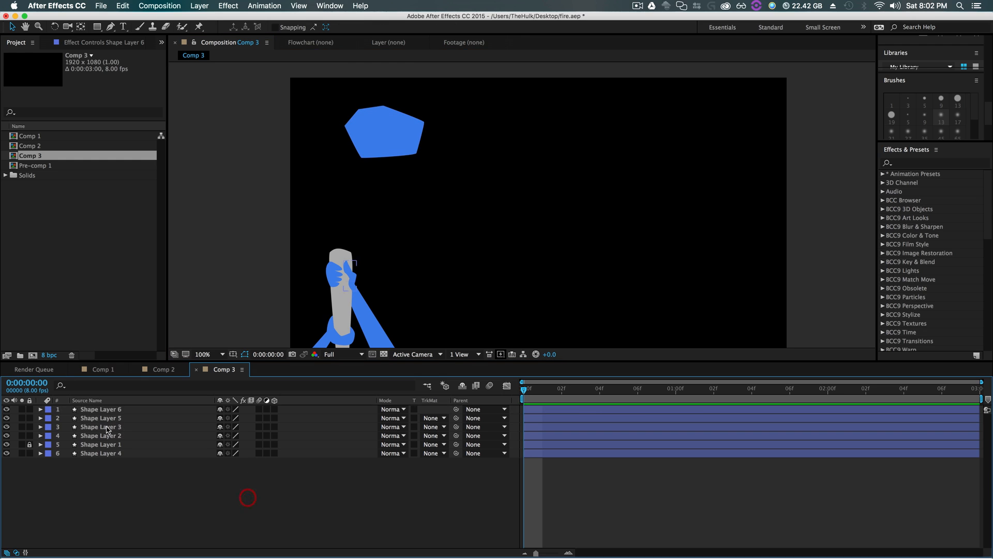
- Set the new polygon layer's label colour to Red
left_click(101, 409)
left_click(49, 409)
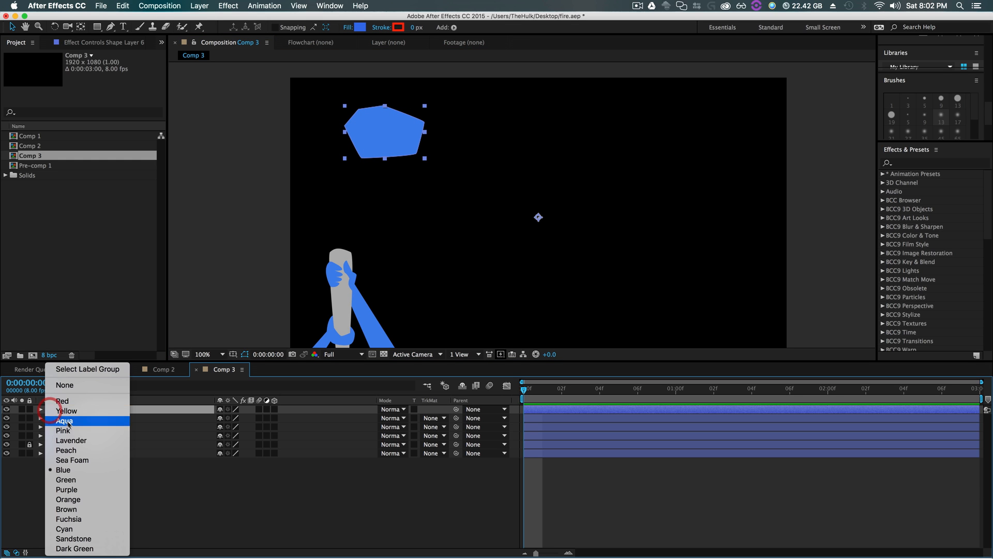
left_click(83, 396)
left_click(220, 489)
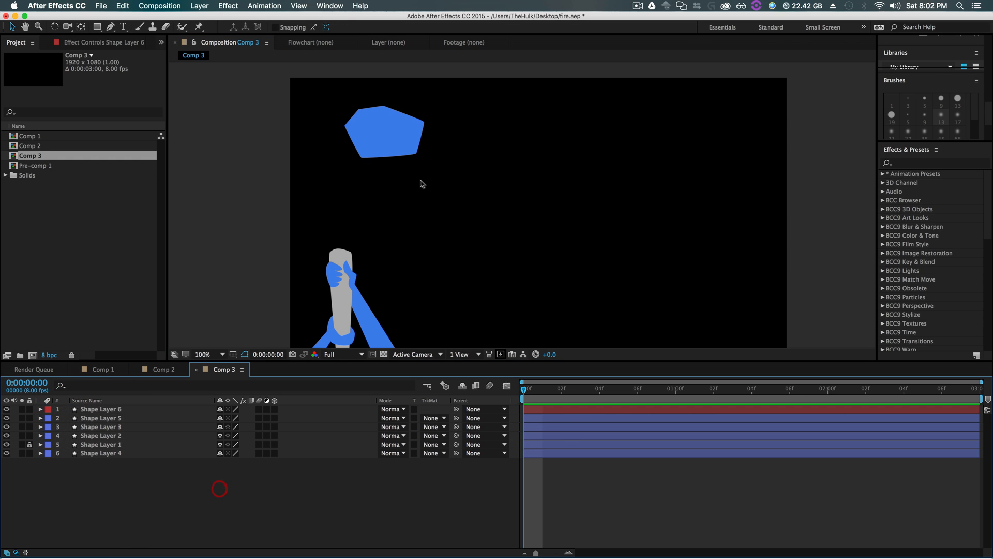
- Lock all the torch and arm layers, leaving only the red-labelled polygon layer unlocked
left_click(390, 126)
left_click(390, 504)
left_click(100, 417)
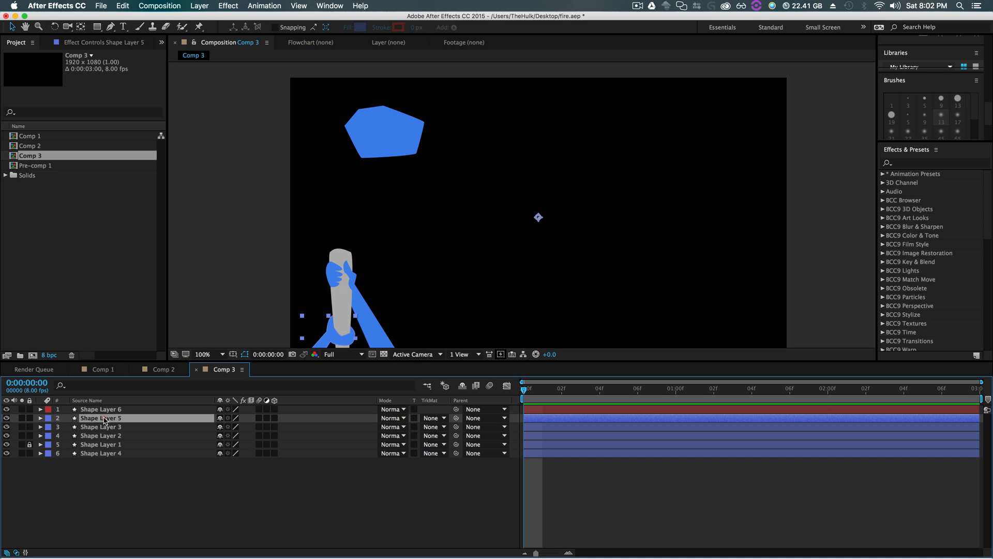
left_click_drag(30, 418, 30, 453)
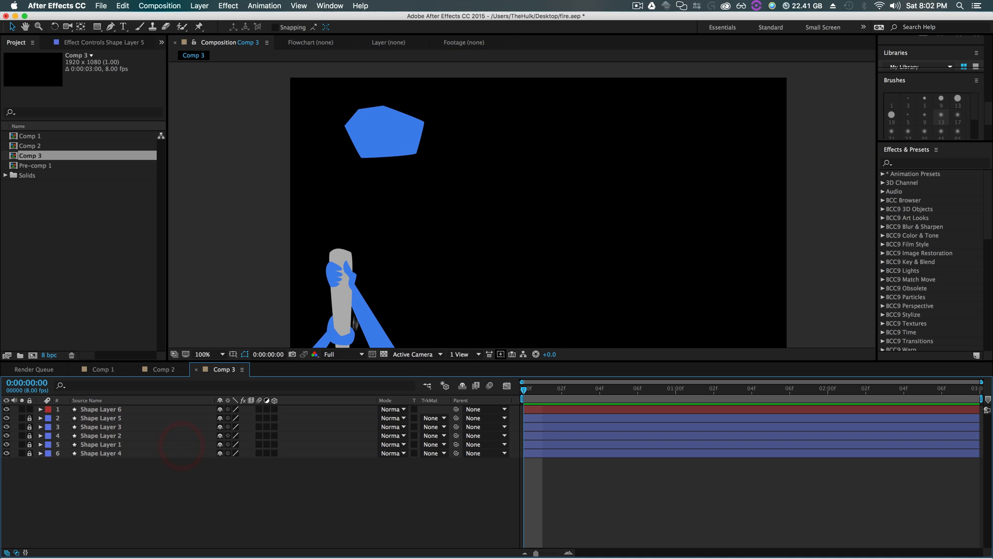
- Move the polygon slightly left, then paste four copies of its layer and spread all five polygons across two rows
left_click(385, 142)
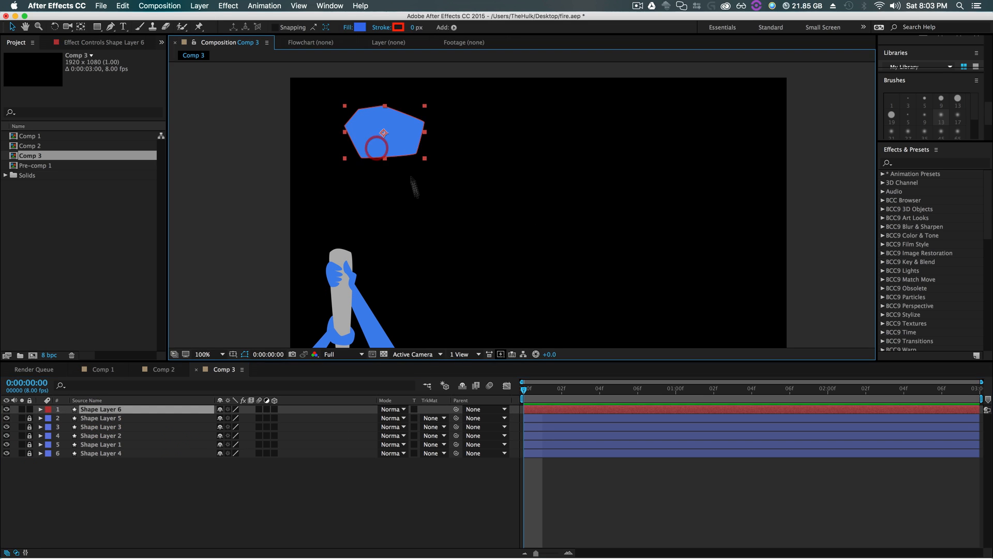
mouse_move(399, 138)
left_mouse_down()
mouse_move(410, 157)
mouse_move(397, 130)
mouse_move(383, 153)
mouse_move(388, 143)
left_mouse_up()
left_click(100, 408)
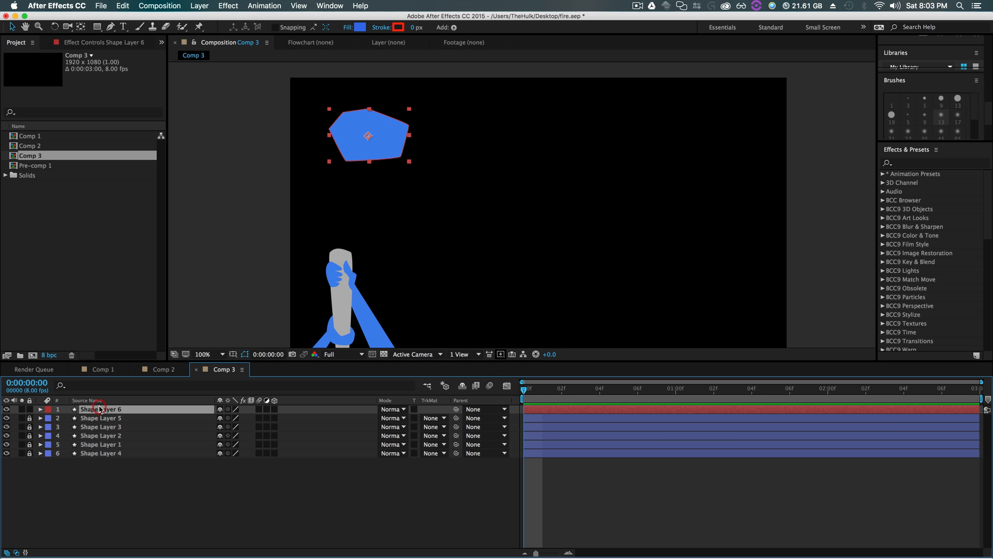
key("super+c")
key("super+v")
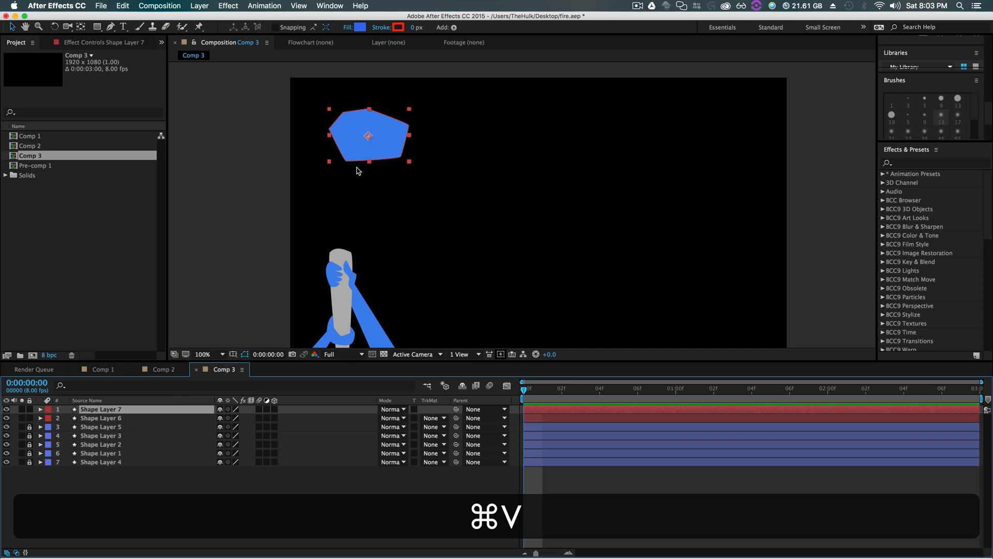
left_click_drag(362, 138, 481, 133)
key("super+v")
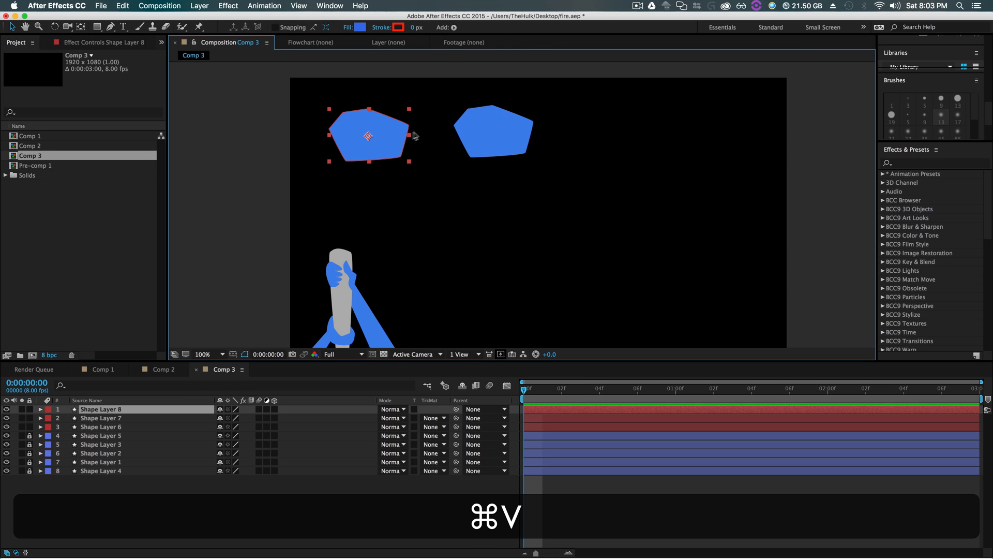
left_click_drag(403, 145, 624, 138)
key("super+v")
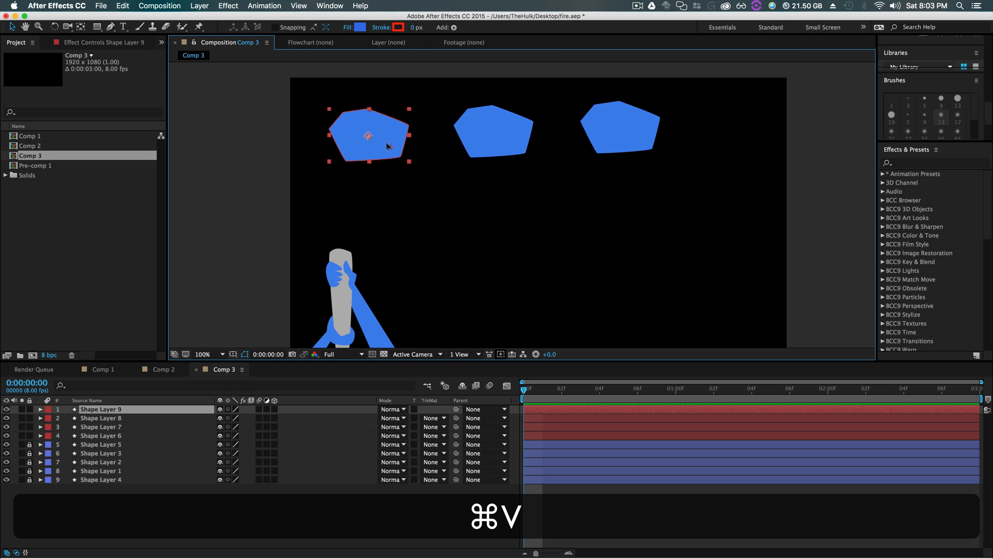
left_click_drag(388, 146, 463, 213)
key("super+v")
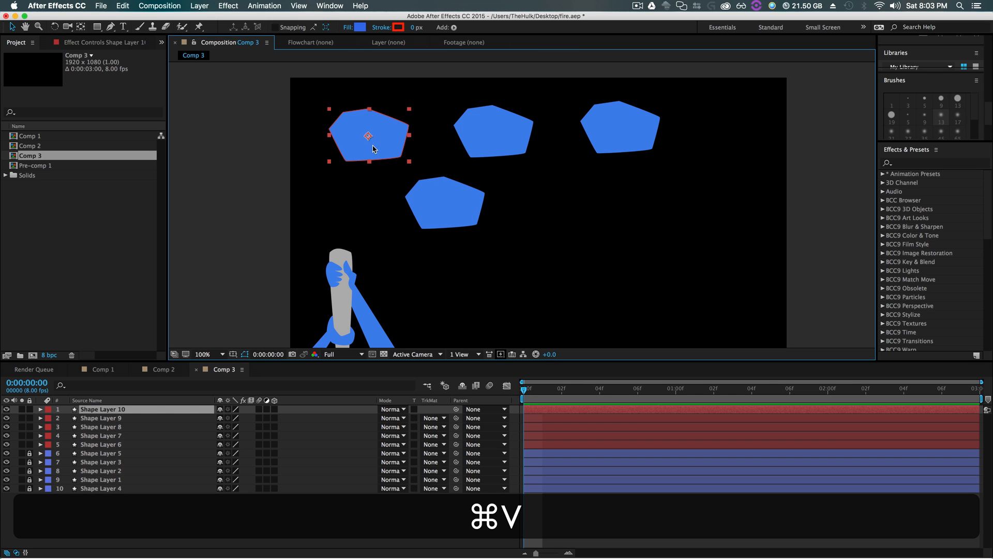
left_click_drag(373, 149, 550, 226)
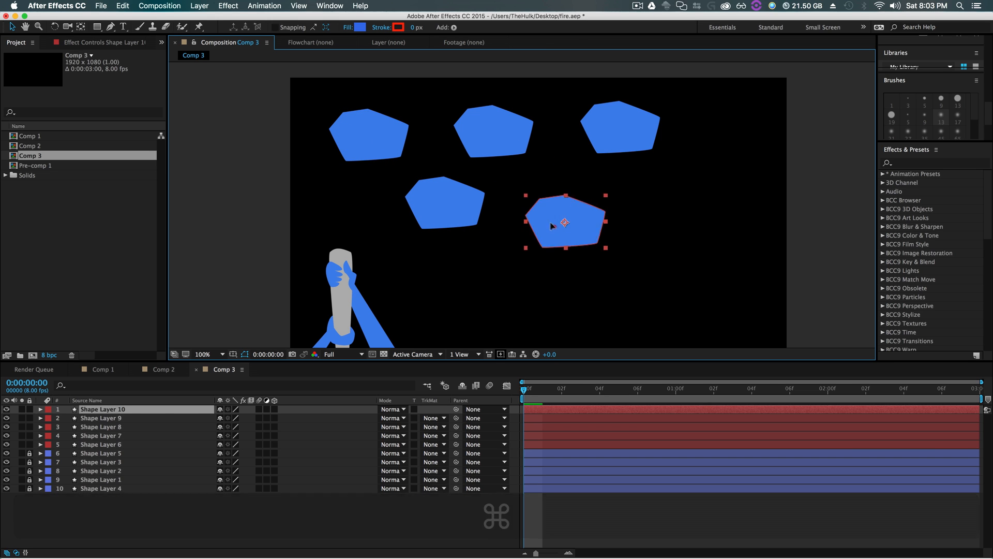
- Check which polygon on the canvas belongs to each of the five red-labelled shape layers, and clear the selection
left_click(110, 417)
left_click(109, 427)
left_click(111, 435)
left_click(112, 445)
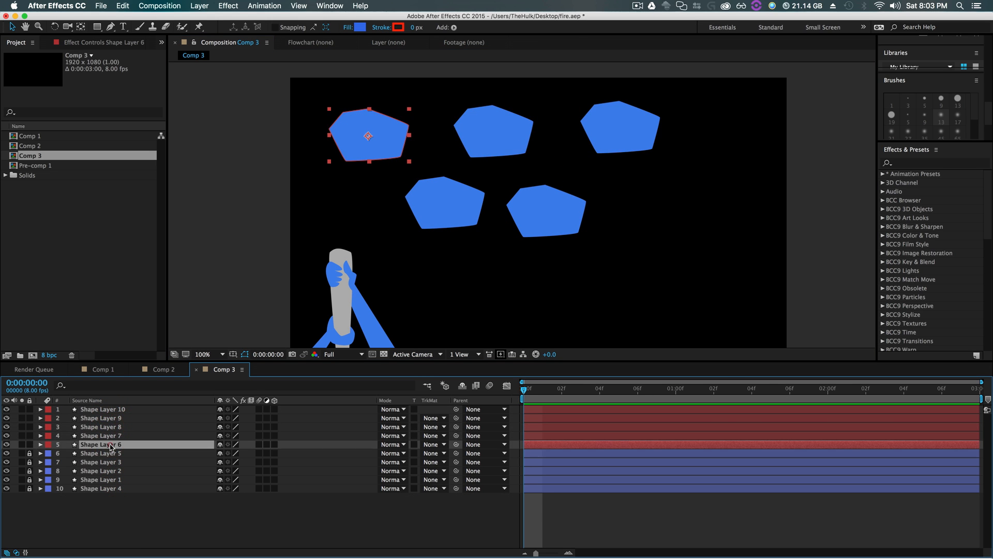
left_click(110, 427)
left_click(111, 418)
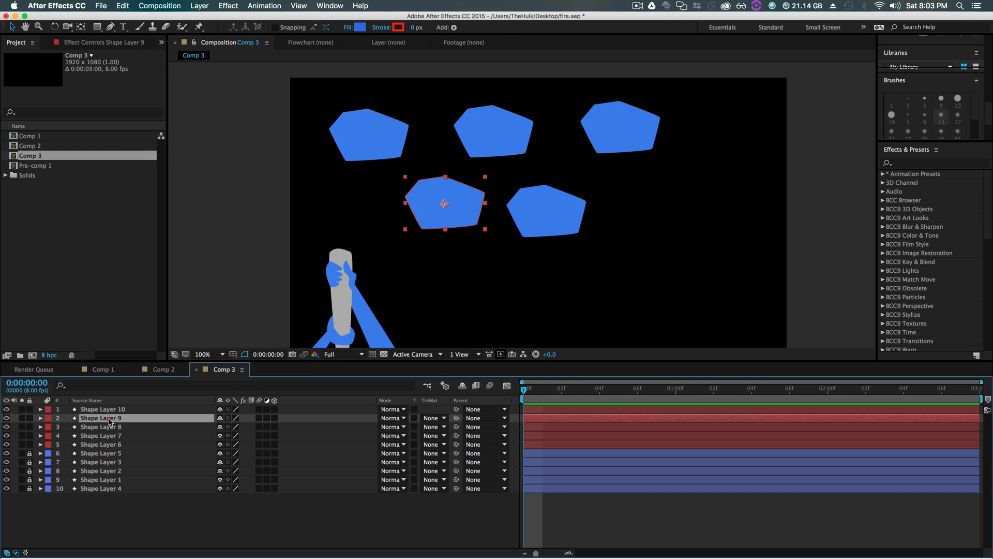
left_click(112, 410)
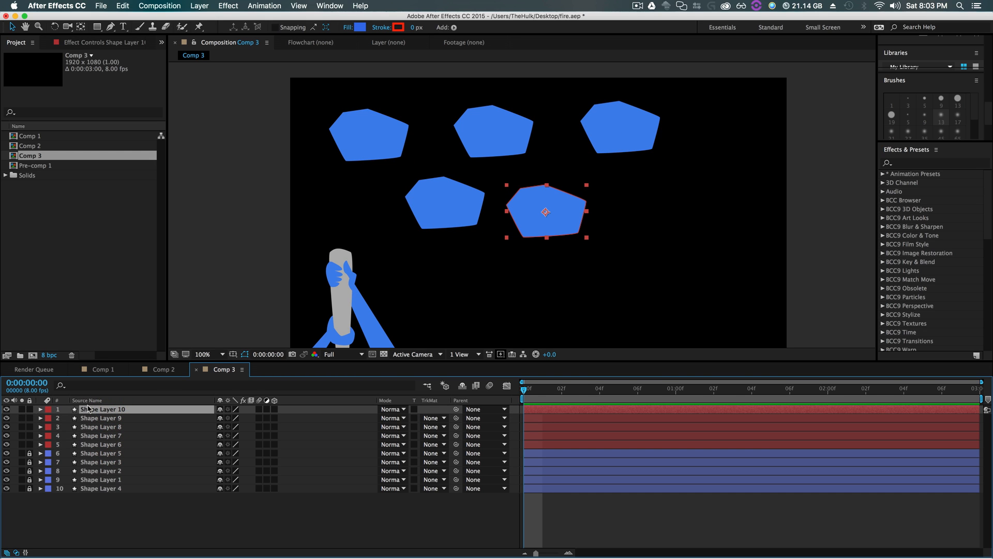
left_click(106, 444)
left_click(111, 409)
left_click(158, 524)
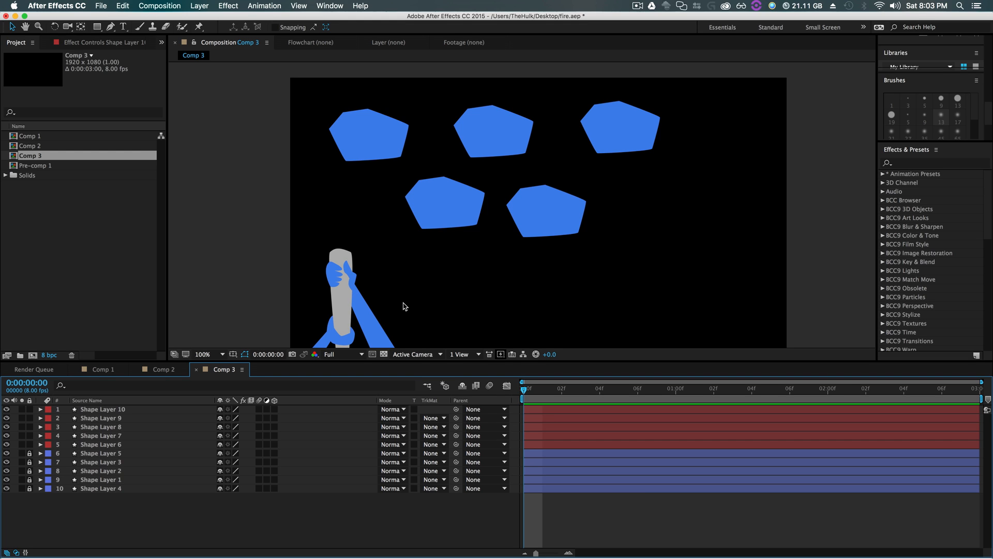
- Expand Shape Layer 10 down to the Path property of Path 1 and select that property
left_click(113, 409)
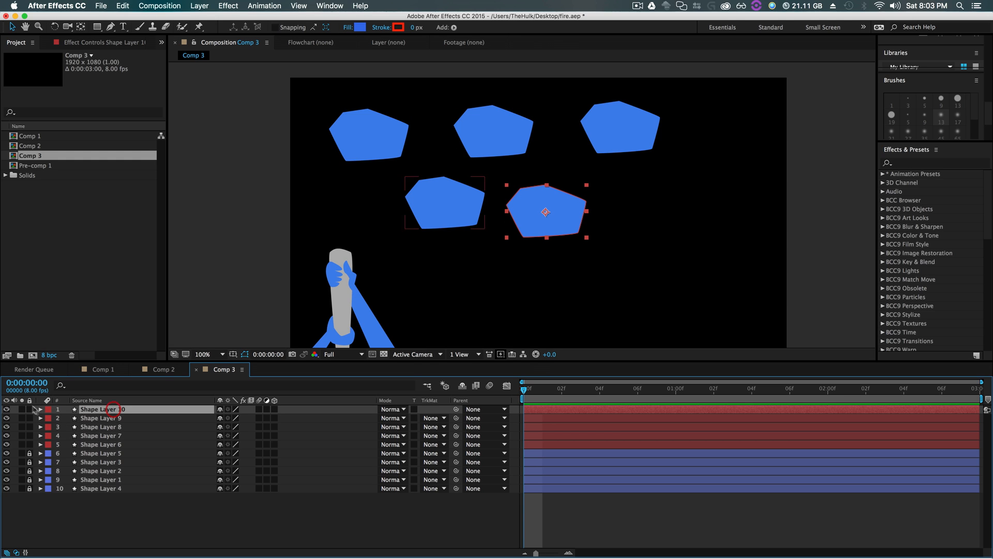
left_click(40, 409)
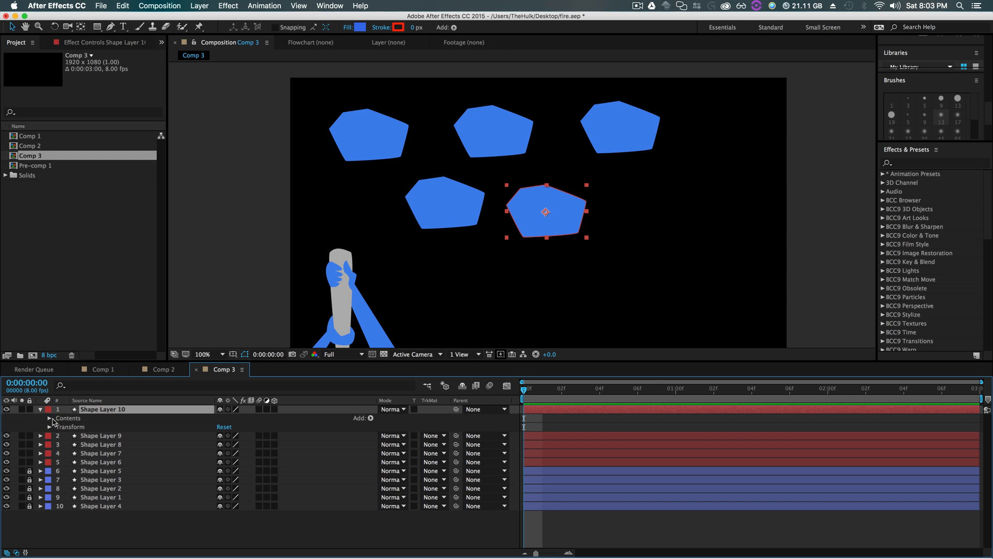
left_click(50, 417)
left_click(59, 427)
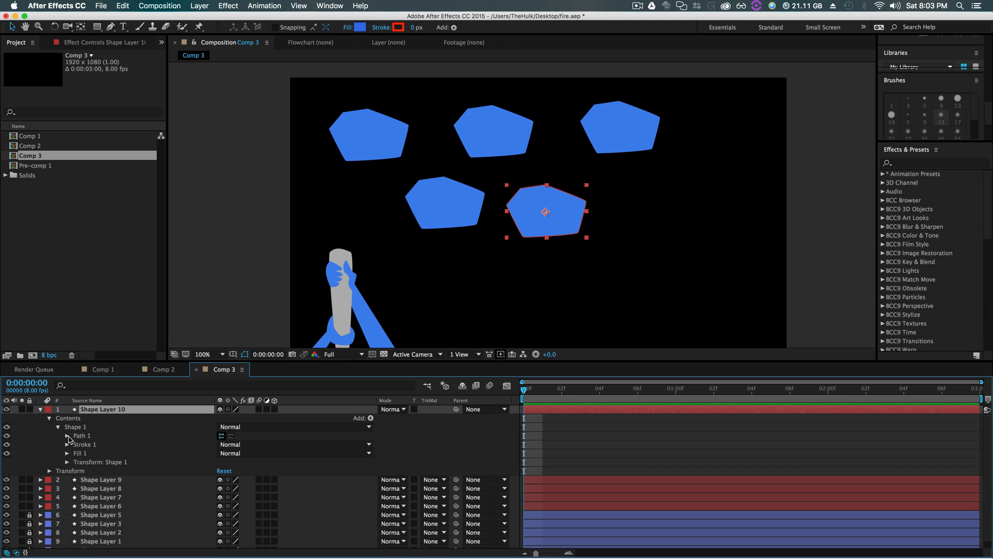
left_click(68, 436)
left_click(97, 444)
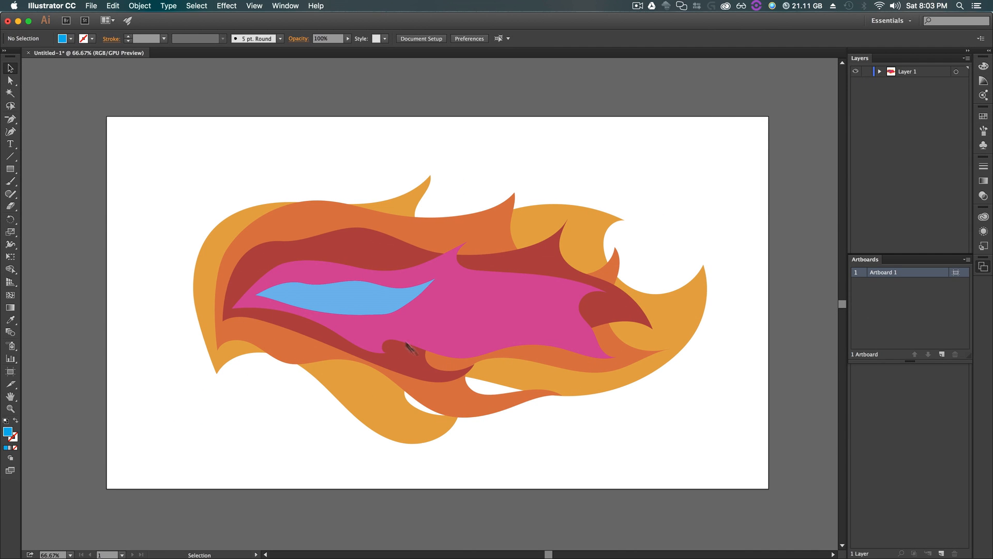
- Copy the light blue inner flame from Illustrator and paste it into Shape Layer 10's keyframed Path in After Effects, then collapse the layer
left_click(377, 290)
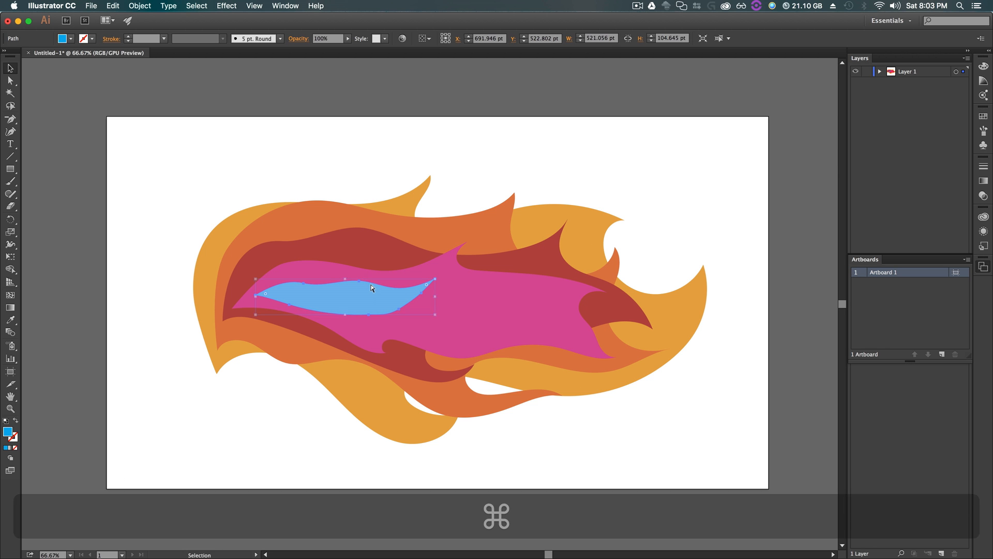
key("super+c")
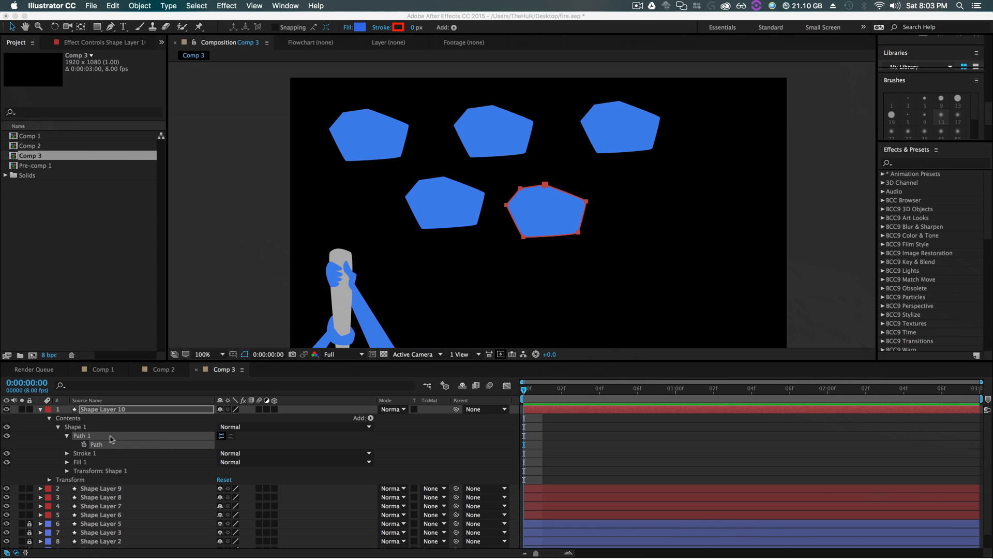
left_click(98, 445)
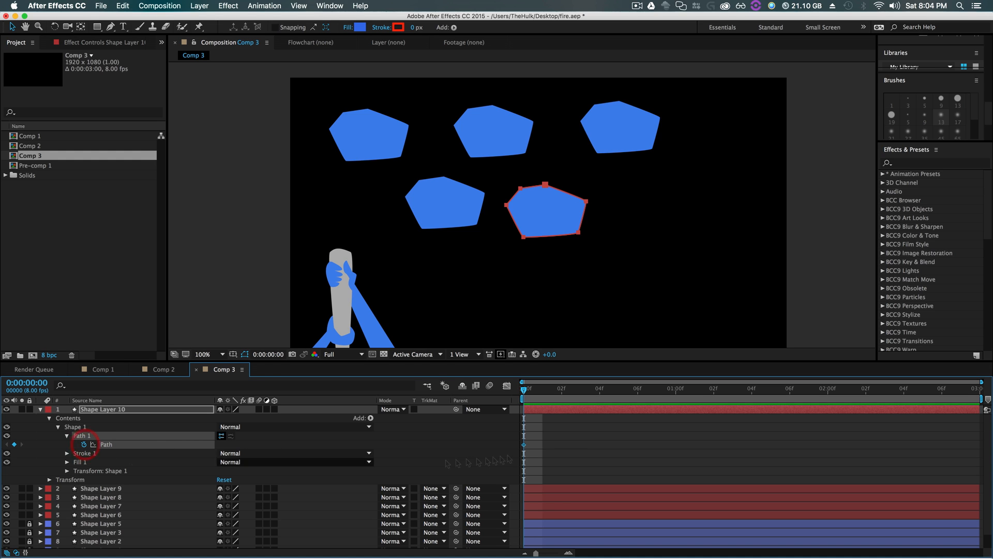
key("super+v")
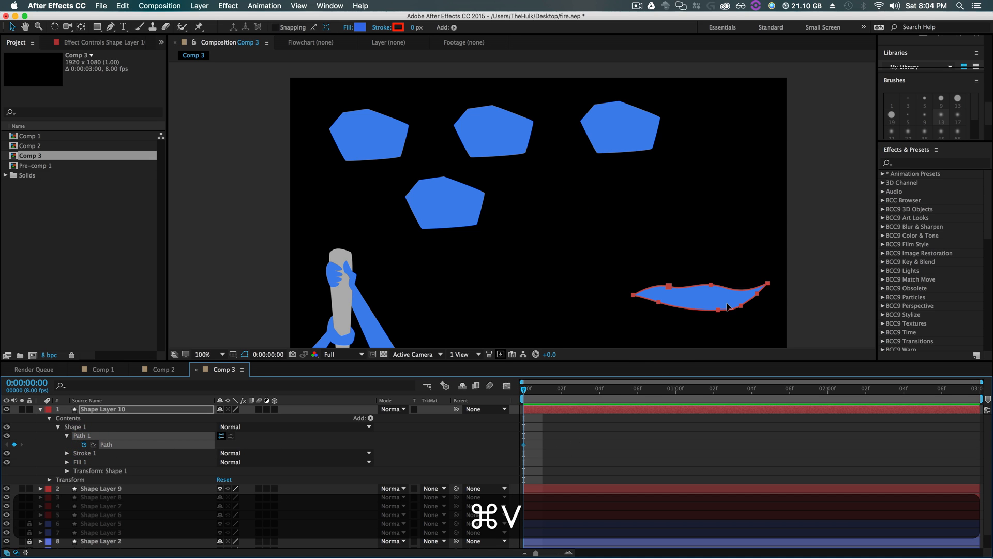
left_click(41, 409)
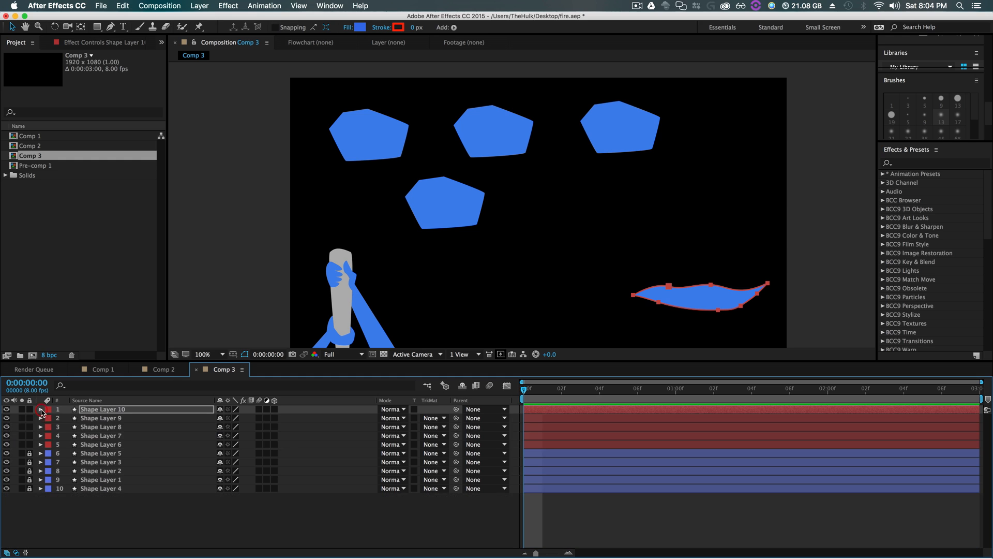
- Expand Shape Layer 9 down to its Path property and enable keyframing for it at frame 0
left_click(40, 418)
left_click(49, 427)
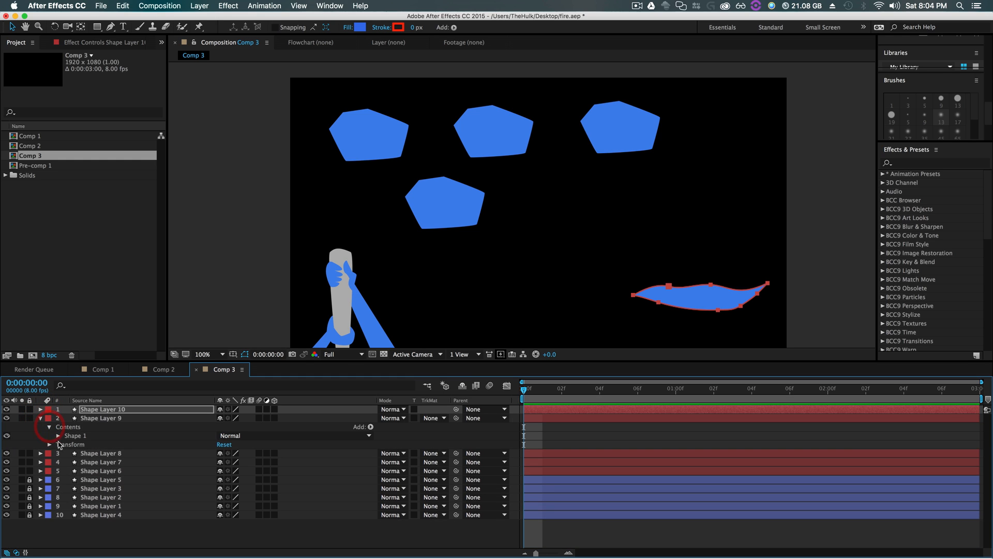
left_click(59, 436)
left_click(68, 445)
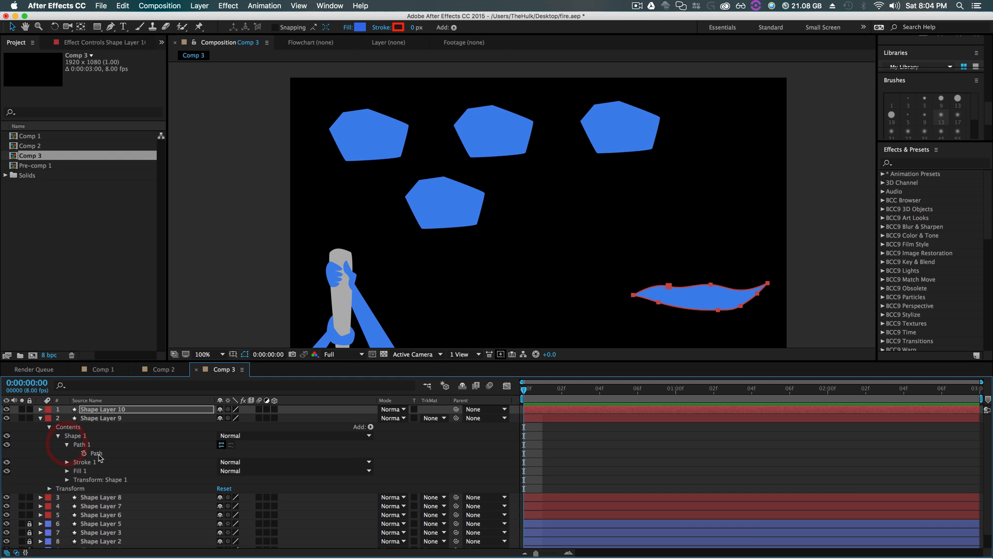
left_click(84, 453)
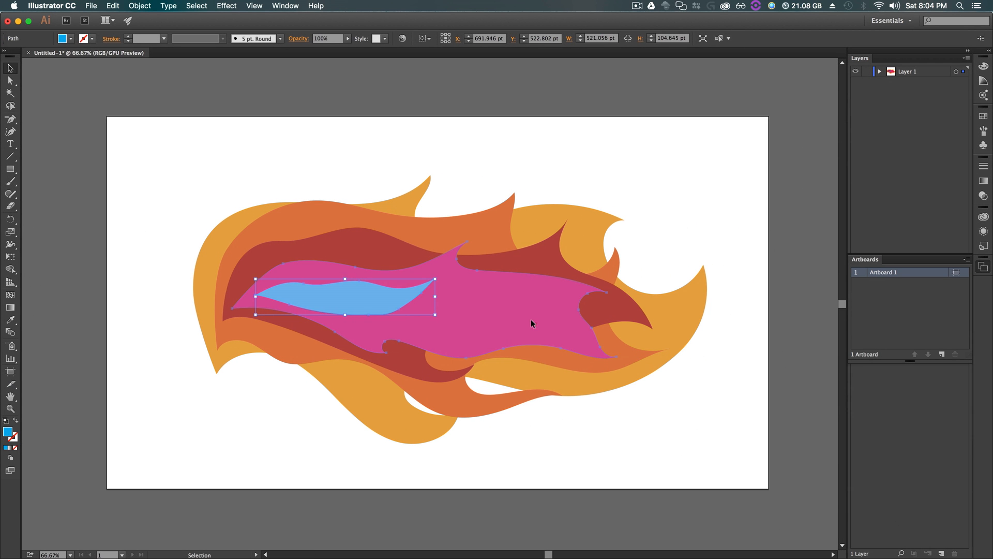
- Copy the pink flame shape from Illustrator and paste it into Shape Layer 9's Path in After Effects
left_click(531, 322)
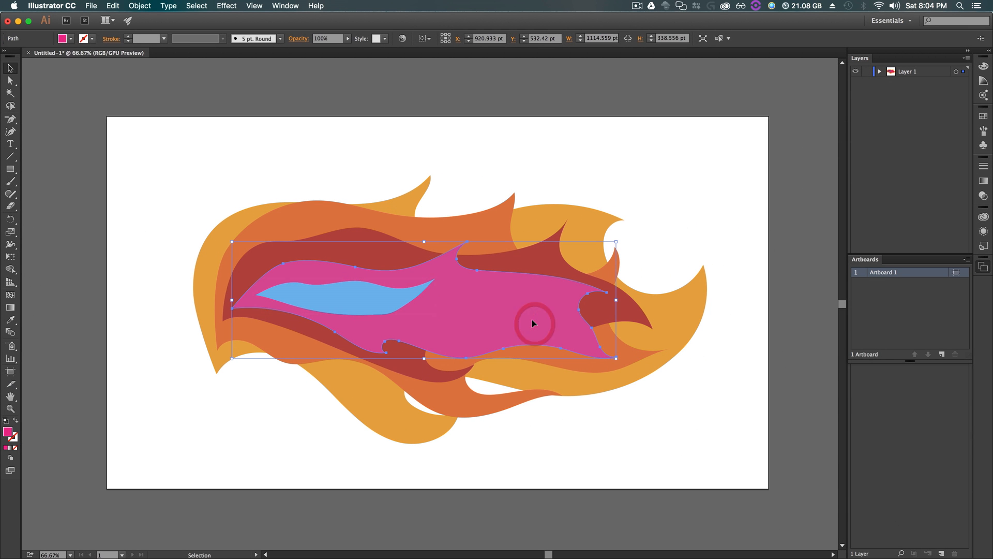
key("super+c")
left_click(20, 22)
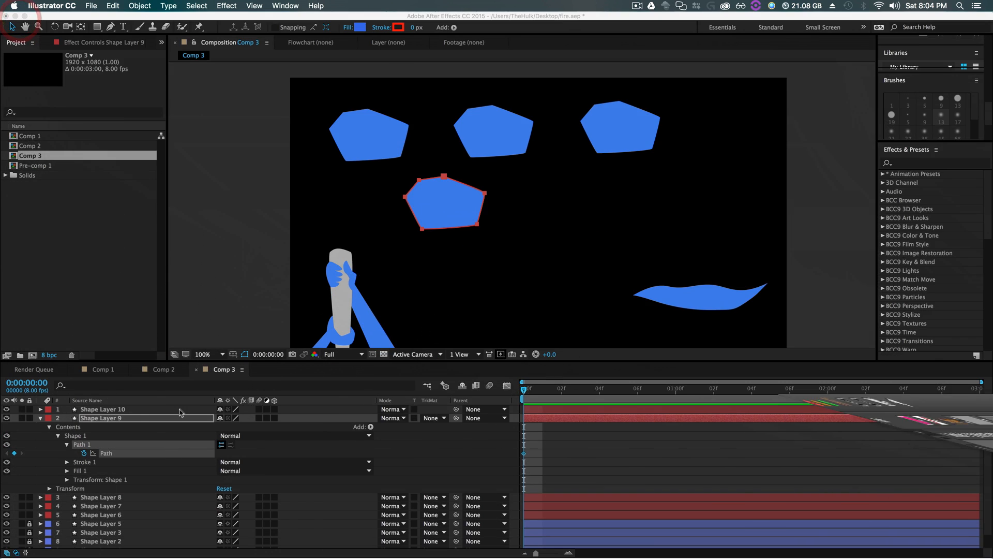
key("super+v")
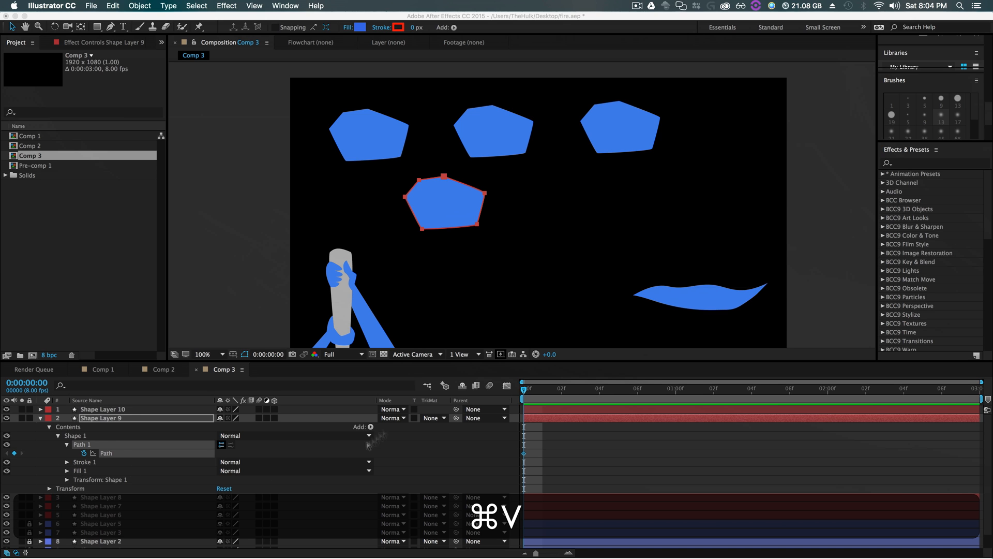
left_click(106, 453)
key("super+v")
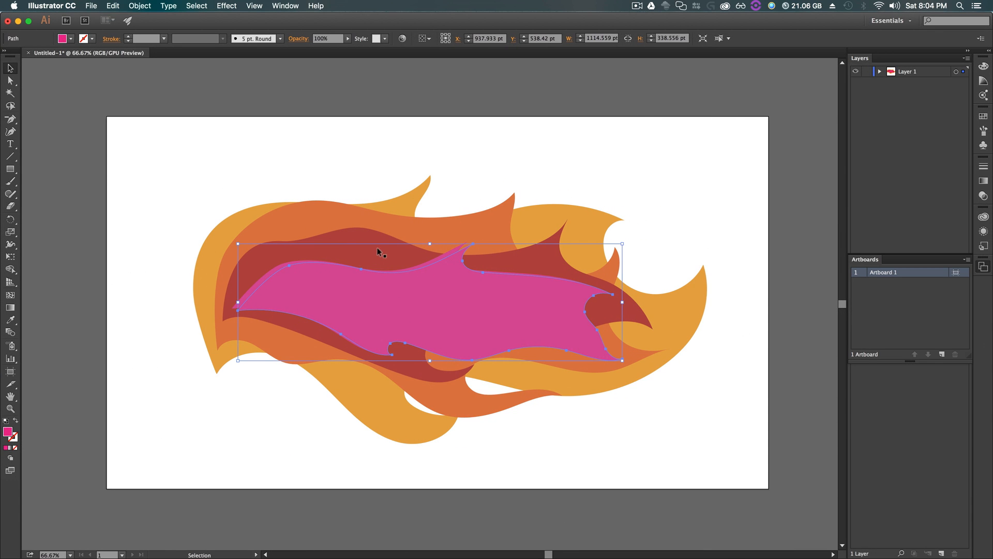
- Copy the dark red flame shape in Illustrator, then return to After Effects and collapse Shape Layer 9
left_click(378, 246)
key("super+c")
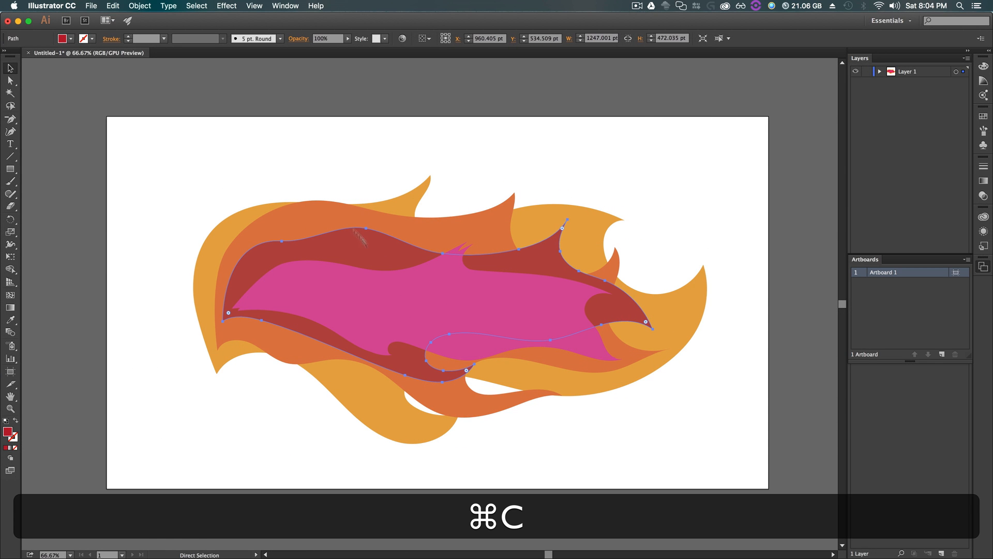
left_click(18, 20)
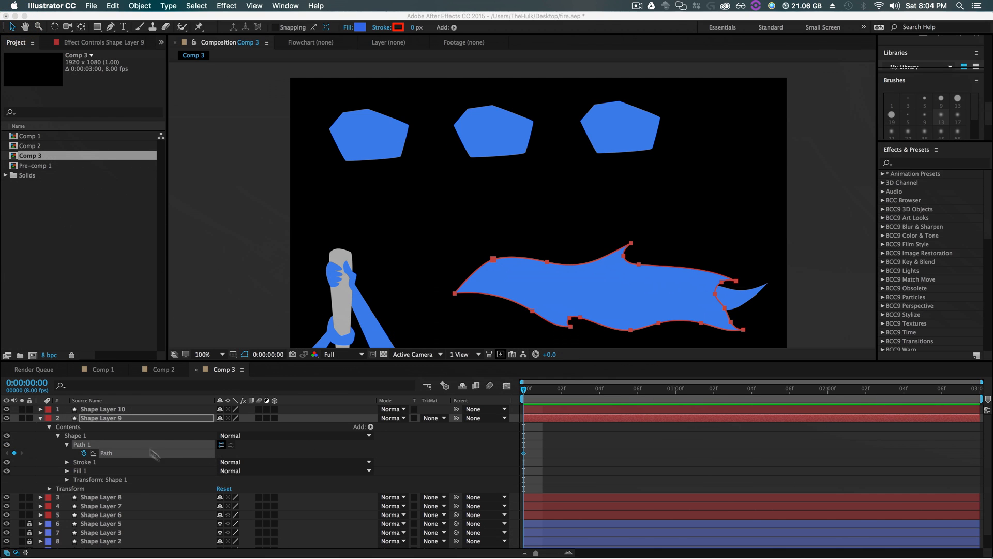
left_click(43, 423)
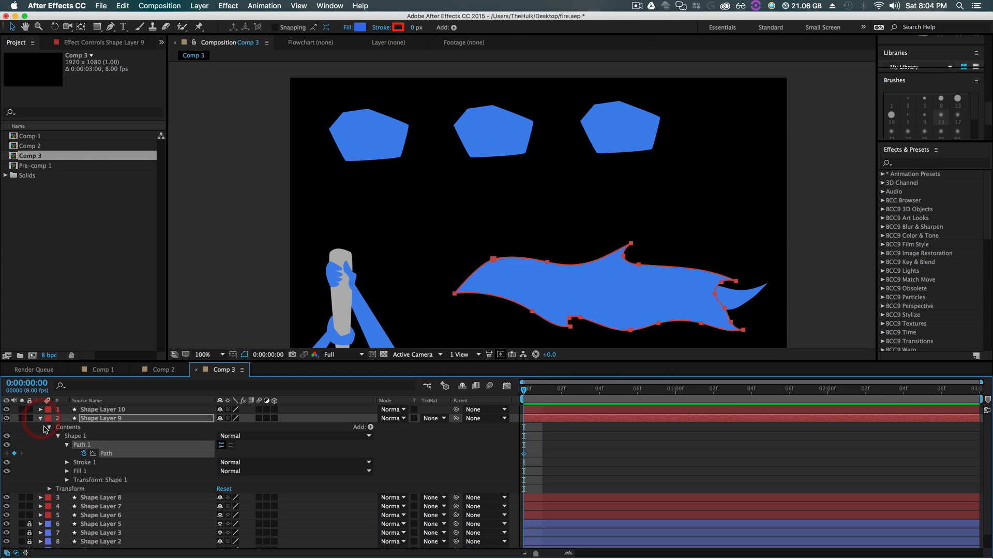
left_click(41, 418)
- Enable keyframing on Shape Layer 8's Path, paste the copied dark red flame shape into it, and collapse the layer
left_click(41, 427)
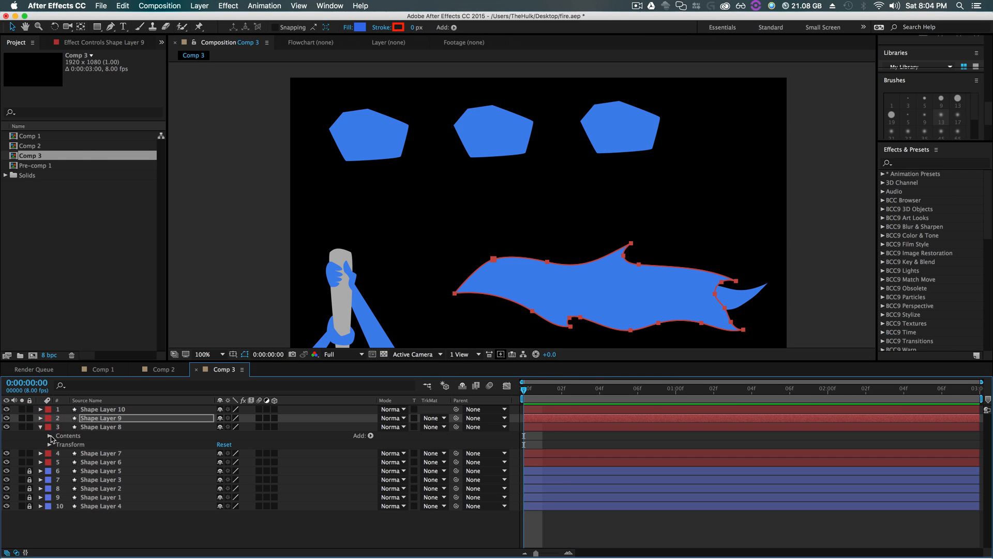
left_click(50, 436)
left_click(59, 444)
left_click(67, 453)
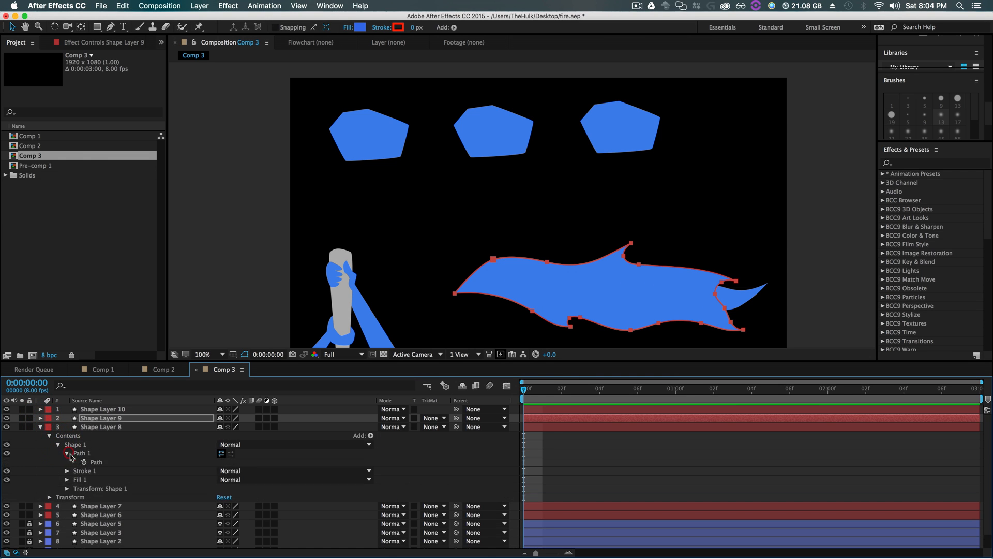
left_click(84, 462)
key("super+v")
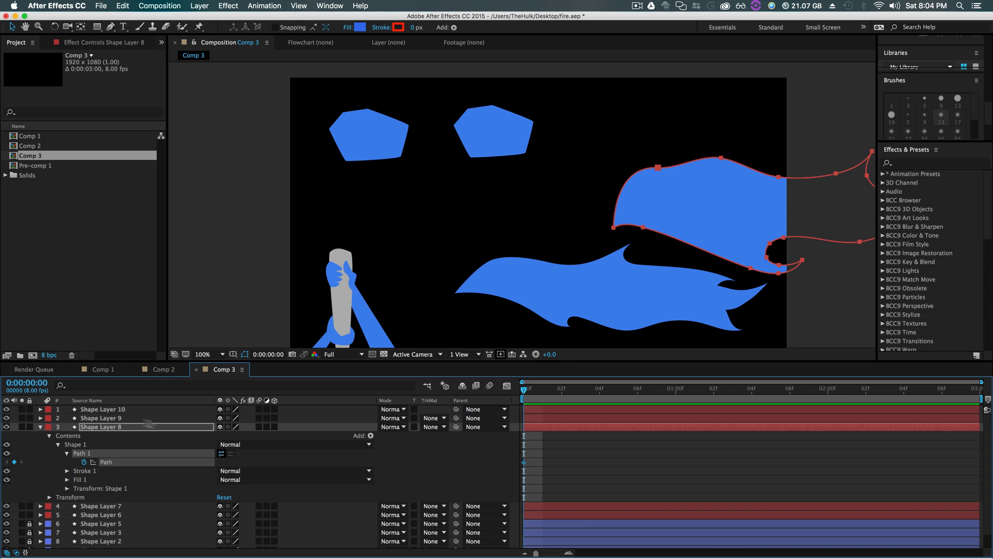
left_click(72, 429)
left_click(41, 427)
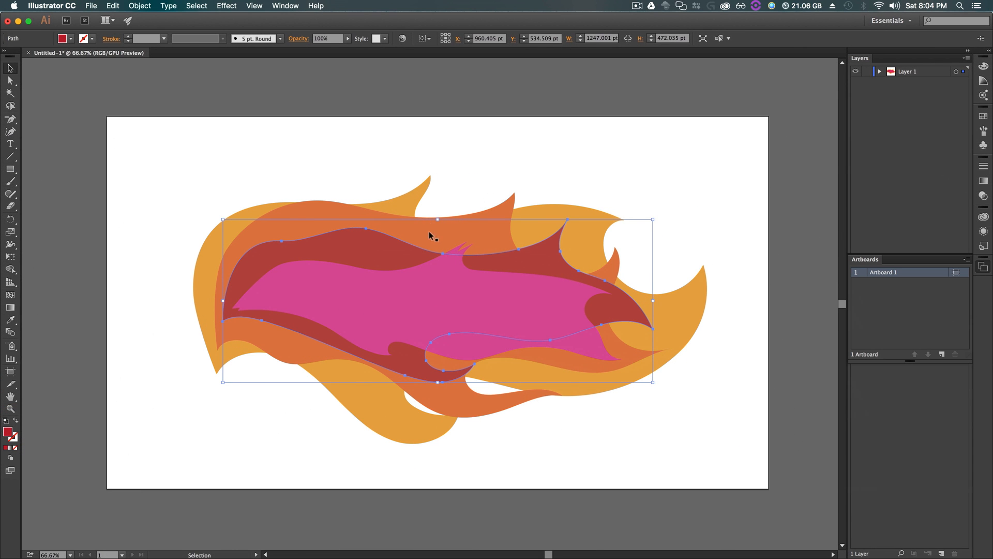
- Copy the dark orange flame shape in Illustrator, then return to After Effects
left_click(444, 228)
key("super+c")
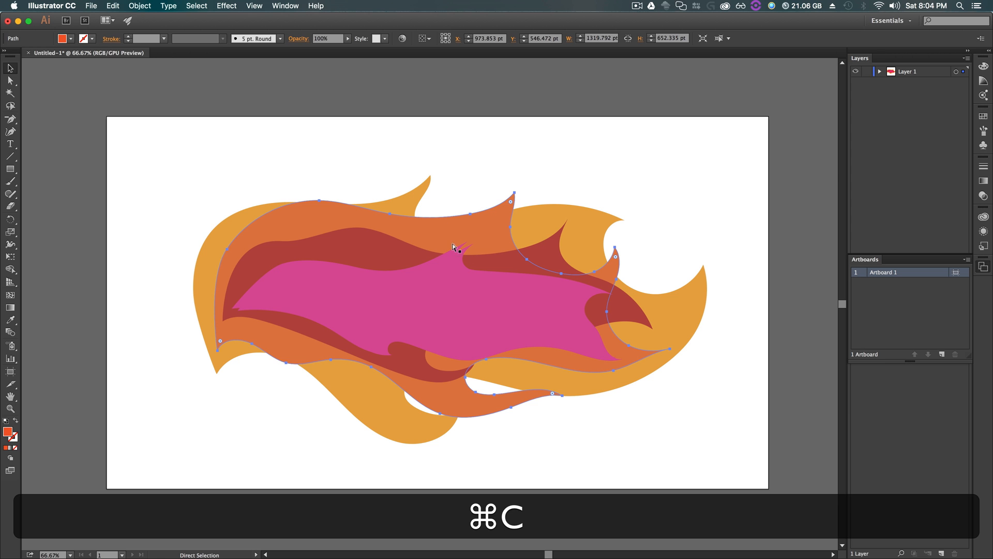
left_click(17, 21)
- Enable keyframing on Shape Layer 7's Path, paste the copied dark orange flame shape into it, and collapse the layer
left_click(40, 436)
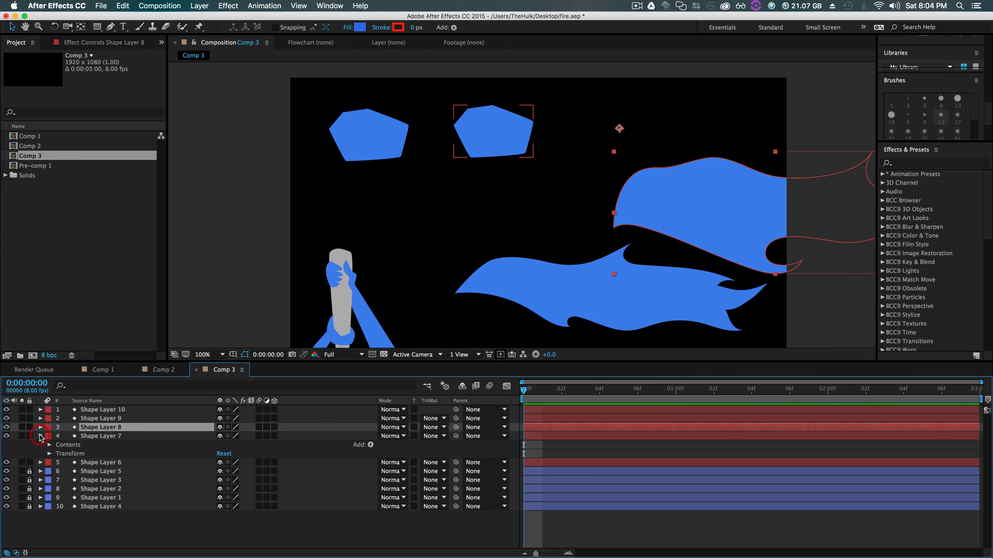
left_click(49, 444)
left_click(58, 453)
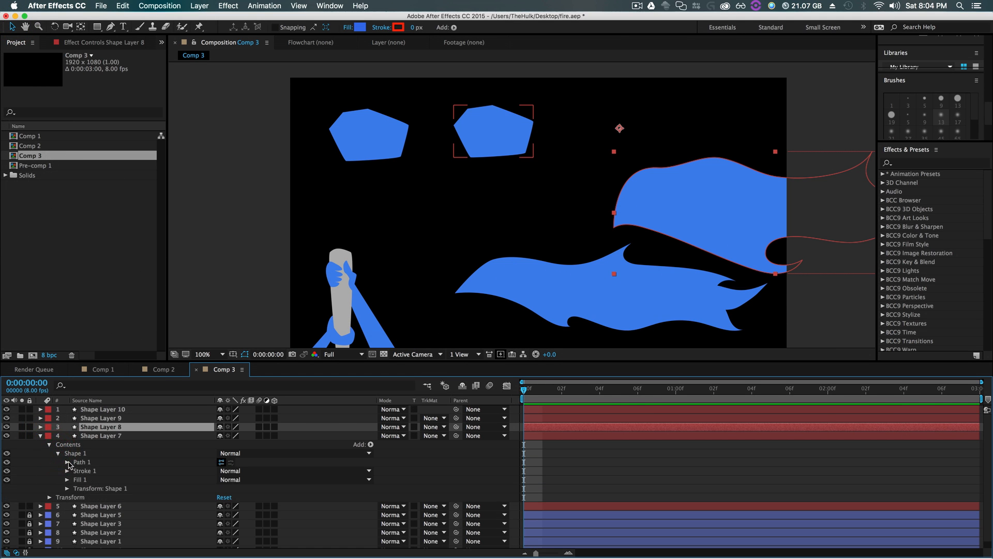
left_click(66, 462)
left_click(84, 470)
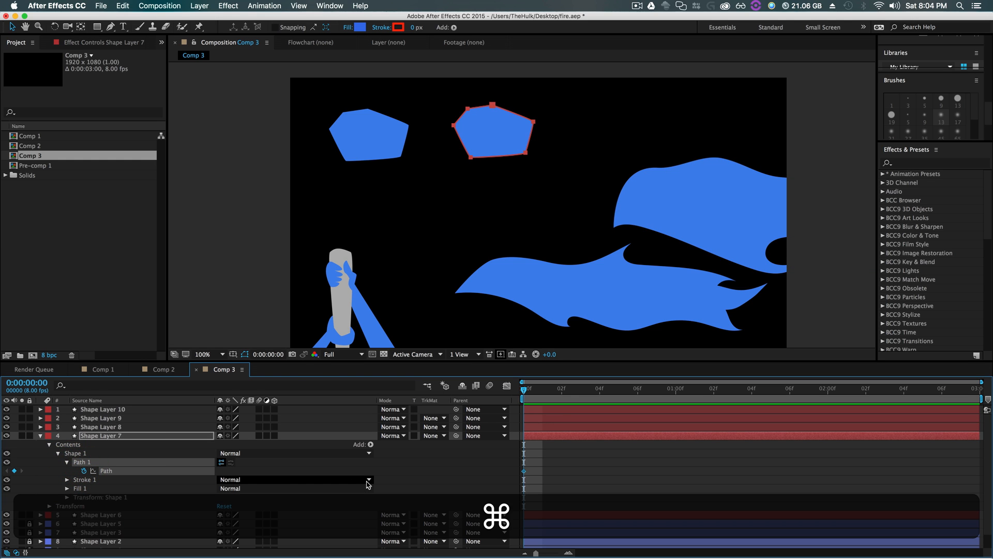
key("super+v")
left_click(41, 435)
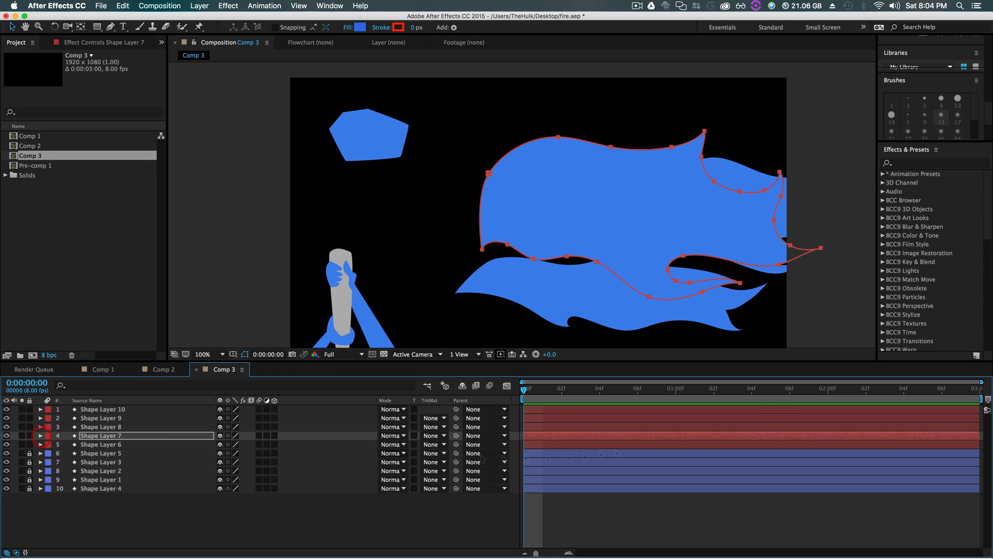
- Switch to Illustrator, copy the outermost light orange flame shape, and return to After Effects
key("super+Tab")
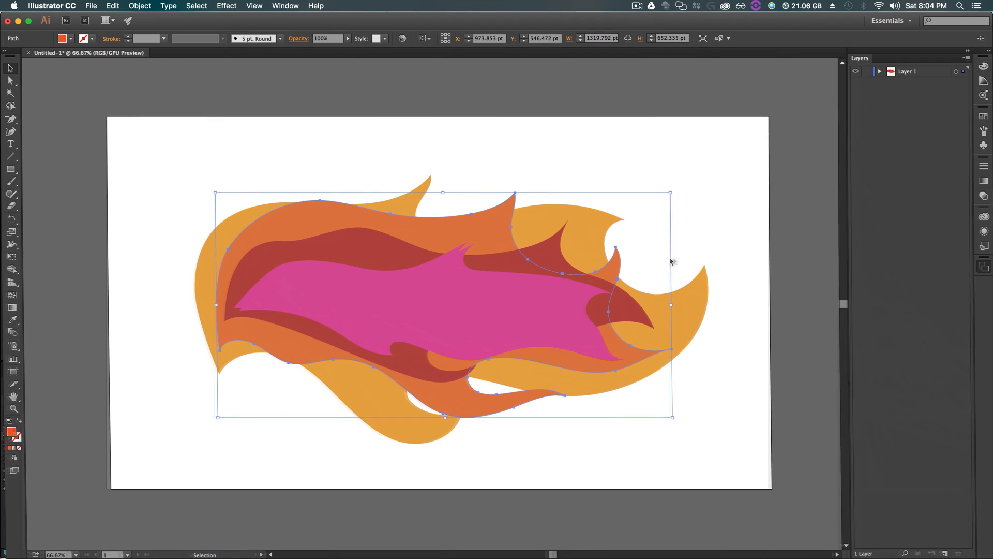
left_click(565, 206)
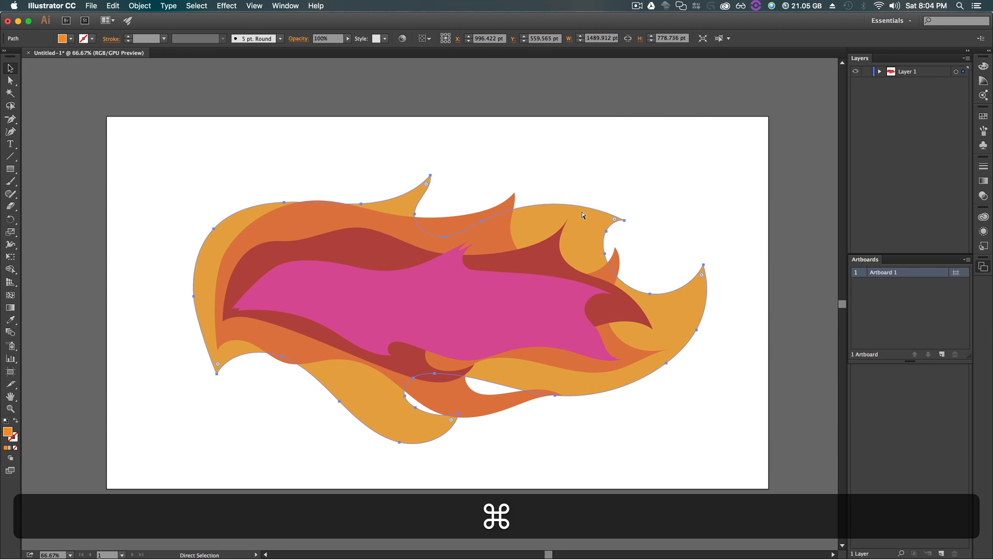
key("super+c")
key("super+Tab")
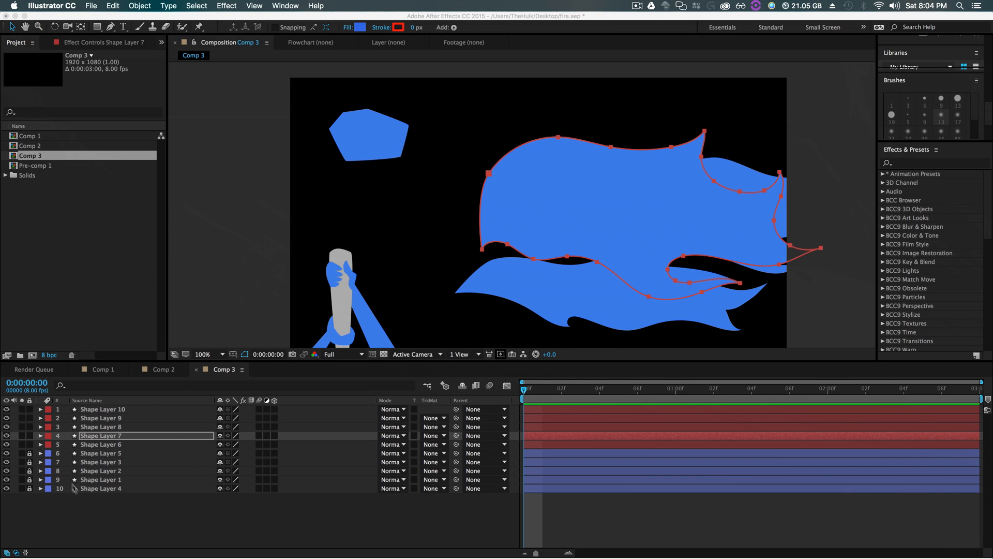
- Expand Shape Layer 6 down to its Path, enable keyframing at frame 0, and paste the copied outer flame shape into it
left_click(103, 443)
left_click(40, 444)
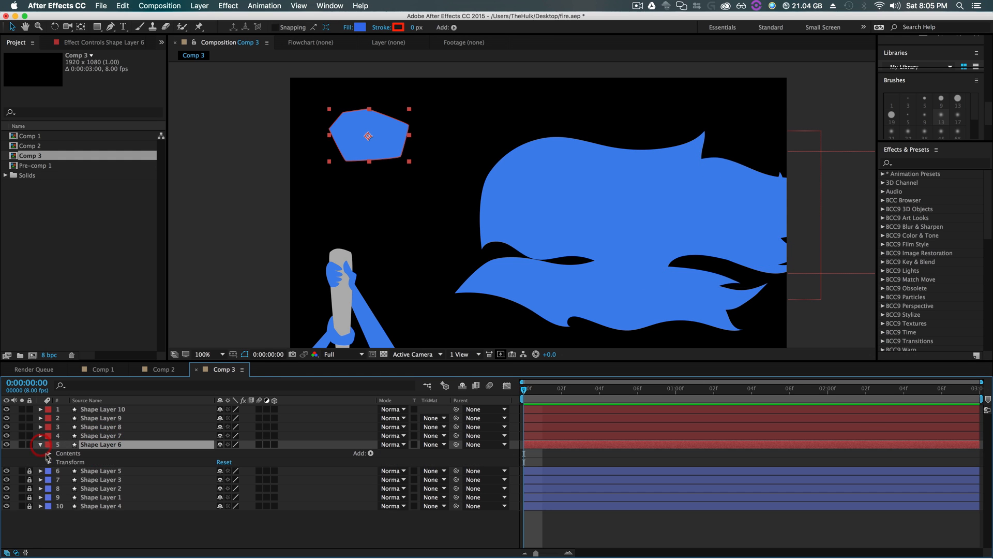
left_click(49, 454)
left_click(59, 461)
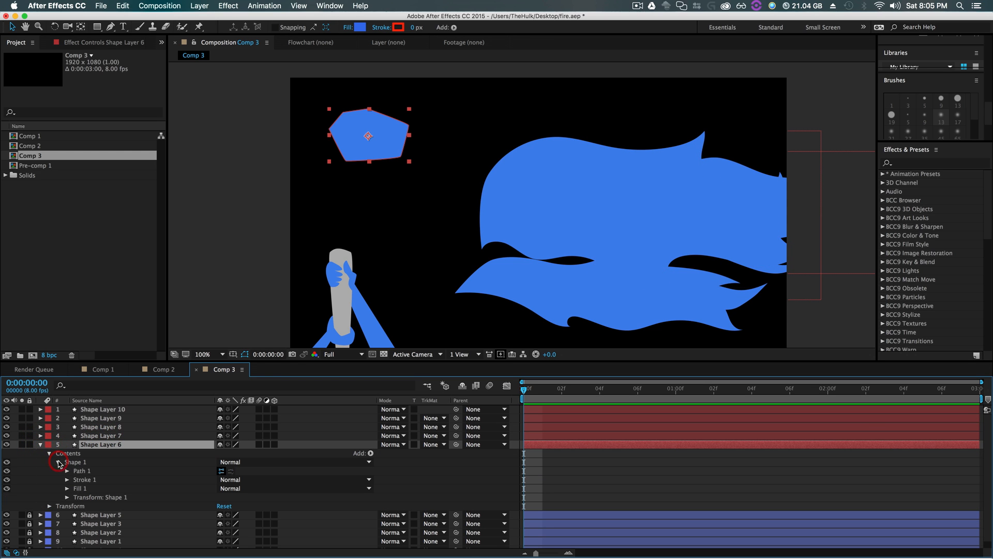
left_click(67, 471)
left_click(89, 479)
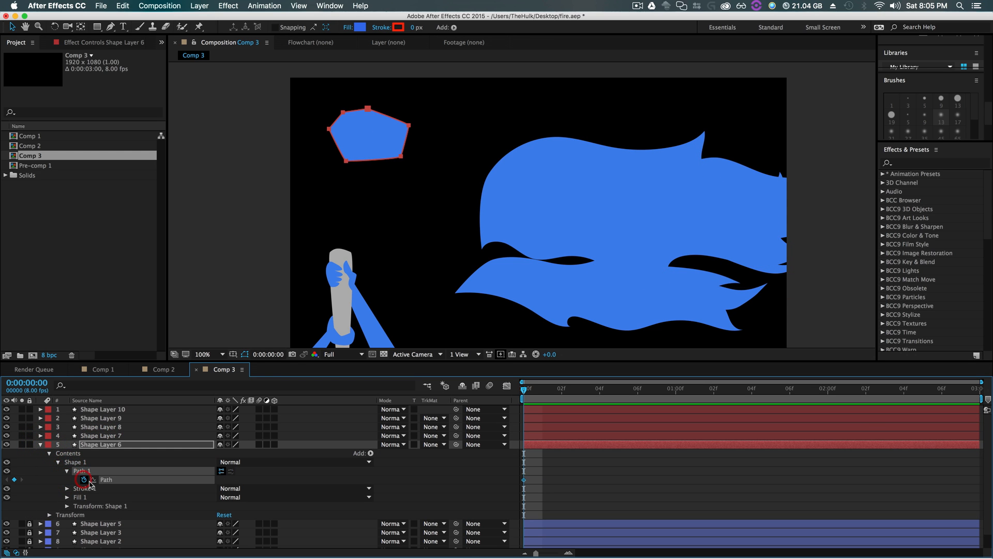
key("super+v")
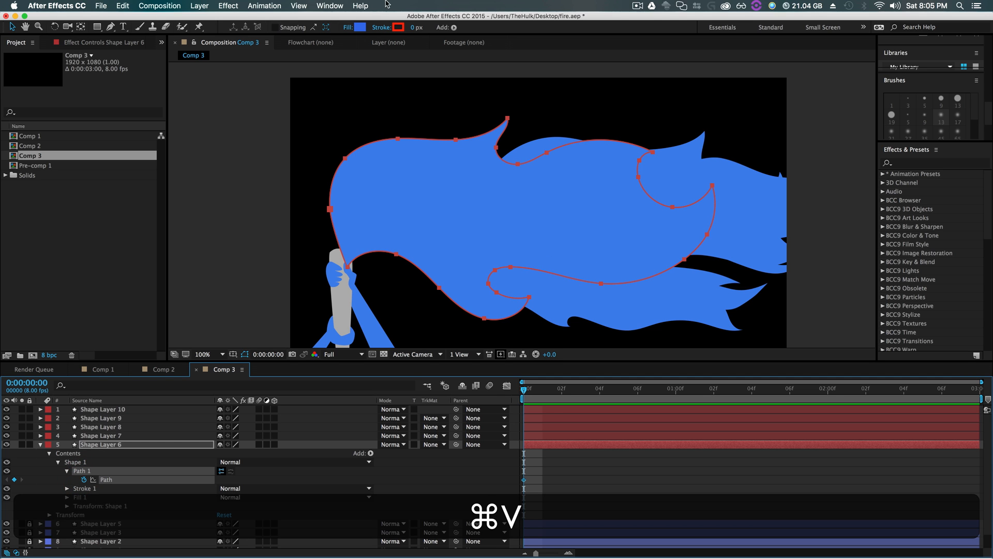
- Change Shape Layer 6's fill from blue to a dark burnt orange, about 802600
left_click(360, 27)
left_click_drag(144, 396, 165, 262)
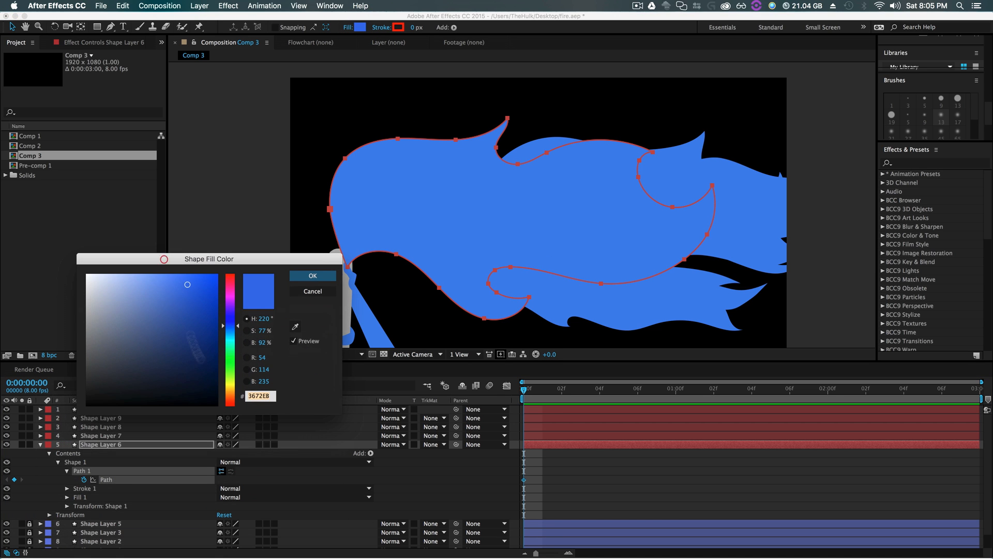
left_click(229, 405)
left_click_drag(219, 323, 224, 338)
left_click(231, 394)
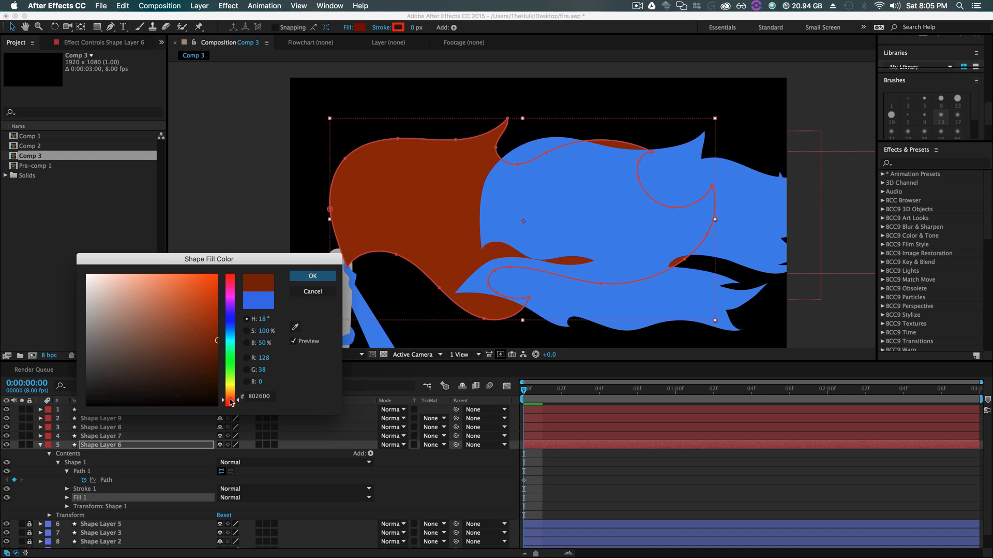
left_click(307, 275)
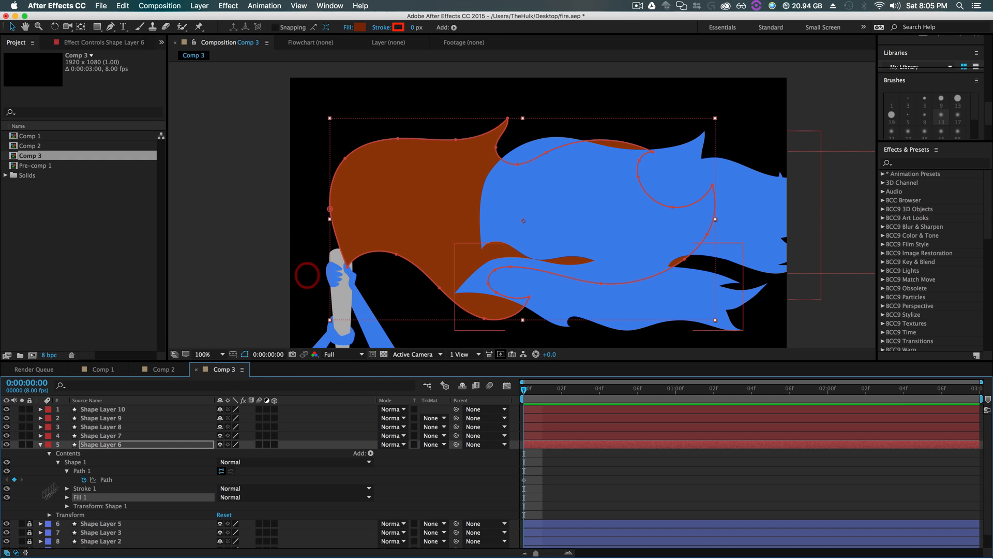
- Move Shape Layer 7's flame over the dark outer flame and set its fill to orange B46A0C
left_click(116, 435)
left_click_drag(562, 199, 454, 194)
left_click(360, 27)
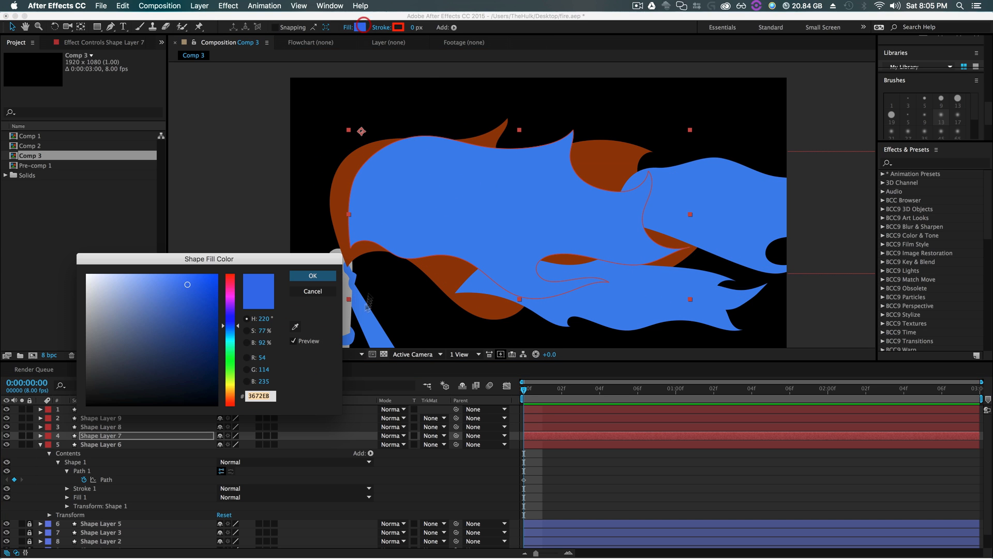
left_click(294, 326)
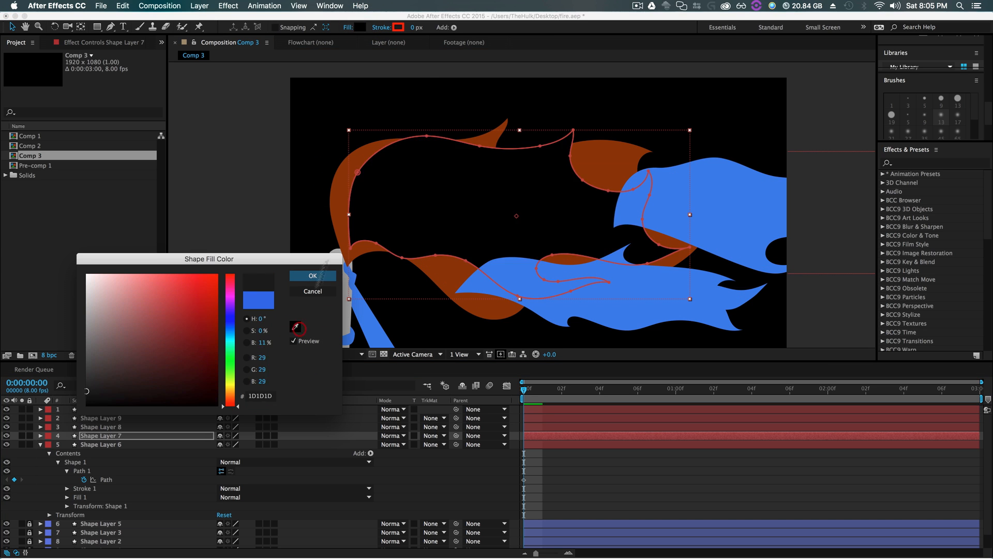
left_click(342, 208)
left_click(209, 312)
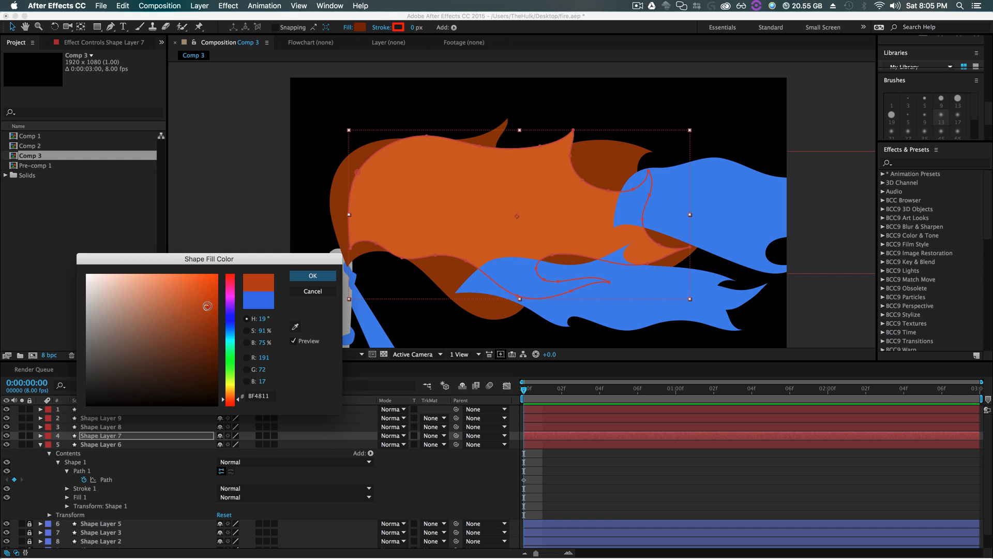
left_click_drag(230, 402, 232, 396)
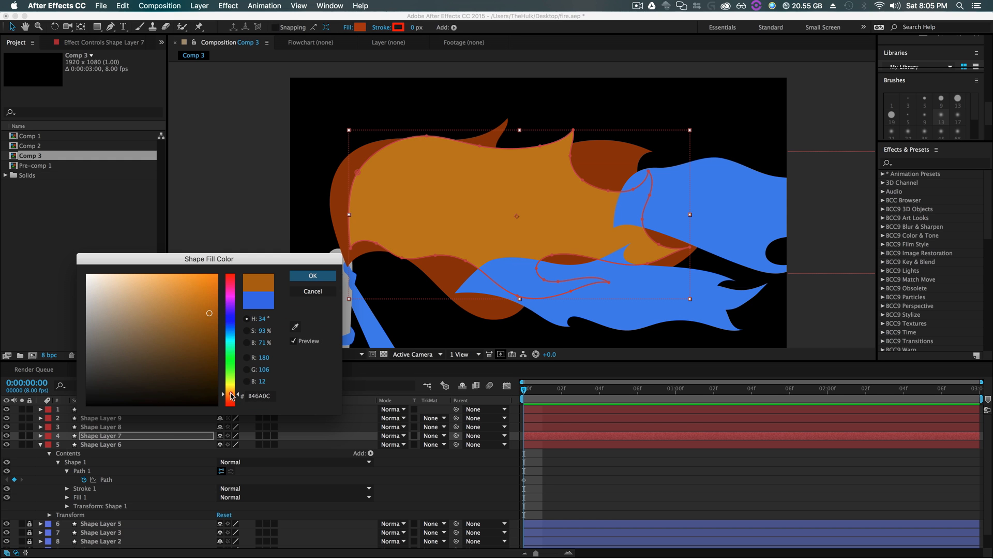
left_click(313, 275)
left_click(370, 298)
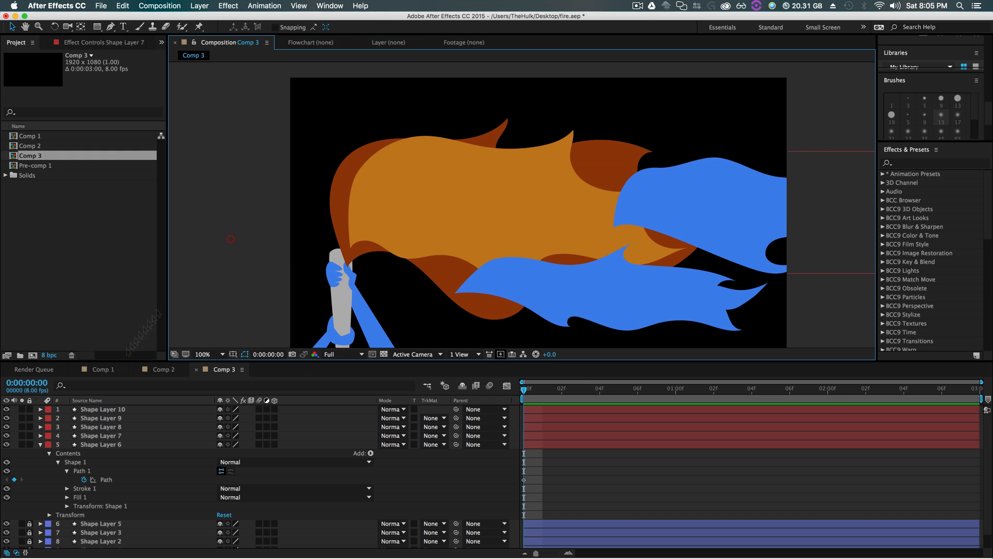
- Move Shape Layer 8's flame inside the orange flame
left_click(113, 427)
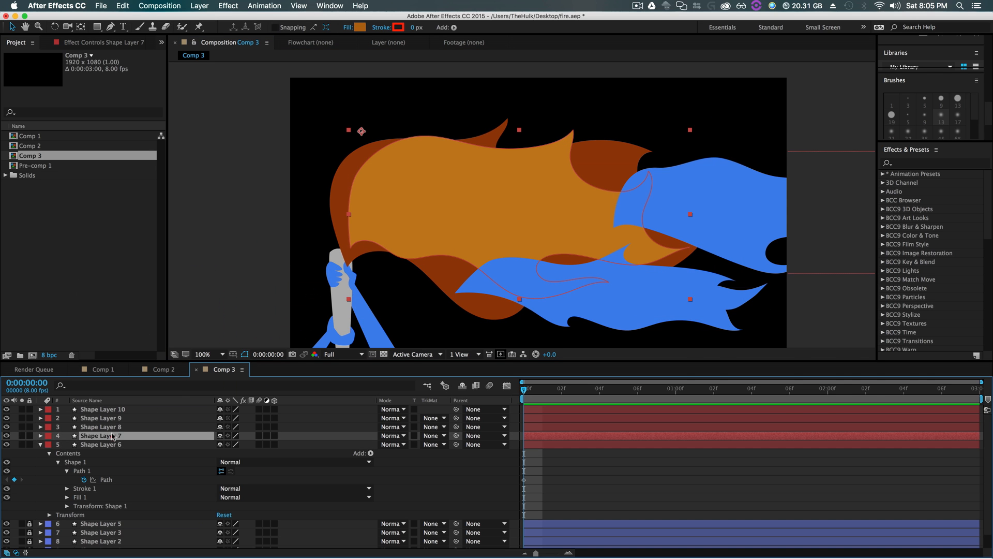
left_click_drag(727, 195, 462, 195)
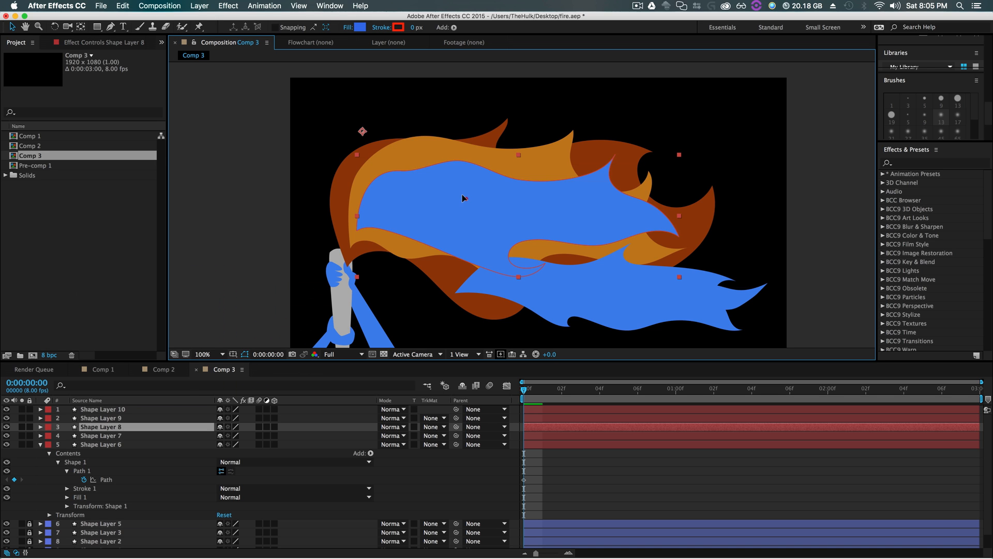
left_click(462, 197)
- Sample the orange flame for Shape Layer 8's fill and shift the hue to dark yellow B49E0C
left_click(110, 427)
left_click(111, 428)
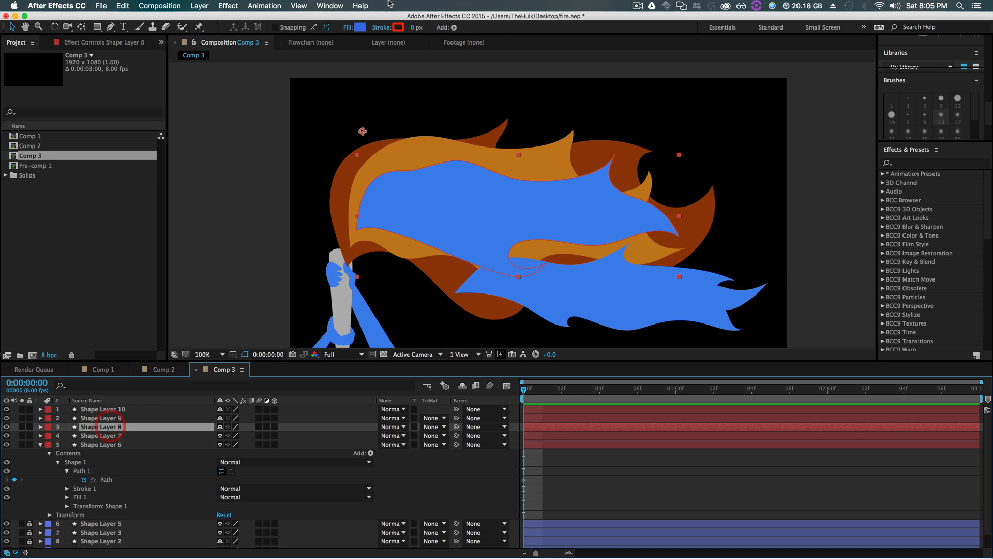
left_click(359, 28)
left_click(296, 327)
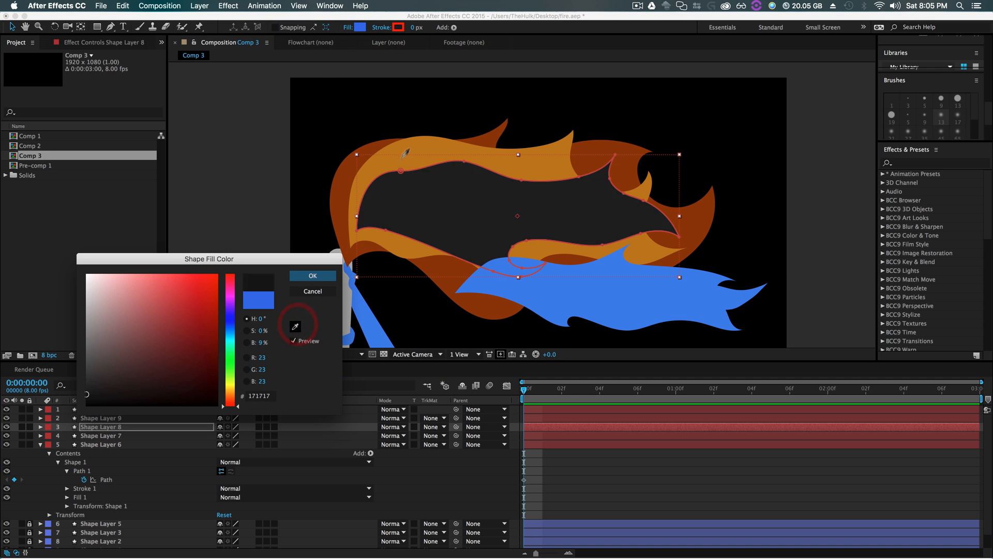
left_click(411, 145)
left_click_drag(232, 395, 235, 391)
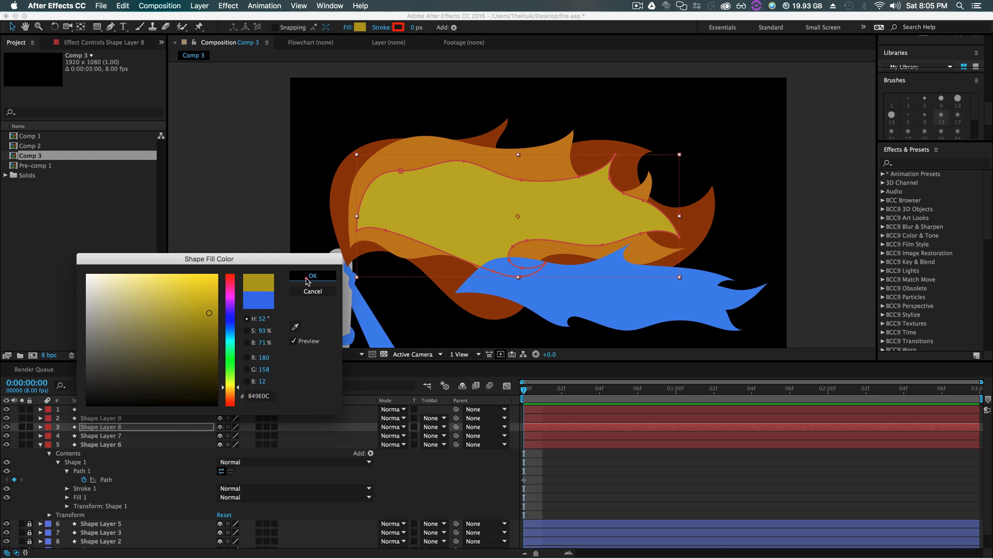
left_click(313, 275)
- Move Shape Layer 9's flame inside the dark yellow flame and set its fill to yellow-green B0C806
left_click_drag(620, 325, 512, 219)
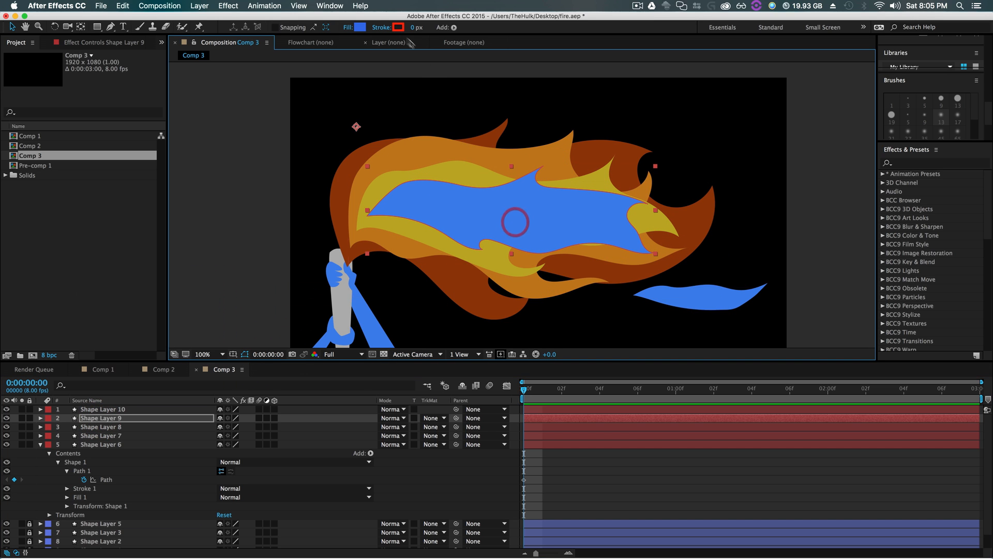
left_click(359, 27)
left_click(295, 326)
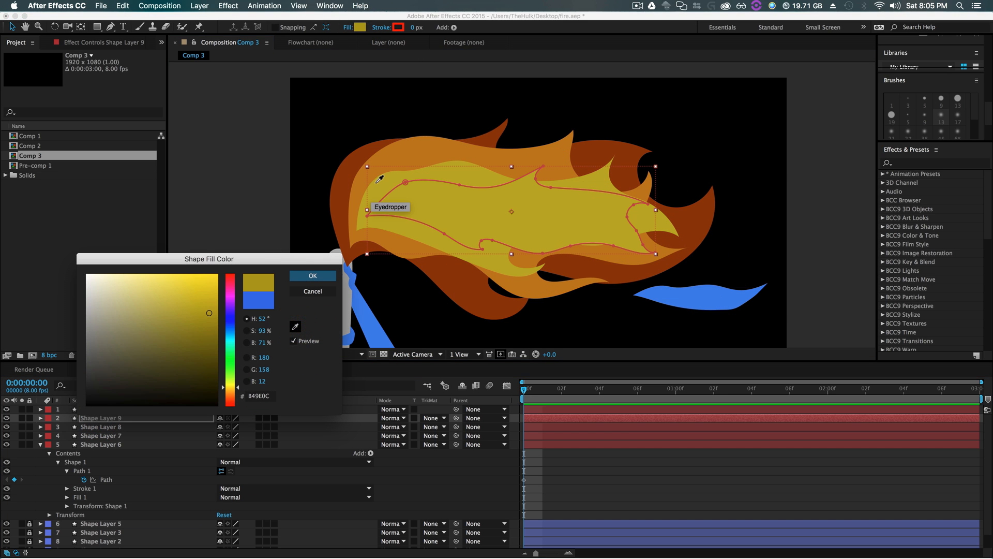
left_click_drag(237, 388, 238, 383)
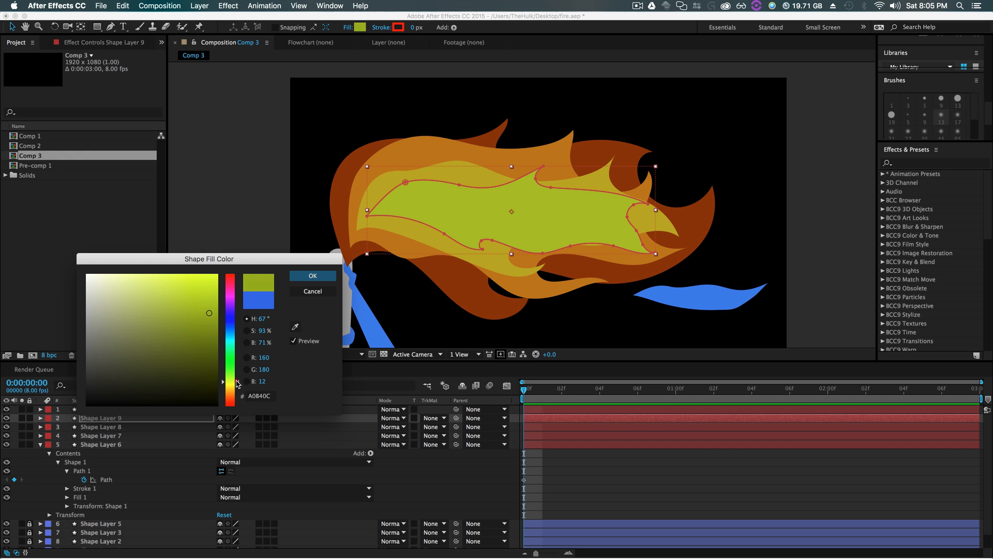
left_click_drag(209, 311, 212, 302)
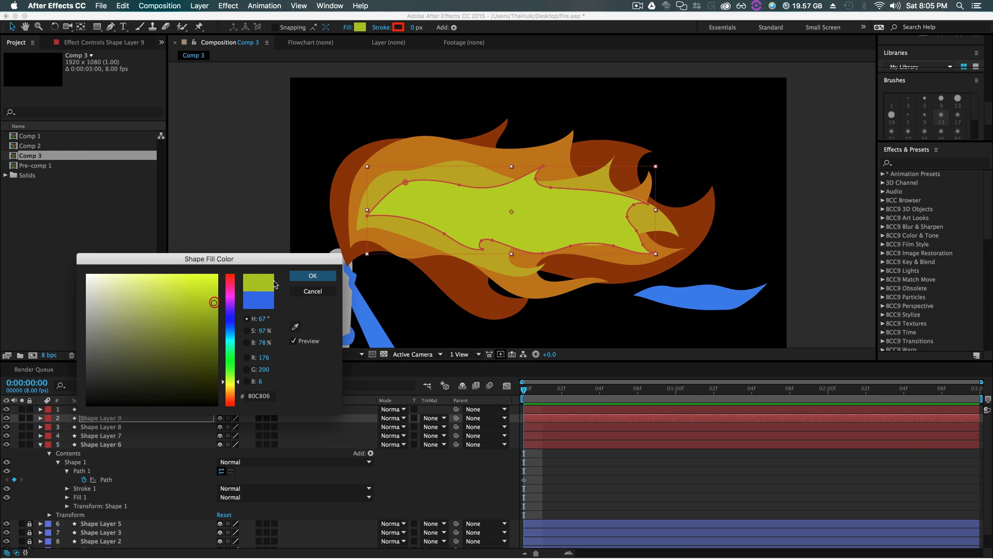
left_click(312, 275)
- Move Shape Layer 10's small flame inside the yellow-green flame and fill it with a brighter version of that sampled color
left_click(732, 305)
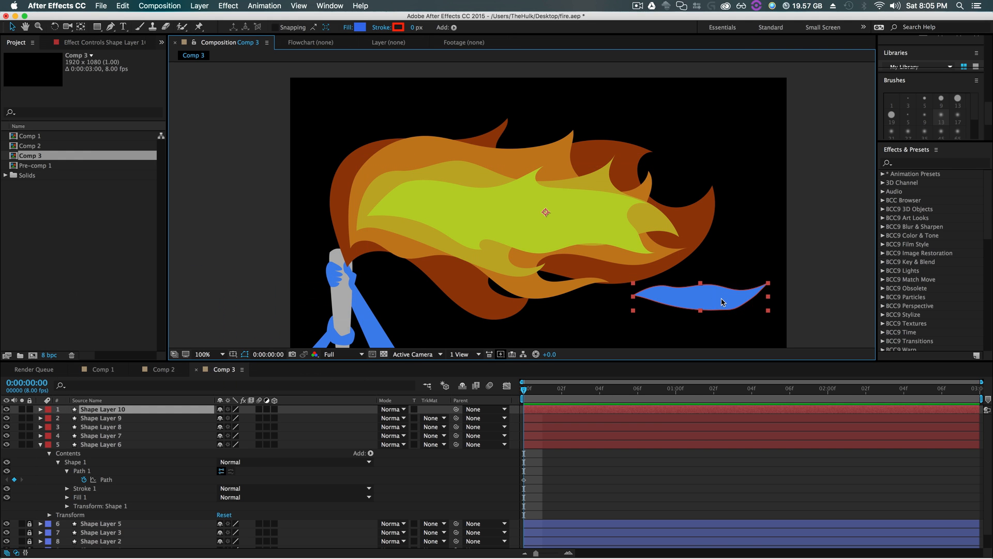
left_click_drag(722, 302, 474, 212)
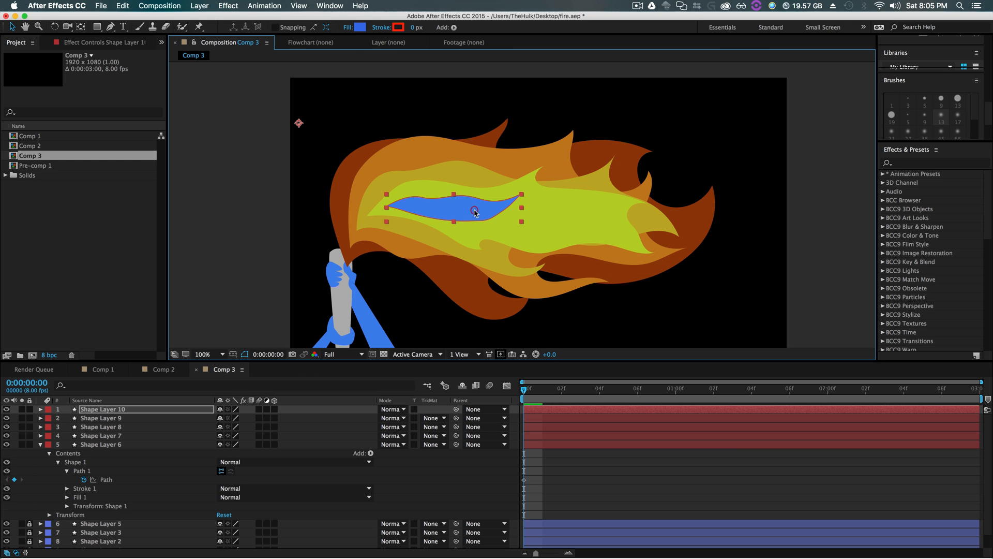
left_click(360, 26)
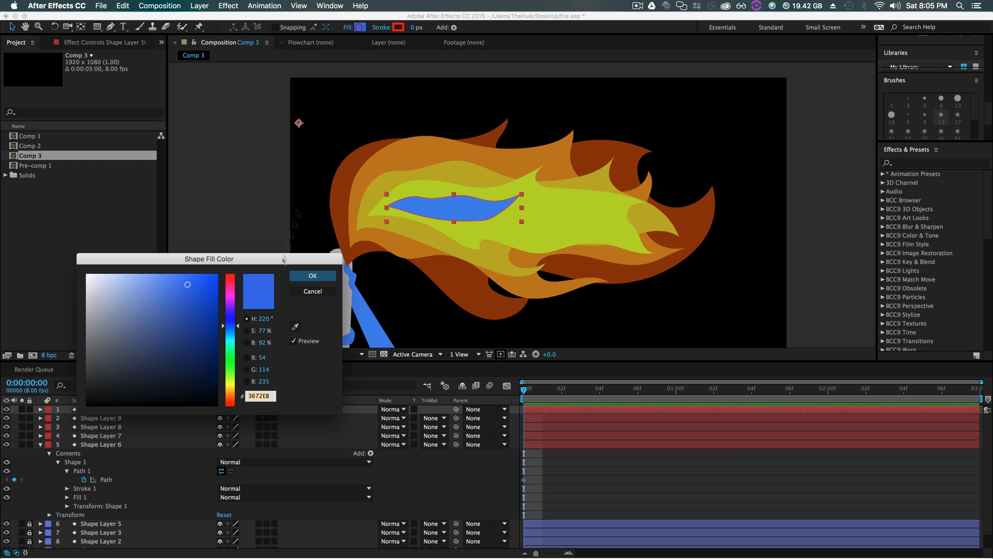
left_click(295, 327)
left_click(425, 184)
left_click_drag(214, 300, 219, 273)
left_click(312, 276)
left_click(858, 291)
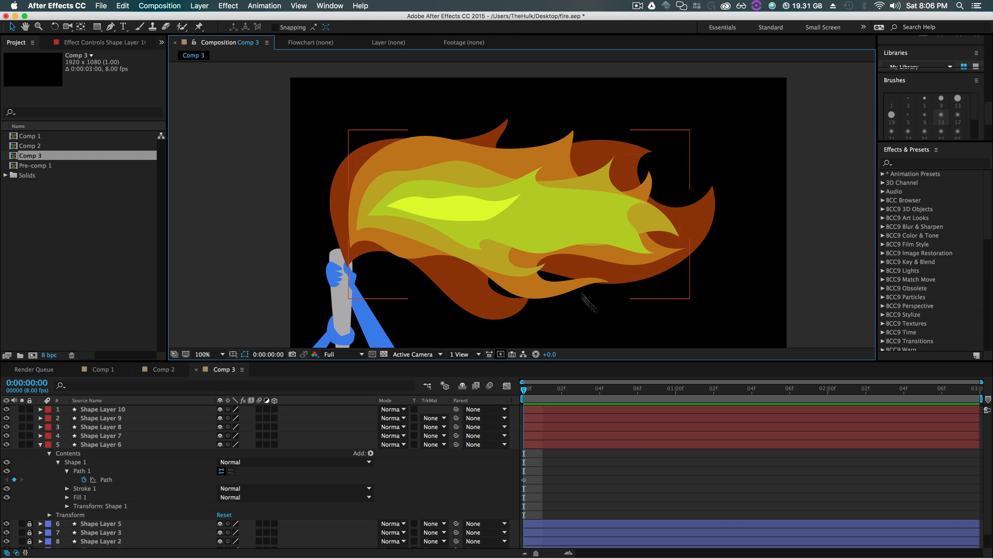
- Select all five flame layers and move them together so the flame's base sits on the torch tip
left_click_drag(729, 186, 420, 316)
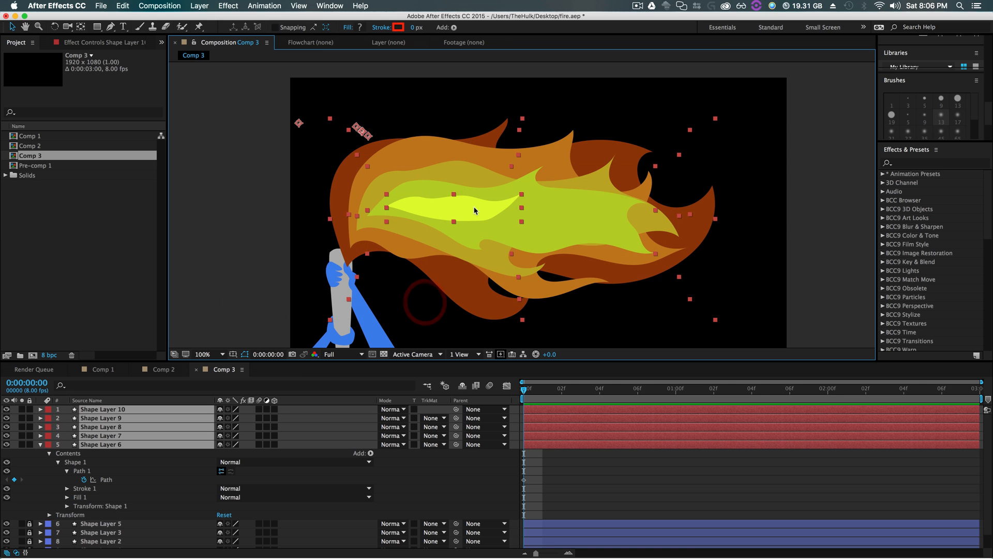
mouse_move(464, 208)
left_mouse_down()
mouse_move(461, 187)
mouse_move(453, 191)
mouse_move(464, 189)
left_mouse_up()
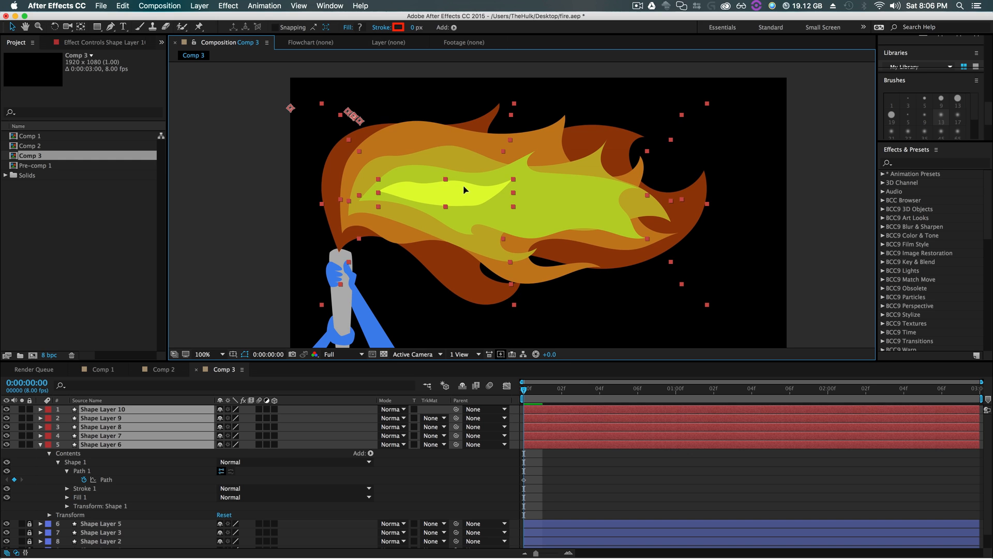
left_click(851, 243)
- Collapse Shape Layer 6 and unlock Shape Layers 1 through 5
key("comma")
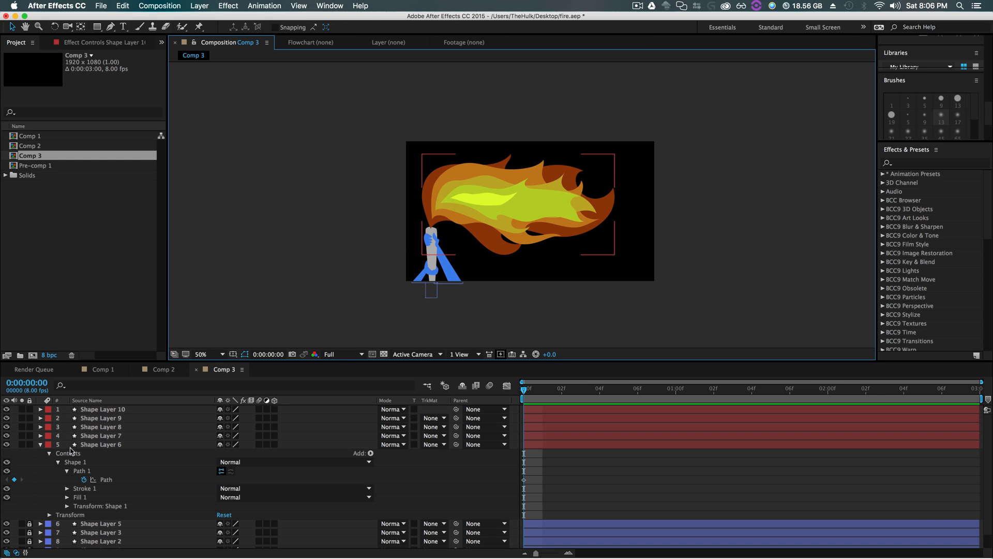
left_click(41, 444)
left_click(114, 479)
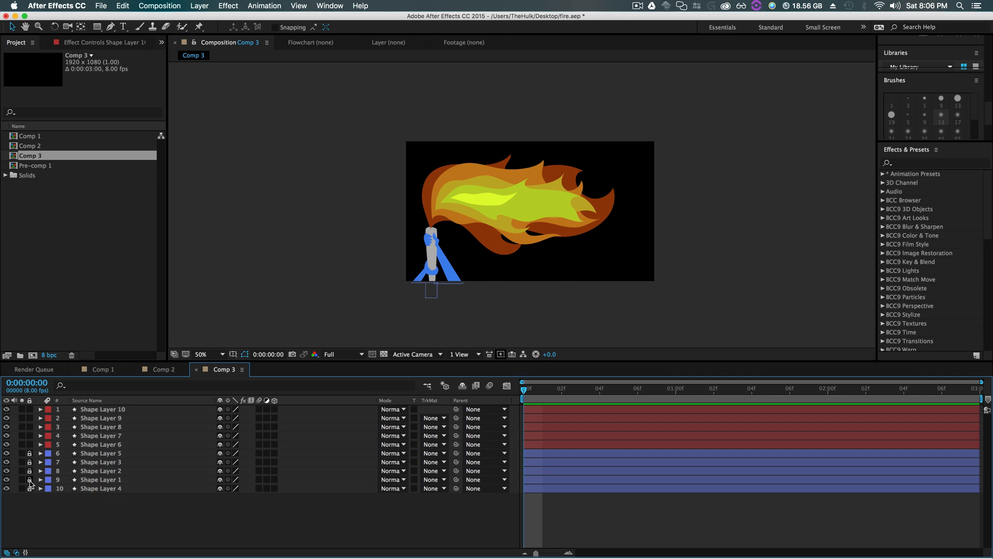
- Select the grey torch handle in the composition
scroll(447, 244, "up", 5)
scroll(448, 244, "down", 2)
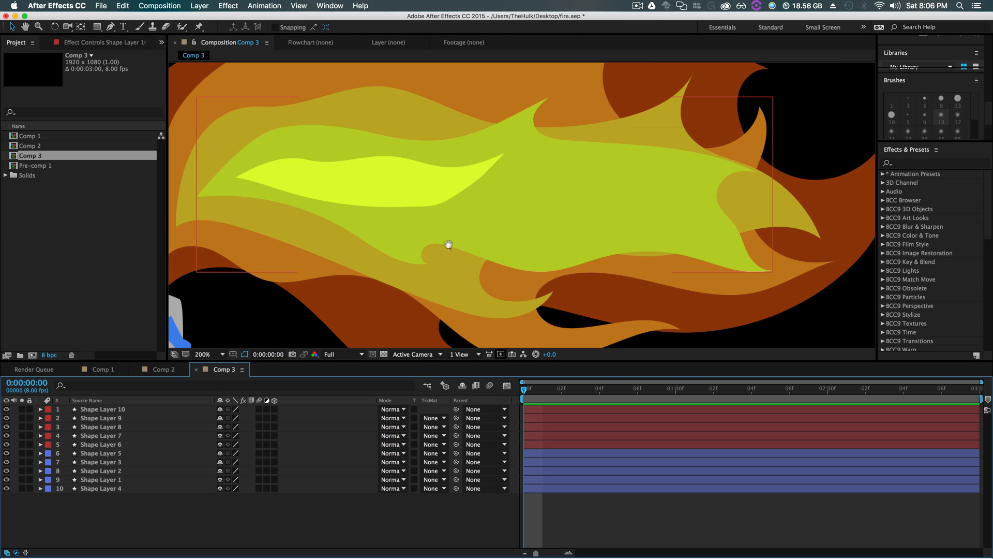
left_click_drag(448, 244, 730, 102)
left_click(444, 154)
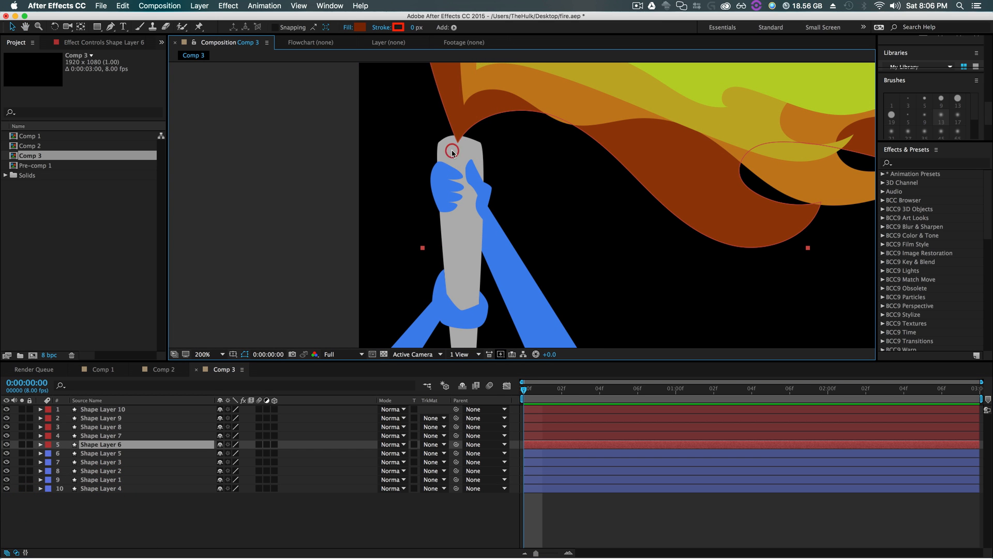
- Reshape the top edge of the grey torch handle on Shape Layer 1 into a concave curve with the Pen tool
left_click(100, 517)
left_click(99, 479)
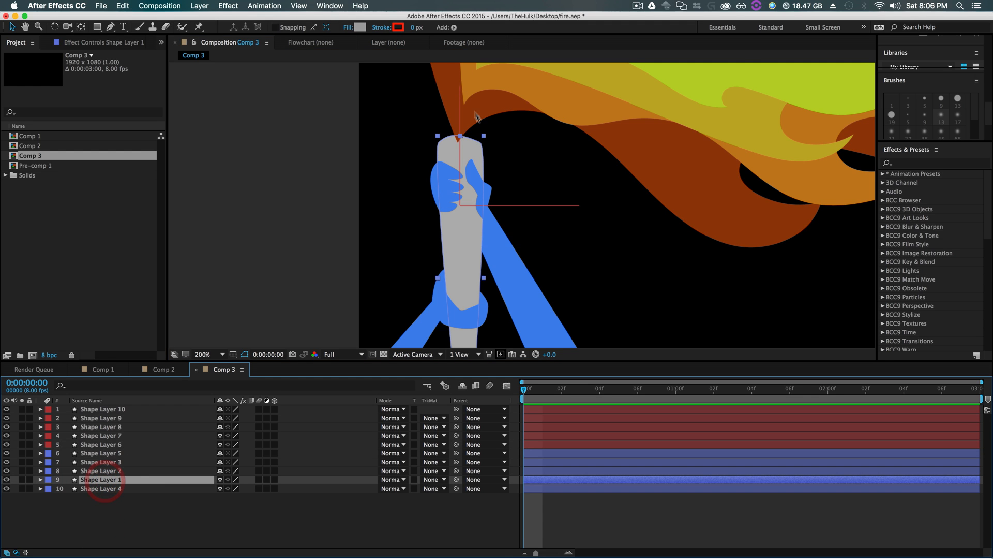
left_click(110, 30)
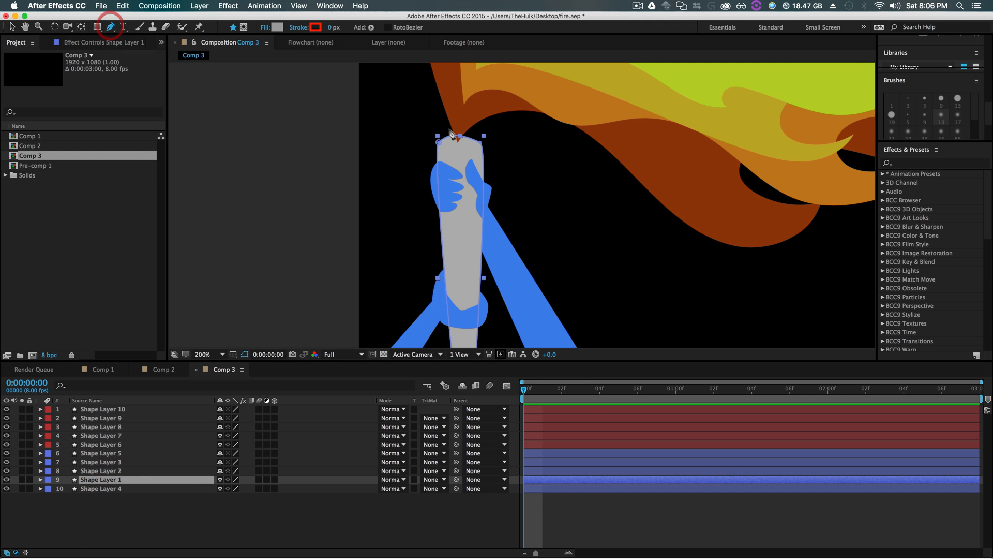
left_click(440, 141, "shift")
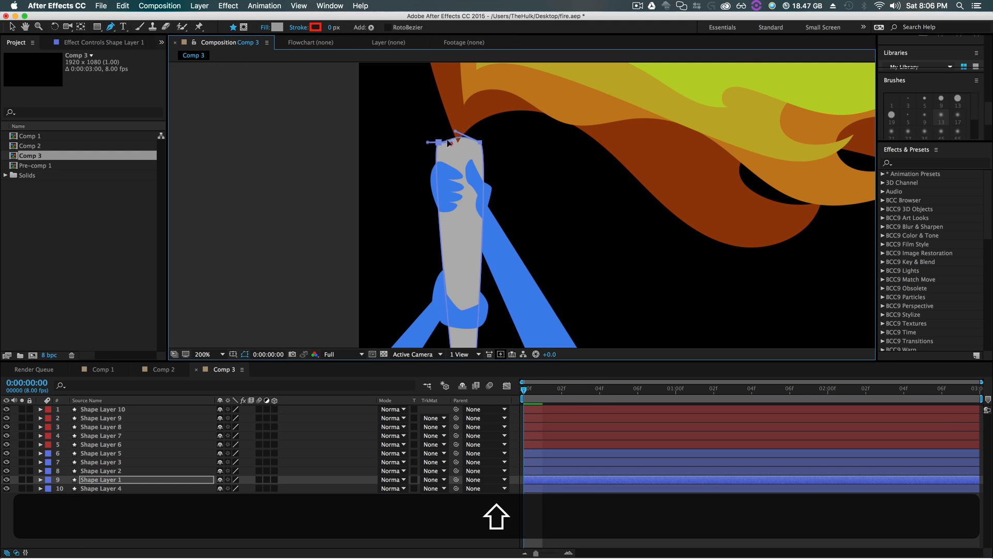
left_click_drag(455, 140, 460, 147)
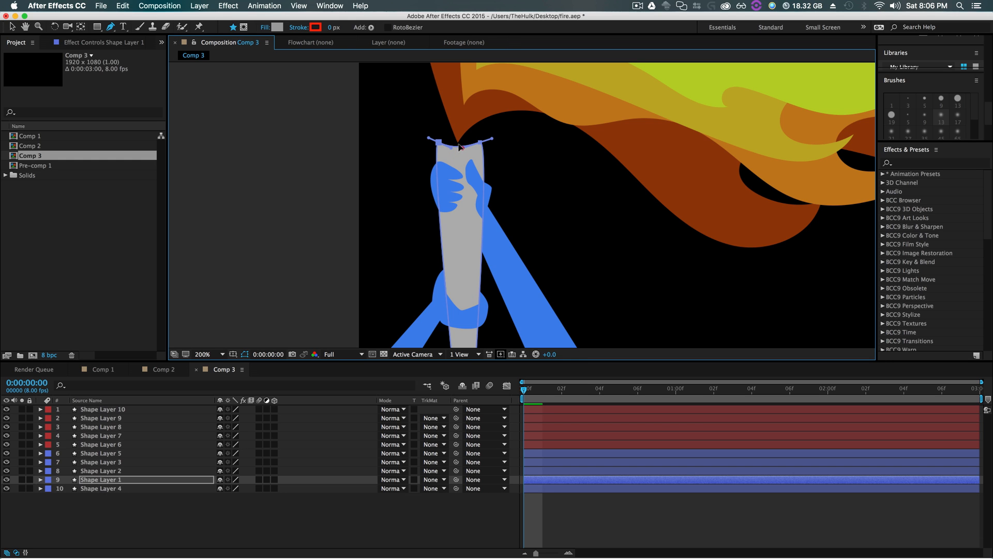
key("v")
left_click(261, 522)
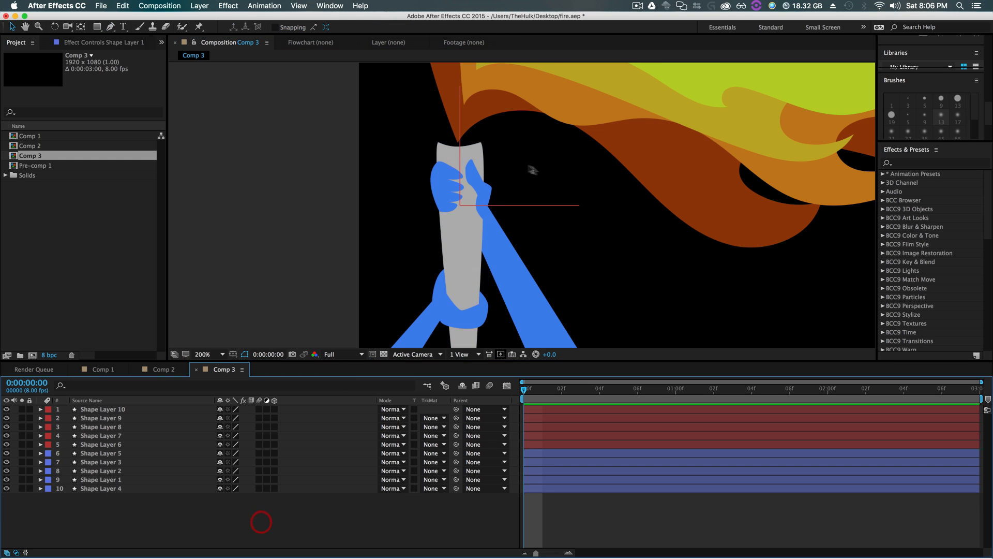
- Select all the flame, torch and arm shapes together and shift them to the right in the composition
scroll(533, 169, "down", 4)
left_click_drag(464, 194, 395, 175)
key("period")
key("period")
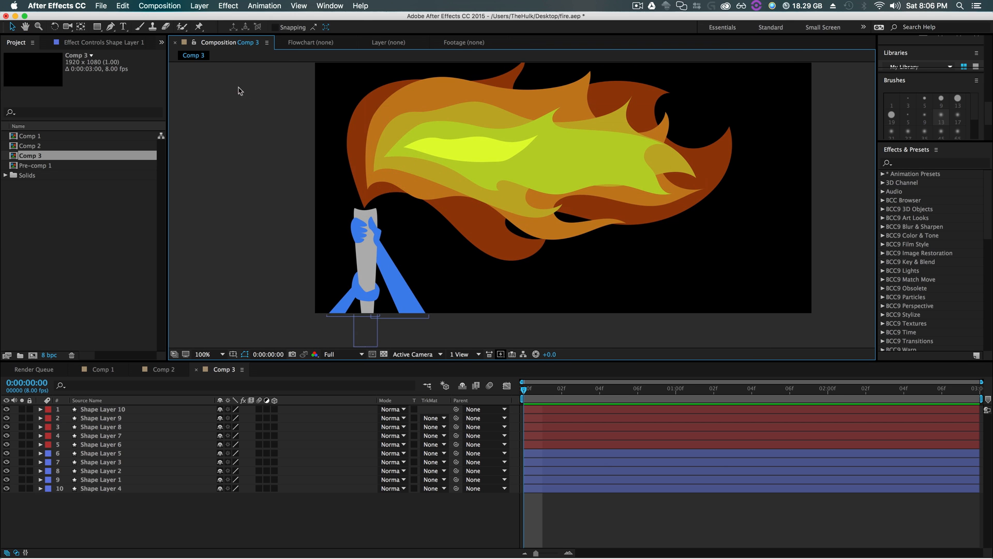
left_click_drag(240, 89, 660, 332)
left_click_drag(590, 169, 626, 166)
left_click(855, 268)
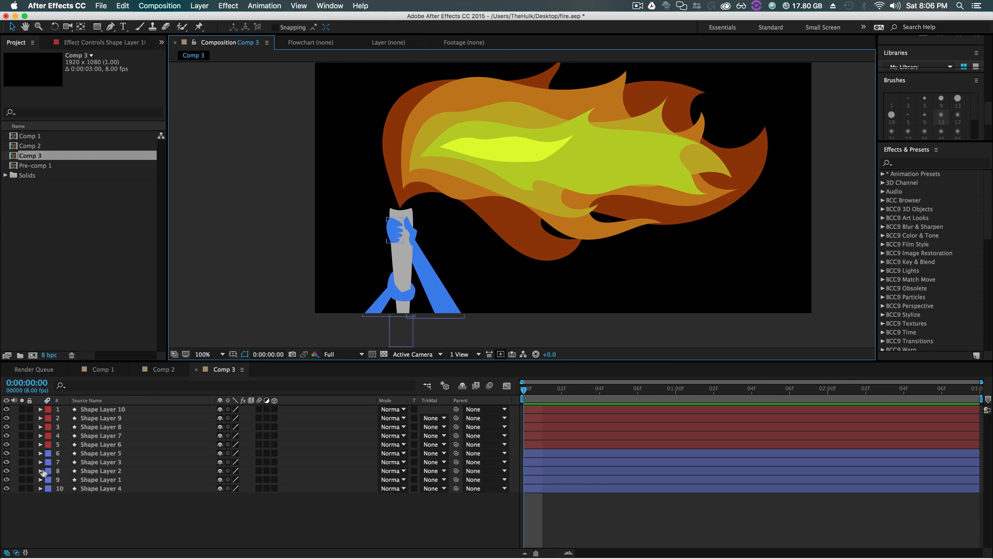
- Lock the five blue-labelled torch and arm layers, and reveal the path keyframes of Shape Layers 6 to 10
left_click_drag(29, 453, 30, 470)
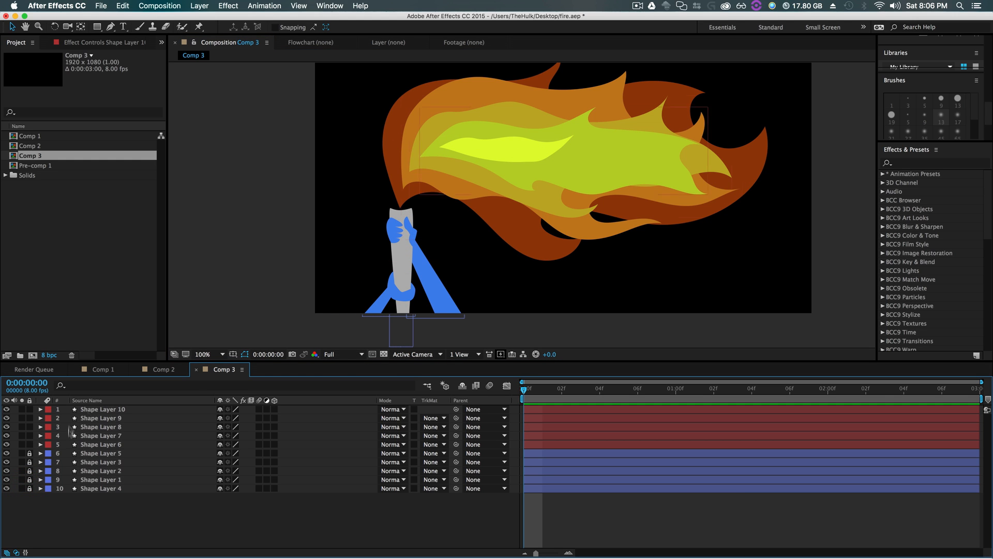
left_click(104, 409)
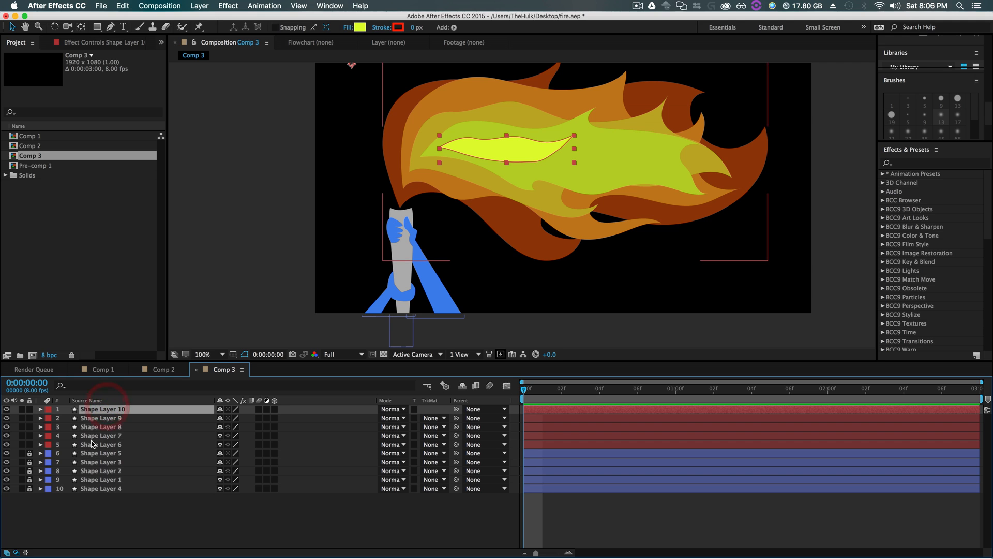
left_click(41, 409)
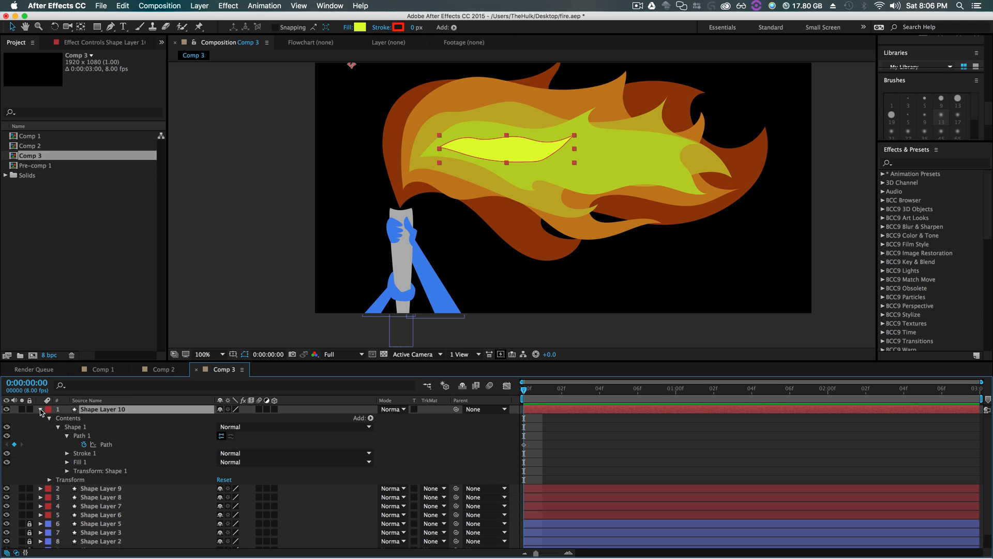
left_click(41, 410)
key("u")
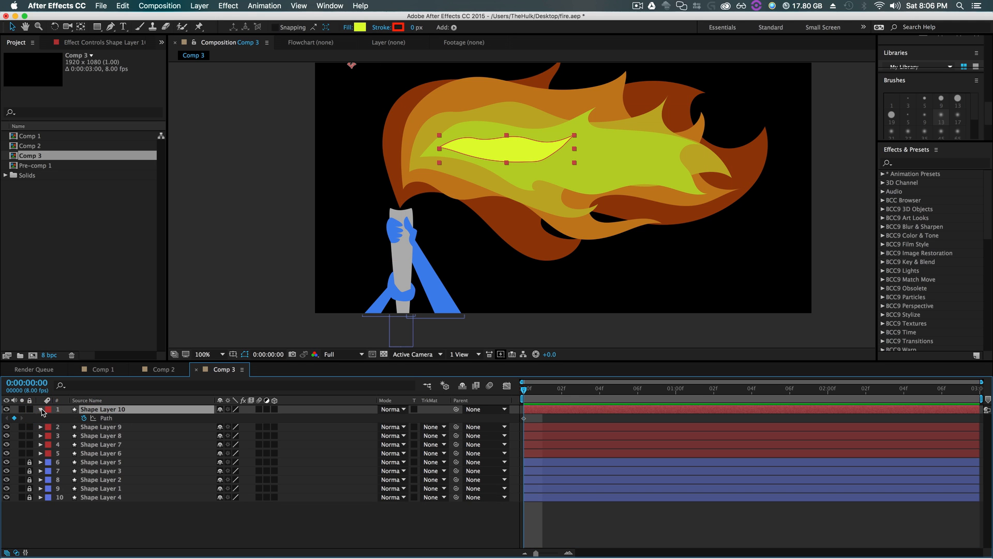
key("shift+u")
left_click(100, 444, "shift")
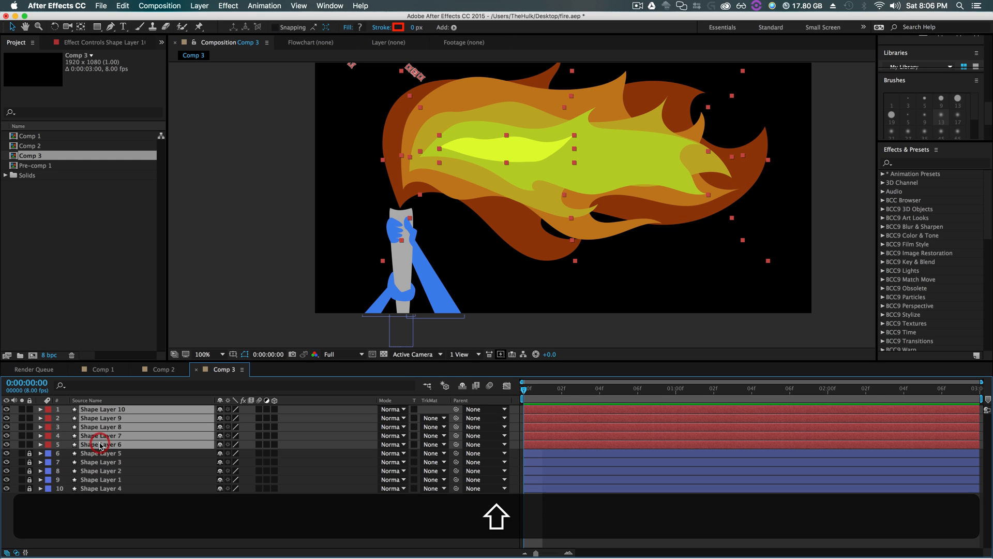
key("u")
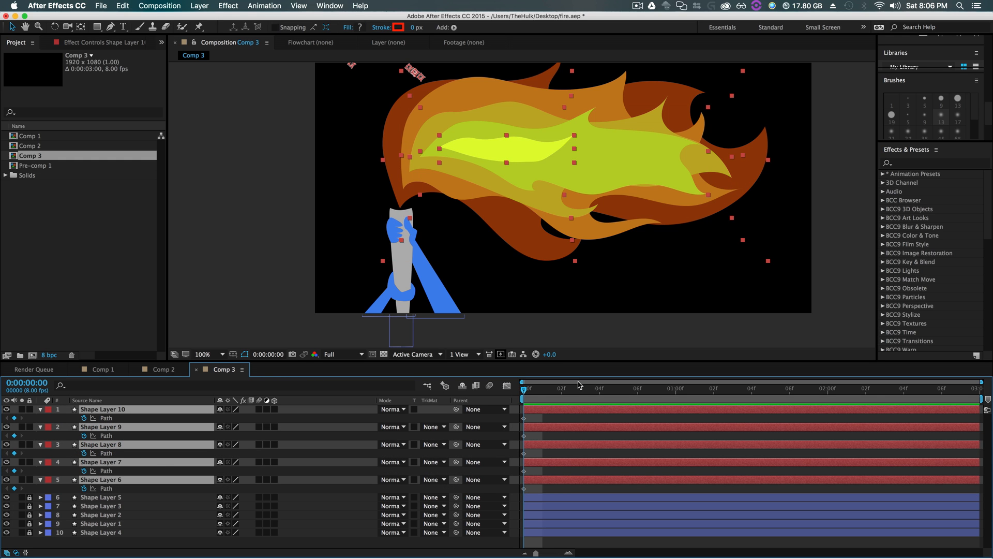
- Add a Path keyframe at frame 1 to each of the five flame layers, Shape Layers 6 to 10
key("Page_Down")
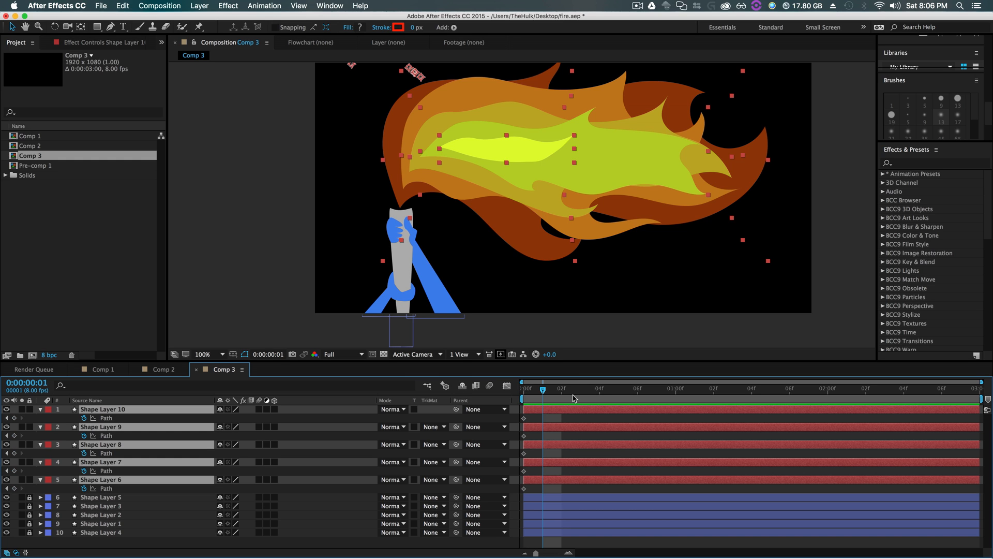
left_click(14, 418)
left_click(14, 435)
left_click(14, 453)
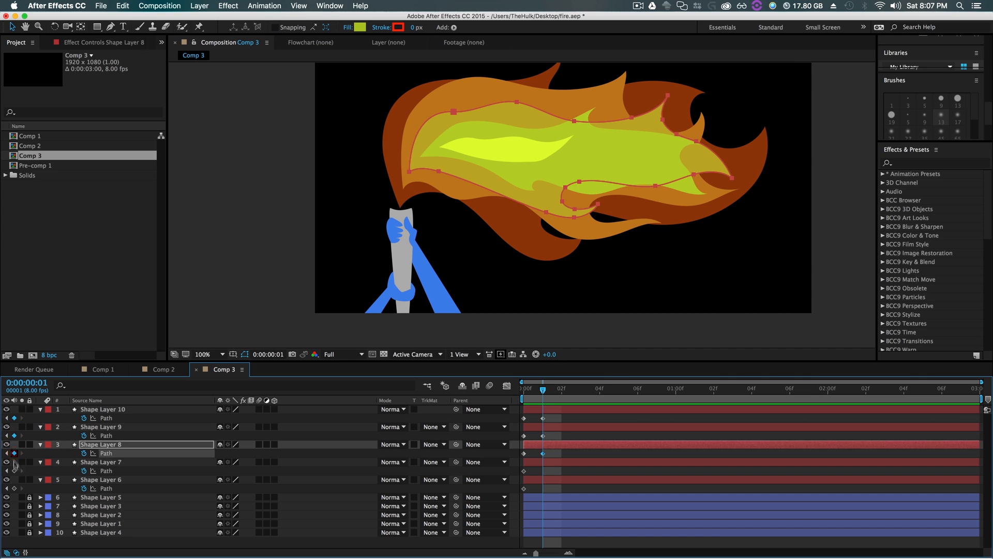
left_click(14, 471)
left_click(14, 488)
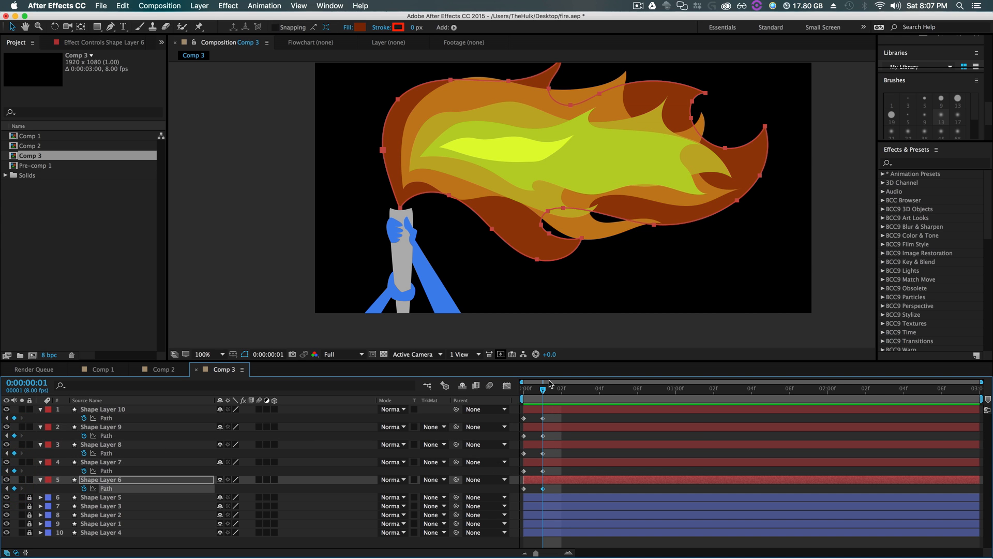
- Step back and forth between frames 0 and 2 to examine the held flame drawing, ending on frame 2
left_click_drag(545, 391, 524, 400)
key("Page_Down")
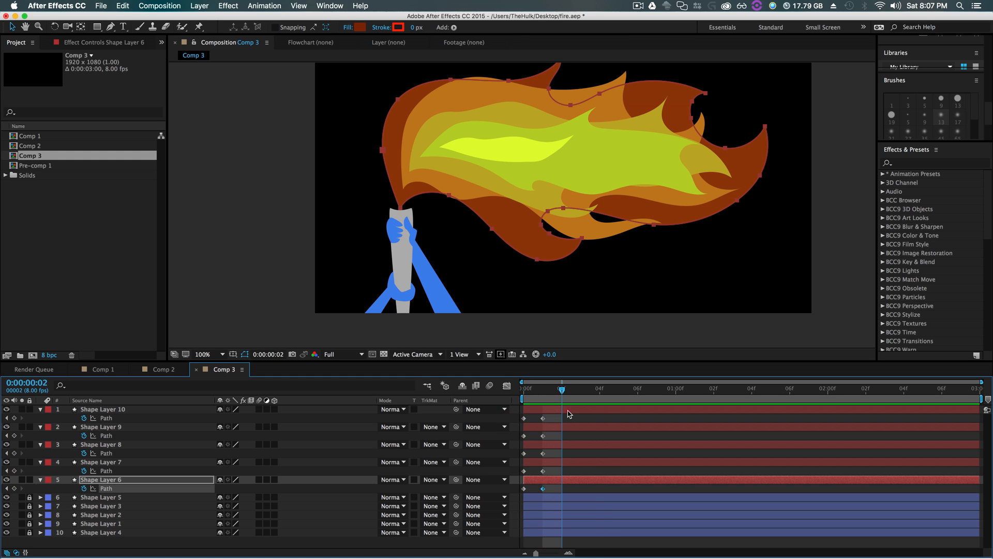
key("Page_Up")
key("Page_Up")
key("Page_Down")
key("Page_Down")
key("Page_Up")
key("Page_Up")
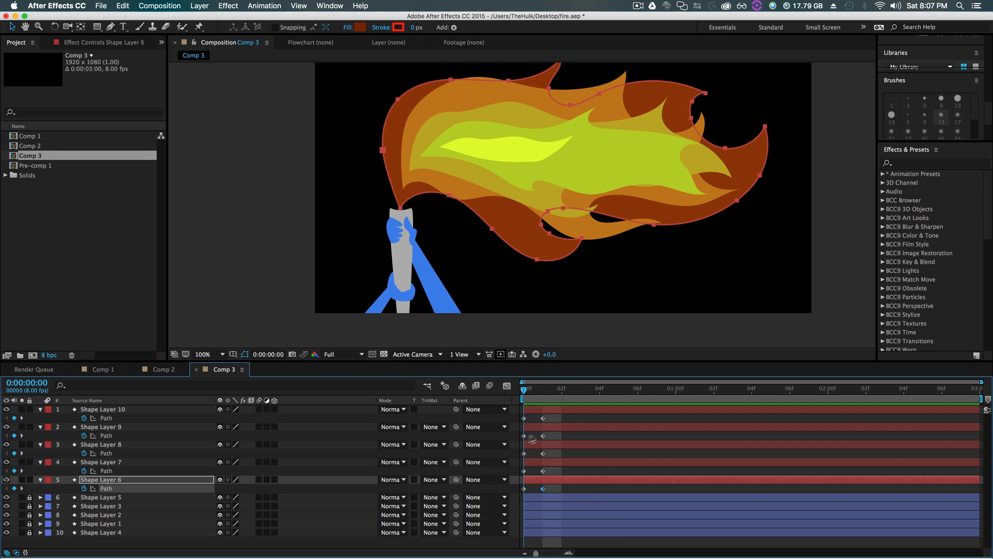
key("Page_Down")
key("Page_Down")
left_click_drag(567, 412, 568, 372)
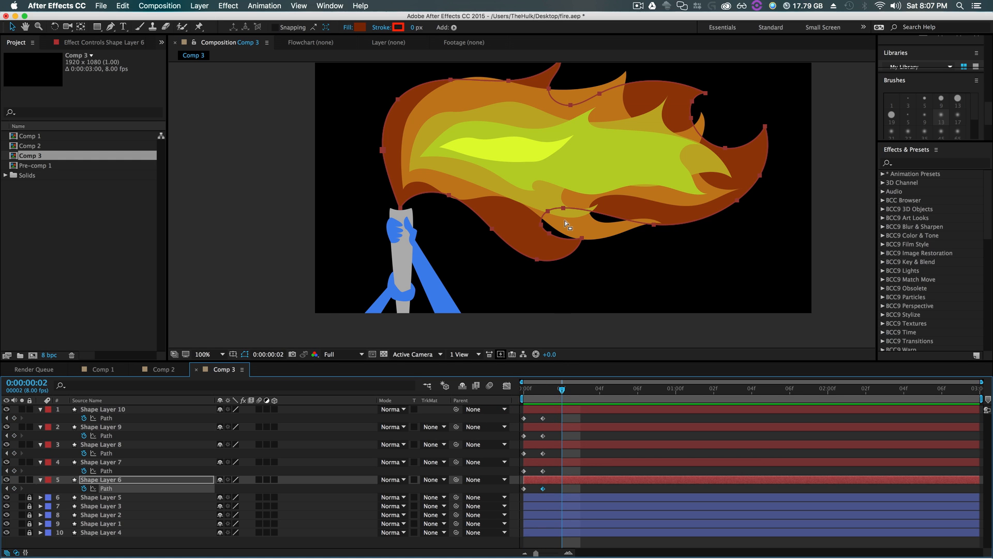
- At frame 2, move the path points of Shape Layer 6 to reshape the dark flame's lower tongue and right tip
scroll(564, 221, "up", 2)
scroll(558, 223, "down", 2)
left_click(243, 161)
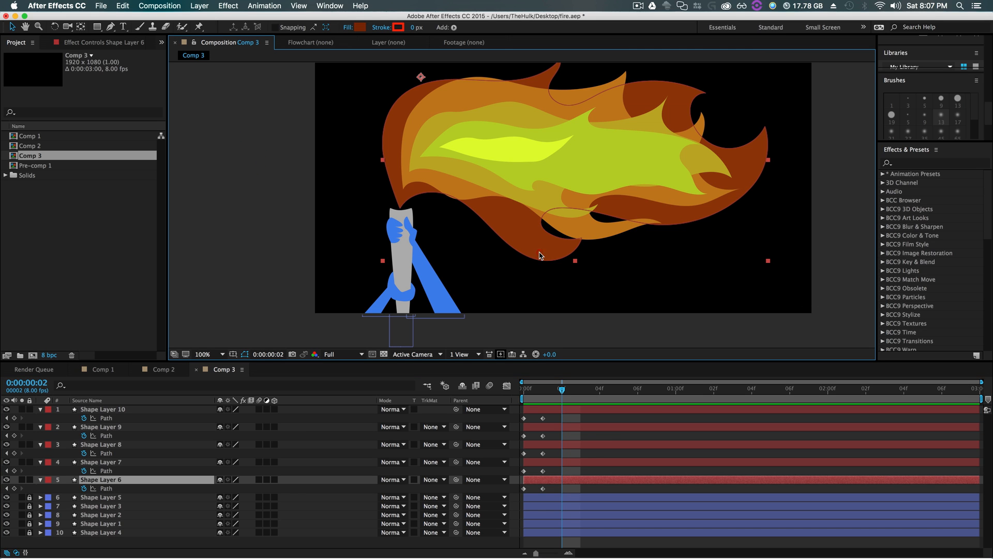
left_click(106, 489)
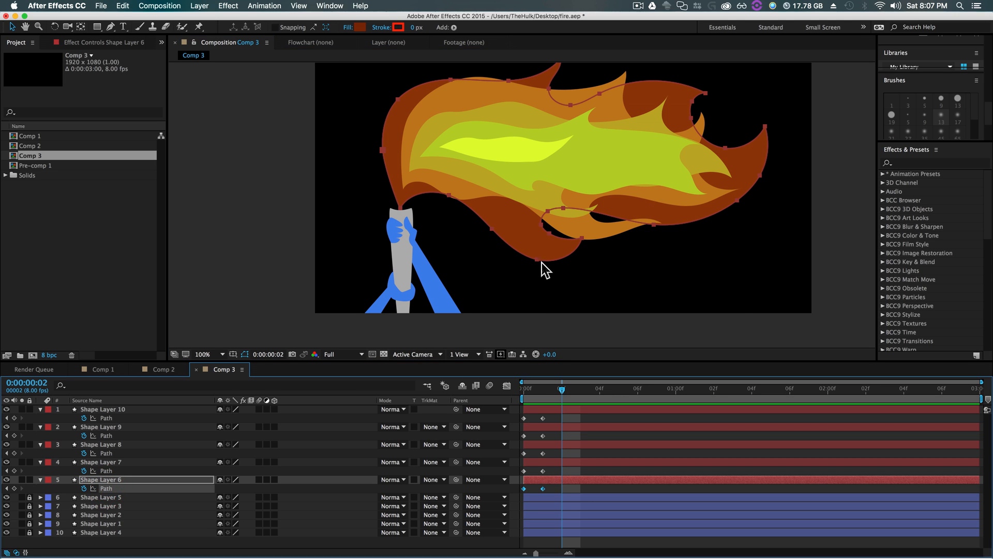
left_click_drag(538, 265, 567, 199)
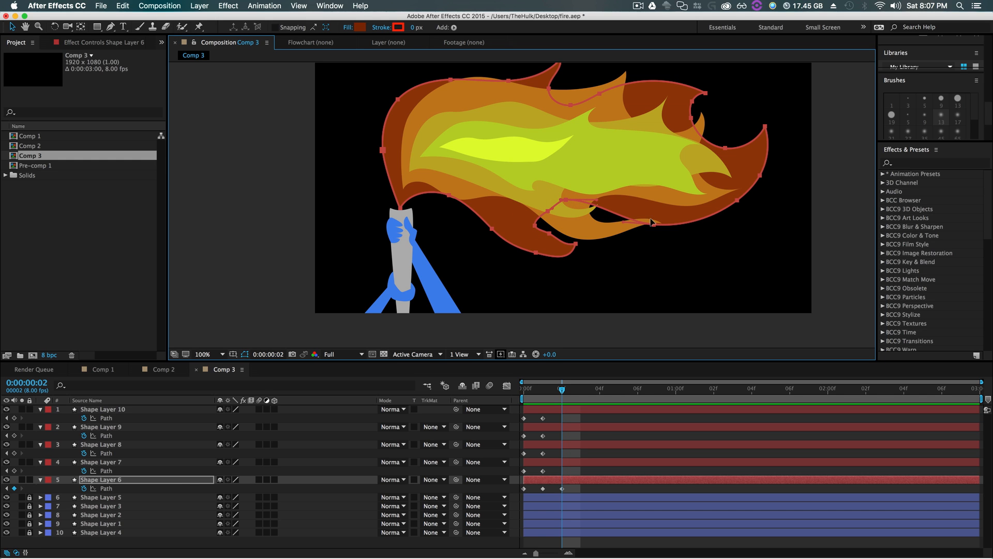
left_click_drag(653, 225, 657, 219)
left_click_drag(737, 200, 730, 137)
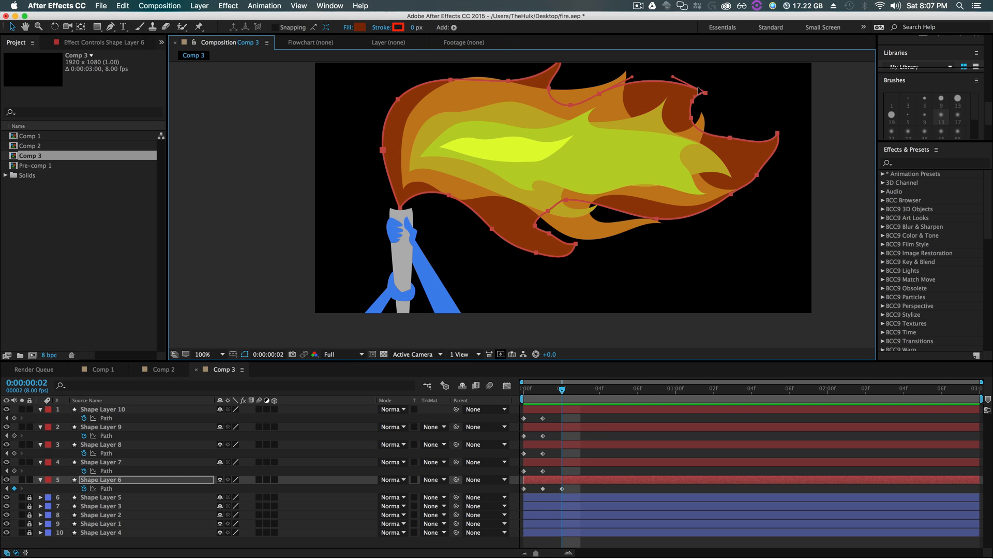
- Pull the dark flame's upper spikes and dips to new positions, move its left edge inward and adjust its base at frame 2
left_click_drag(705, 93, 681, 127)
left_click_drag(549, 89, 448, 146)
key("v")
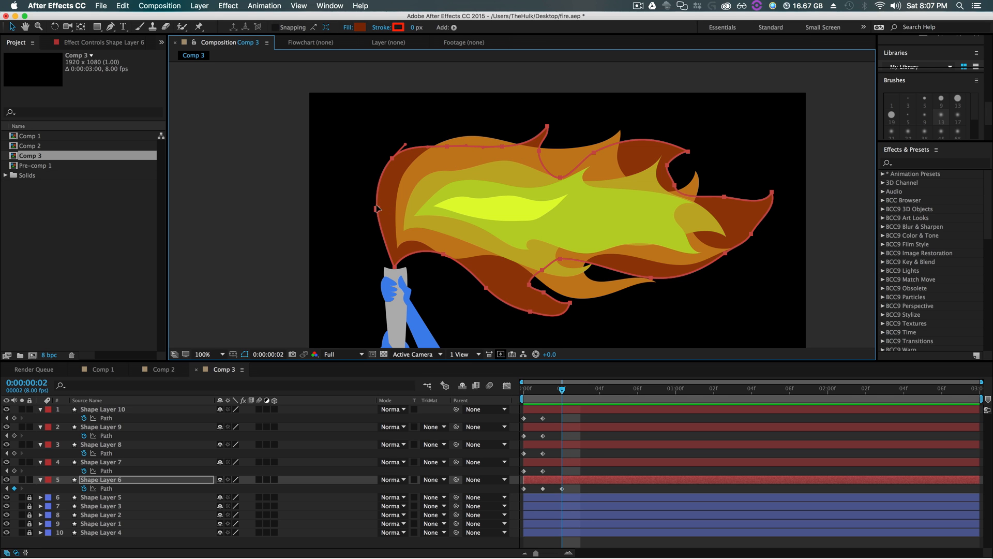
left_click_drag(377, 208, 386, 210)
left_click_drag(392, 158, 398, 162)
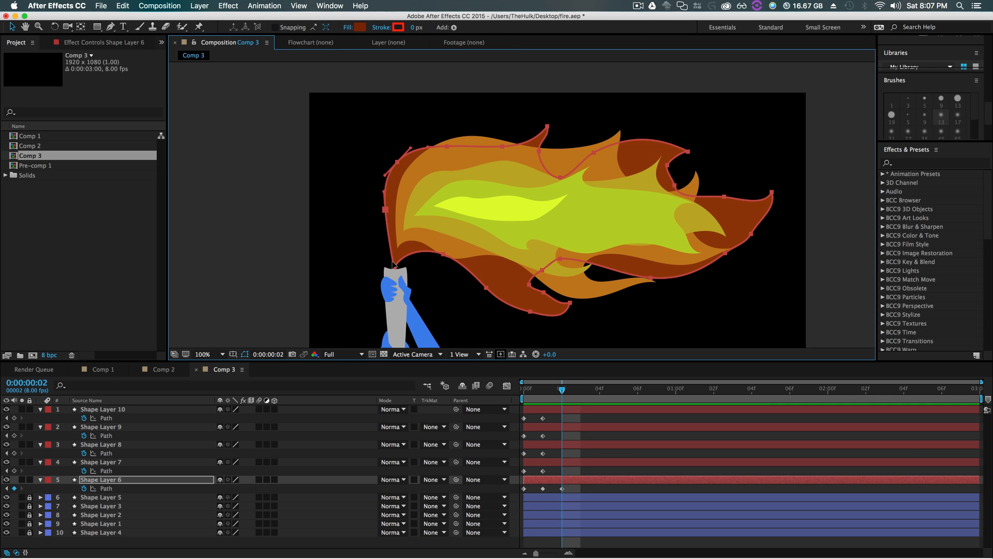
left_click_drag(393, 264, 445, 252)
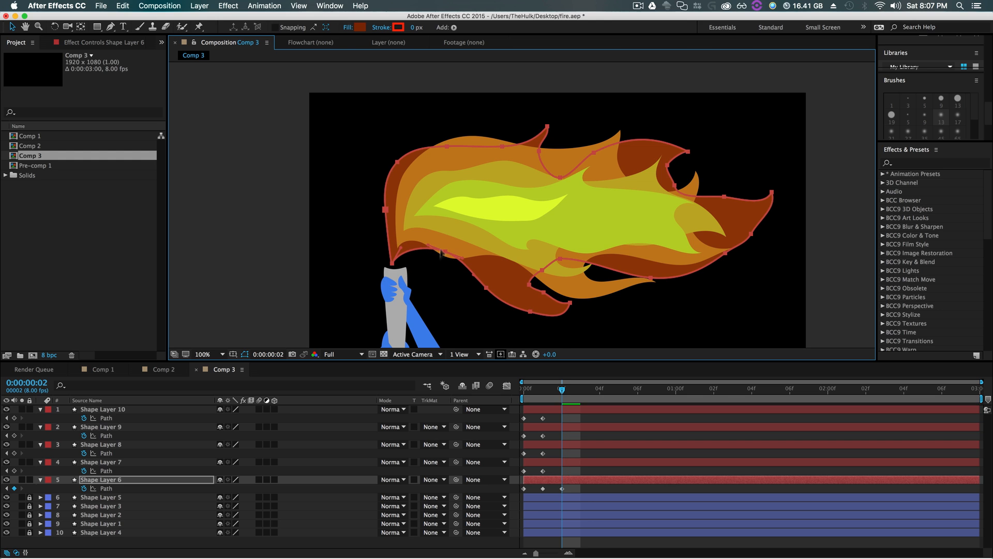
- Compare the dark flame with the neighbouring frames and smooth the inner curve of its lower tongue at frame 2
mouse_move(561, 389)
left_mouse_down()
mouse_move(545, 391)
mouse_move(562, 396)
left_mouse_up()
left_click(540, 291, "shift")
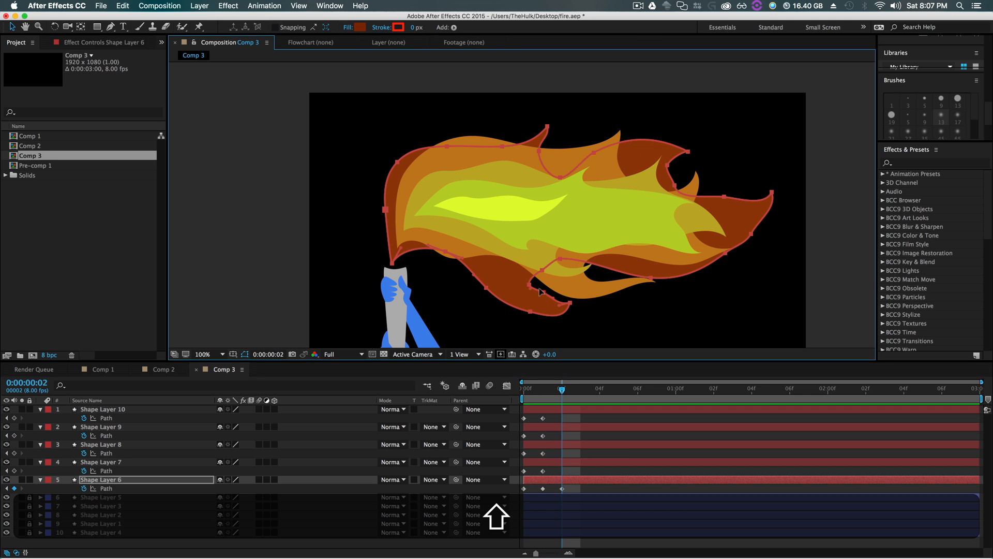
left_click(562, 394)
left_click_drag(562, 394, 558, 408)
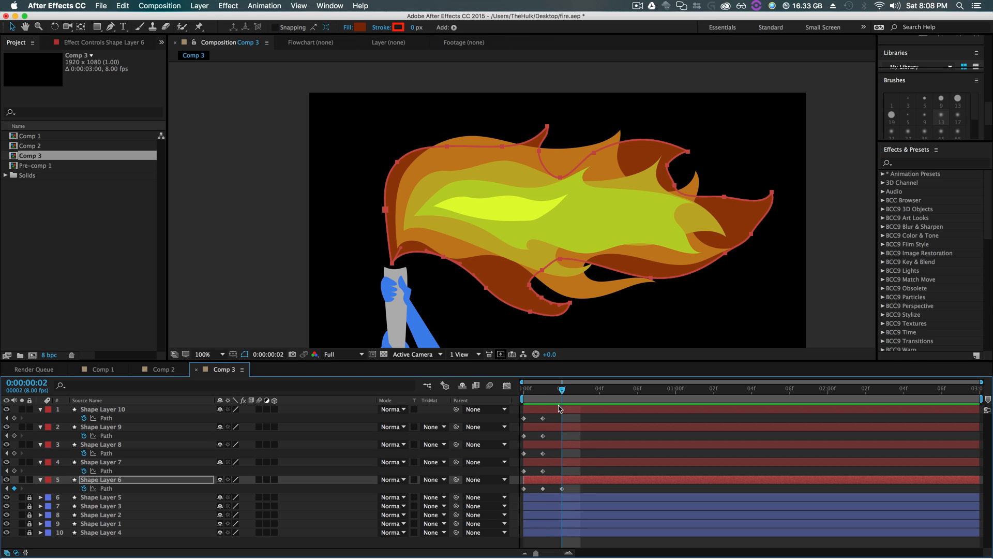
left_click(527, 310)
- Fine-tune the points along the dark flame's lower right edge, right notches and upper dip at frame 2
left_click(649, 280)
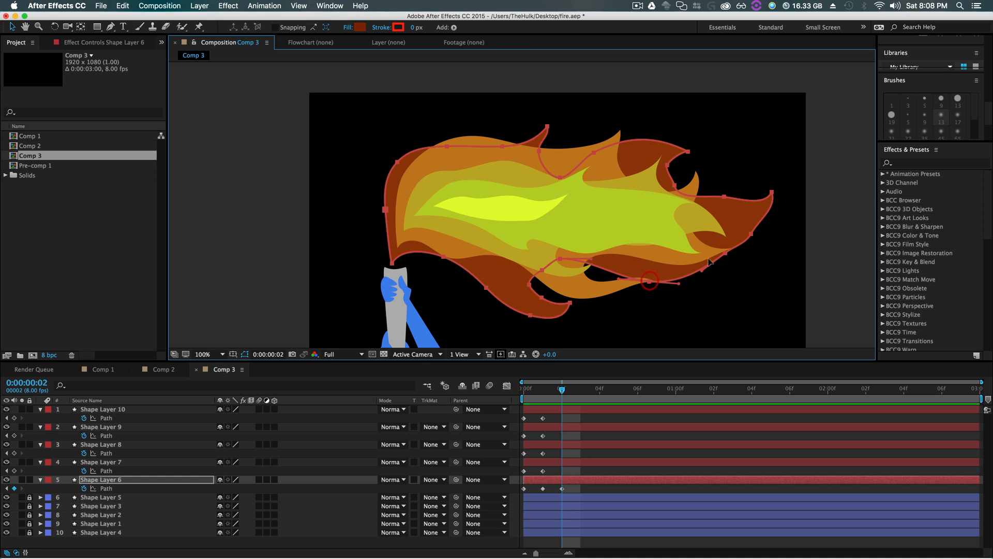
left_click(725, 255)
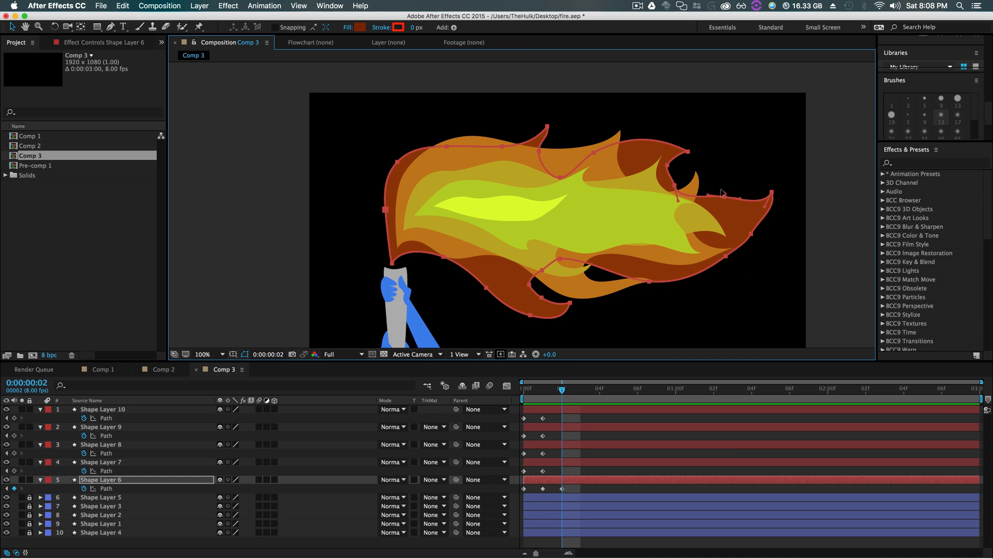
left_click(723, 193)
left_click(675, 182)
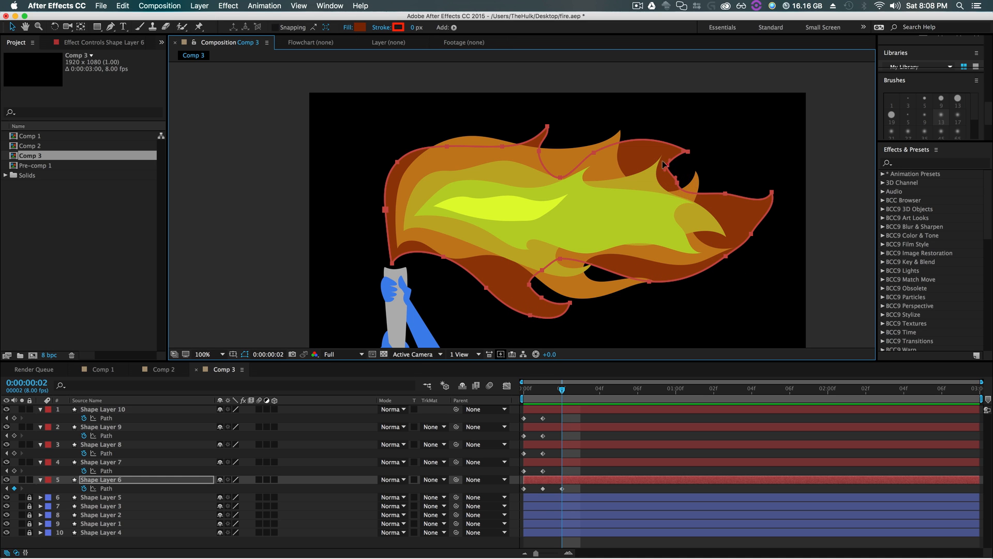
left_click(664, 165)
left_click(592, 149)
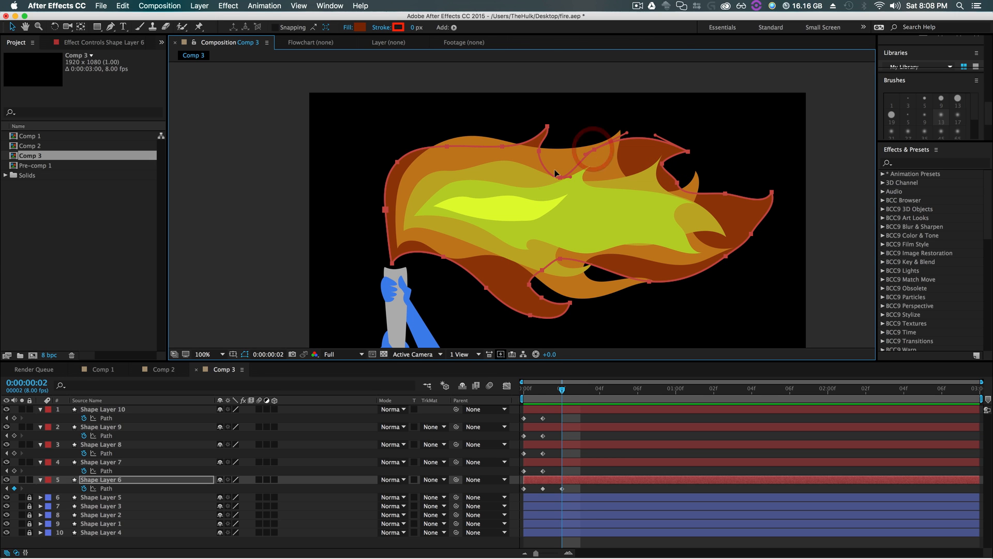
left_click(560, 172)
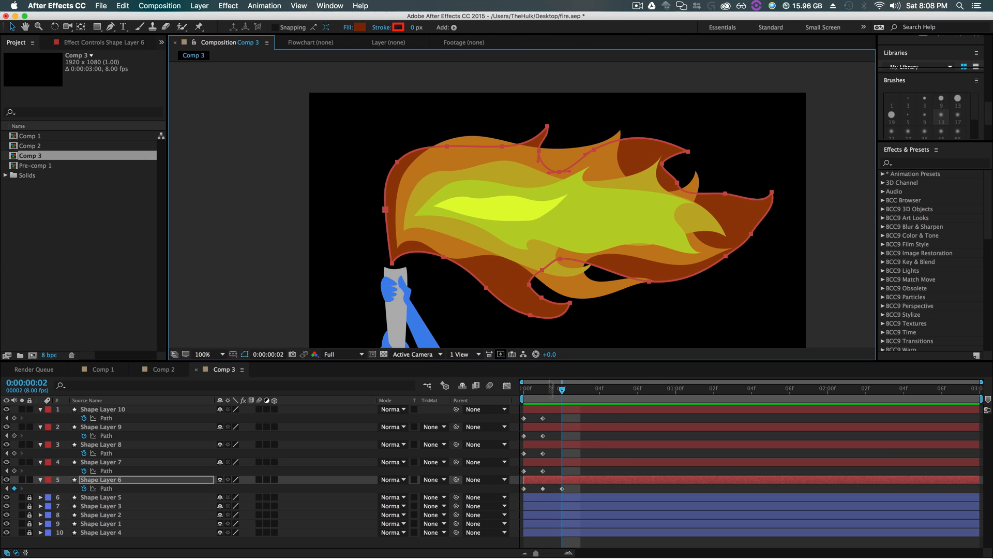
- Add a Path keyframe to Shape Layer 6 at frame 3 to hold the reshaped dark flame
left_click(580, 388)
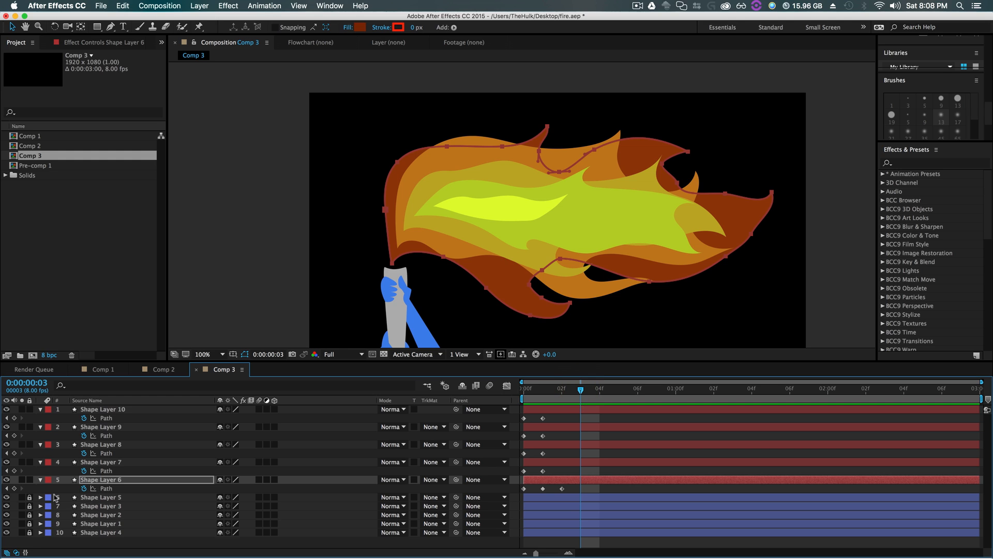
left_click(14, 488)
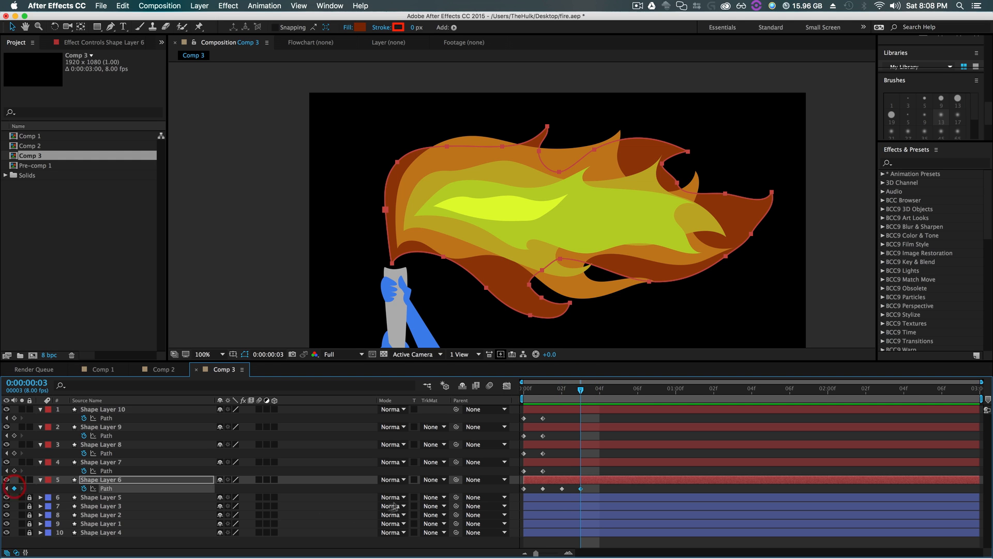
- At frame 4, adjust the dark flame's inner tongue curve, lower right edge and lower left curve on Shape Layer 6
left_click(599, 389)
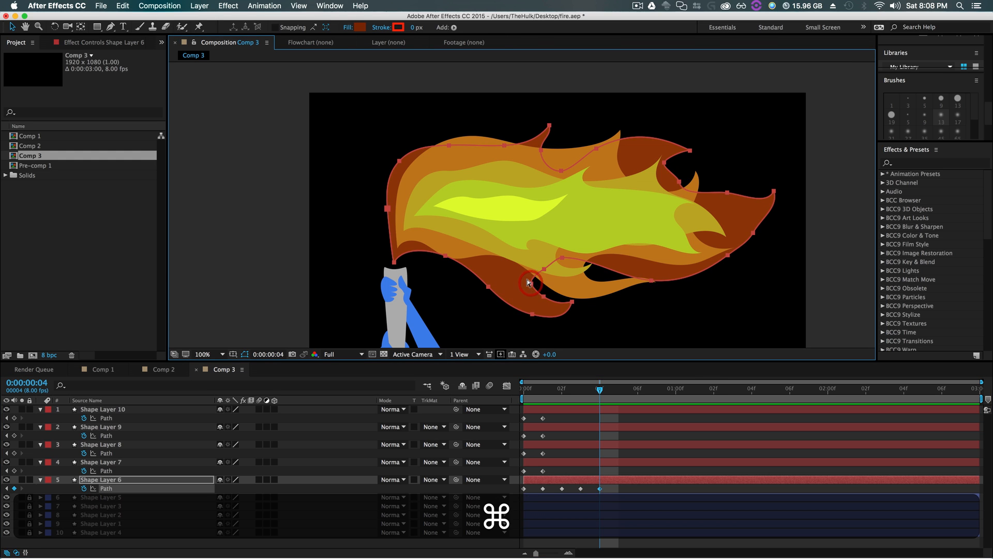
key("super+z")
key("shift+super+z")
left_click_drag(540, 268, 544, 271)
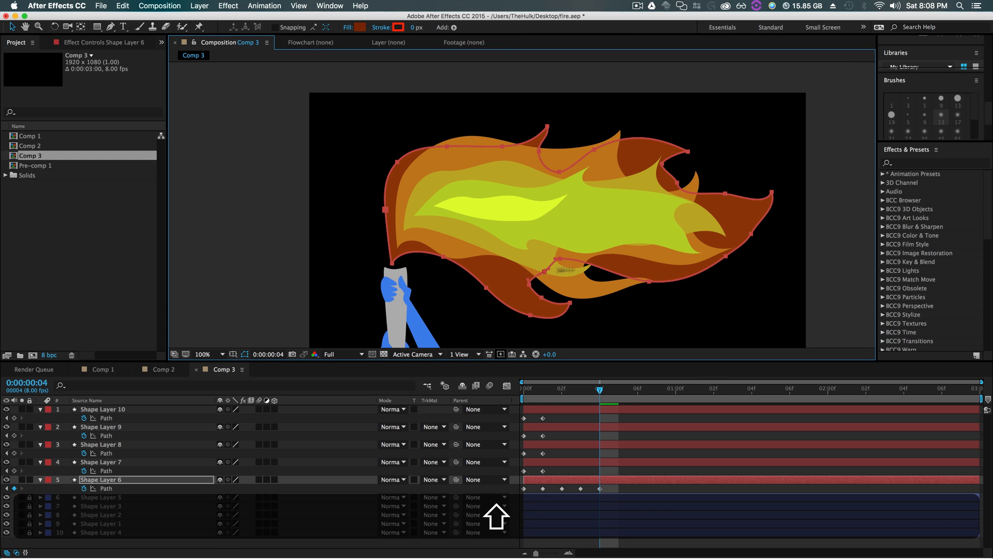
left_click(649, 279)
left_click_drag(649, 276, 650, 278)
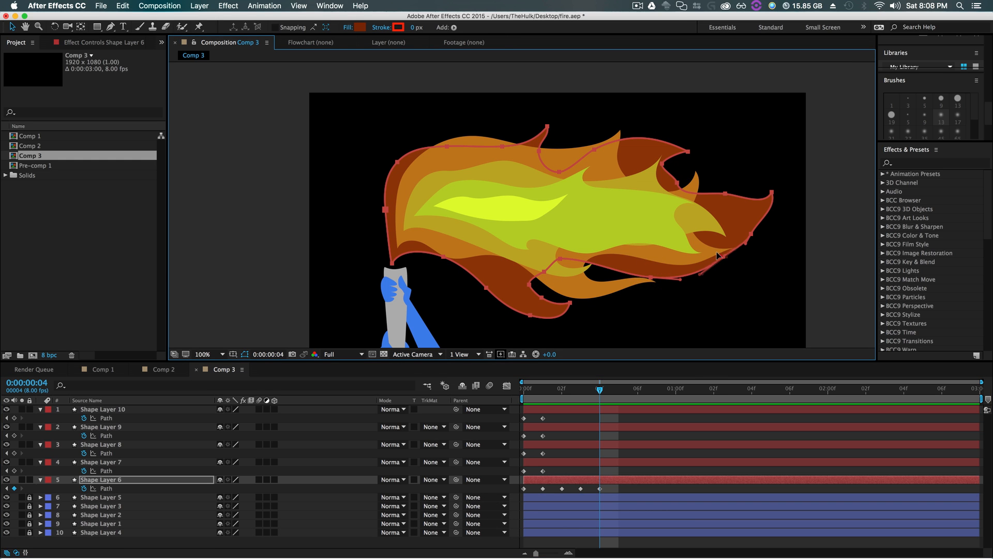
left_click_drag(726, 255, 722, 256)
left_click(441, 252)
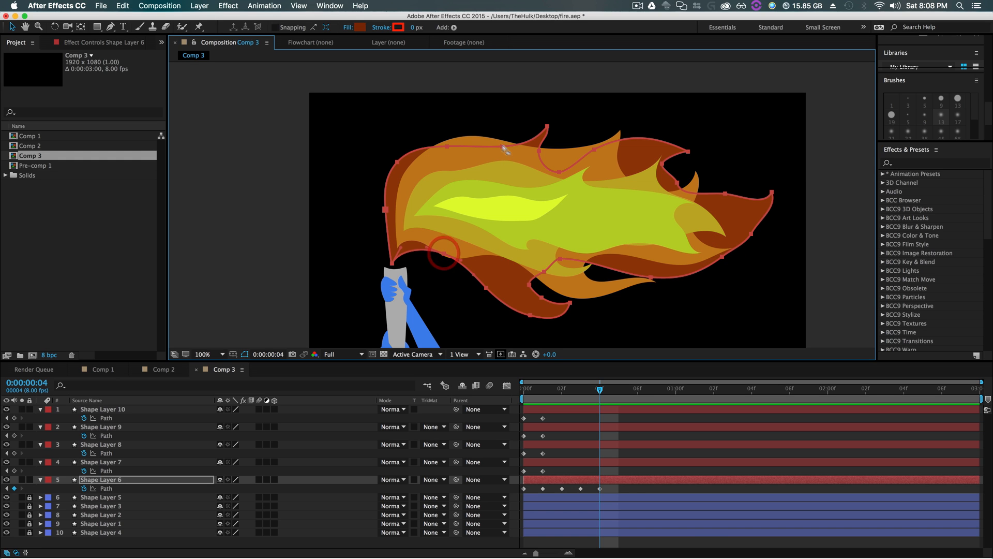
- Shift the dark flame's upper edge points, upper spikes, right notch and right tip at frame 4
left_click_drag(497, 149, 502, 151)
left_click(443, 147)
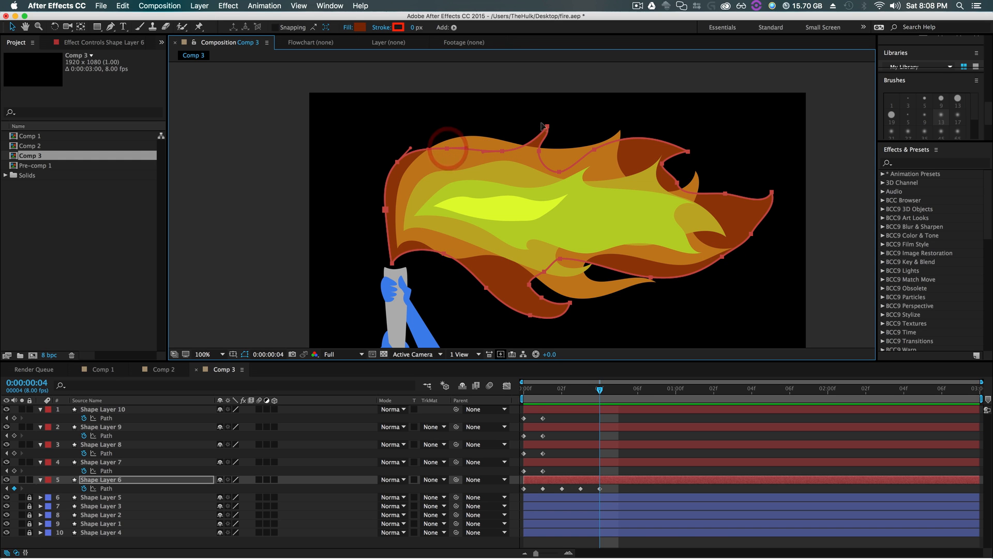
left_click(546, 123)
left_click_drag(594, 147, 691, 148)
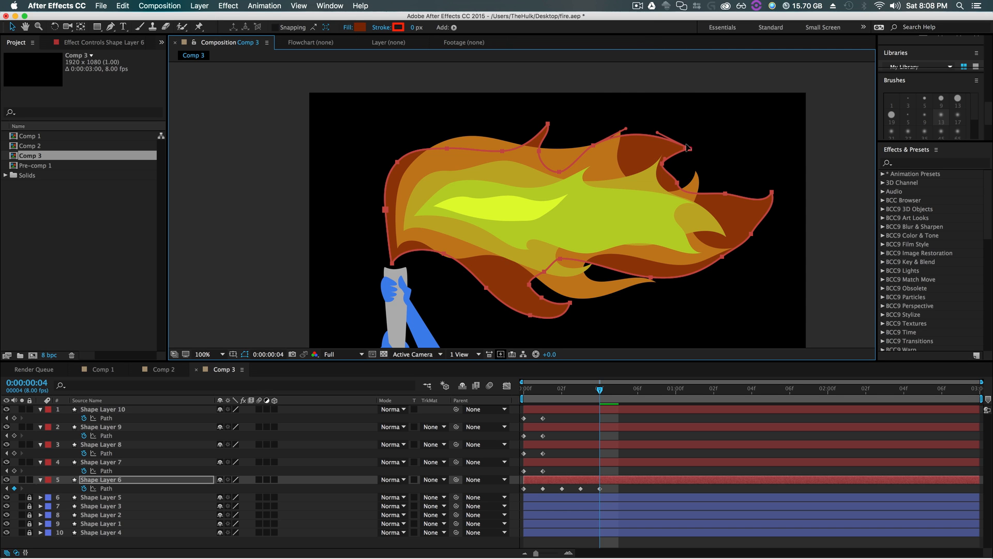
left_click(667, 164)
left_click_drag(725, 193, 766, 200)
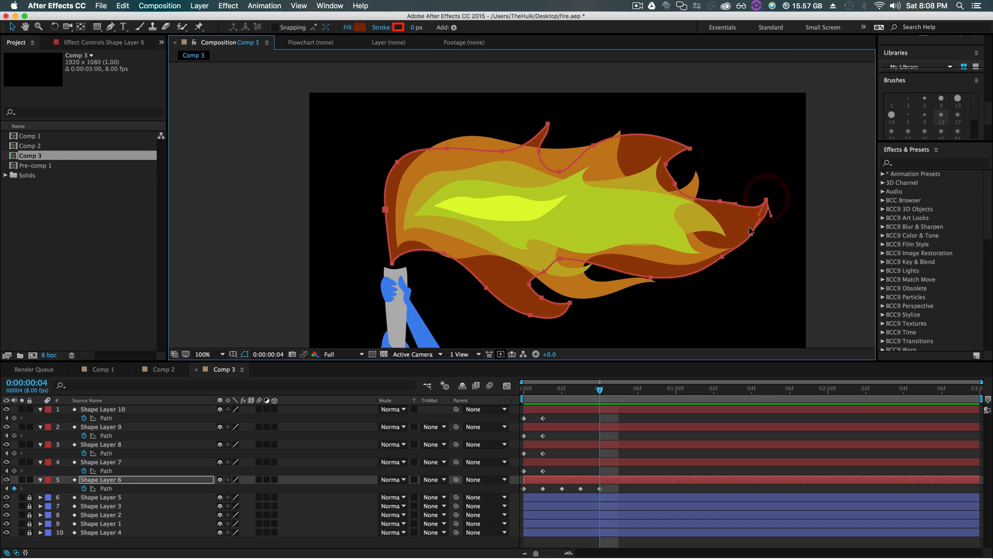
- Refine the dark flame's lower right edge, move its base and left edge, and widen its lower tongue at frame 4
left_click_drag(751, 233, 697, 276)
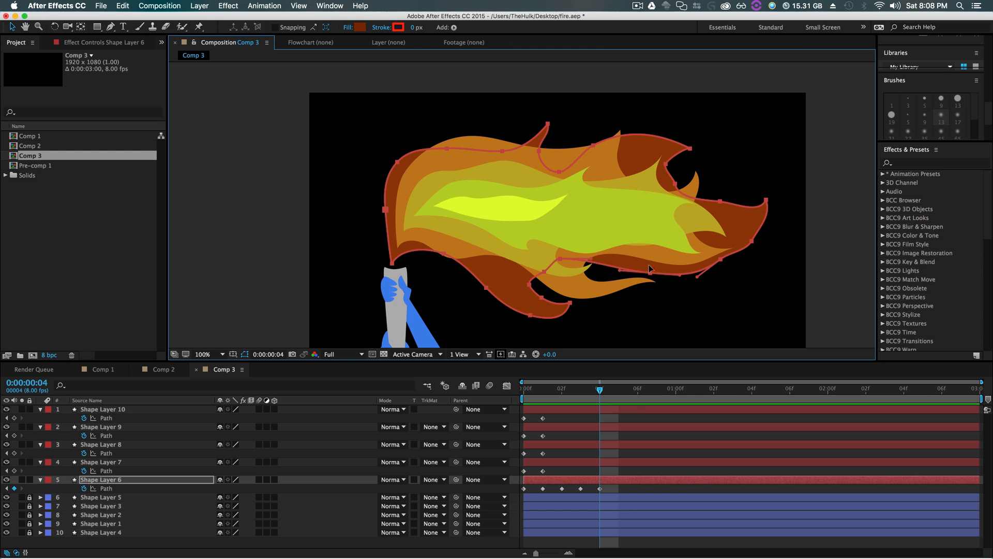
left_click(653, 268)
left_click_drag(390, 262, 395, 263)
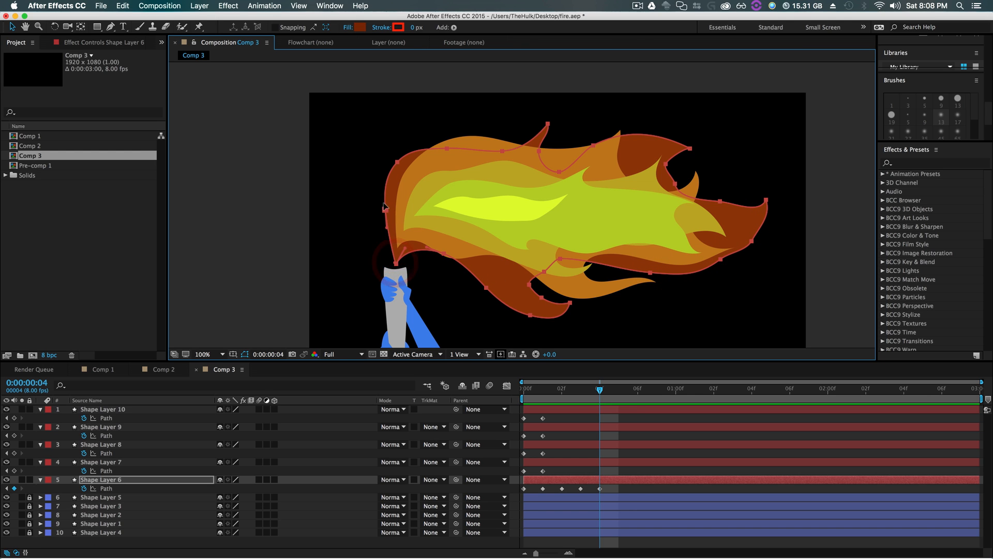
left_click_drag(385, 209, 382, 210)
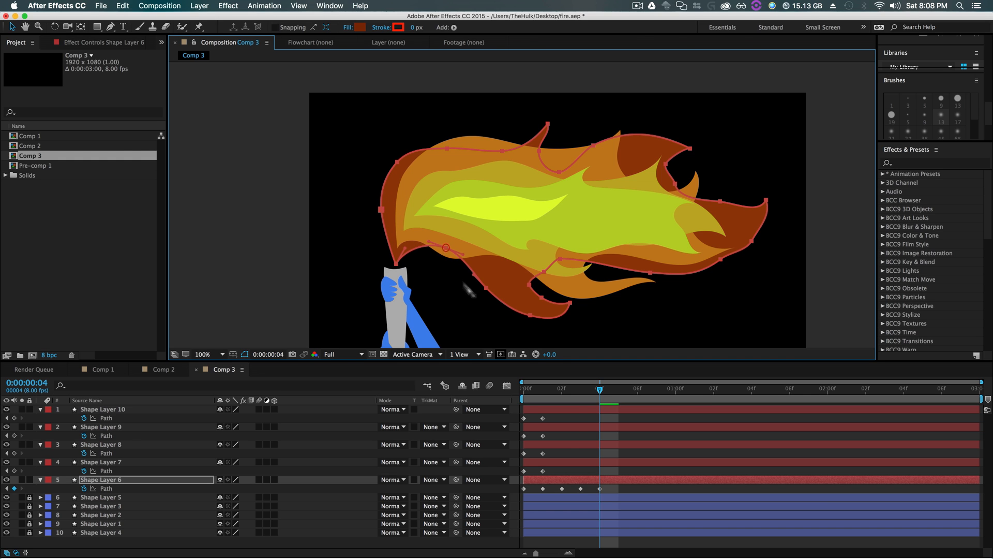
left_click_drag(486, 287, 481, 292)
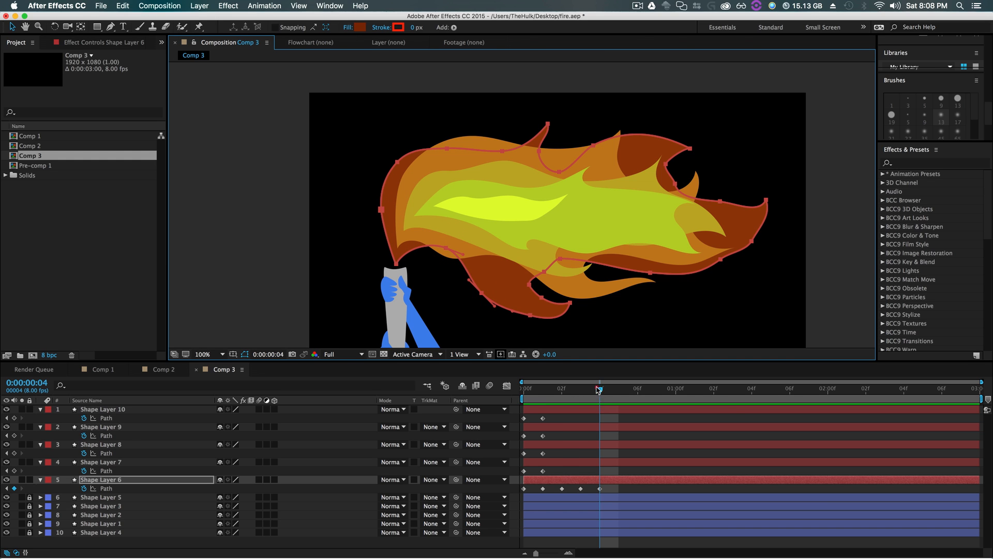
- Copy Shape Layer 6's Path keyframe from frame 4 to frame 5 to hold the dark flame
mouse_move(598, 389)
left_mouse_down()
mouse_move(525, 389)
mouse_move(597, 398)
left_mouse_up()
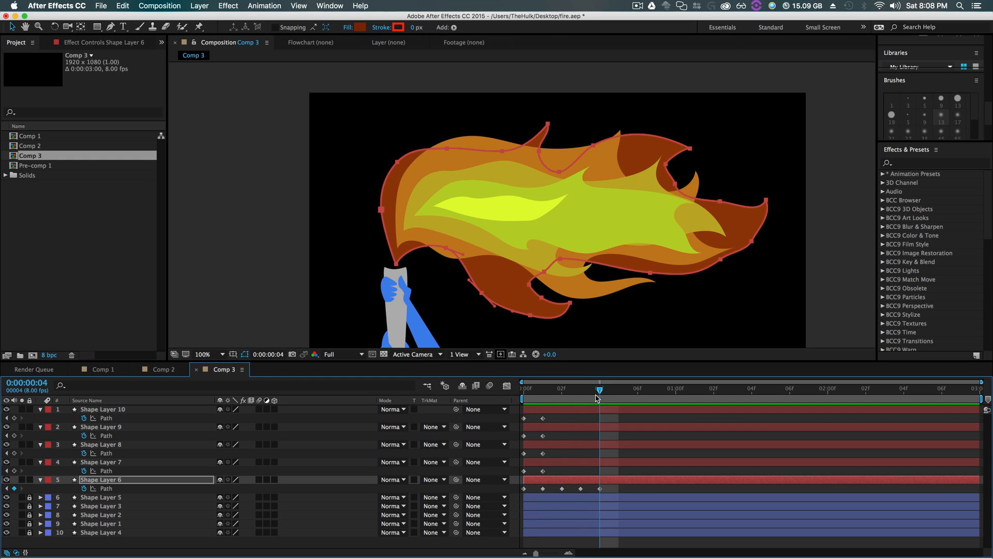
left_click(600, 488)
key("super+c")
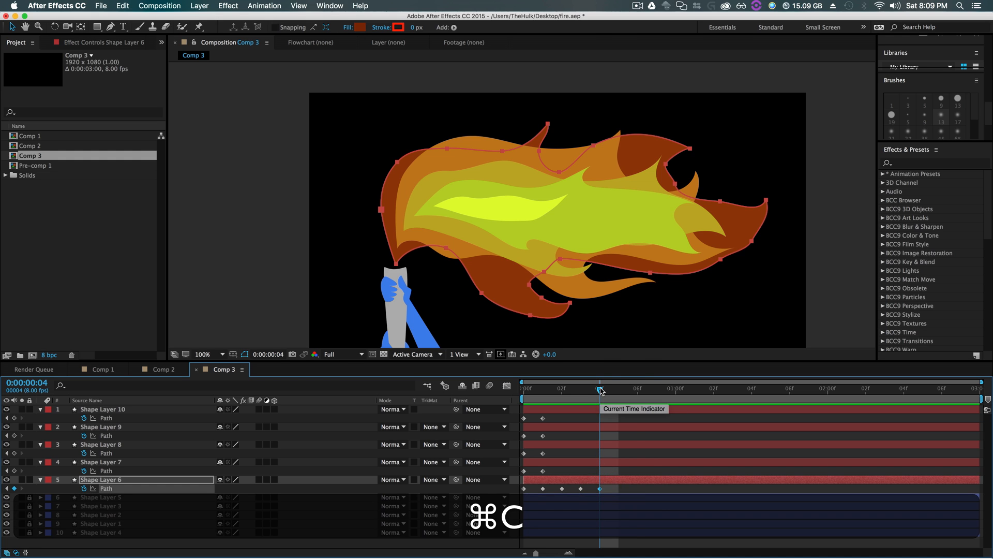
left_click(612, 393)
key("super+v")
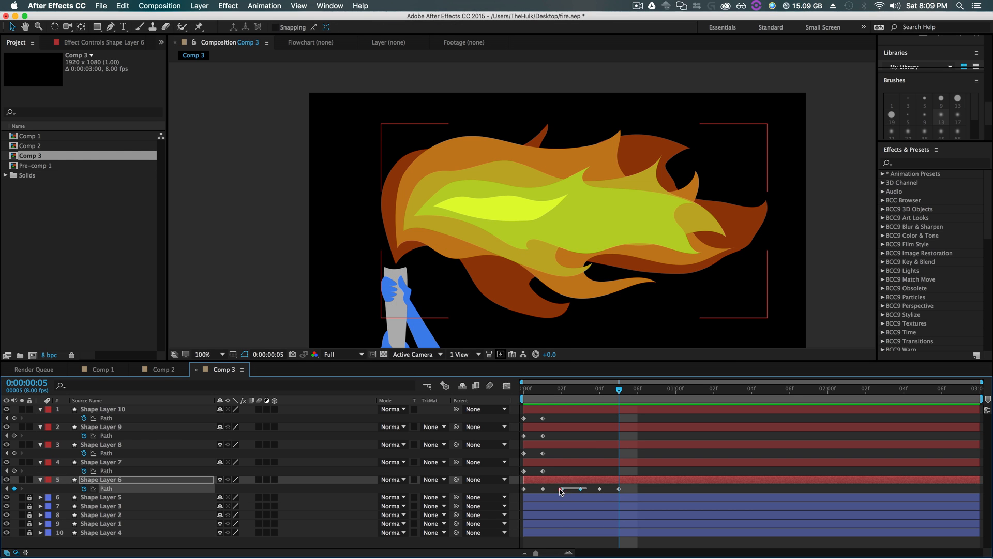
- Copy Shape Layer 6's Path keyframes at frames 2 and 3 and paste them starting at frame 6
left_click_drag(556, 491, 580, 493)
key("super+c")
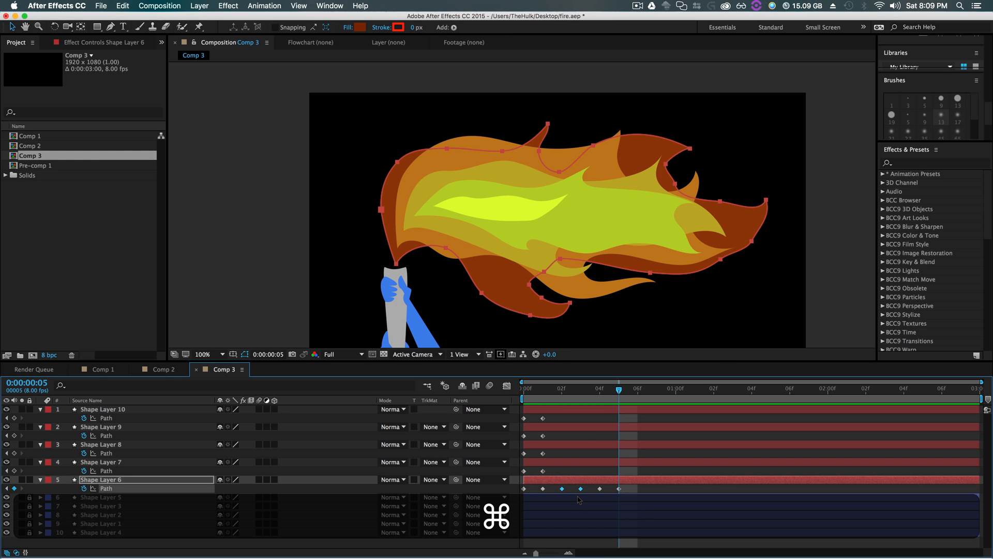
left_click_drag(621, 390, 630, 399)
key("super+v")
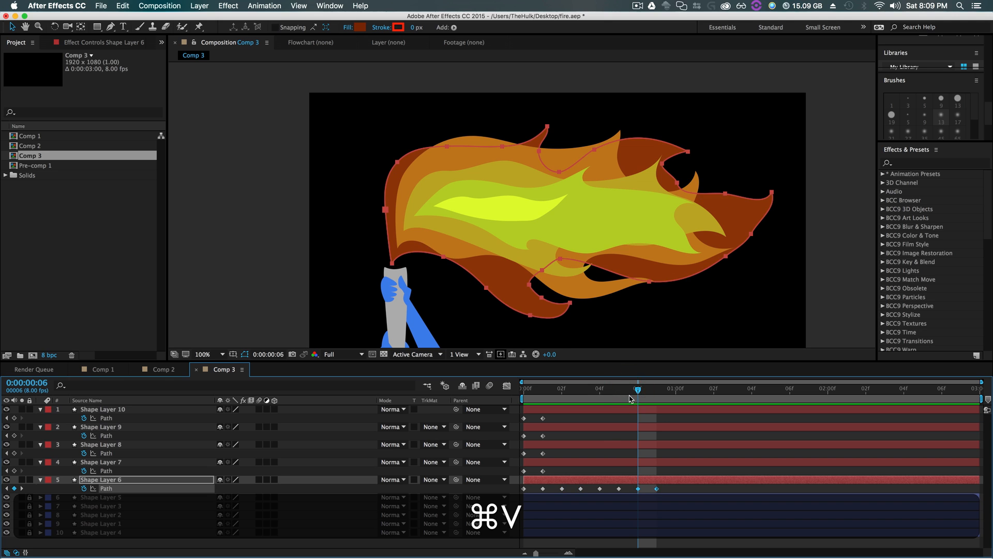
- Shorten the work area to end at 1:00f and preview the dark flame's animation
left_click_drag(981, 398, 670, 435)
key("space")
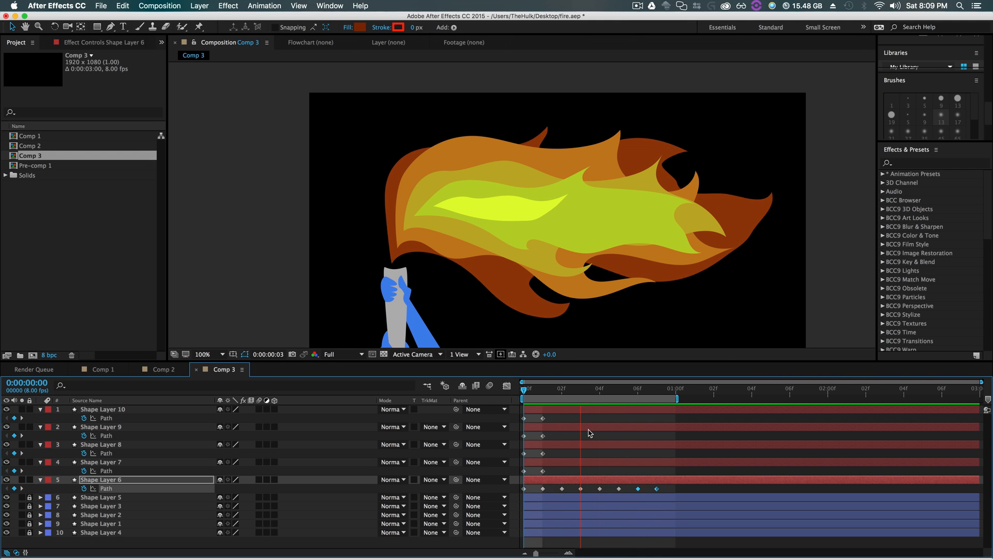
key("space")
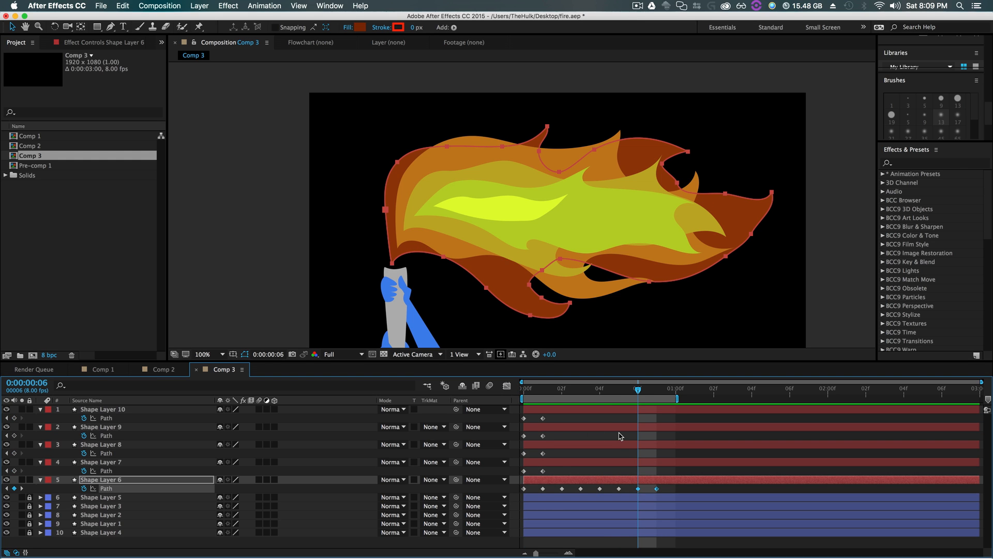
left_click_drag(639, 390, 675, 390)
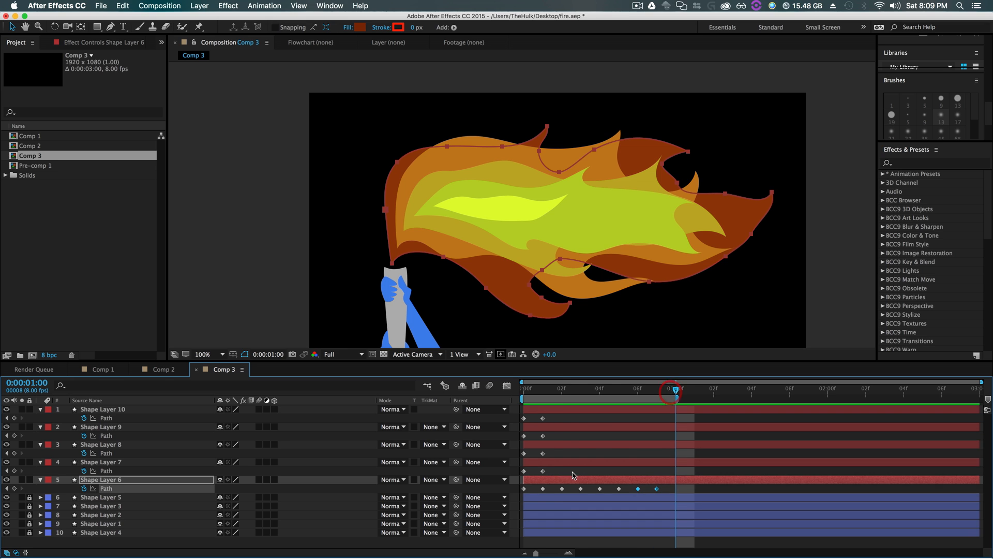
- Select Shape Layer 7 at frame 2 and reshape the orange flame's lower edge and lower right curve
left_click(573, 465)
left_click(562, 389)
left_click(543, 471)
left_click_drag(445, 260, 452, 255)
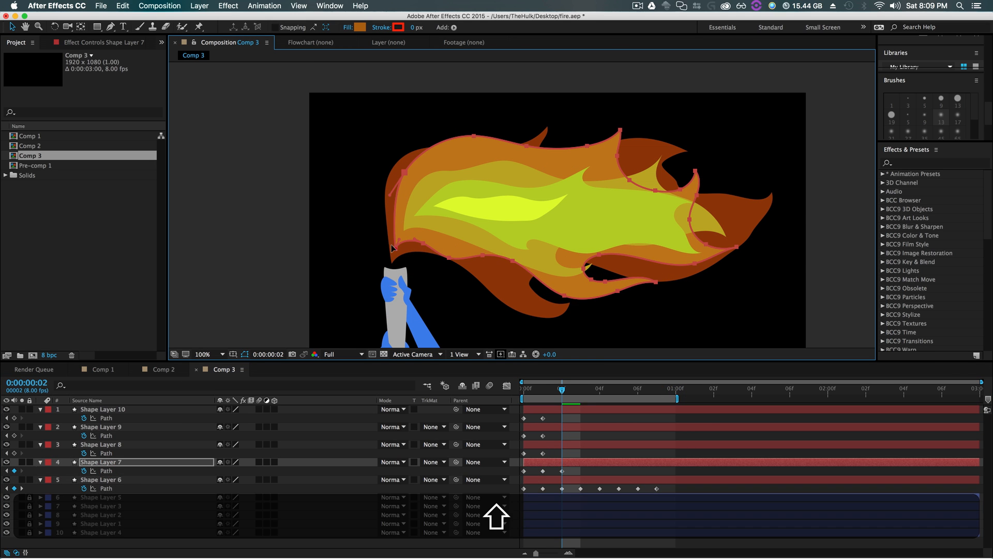
left_click(563, 293)
left_click_drag(694, 264, 697, 268)
- Reshape the orange flame's right notches and upper edge on Shape Layer 7 at frame 2
left_click_drag(689, 219, 694, 219)
left_click_drag(629, 180, 631, 173)
left_click_drag(587, 146, 587, 140)
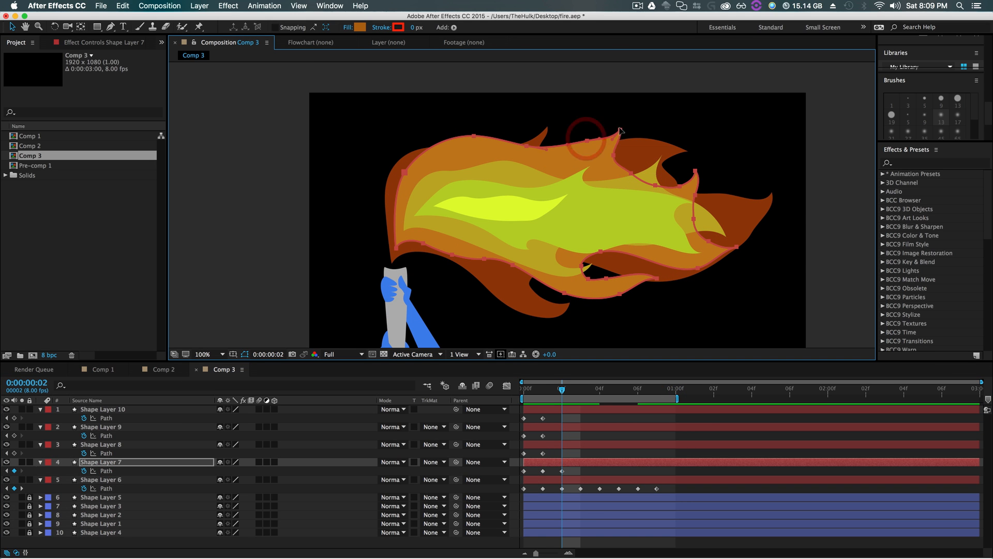
left_click_drag(474, 136, 473, 142)
left_click_drag(526, 146, 527, 142)
- Hold the orange flame's shape with a Path keyframe at frame 3 and reshape Shape Layer 7 at frame 4
left_click(580, 389)
key("super+v")
left_click(591, 396)
key("shift+super+z")
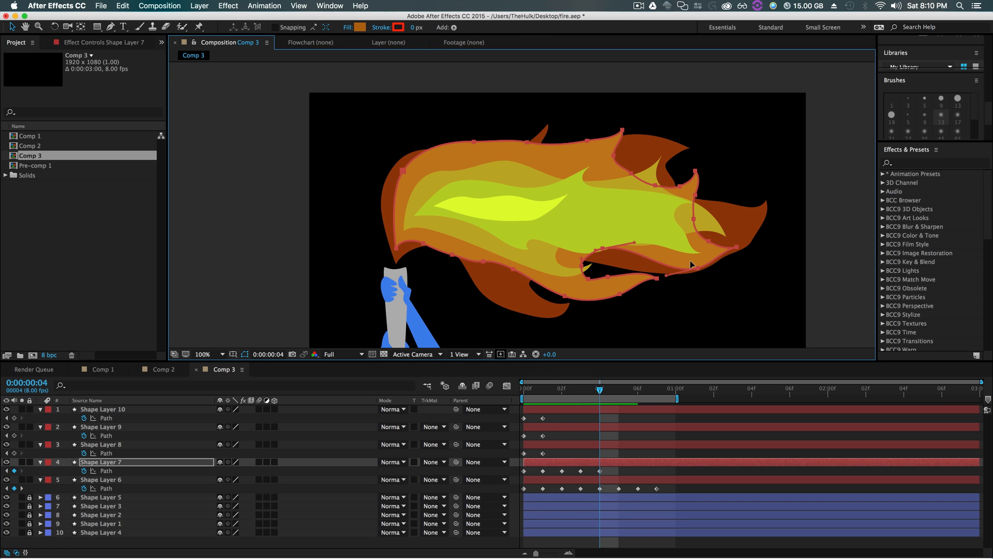
- Hold Shape Layer 7's frame 4 path at frame 5 and paste its frame 2 and 3 keyframes from frame 6
left_click(583, 392)
left_click(619, 389)
left_click(637, 390)
key("super+v")
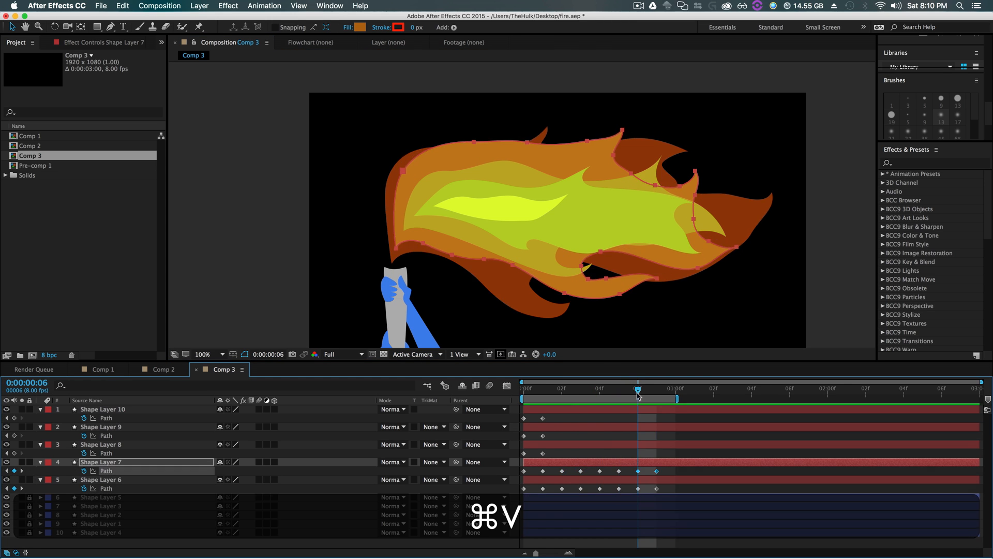
- Select Shape Layer 8 at frame 2 and reshape the mustard flame's lower edge, inner curve and right tip
left_click(101, 445)
left_click(561, 391)
key("super+v")
left_click(568, 277)
left_click_drag(649, 244, 651, 240)
left_click_drag(726, 236, 733, 240)
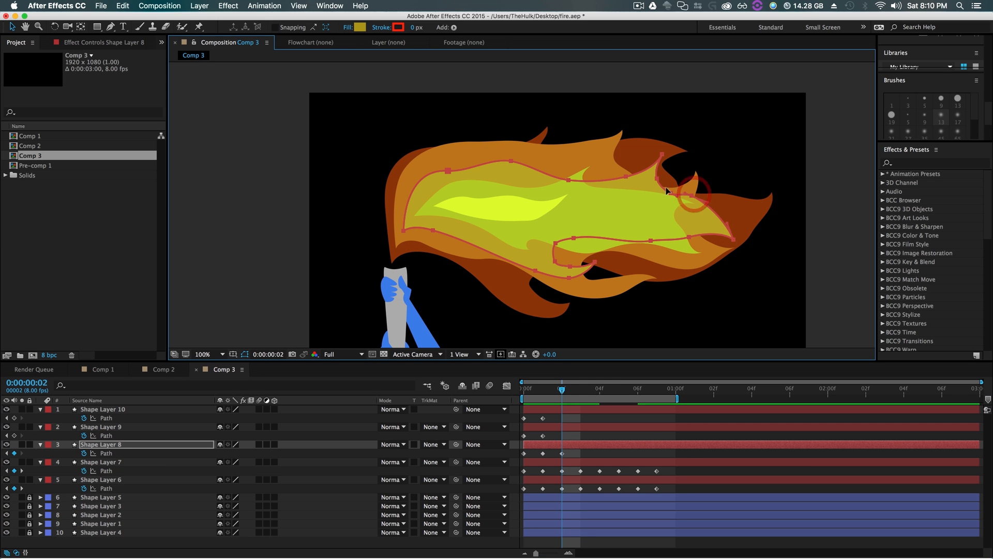
- Push the mustard flame's upper right notch inward and raise its upper edge on Shape Layer 8 at frame 2
left_click_drag(657, 179, 650, 179)
left_click_drag(569, 180, 567, 175)
left_click_drag(511, 161, 512, 157)
left_click_drag(448, 171, 448, 167)
- Hold the mustard flame's shape with a Path keyframe at frame 3 and reshape Shape Layer 8 at frame 4
left_click(558, 390)
key("Page_Down")
key("super+v")
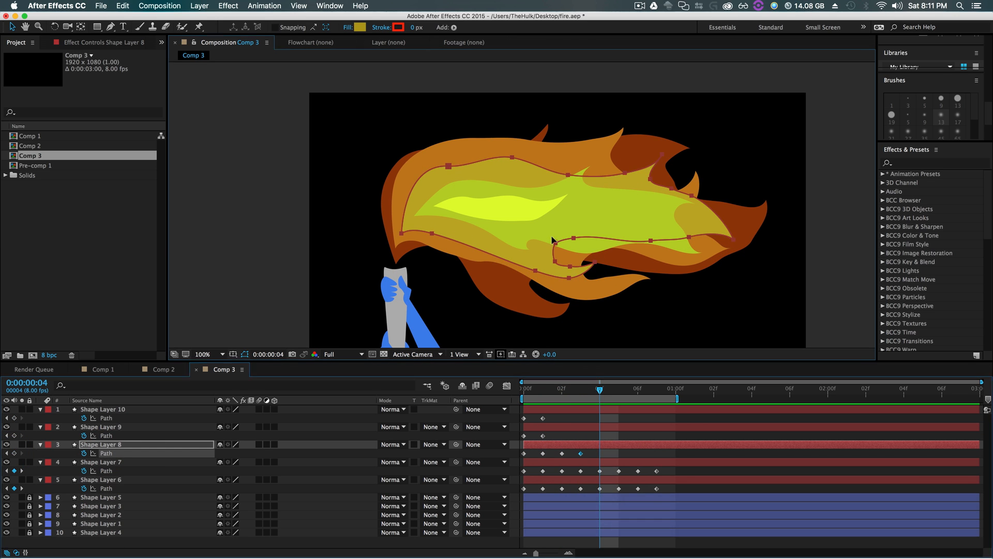
key("Page_Down")
key("super+v")
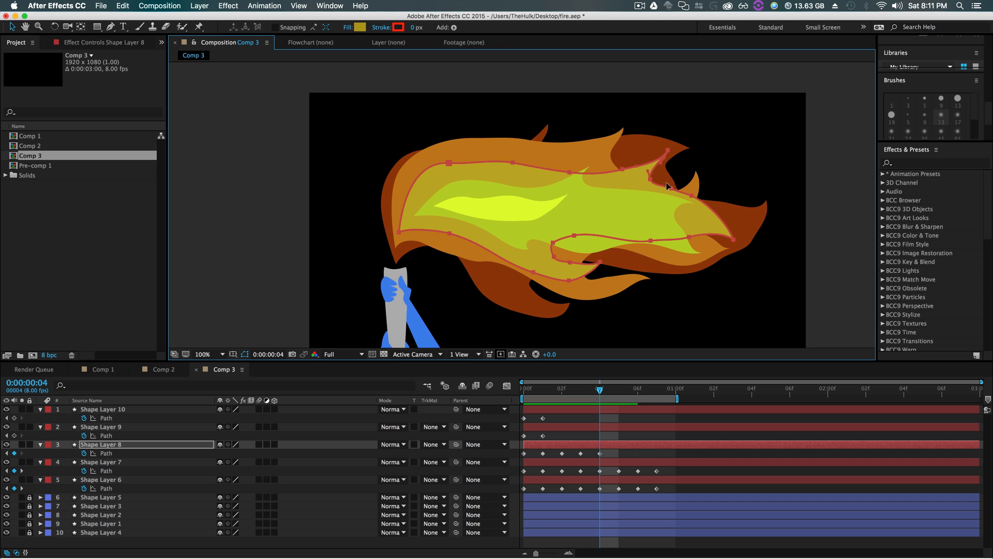
- Hold Shape Layer 8's frame 4 path at frame 5 and paste its frame 2 and 3 keyframes from frame 6
key("Page_Down")
key("super+v")
left_click(627, 392)
key("super+c")
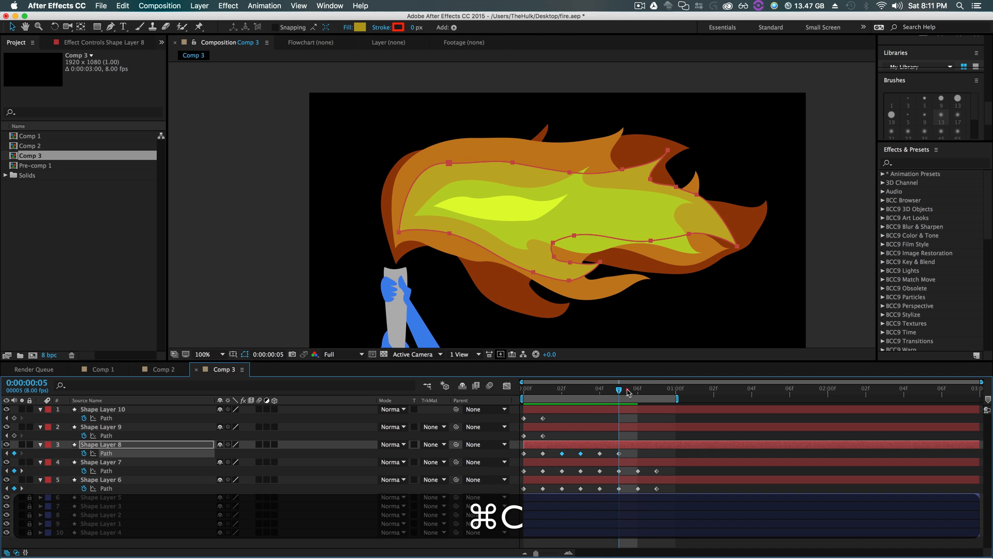
left_click(637, 390)
key("super+v")
- Reshape the green flame's tips, notch and lower edge on Shape Layer 9 at frame 2 and hold it at frame 3
left_click(563, 390)
left_click(102, 427)
left_click_drag(527, 248, 533, 251)
left_click_drag(414, 215, 410, 222)
left_click_drag(589, 168, 591, 165)
left_click_drag(695, 202, 667, 218)
left_click_drag(533, 250, 540, 252)
left_click(581, 391)
left_click(14, 435)
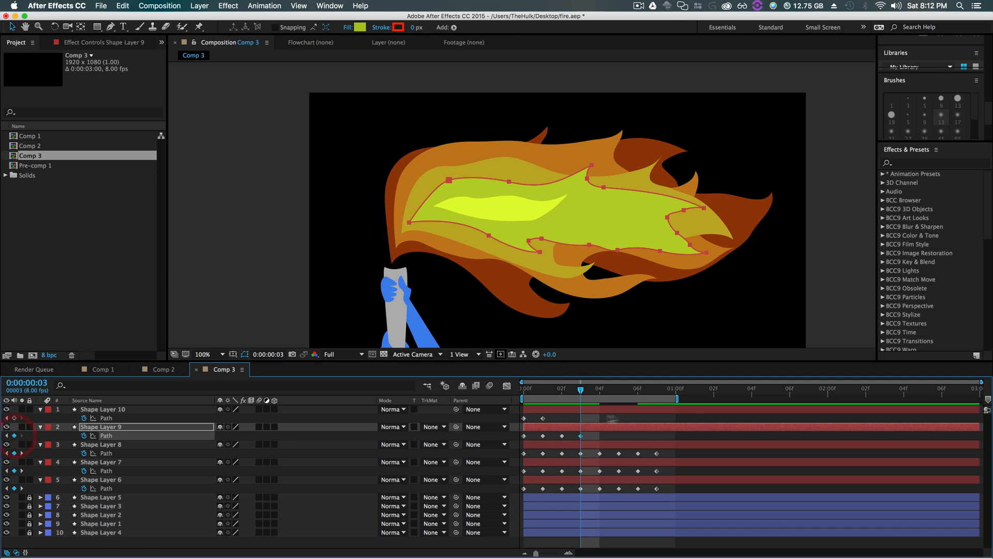
- Reshape the green flame's upper edge, right notch, tips and lower curve on Shape Layer 9 at frame 4
key("Page_Down")
left_click_drag(604, 187, 609, 191)
left_click_drag(509, 181, 512, 180)
left_click_drag(667, 217, 663, 218)
left_click_drag(704, 207, 706, 203)
left_click_drag(706, 251, 715, 253)
left_click_drag(539, 252, 544, 252)
left_click_drag(489, 236, 486, 238)
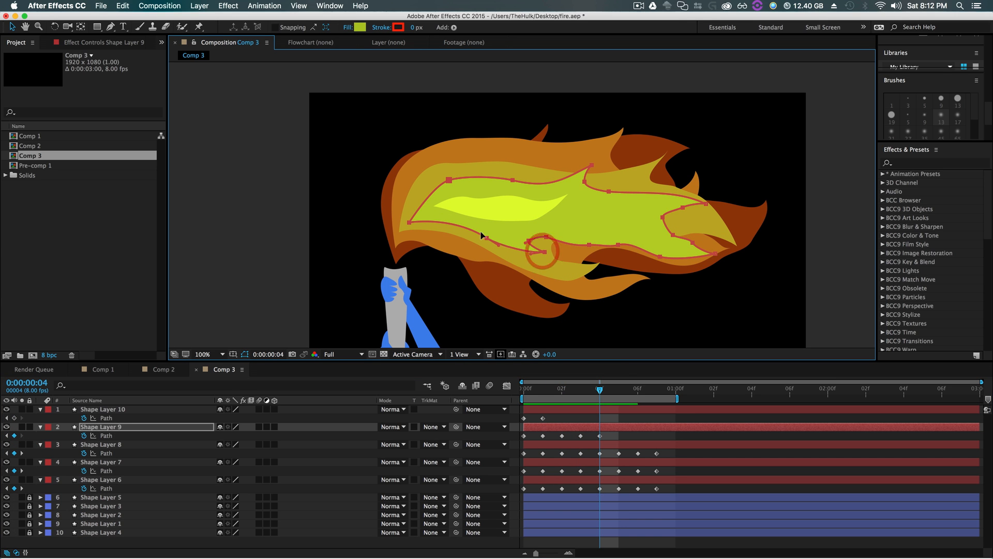
- Hold Shape Layer 9's frame 4 path at frame 5 and repeat its frame 2 and 3 keyframes from frame 6
key("Page_Down")
key("super+v")
left_click(562, 435)
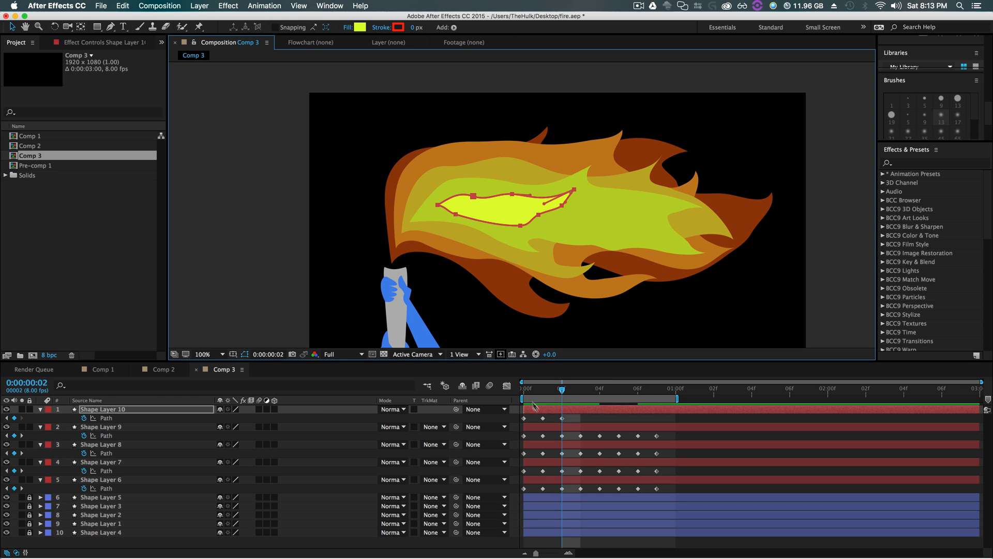
- Hold the yellow core's path at frame 3 and reshape Shape Layer 10 at frame 4, extending its left tip outward
key("Page_Down")
key("super+v")
key("Page_Down")
key("super+v")
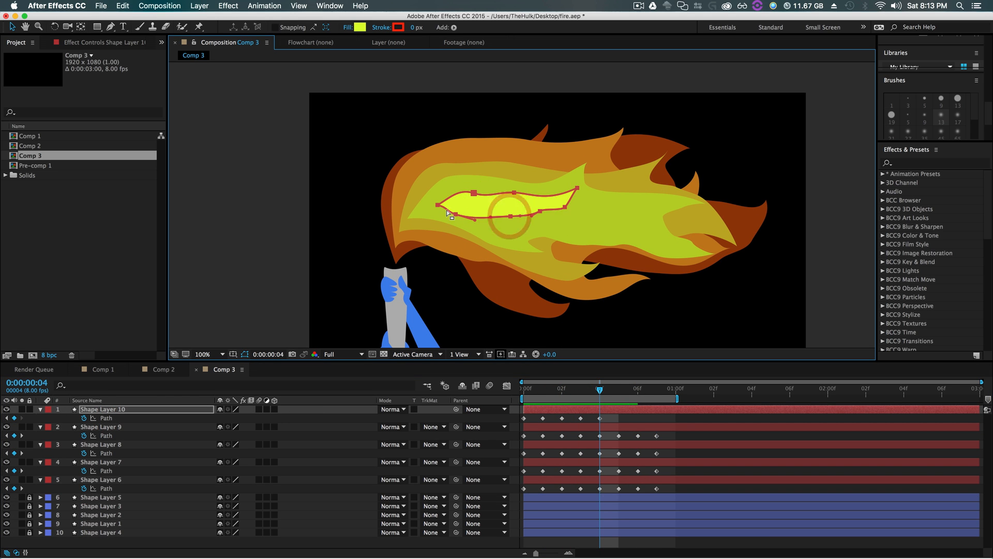
left_click_drag(438, 205, 433, 205)
- Copy Shape Layer 10's Path keyframe from frame 4 to frame 5
left_click_drag(600, 391, 617, 391)
left_click(600, 418)
key("super+c")
key("super+v")
- Copy Shape Layer 10's Path keyframes at frames 2 and 3 and paste them starting at frame 6
left_click_drag(589, 422, 557, 414)
key("super+c")
left_click_drag(615, 390, 519, 398)
key("super+v")
- Play back the flame loop in Comp 3 and stop it at frame 3
key("space")
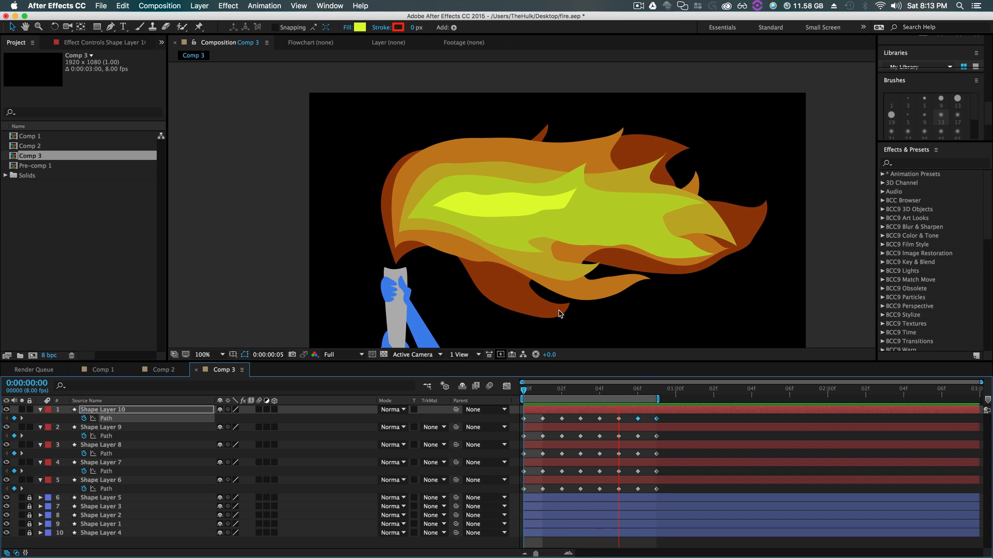
key("space")
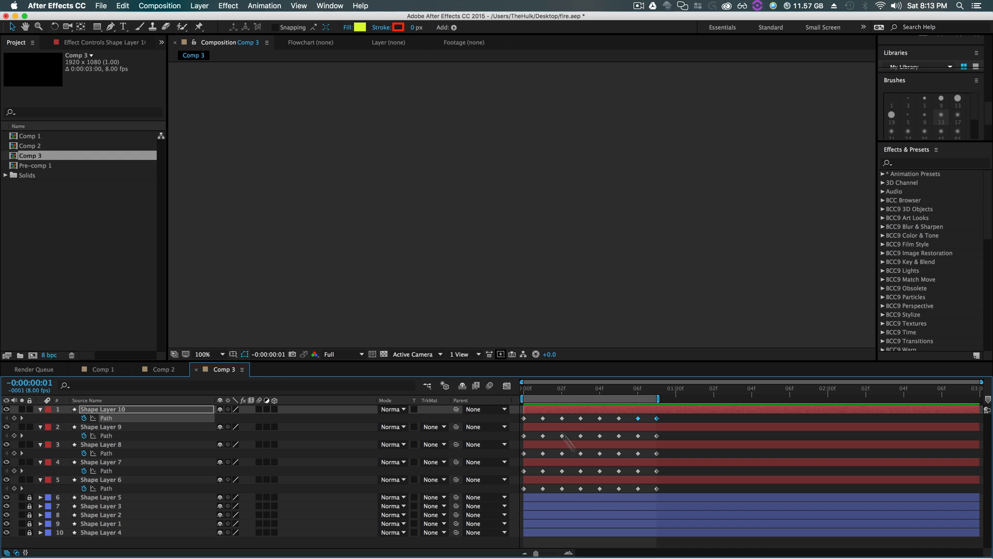
left_click(581, 390)
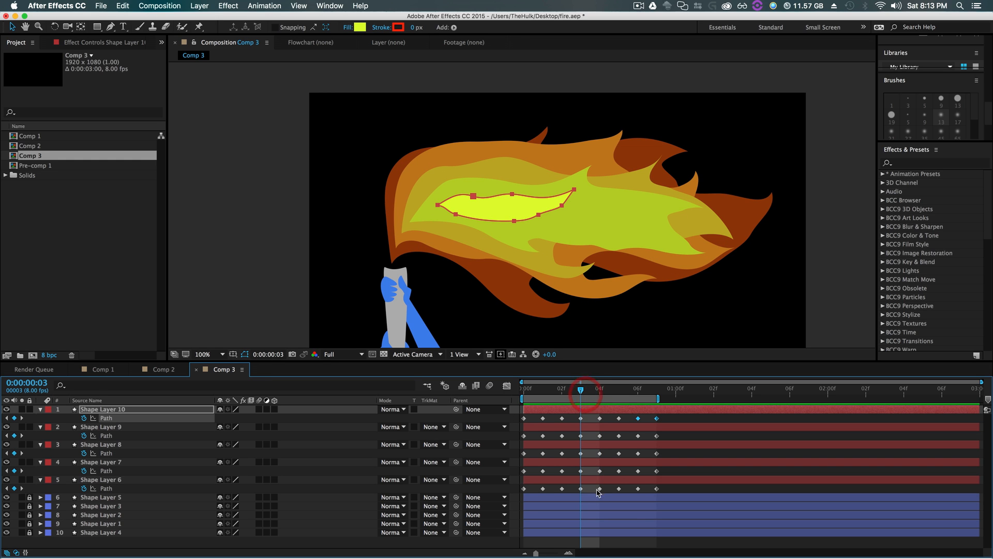
- Reshape the lower tail of Shape Layer 6's path at frame 2, smoothing its curve and extending the tip outward
left_click(598, 479)
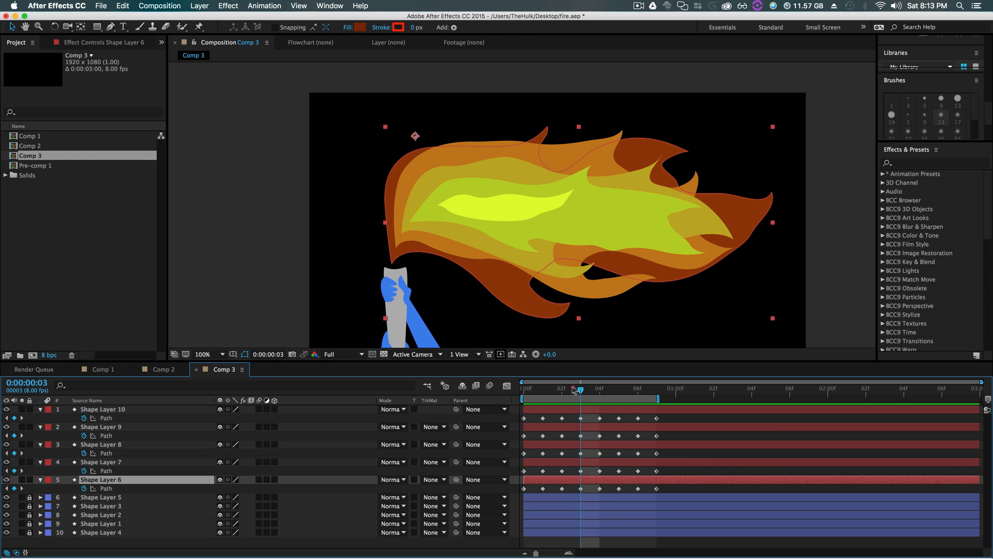
left_click_drag(574, 389, 562, 389)
left_click(562, 488)
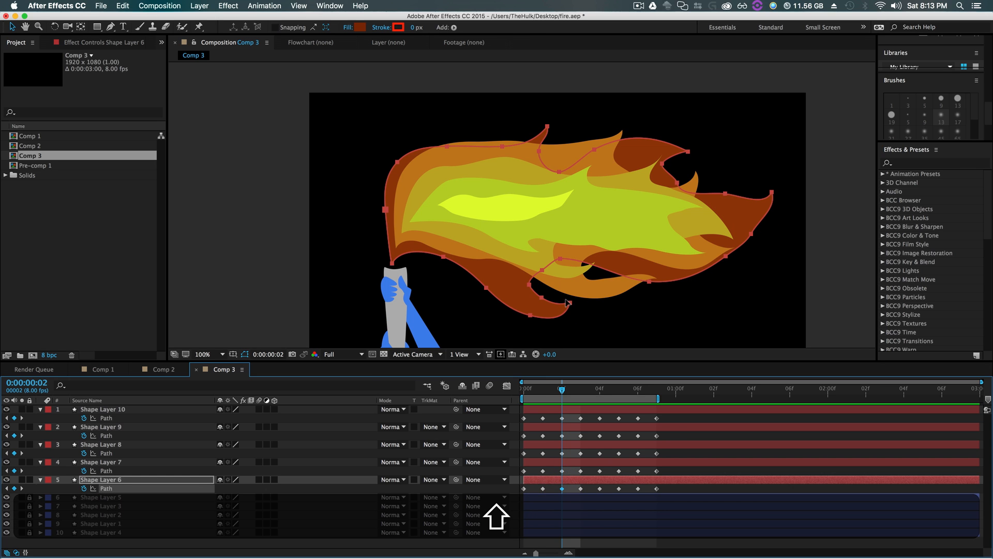
left_click_drag(554, 313, 531, 308)
mouse_move(562, 389)
left_mouse_down()
mouse_move(548, 392)
mouse_move(558, 387)
left_mouse_up()
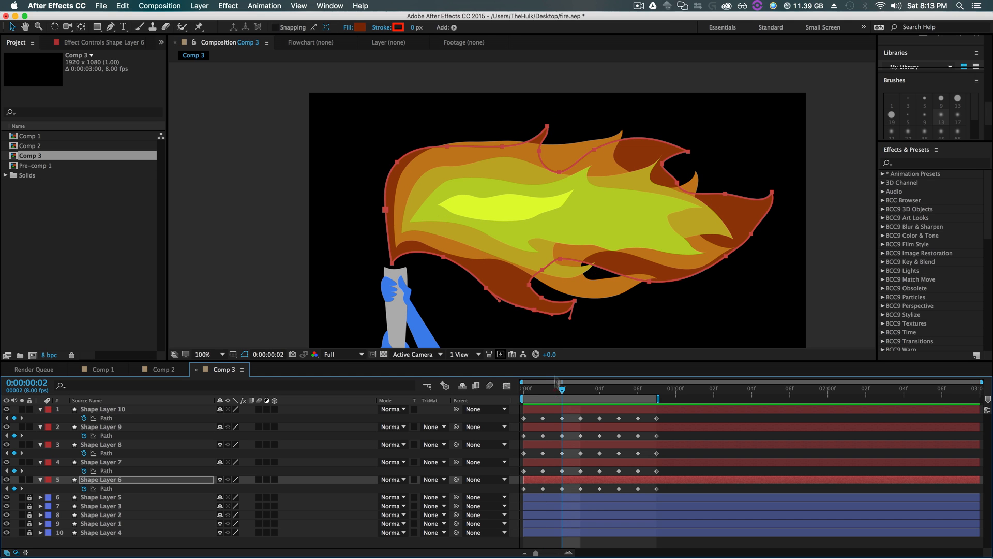
left_click(542, 294)
left_click_drag(527, 313, 580, 303)
left_click_drag(565, 386, 544, 392)
left_click(486, 285)
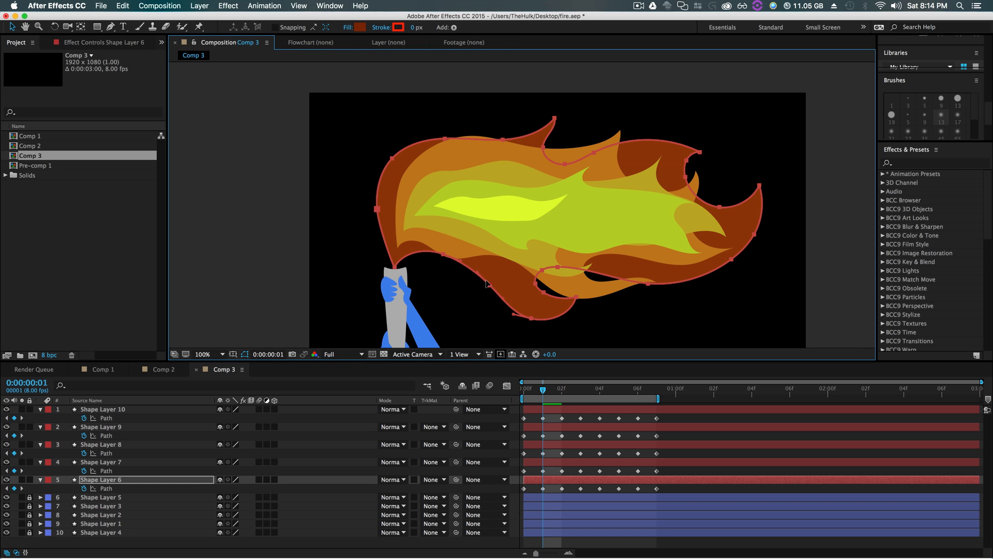
key("super+z")
- Copy Shape Layer 6's Path keyframe from frame 2 to frame 3
left_click_drag(544, 393, 580, 392)
left_click(486, 285)
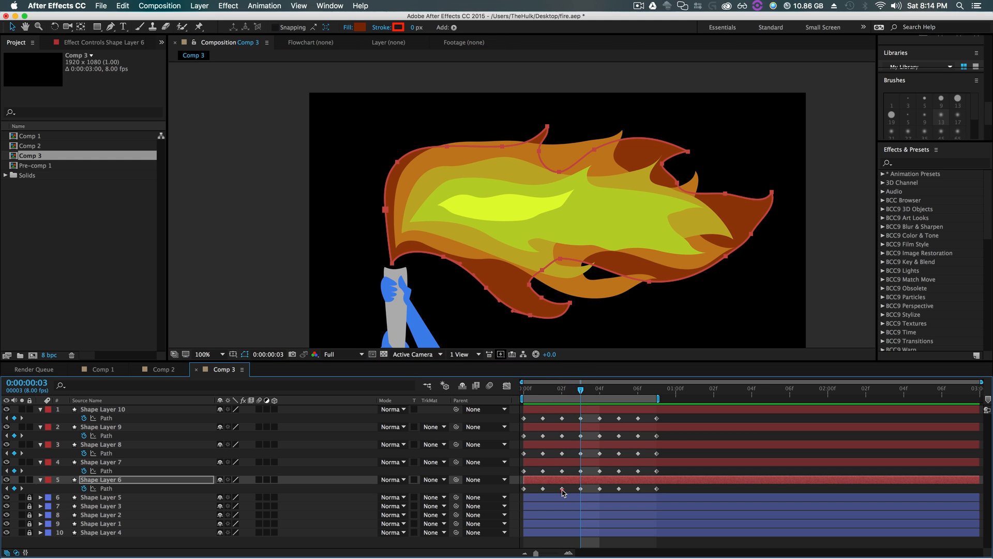
left_click(563, 489)
key("super+v")
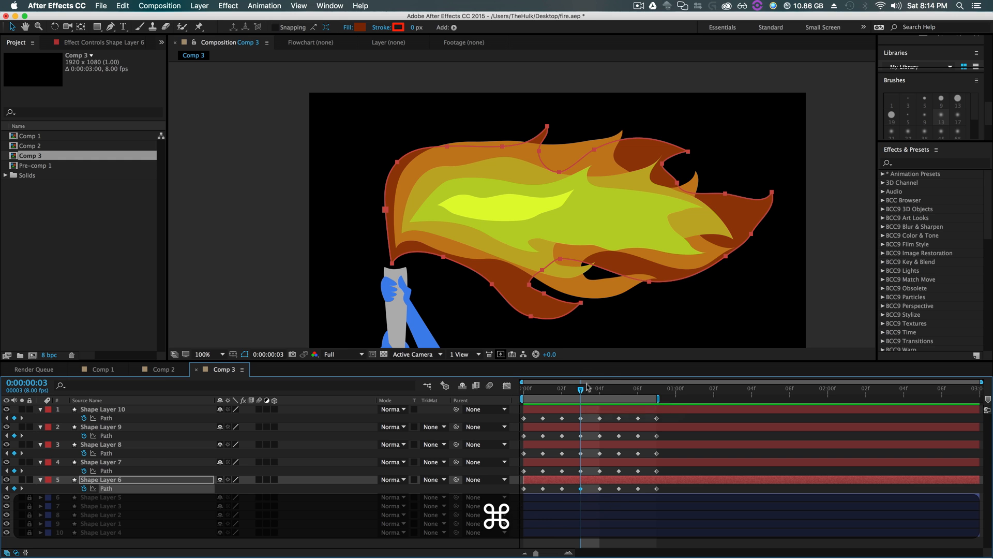
- Copy Shape Layer 6's Path keyframes at frames 2 and 3 and paste them starting at frame 6
left_click_drag(581, 391, 618, 408)
left_click_drag(557, 484, 583, 495)
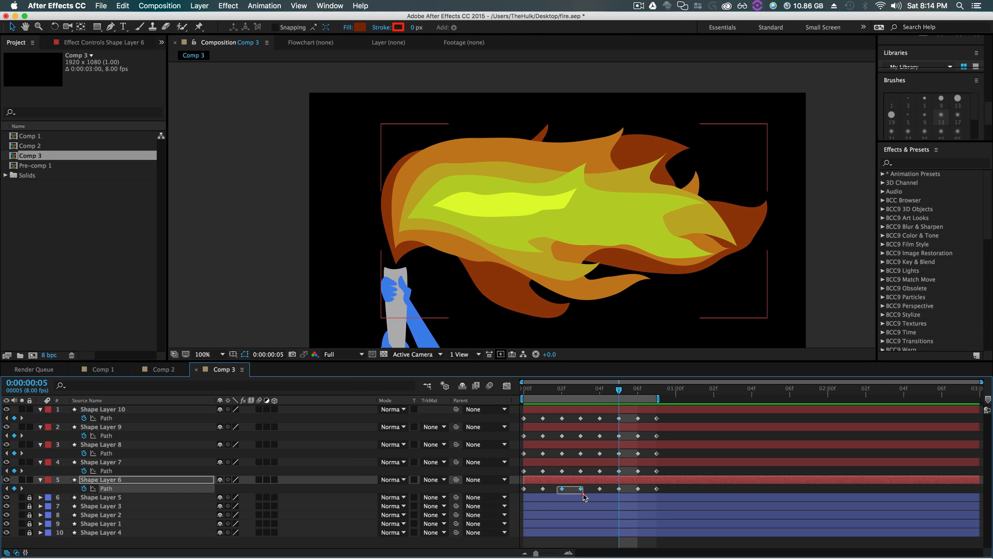
key("super+c")
left_click_drag(620, 395, 637, 393)
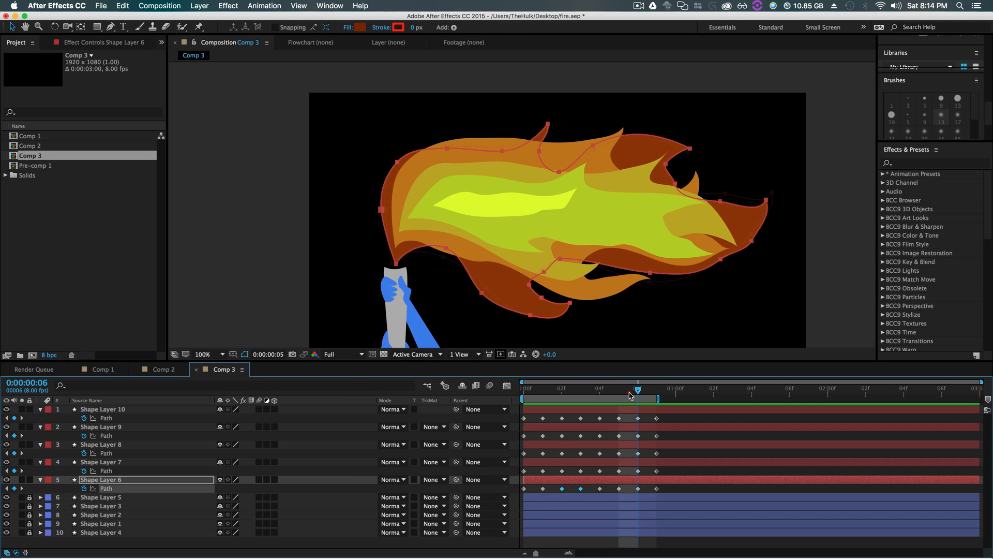
key("super+v")
- Preview the Comp 3 loop and compare it with the paper-style flame animation in Comp 2
key("space")
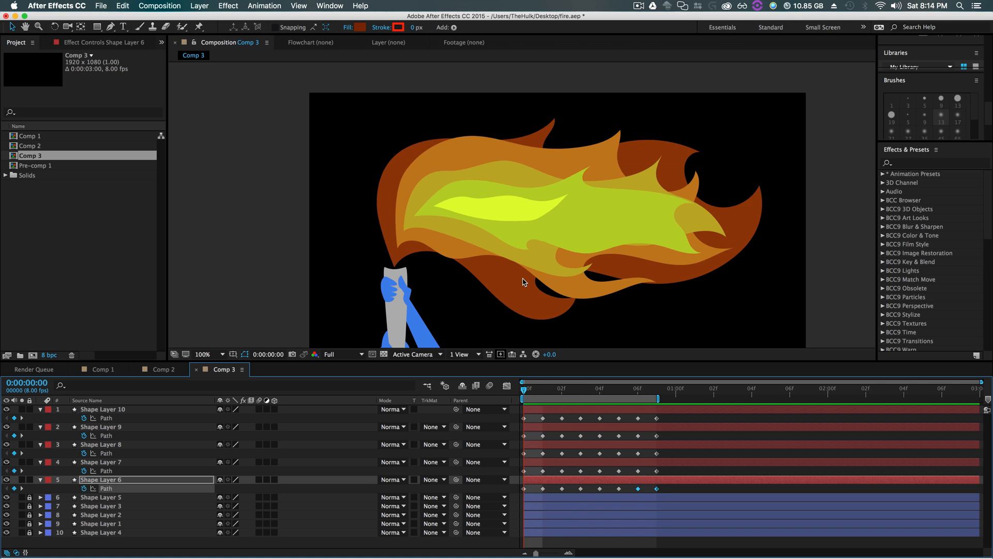
key("space")
left_click(162, 369)
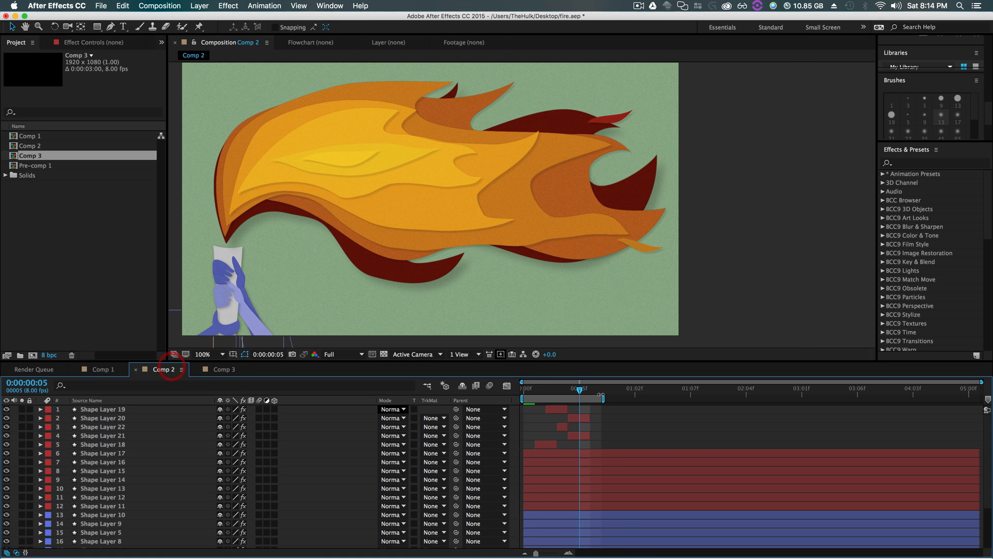
left_click_drag(580, 390, 533, 394)
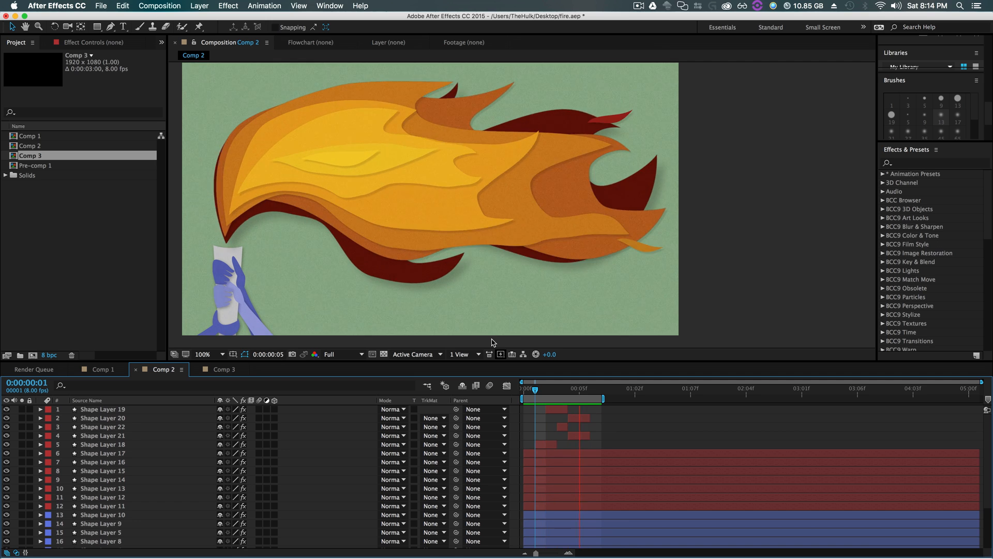
key("Page_Up")
left_click(231, 370)
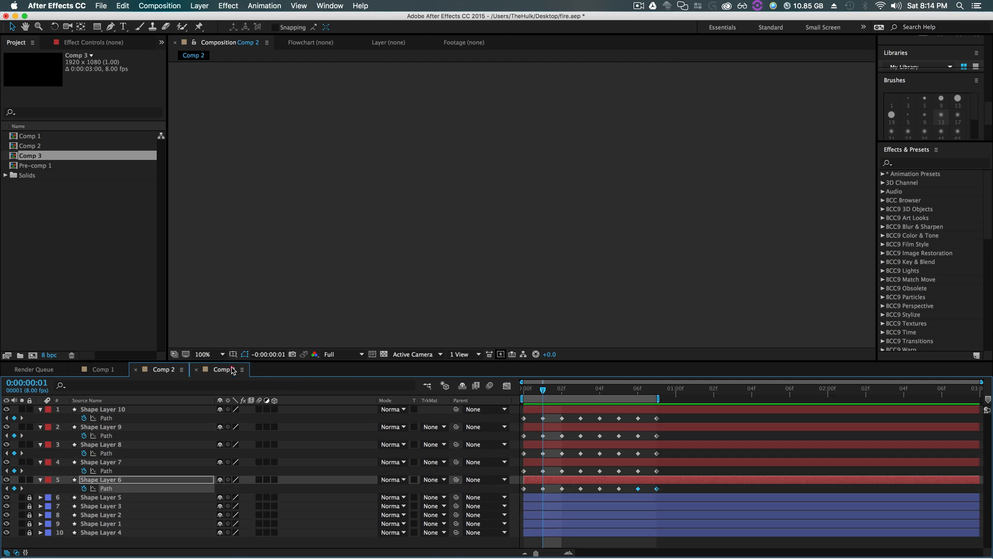
- Collapse Shape Layer 6 and create a 1920 x 1080 px solid in Comp 3 with the green color 67905A
left_click_drag(543, 393, 561, 389)
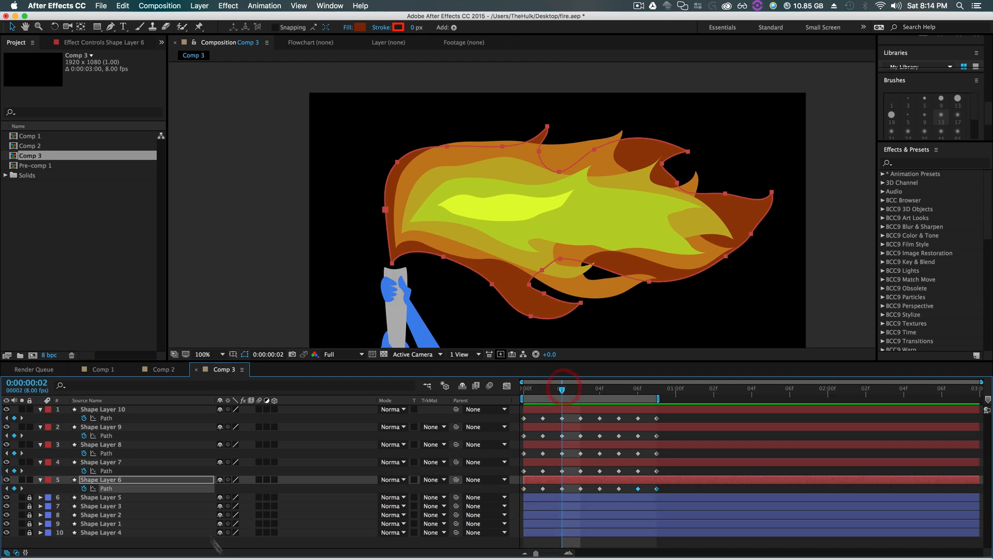
left_click(40, 481)
left_click(78, 535)
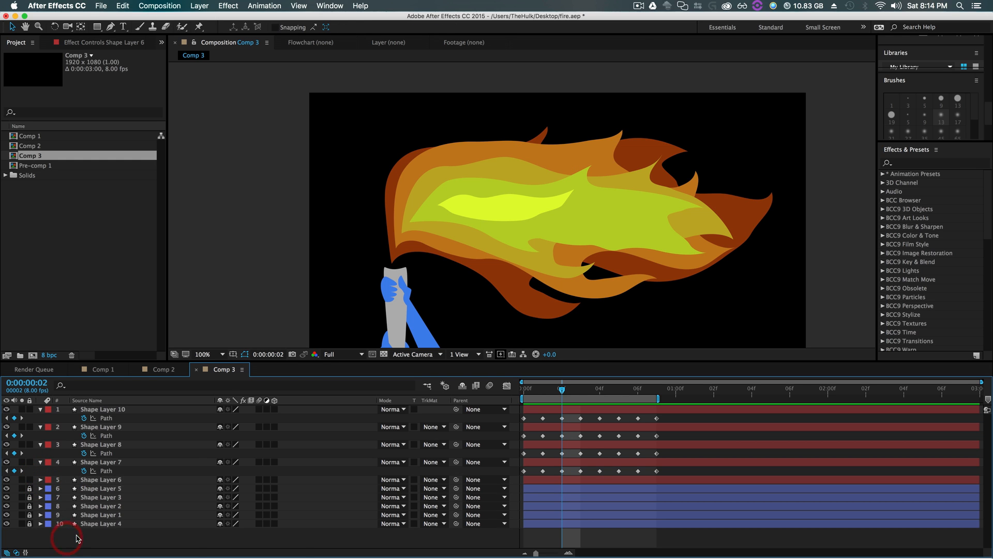
right_click(77, 535)
mouse_move(125, 464)
left_click(219, 479)
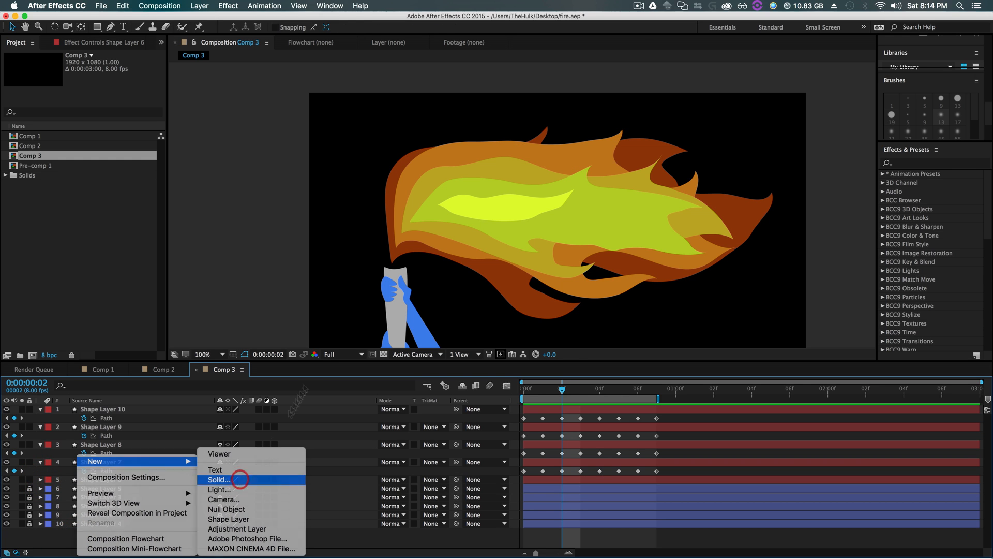
left_click(262, 431)
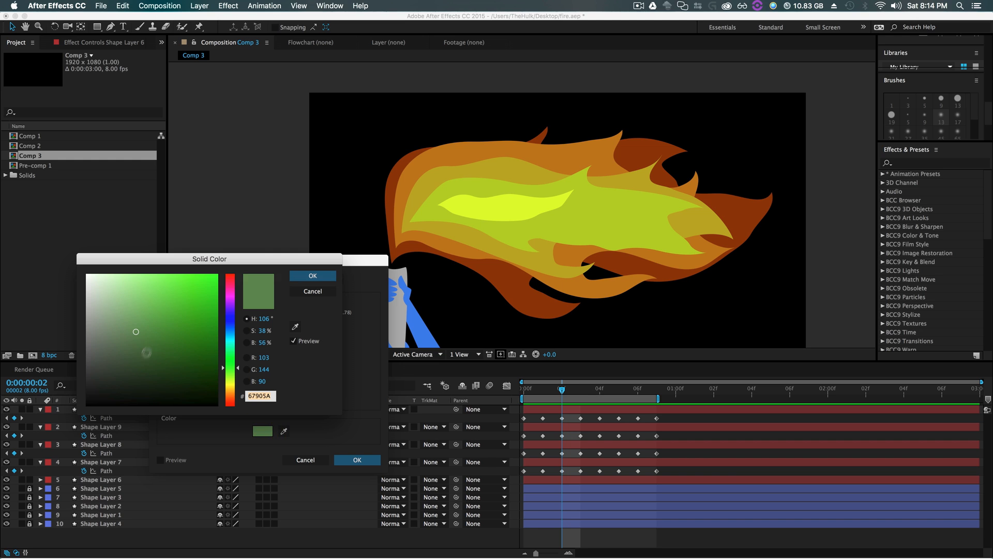
left_click(313, 275)
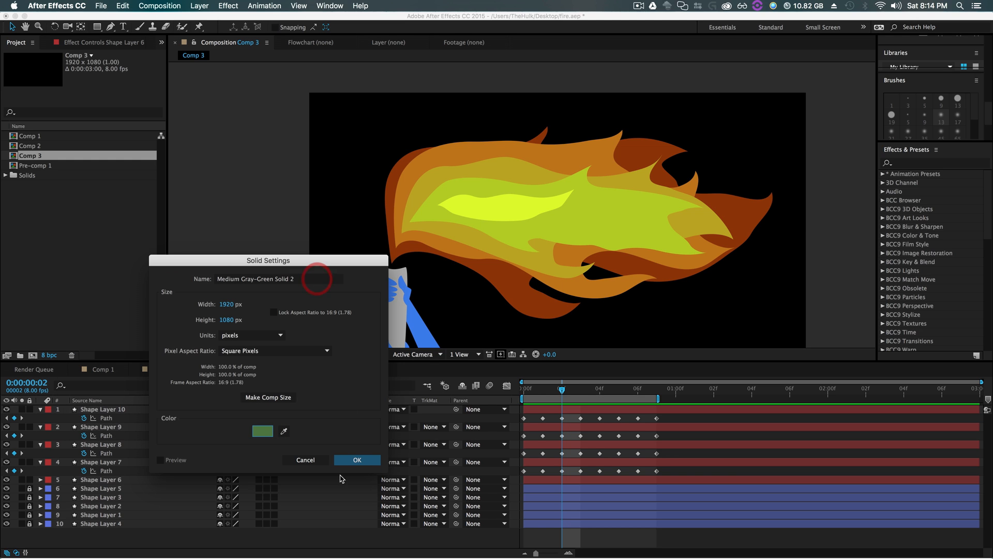
left_click(357, 459)
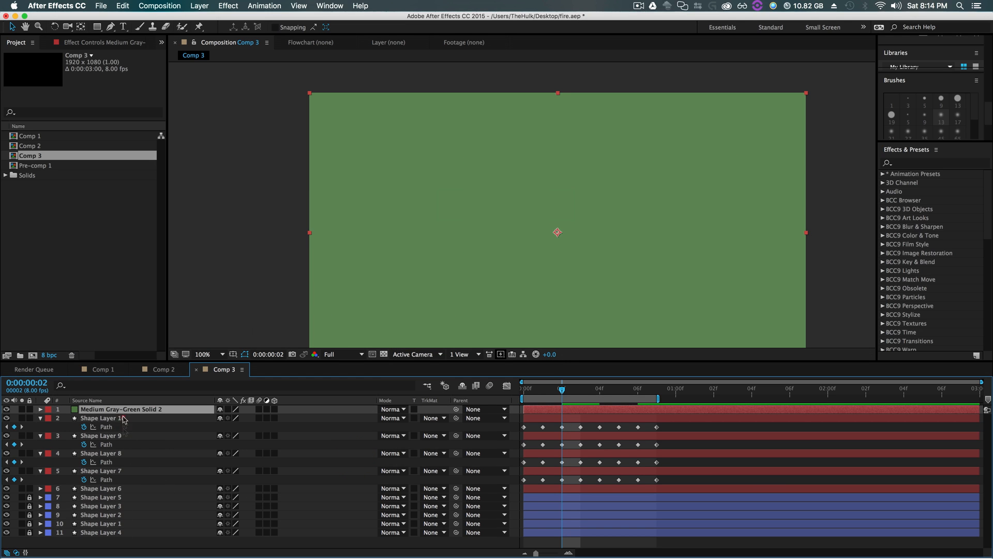
- Place the green solid beneath all other layers as the background and enlarge the timeline area
left_click_drag(124, 419, 122, 540)
key("comma")
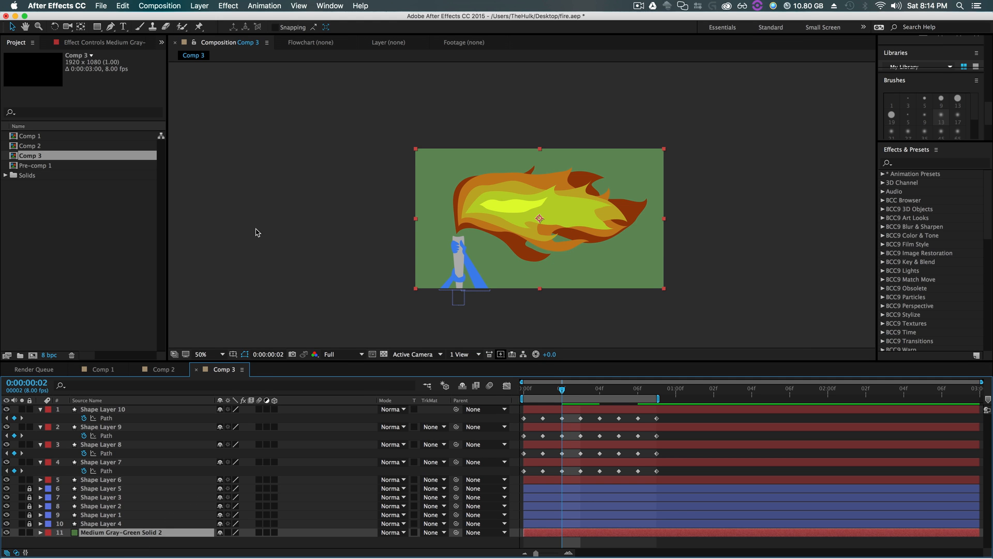
key("period")
key("h")
left_click_drag(730, 274, 688, 225)
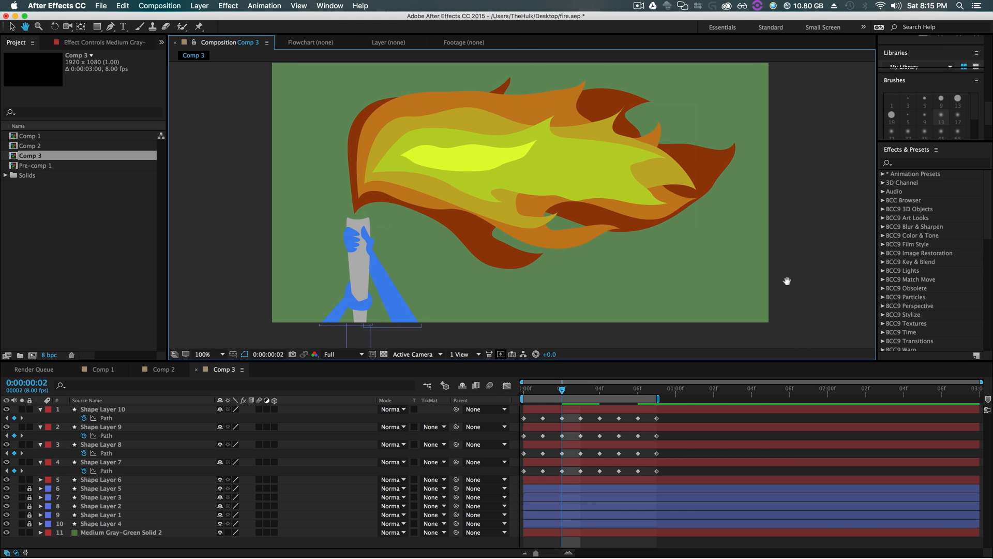
left_click_drag(764, 357, 766, 408)
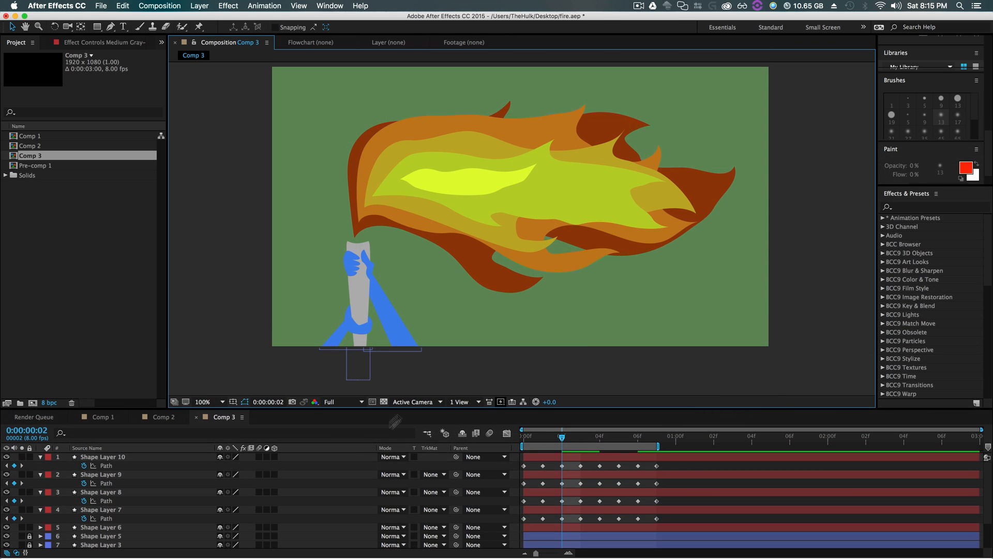
left_click_drag(421, 407, 424, 339)
- Find the Perspective Drop Shadow effect and apply it to Shape Layer 6, the dark outer flame
left_click(512, 258)
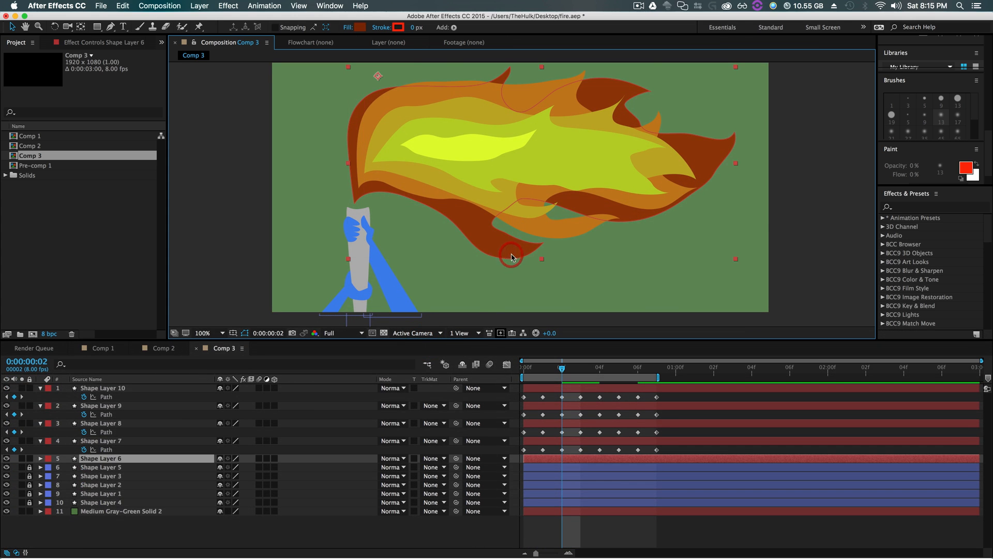
left_click(913, 207)
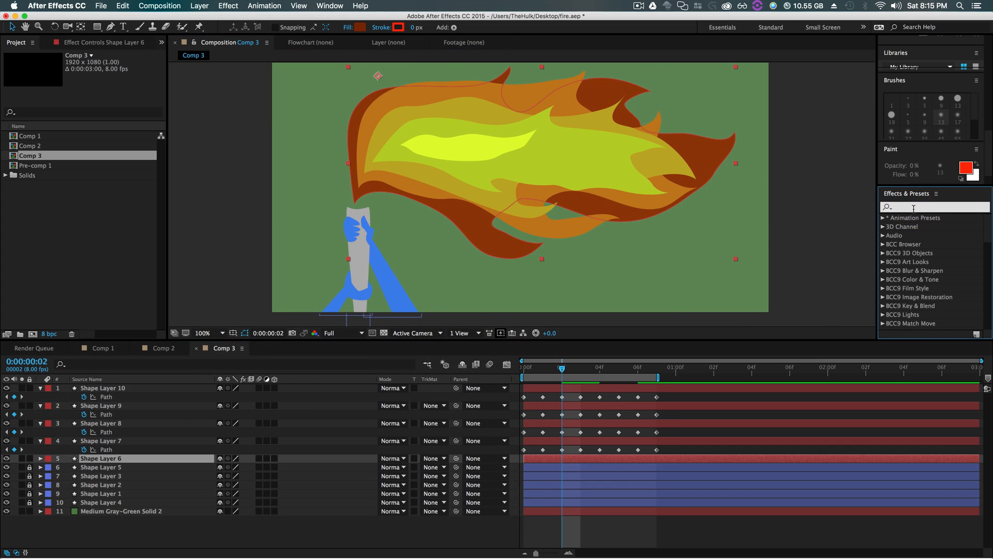
type("drop s")
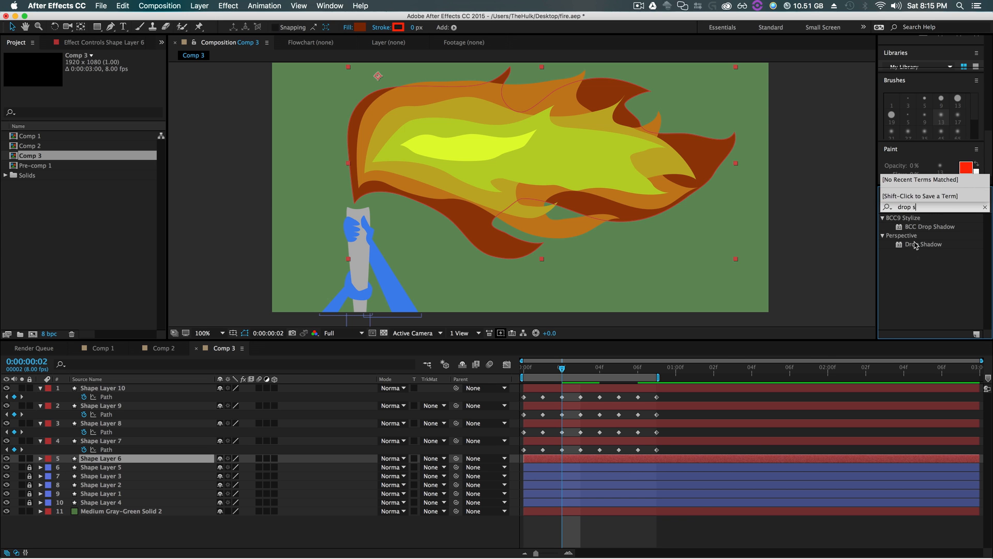
left_click_drag(924, 244, 658, 455)
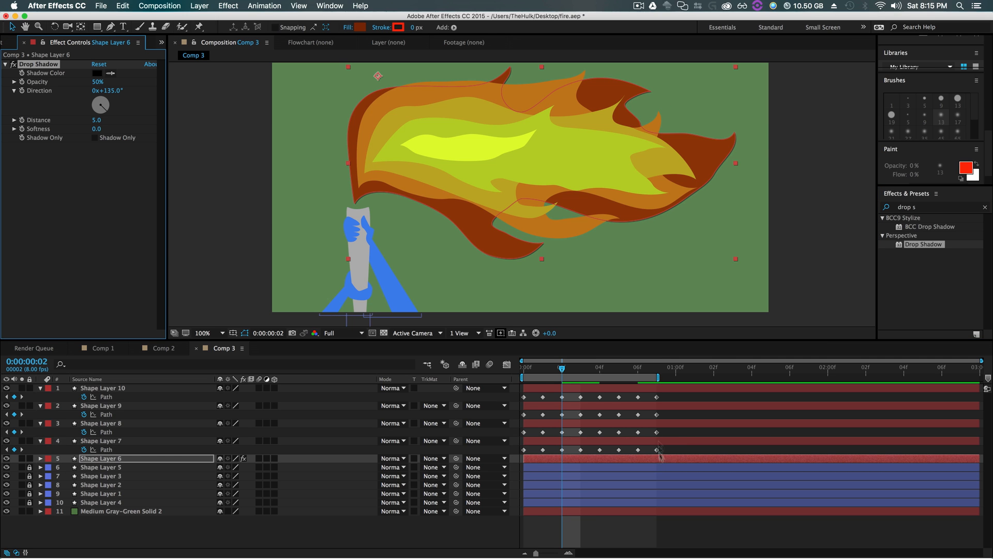
- Set Shape Layer 6's Drop Shadow to distance 12, softness 35 and opacity 42%
left_click_drag(94, 118, 100, 122)
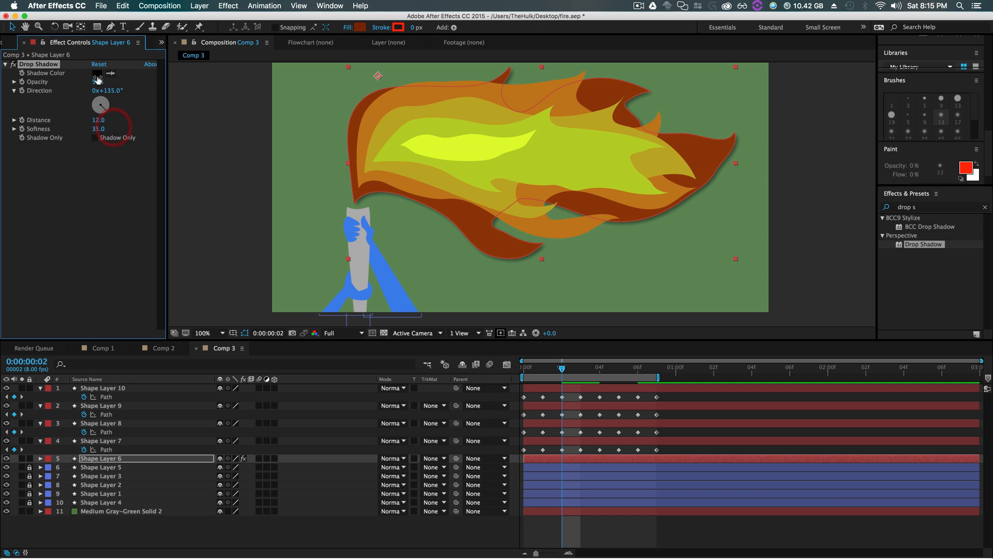
left_click(80, 234)
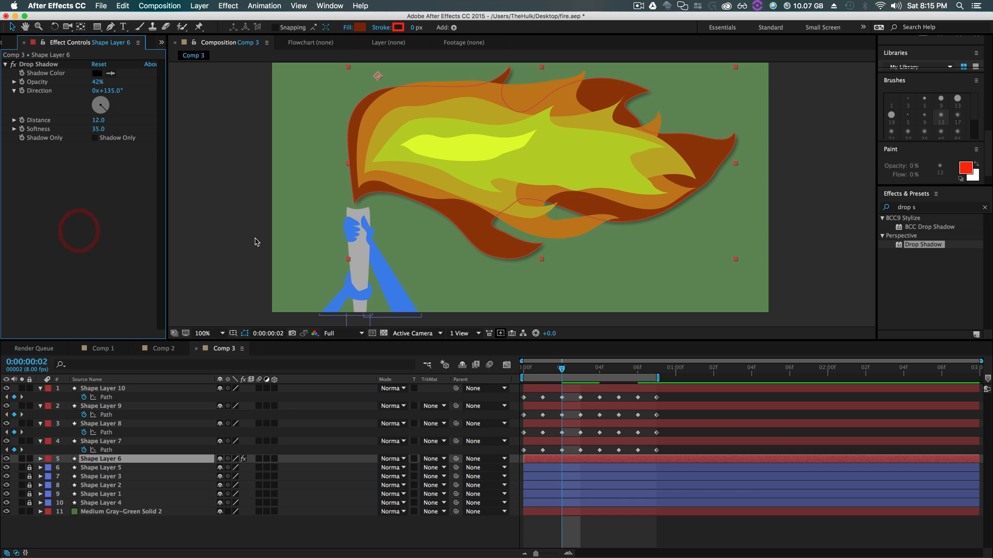
left_click(237, 243)
- Copy Shape Layer 6's Drop Shadow onto Shape Layers 7, 8, 9 and 10 and preview the loop
left_click(39, 64)
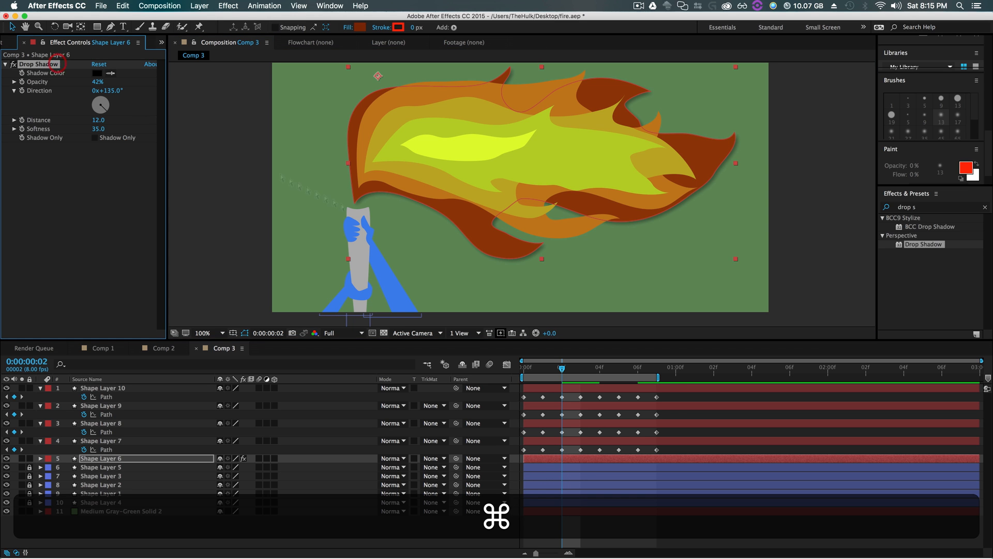
key("super+c")
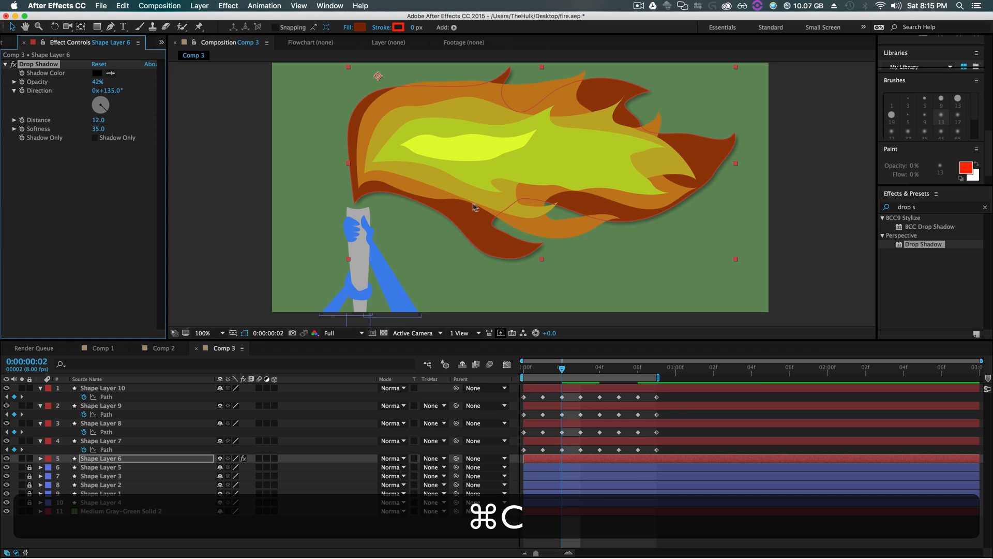
left_click(576, 441)
key("super+v")
left_click(592, 422)
key("super+v")
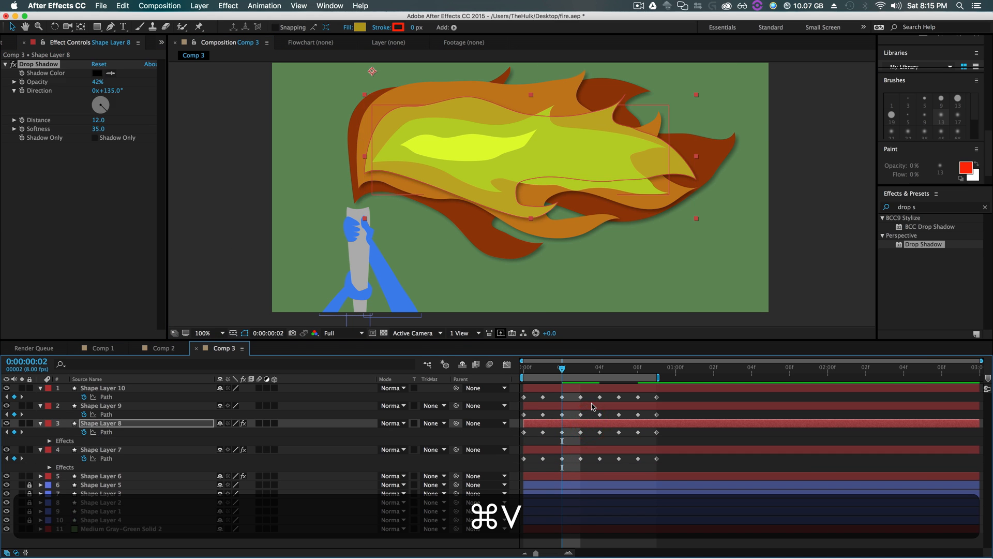
left_click(593, 407)
key("super+v")
left_click(596, 388)
key("super+v")
left_click(819, 265)
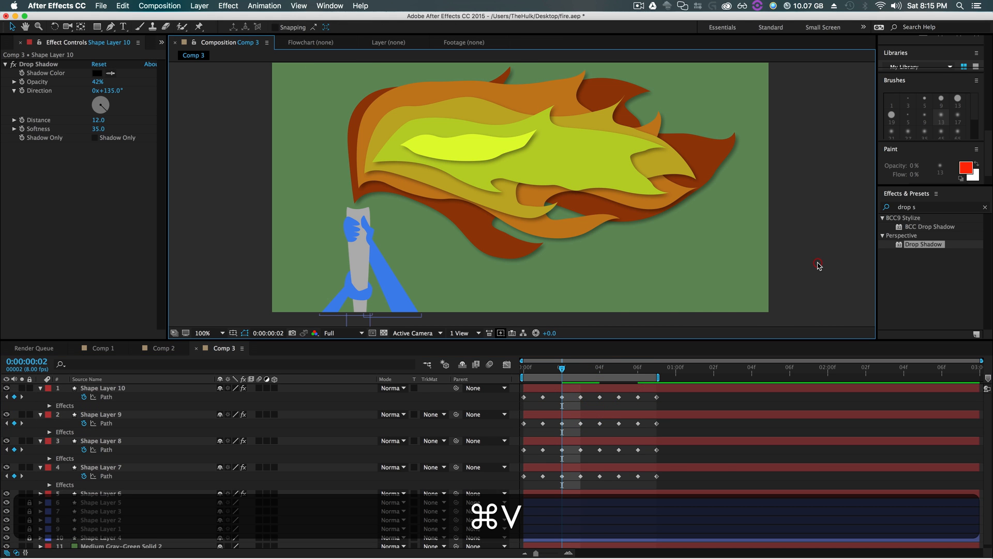
key("space")
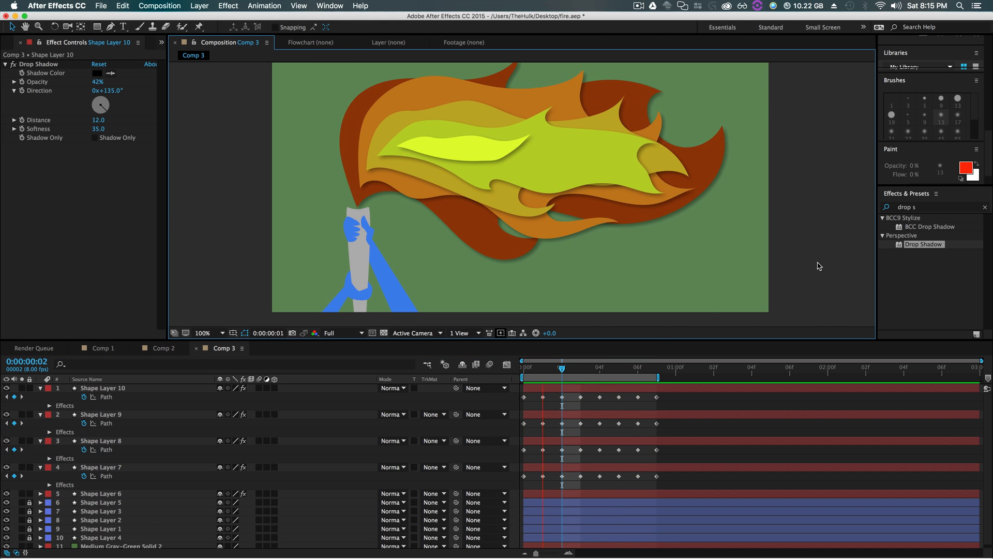
- At frame 4, lower the Drop Shadow opacity of Shape Layers 10 and 9, the two innermost flames, to 17%
key("space")
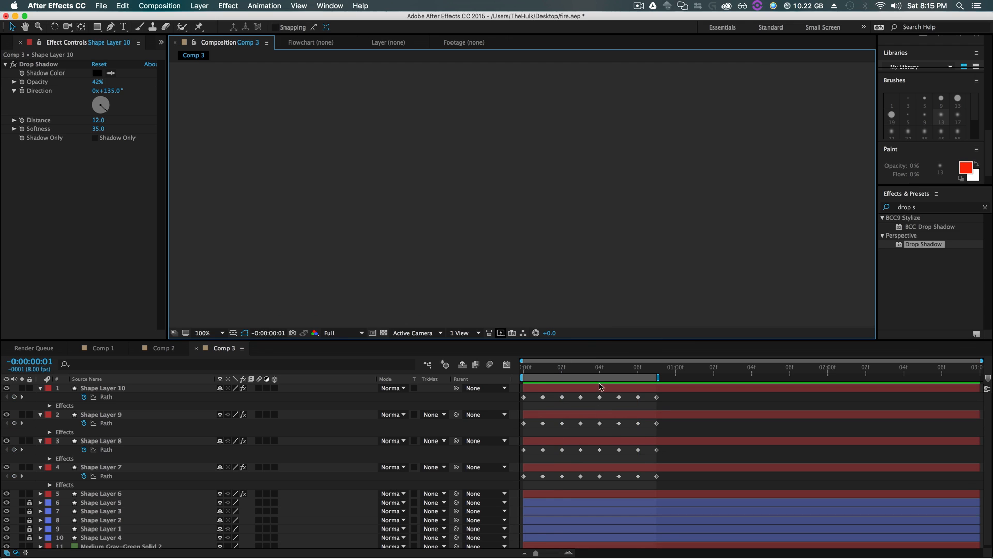
left_click(600, 370)
left_click(589, 387)
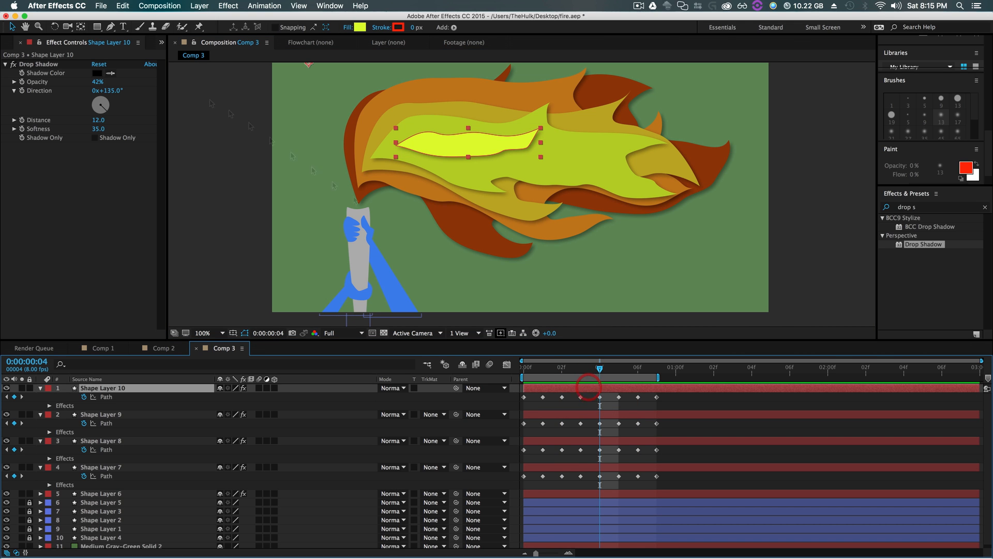
left_click_drag(98, 81, 83, 80)
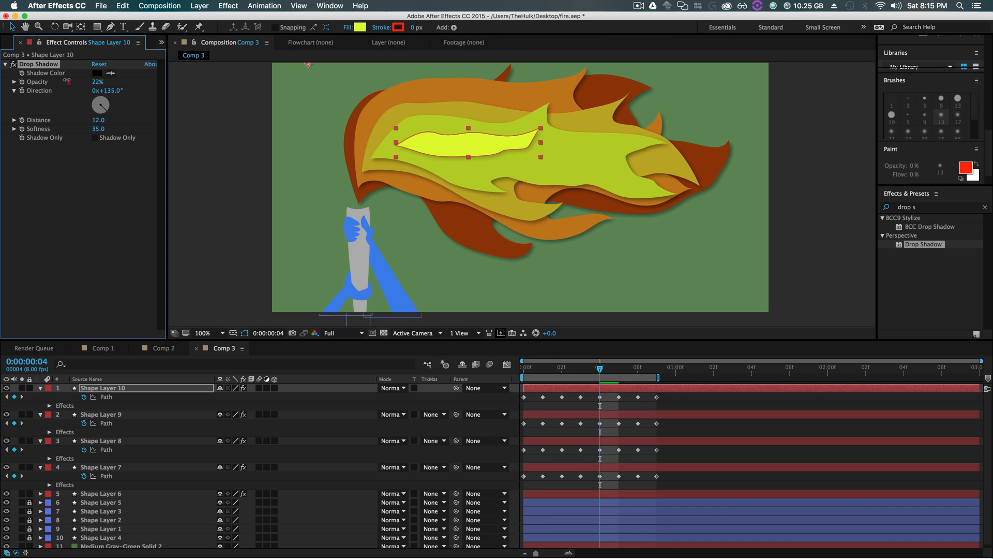
left_click(546, 414)
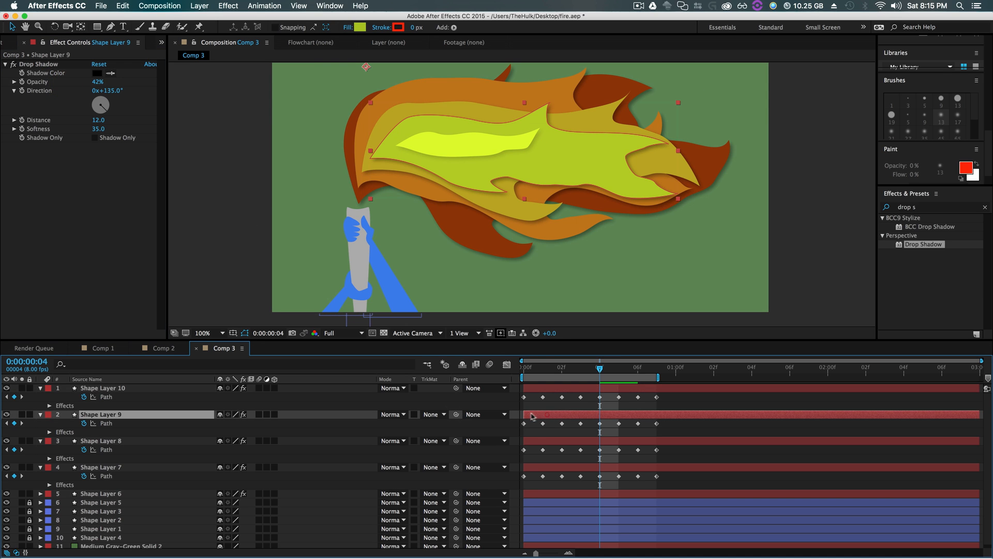
left_click_drag(97, 82, 79, 80)
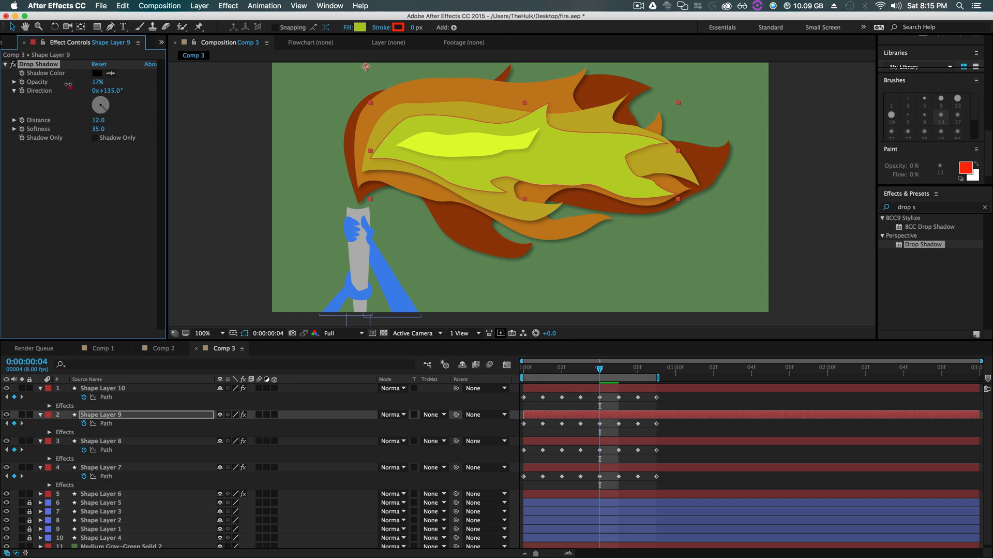
- Reduce the Drop Shadow opacity on Shape Layer 8 and set it to 26% on Shape Layer 7
left_click(583, 441)
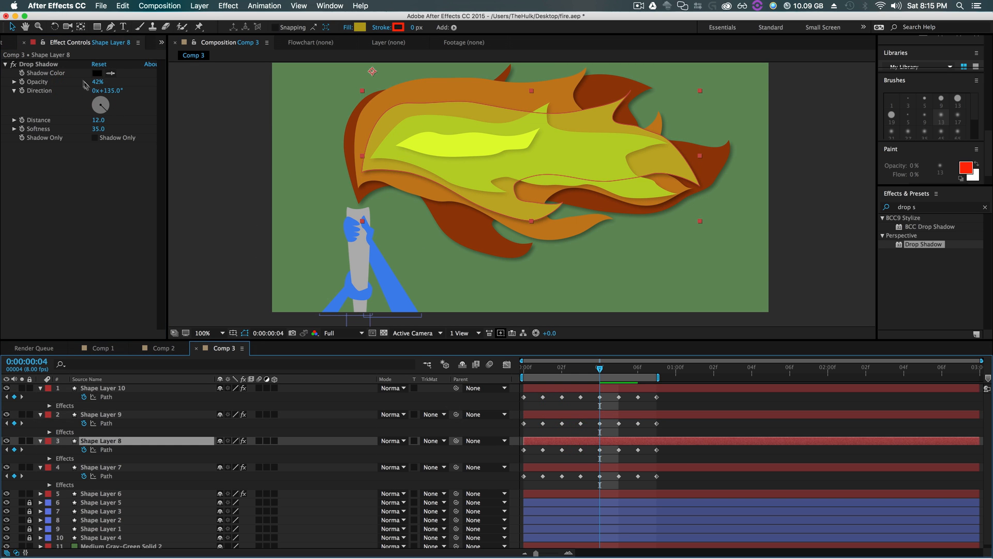
left_click_drag(95, 81, 75, 83)
left_click(569, 467)
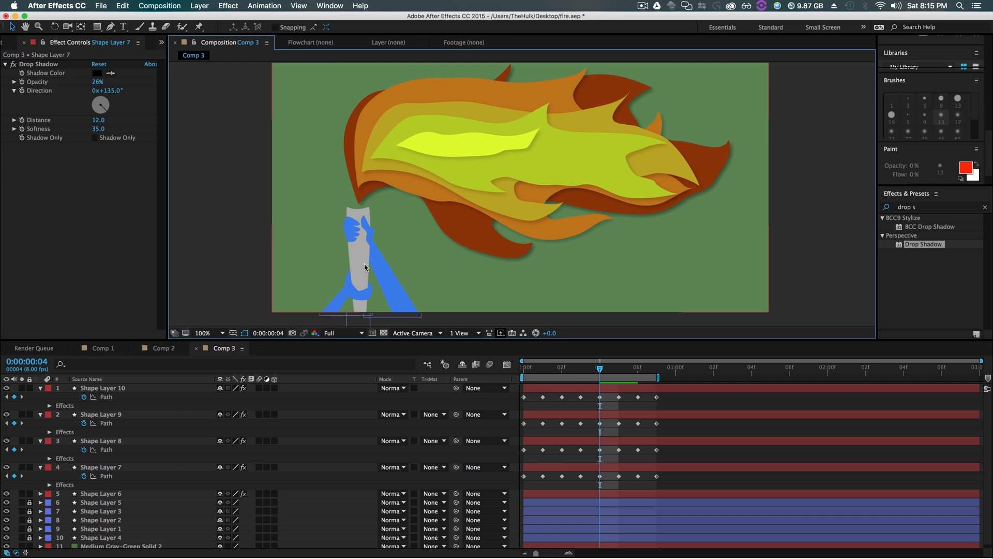
- Unlock the torch and arm layers and paste the Drop Shadow onto Shape Layer 5, the lower arm gripping the torch
scroll(129, 505, "down", 1)
left_click(112, 499)
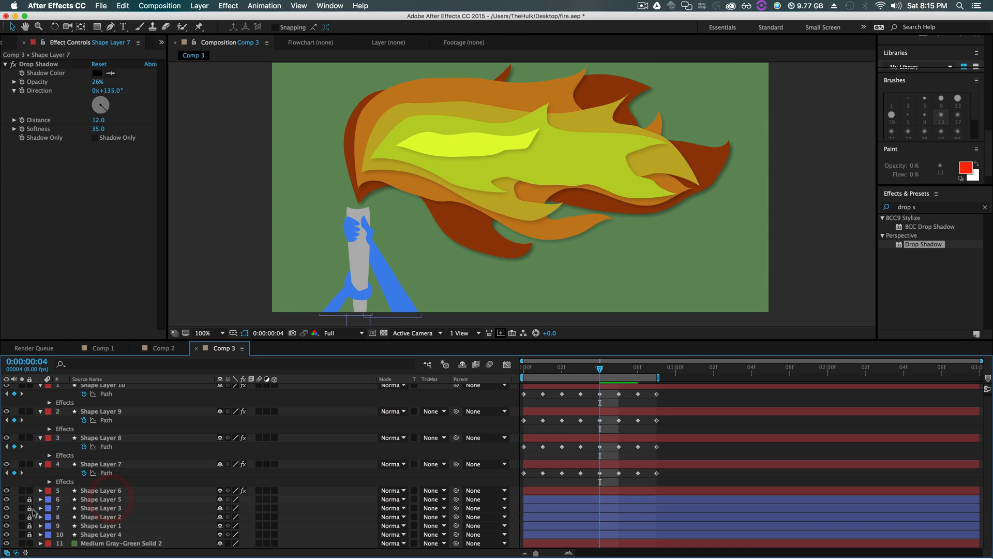
left_click(106, 501)
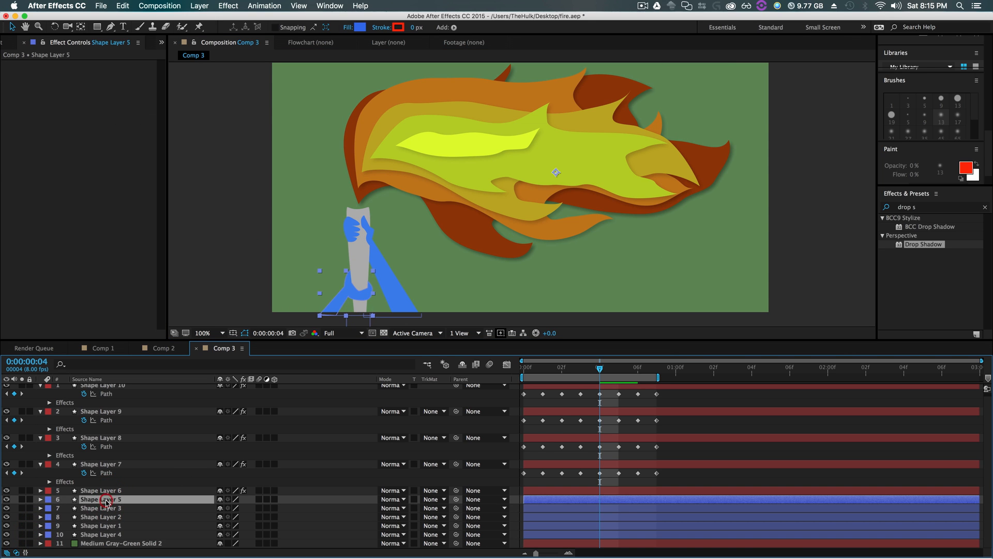
key("super+v")
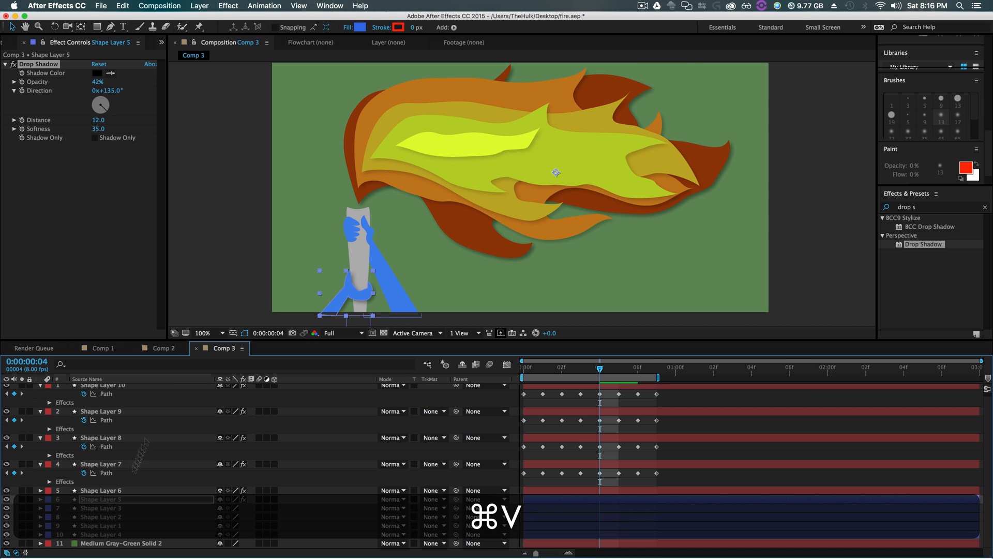
left_click(216, 265)
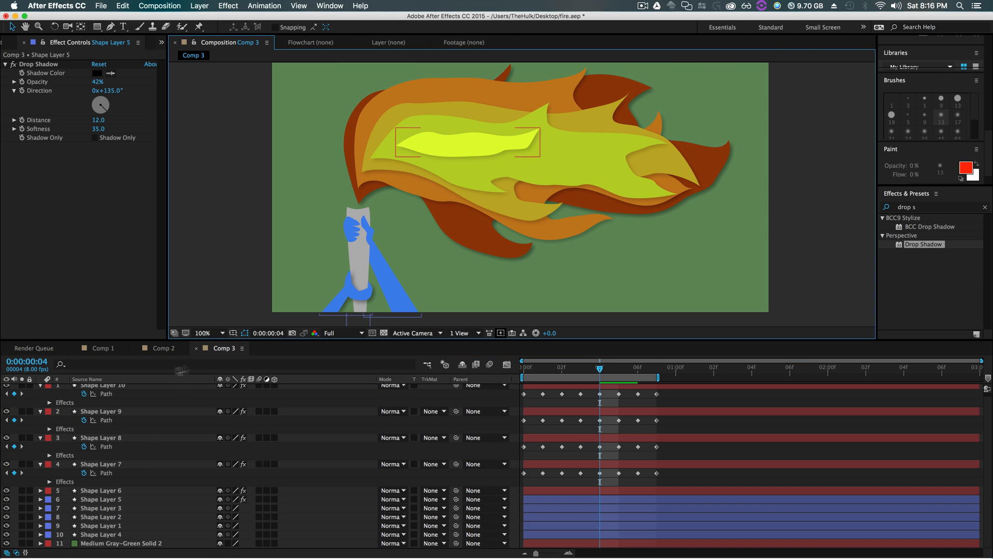
- Set Shape Layer 5's Drop Shadow to softness 9, opacity 27% and distance 7
left_click(129, 500)
mouse_move(95, 130)
left_mouse_down()
mouse_move(83, 129)
mouse_move(92, 130)
left_mouse_up()
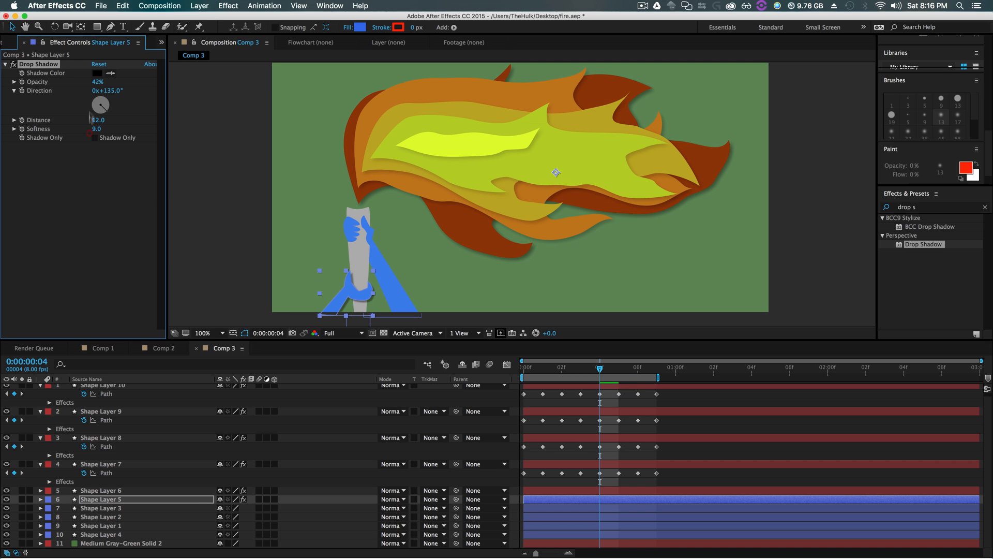
left_click_drag(95, 82, 85, 84)
left_click_drag(95, 118, 86, 119)
left_click(89, 230)
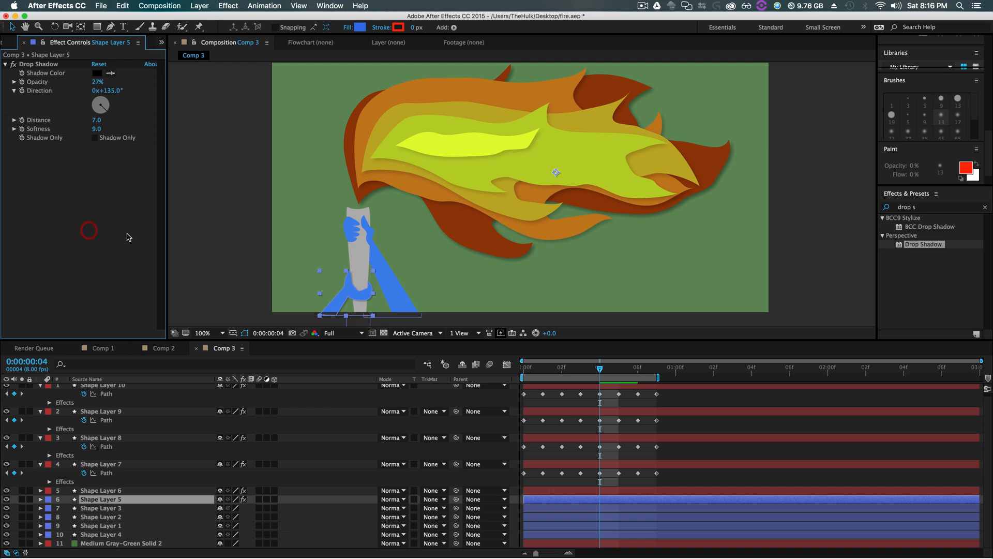
left_click(206, 286)
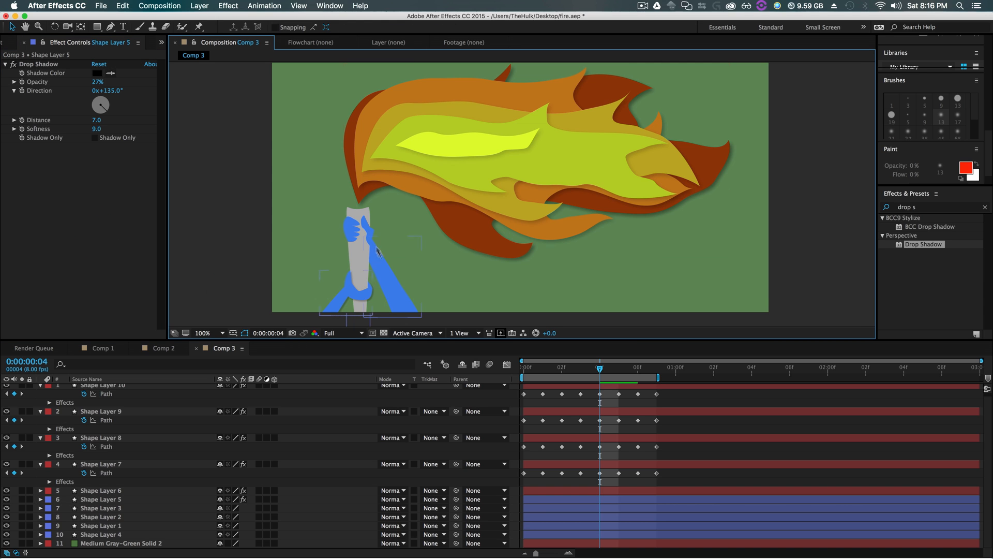
- Paste the Drop Shadow onto Shape Layer 1, the grey torch handle, and Shape Layer 2, the upper hand's fingers
left_click(357, 270)
key("super+v")
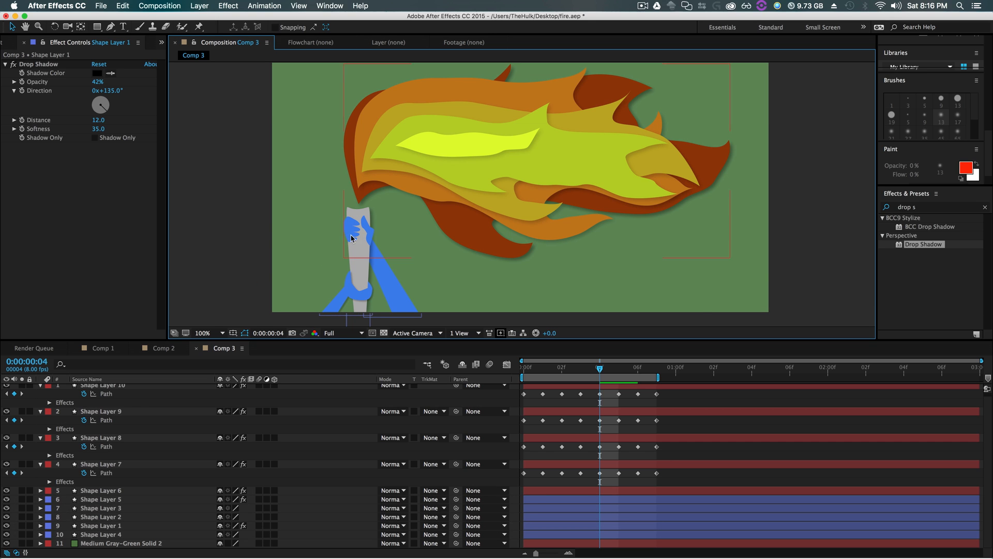
left_click(345, 237)
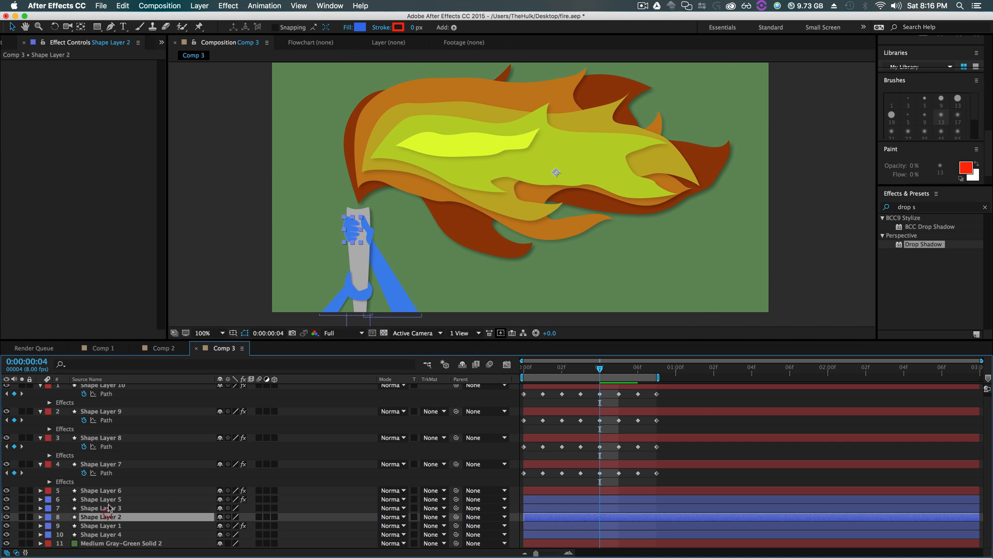
key("super+v")
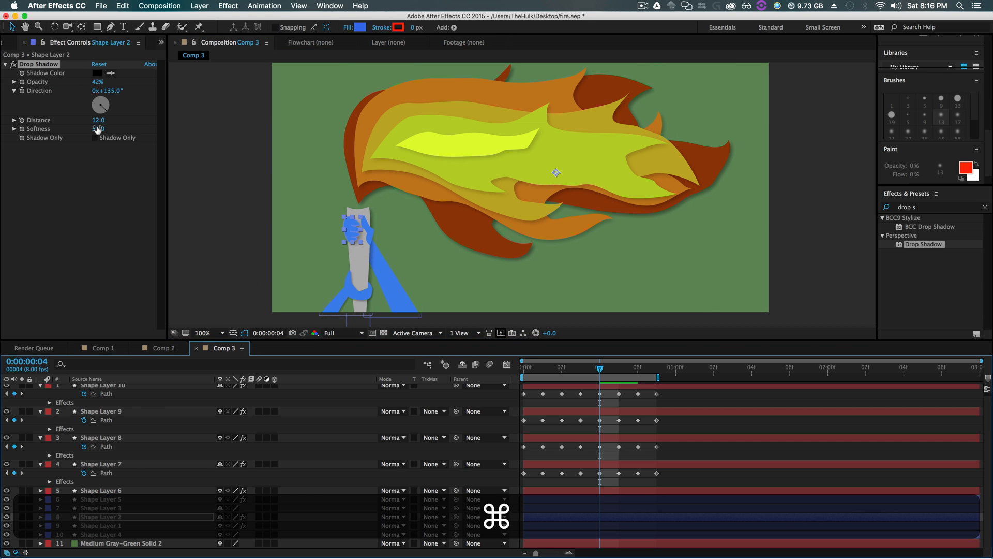
- Set Shape Layer 2's Drop Shadow to softness 12, distance 5 and opacity 30%
mouse_move(97, 129)
left_mouse_down()
mouse_move(89, 131)
mouse_move(94, 119)
left_mouse_up()
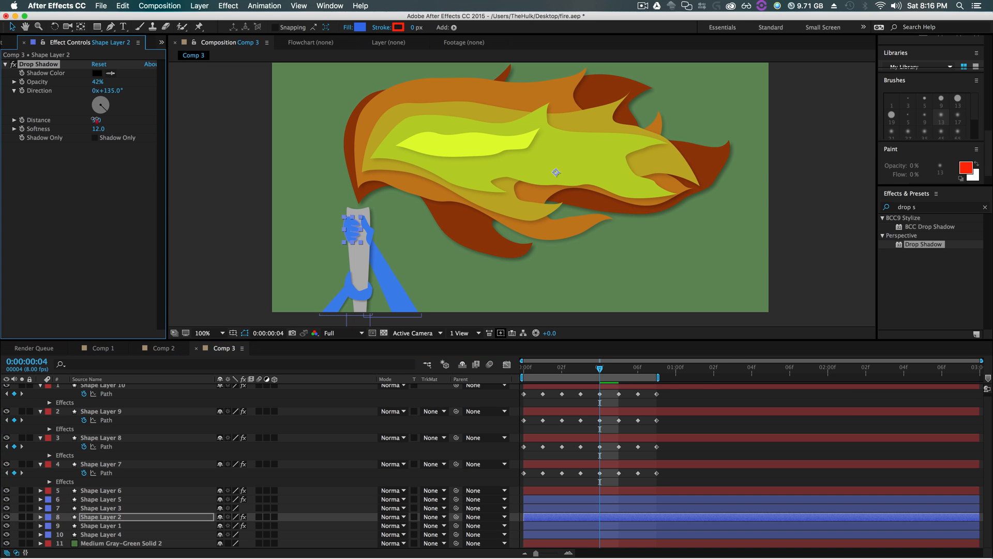
left_click_drag(97, 82, 85, 86)
left_click(110, 228)
left_click(242, 227)
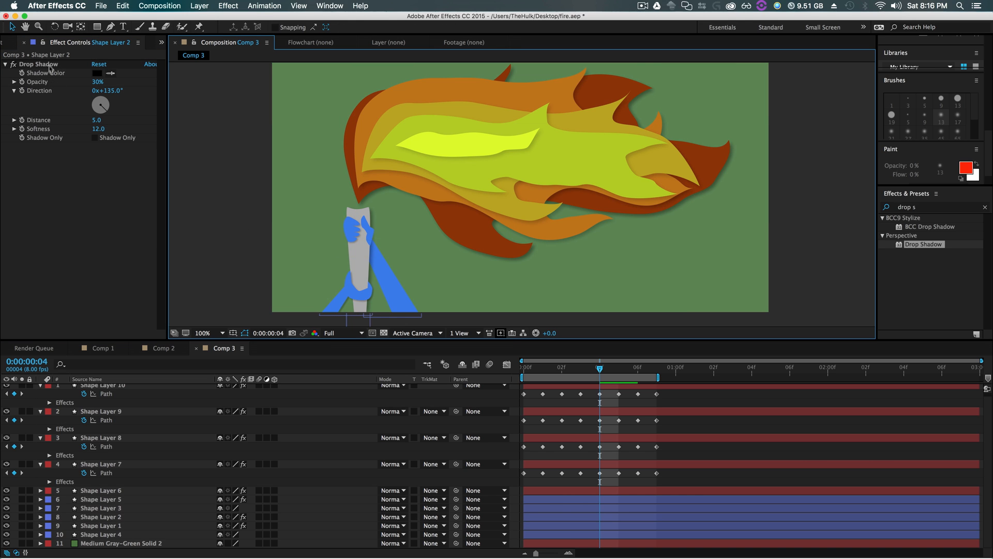
- Copy Shape Layer 2's adjusted Drop Shadow onto Shape Layer 3, the thumb part of the upper hand
left_click(47, 64)
key("super+c")
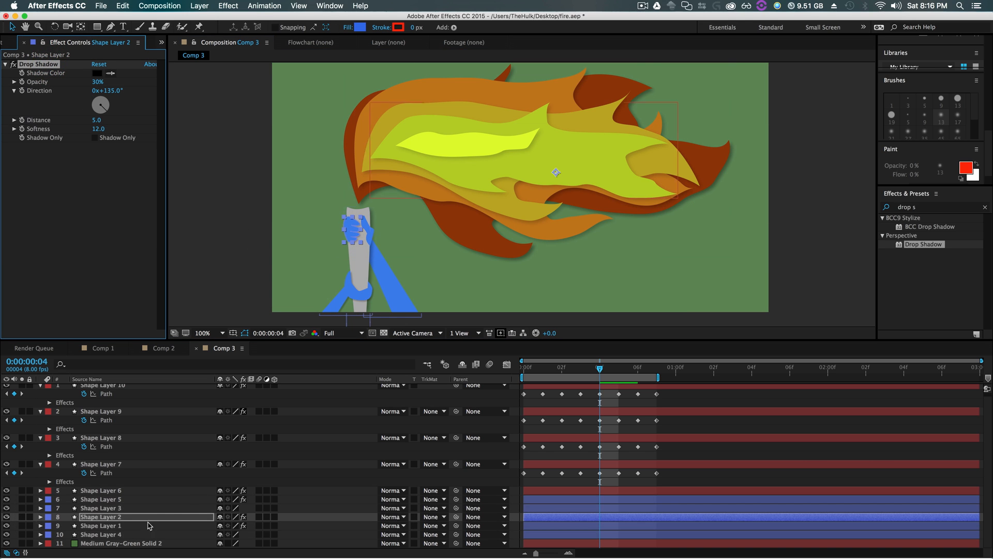
left_click(108, 508)
key("super+v")
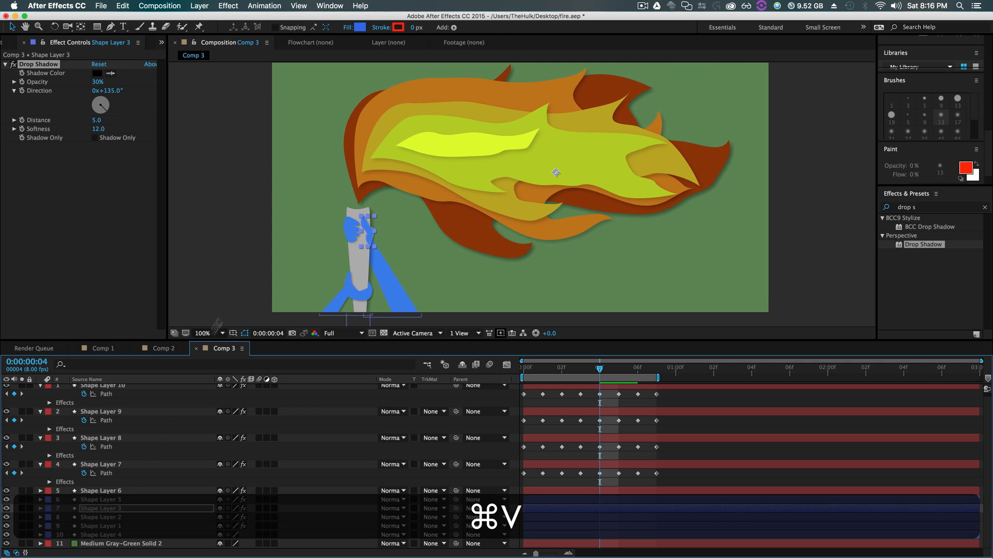
left_click(232, 276)
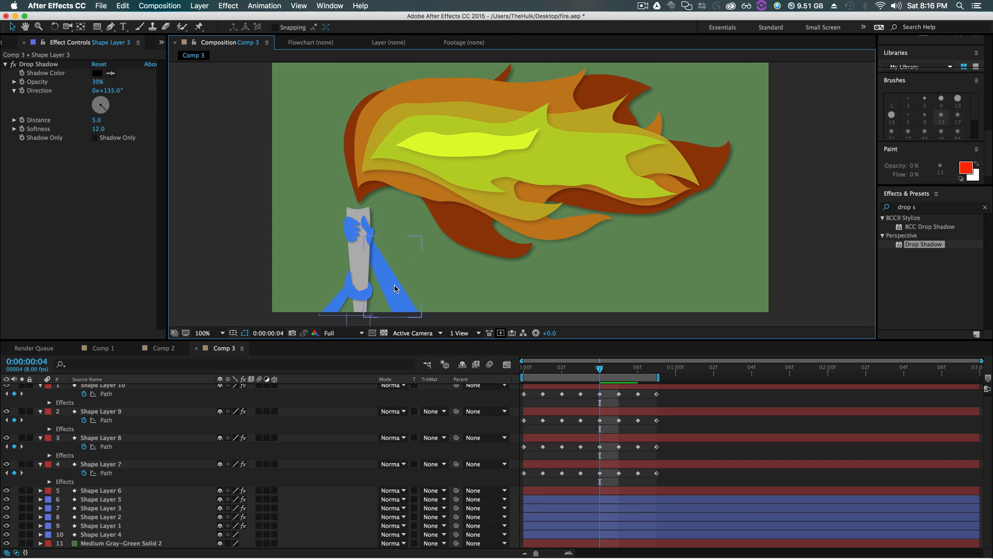
- Preview the Comp 3 loop from its start at 50% zoom and compare it with the textured flame in Comp 2
key("comma")
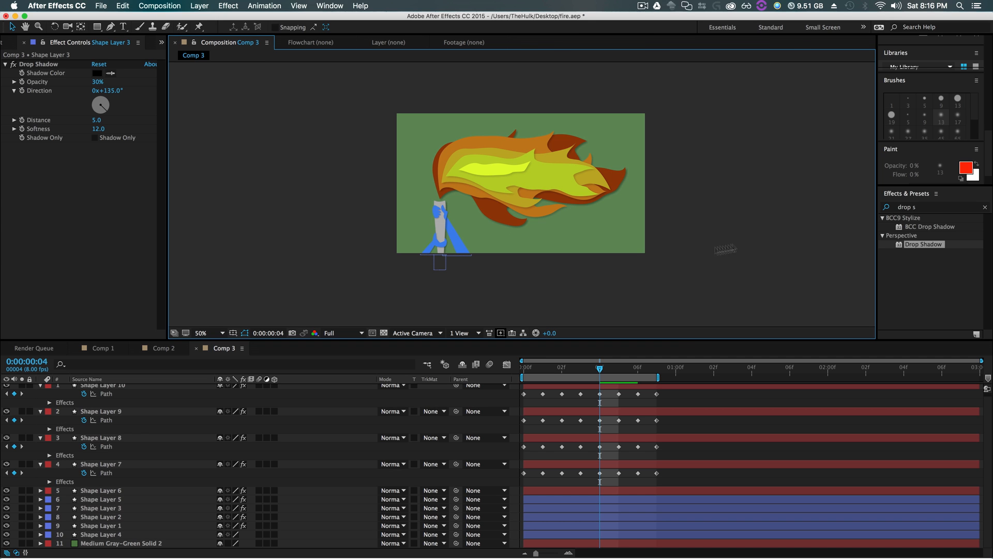
key("space")
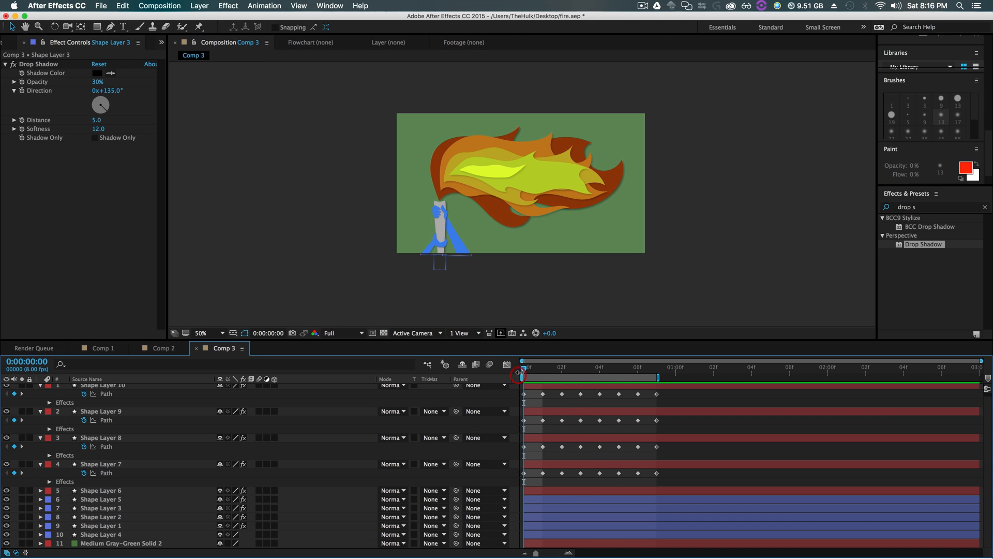
left_click(526, 369)
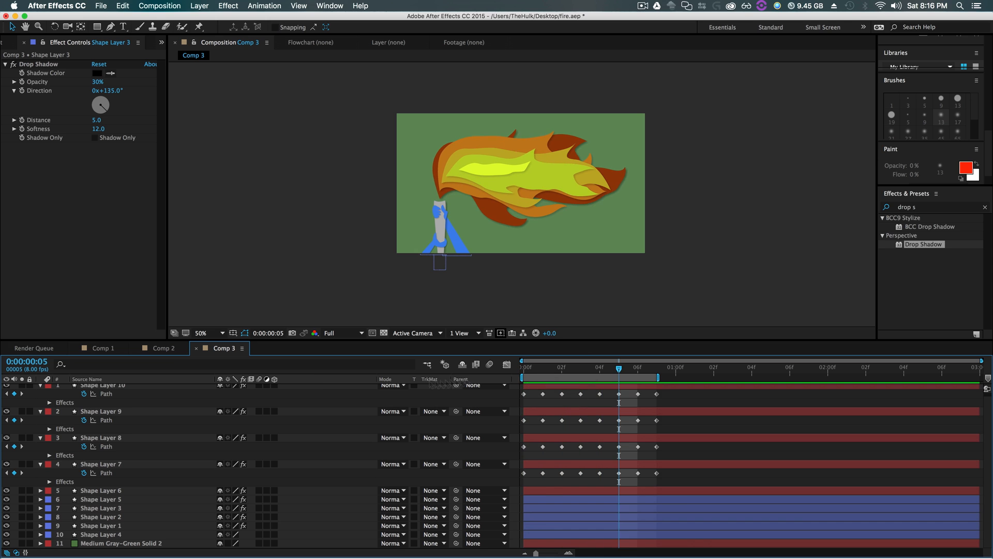
left_click(164, 350)
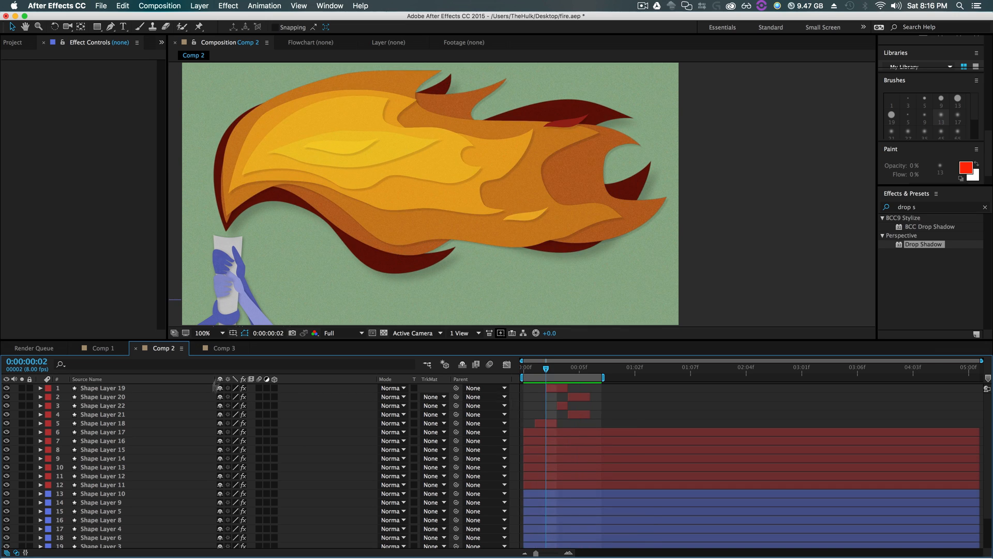
left_click(223, 348)
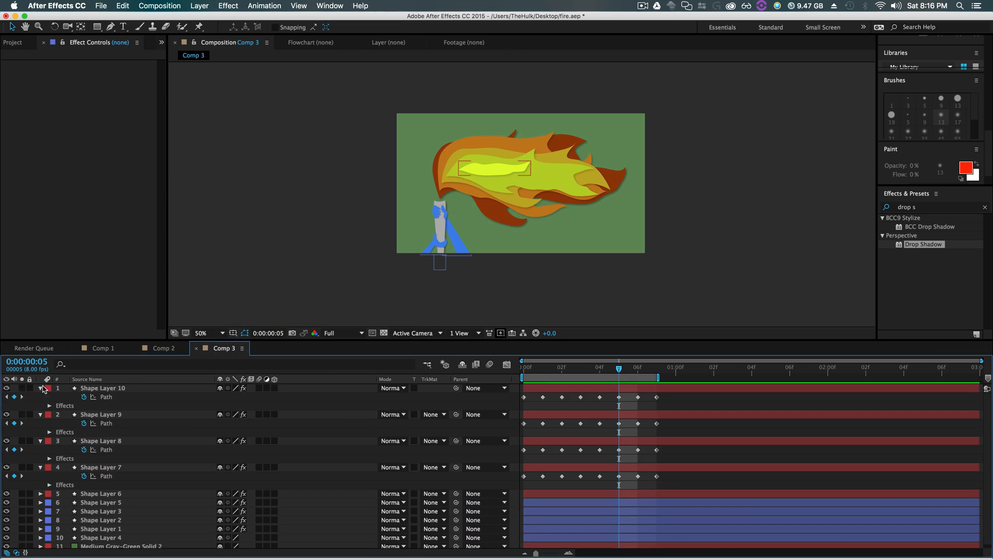
- Collapse the expanded properties of Shape Layers 10, 9, 8 and 7 in the timeline
left_click(41, 387)
left_click(41, 397)
left_click(41, 406)
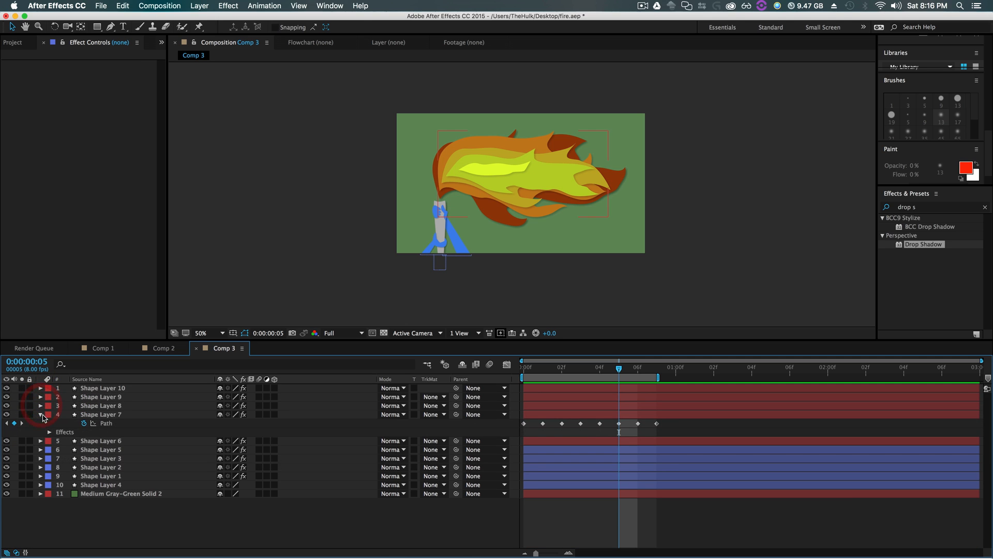
left_click(41, 414)
- Duplicate Shape Layer 10, the innermost yellow flame, and place the copy on the green background below the flame's tail
left_click(108, 388)
key("slash")
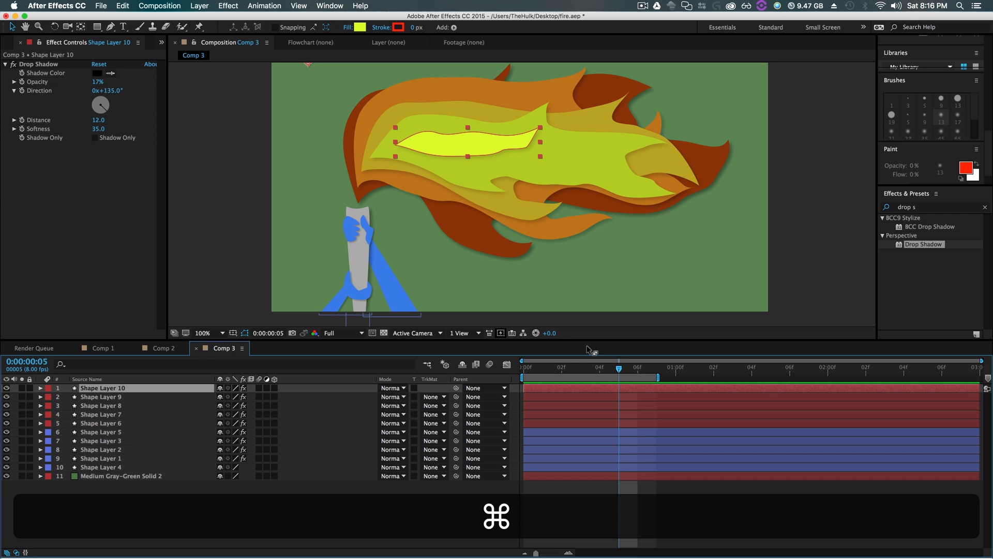
key("super+c")
key("super+v")
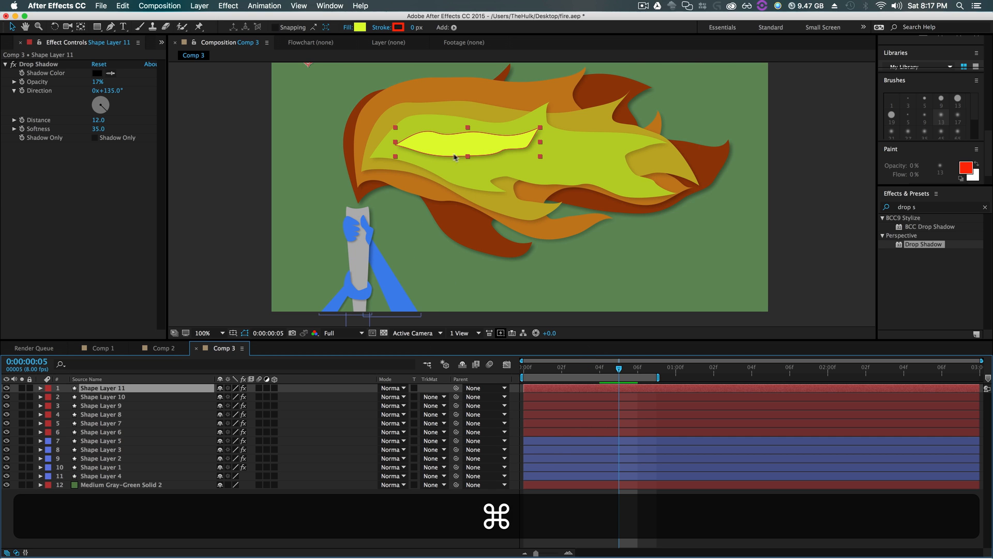
left_click_drag(477, 145, 622, 246)
- Centre the anchor point of Shape Layer 11, the yellow copy, on its shape and scale it to 32%
left_click(81, 26)
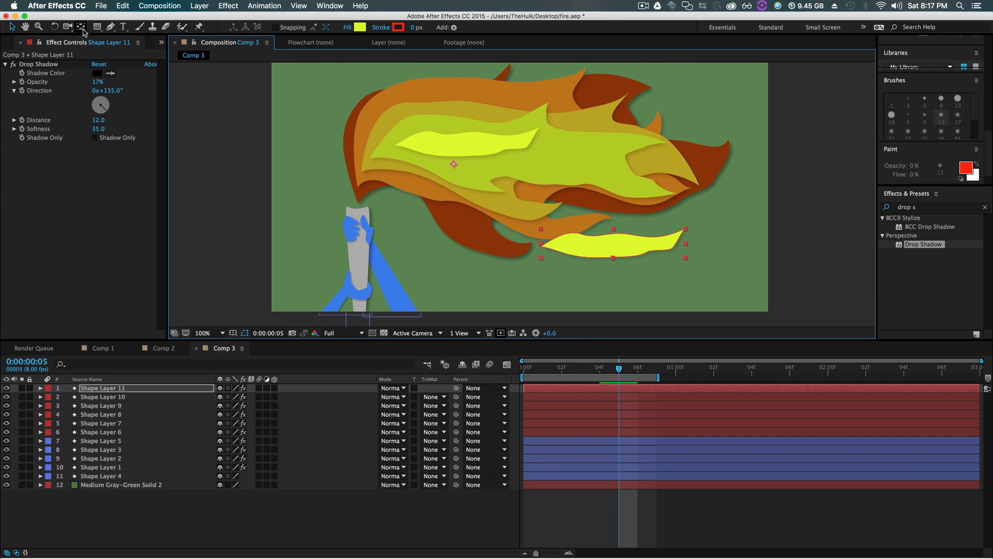
left_click_drag(453, 163, 483, 197)
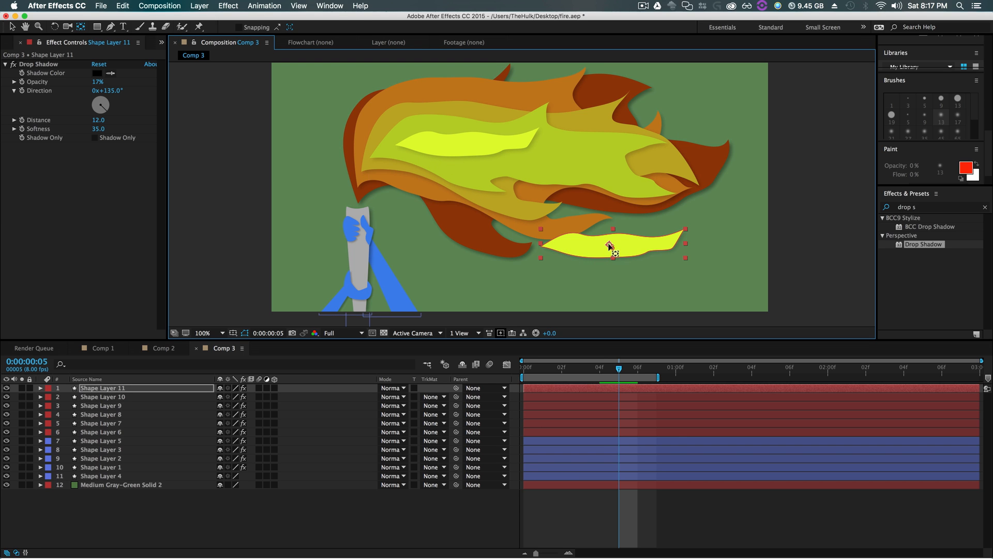
key("v")
key("s")
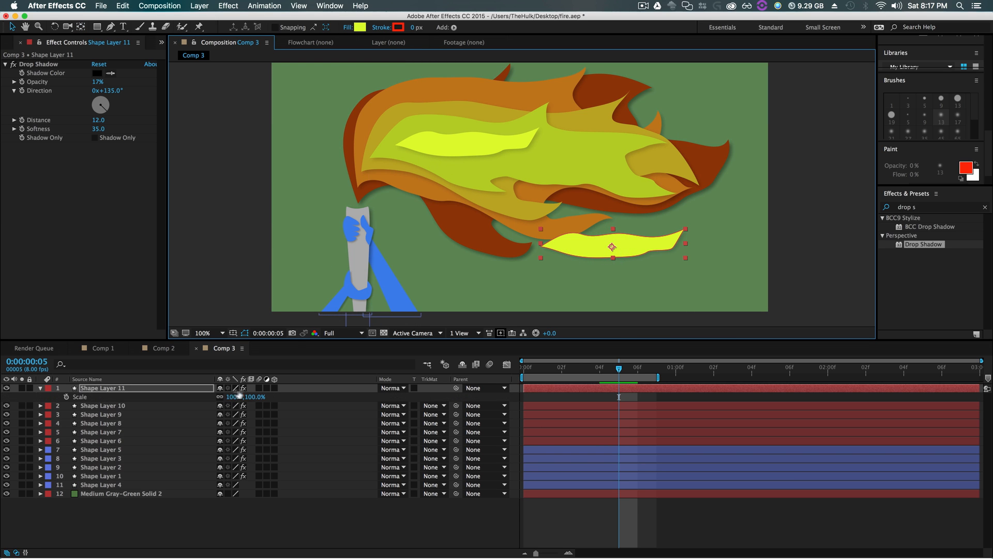
left_click_drag(239, 395, 217, 396)
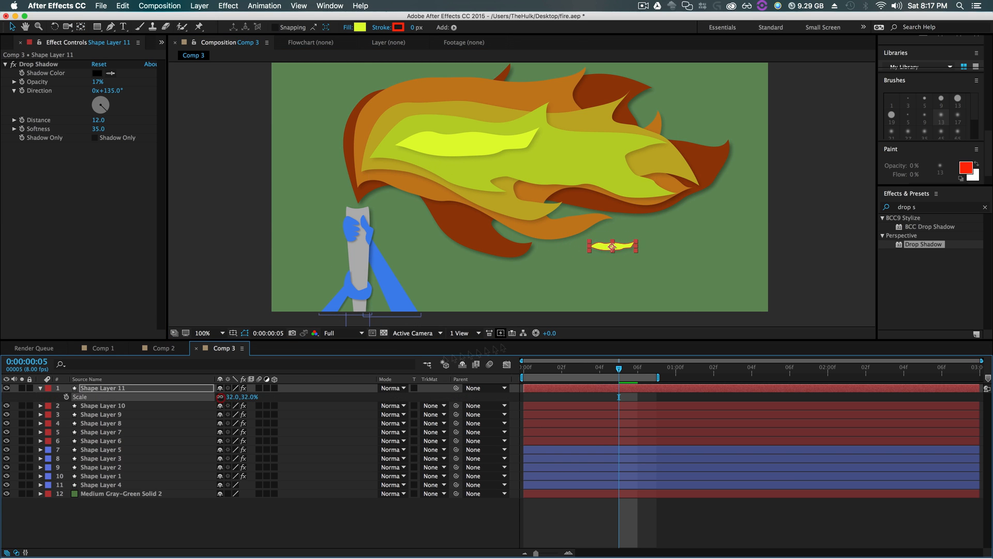
- Delete all the Path keyframes of Shape 1 in Shape Layer 11, the small yellow copy below the flame
scroll(616, 310, "up", 5)
scroll(627, 308, "down", 5)
key("h")
scroll(477, 210, "up", 1)
left_click_drag(476, 210, 516, 208)
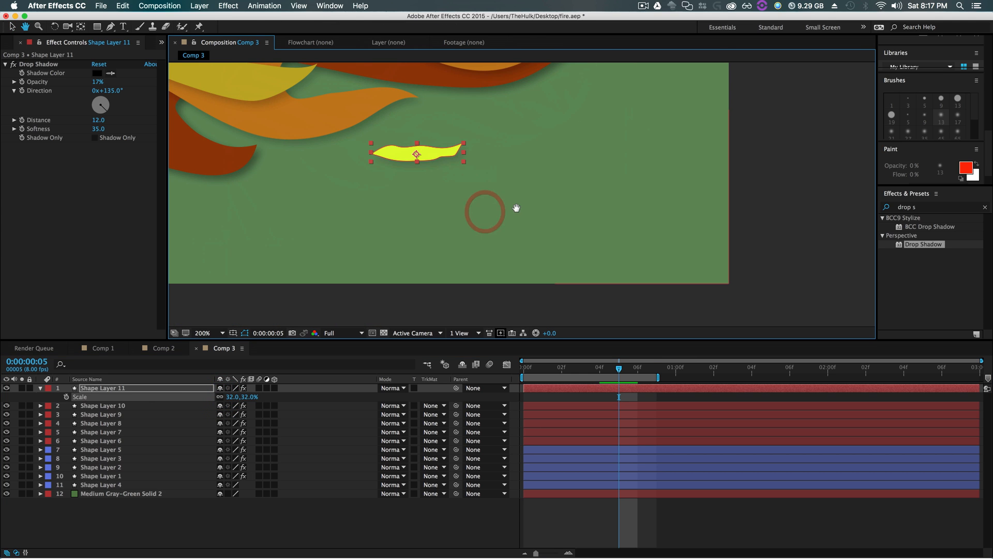
key("v")
left_click(40, 388)
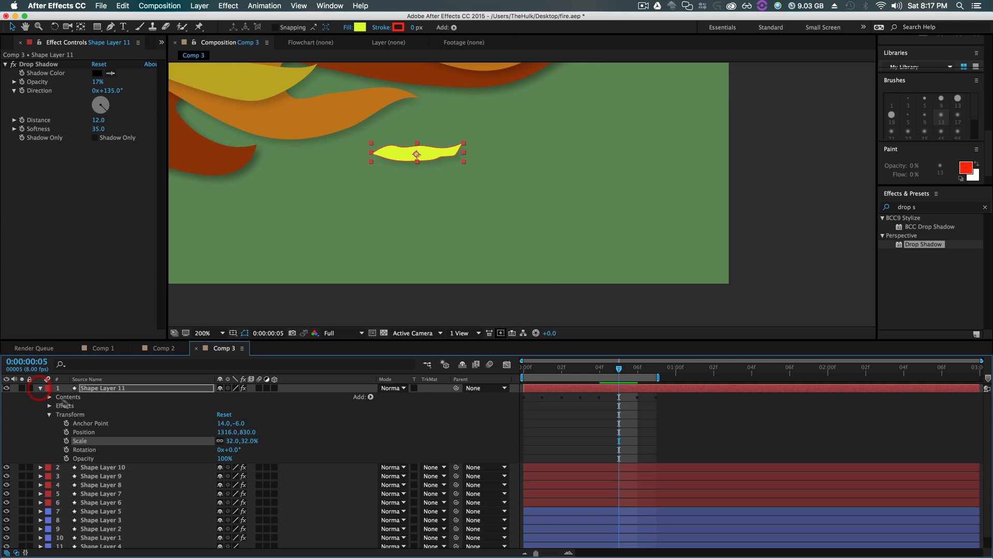
left_click(49, 397)
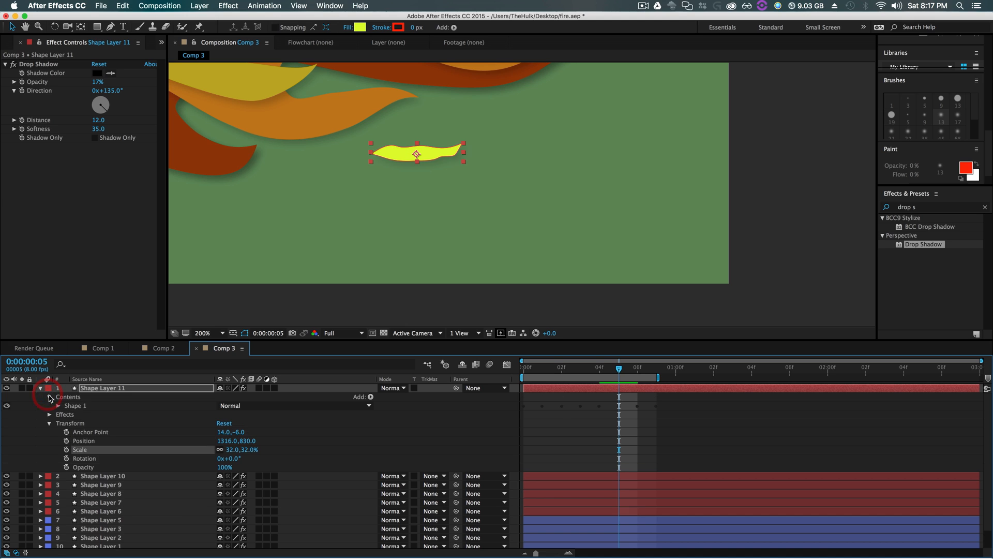
left_click(75, 405)
left_click(58, 405)
left_click(85, 415)
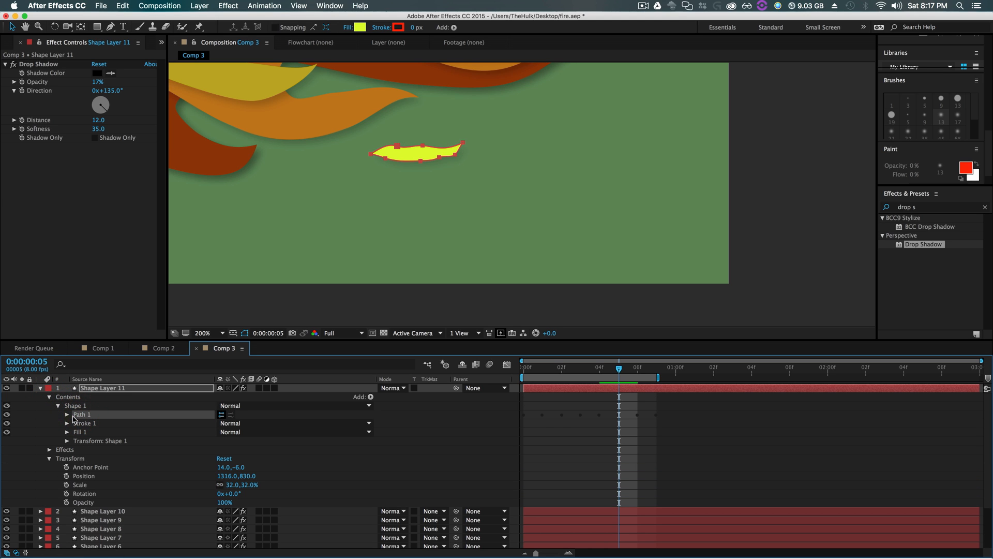
left_click(68, 414)
left_click_drag(710, 411, 633, 438)
key("Delete")
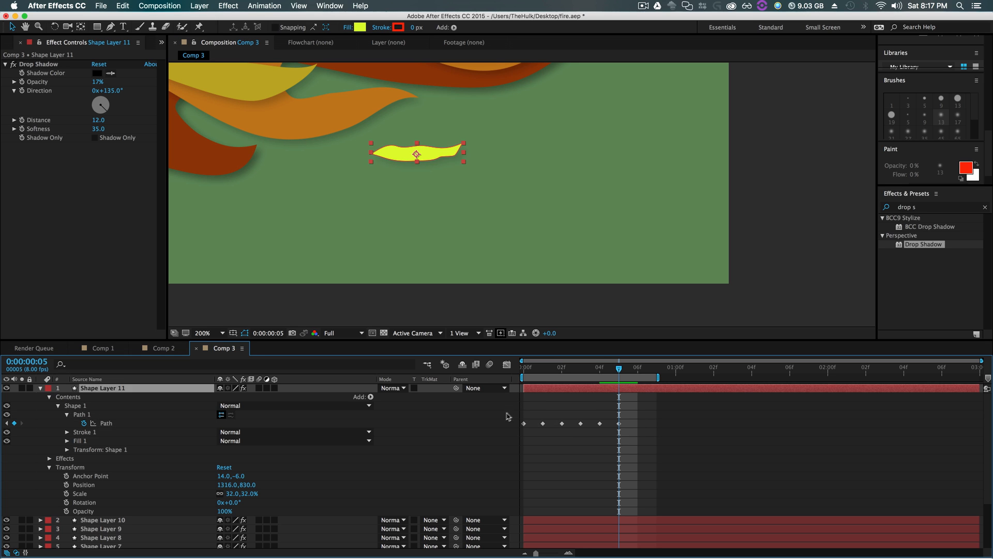
left_click_drag(504, 417, 603, 429)
key("Delete")
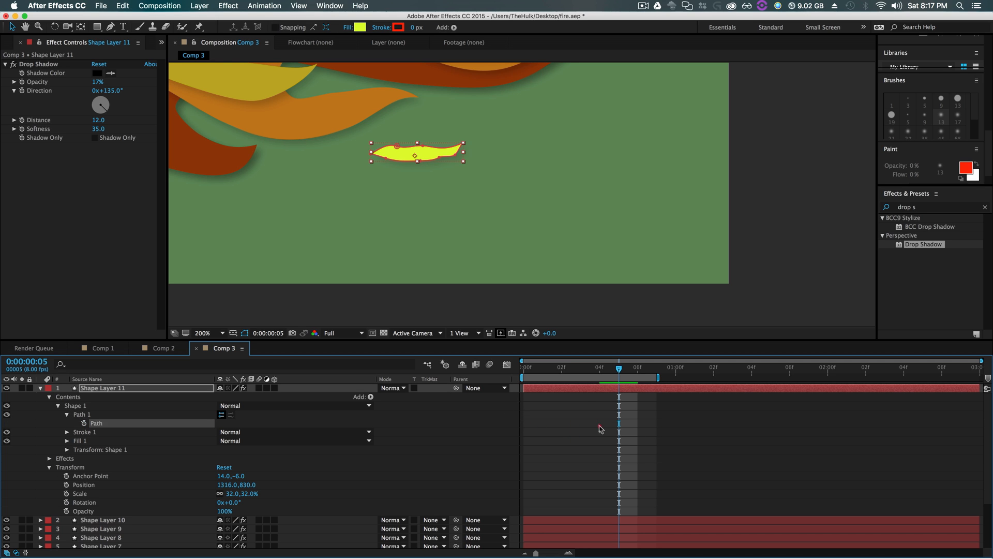
- Remove the surplus vertices along the upper and lower edges of the small yellow piece with the Delete Vertex tool
left_click(414, 153)
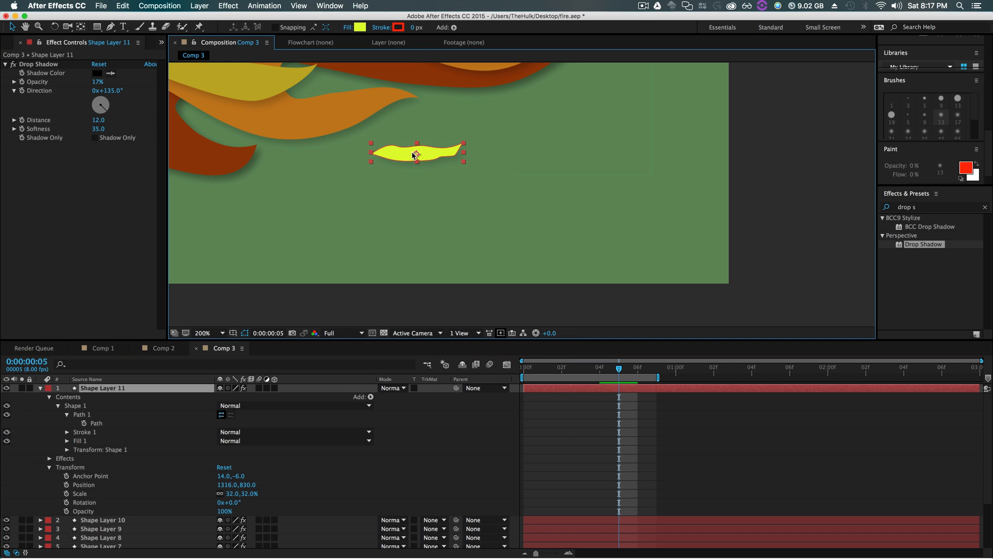
left_click_drag(94, 420, 106, 422)
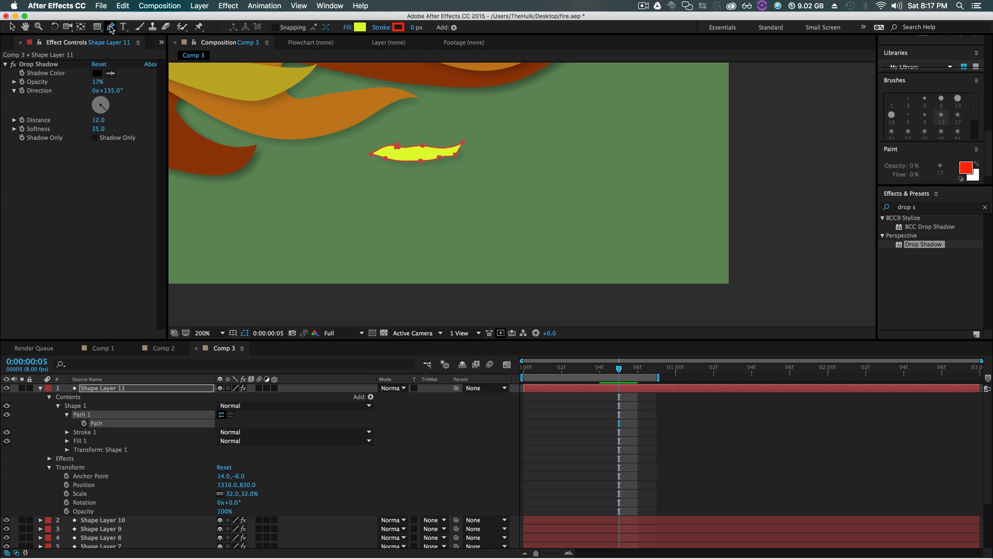
left_click_drag(110, 26, 150, 50)
left_click(437, 156)
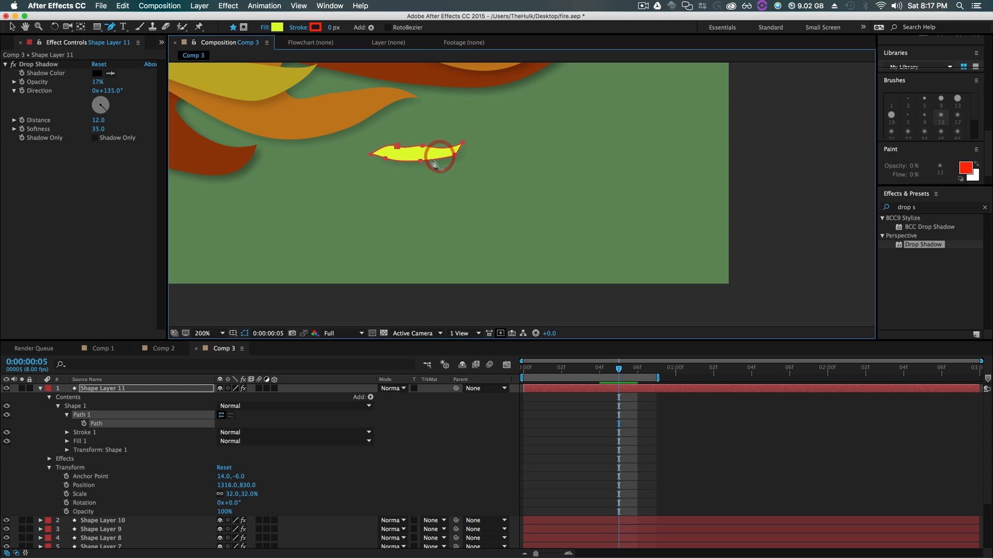
left_click(423, 146)
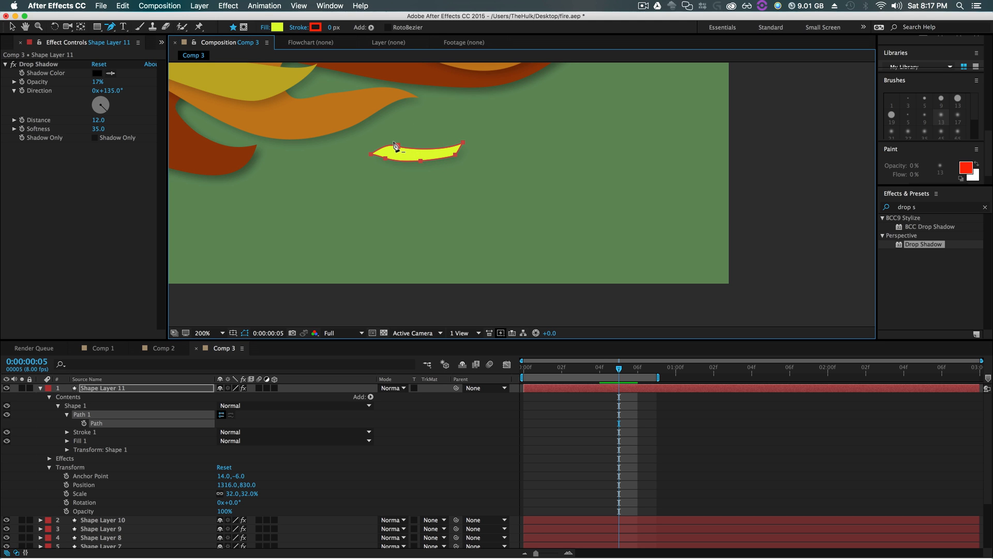
left_click(397, 147)
key("v")
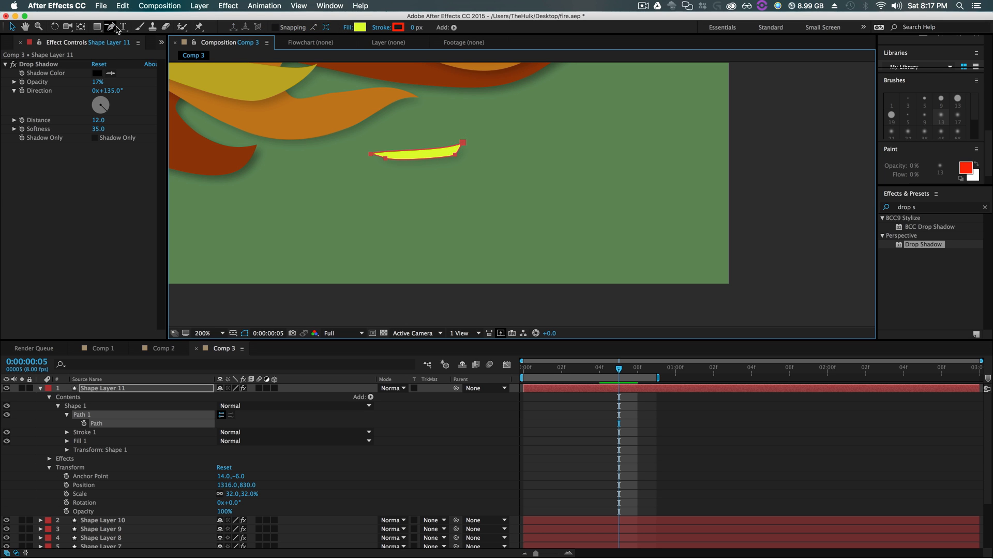
- Reshape the small yellow piece with the Pen tool into a slim, curved sliver with its blunt end pulled farther out
left_click(111, 27)
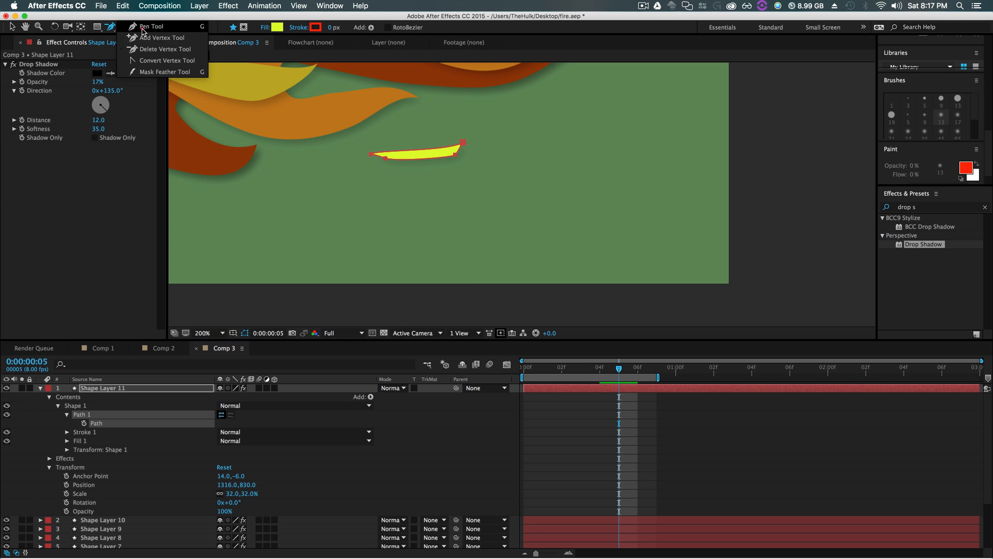
left_click(459, 141)
left_click(414, 152)
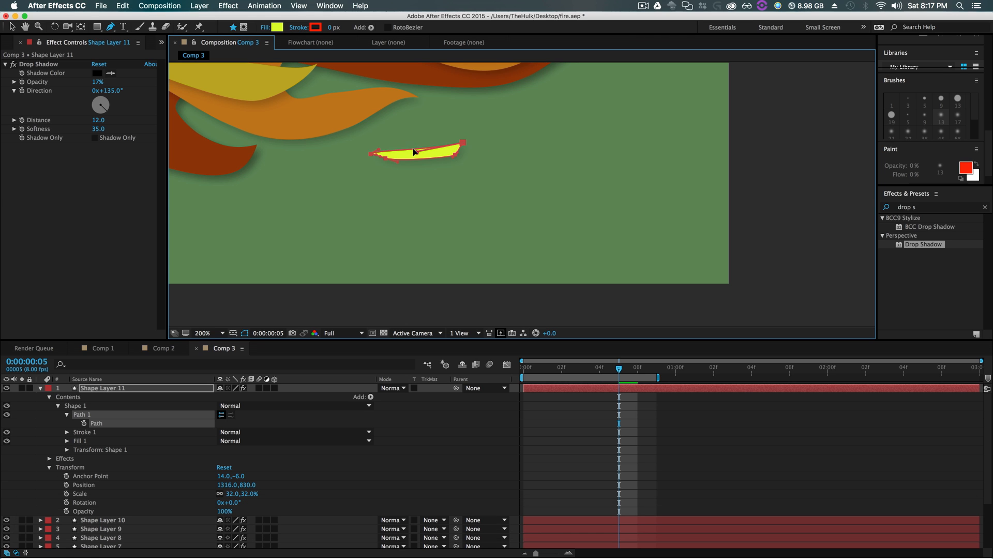
left_click_drag(414, 152, 448, 155)
left_click(368, 160, "shift")
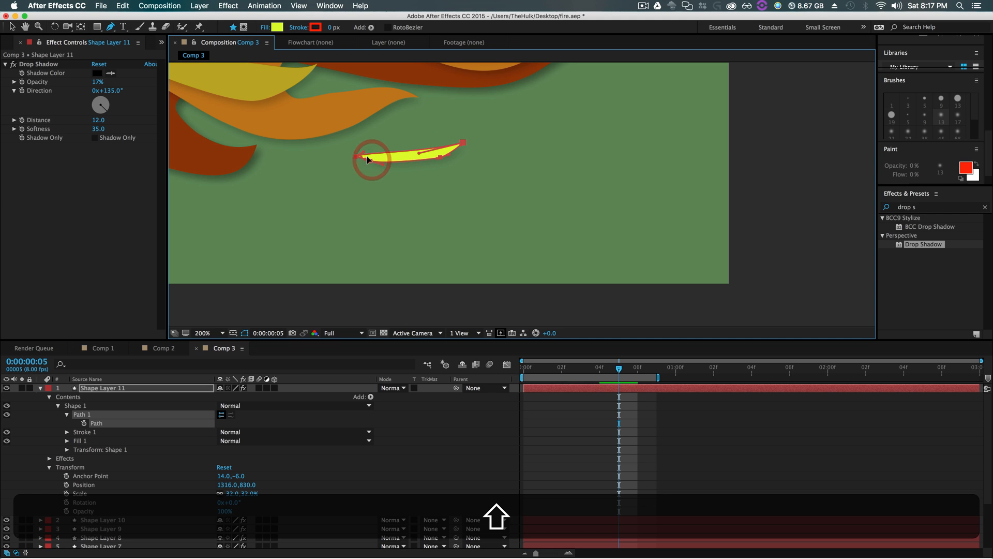
left_click_drag(368, 160, 372, 159)
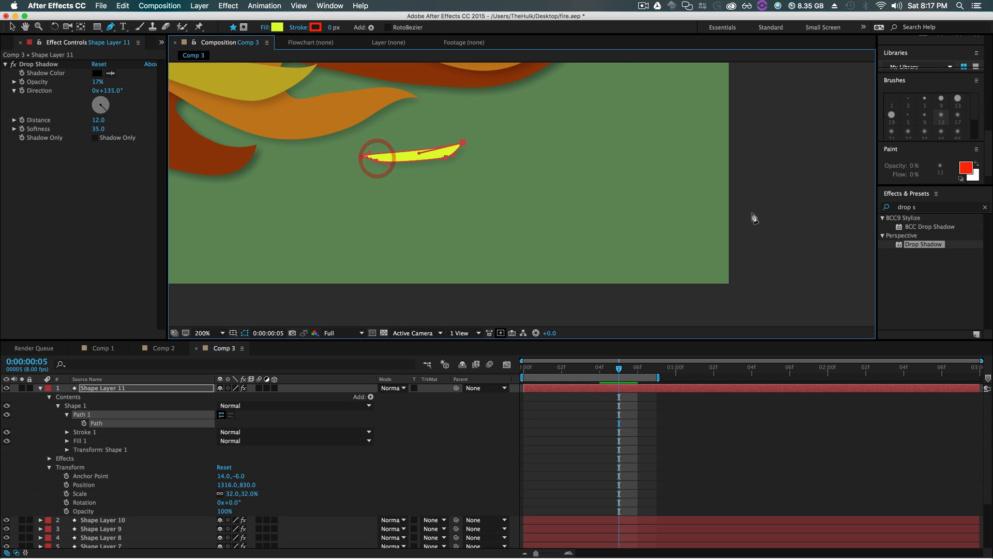
- Deselect the yellow sliver and examine its shape and drop shadow next to the flame at several magnifications
key("comma")
key("v")
left_click(738, 206)
left_click(706, 187)
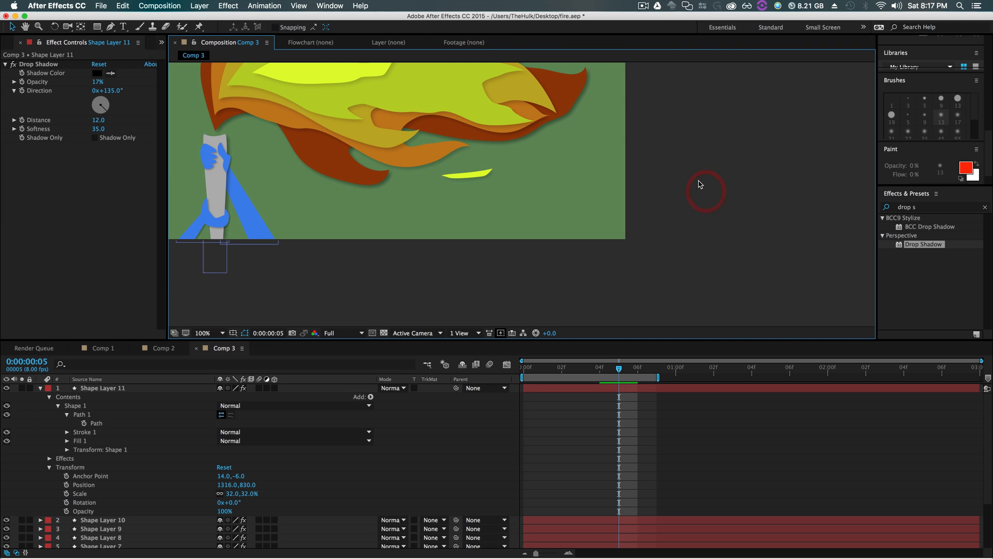
key("comma")
key("period")
key("period")
key("period")
key("period")
key("period")
key("period")
key("h")
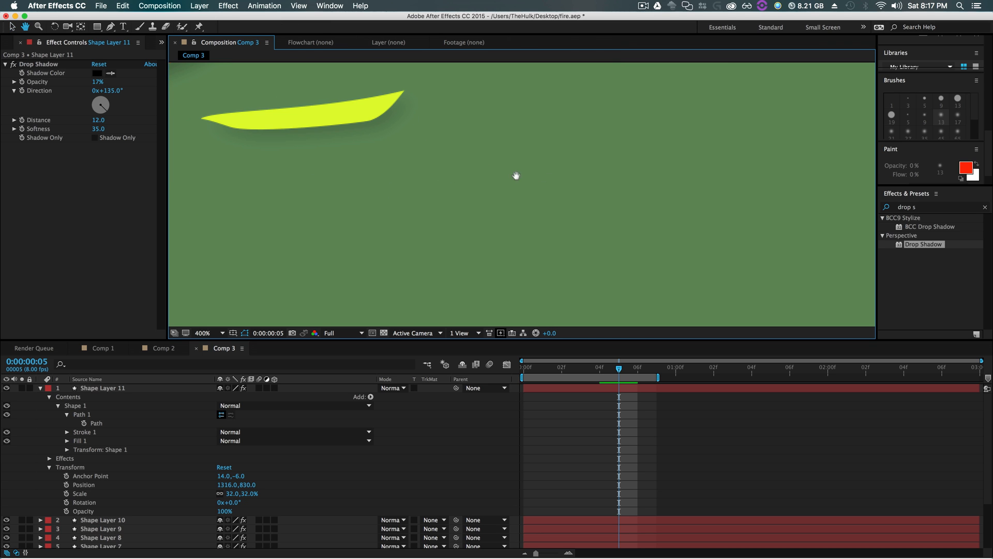
left_click_drag(517, 174, 717, 204)
key("comma")
key("comma")
key("comma")
key("comma")
key("period")
key("v")
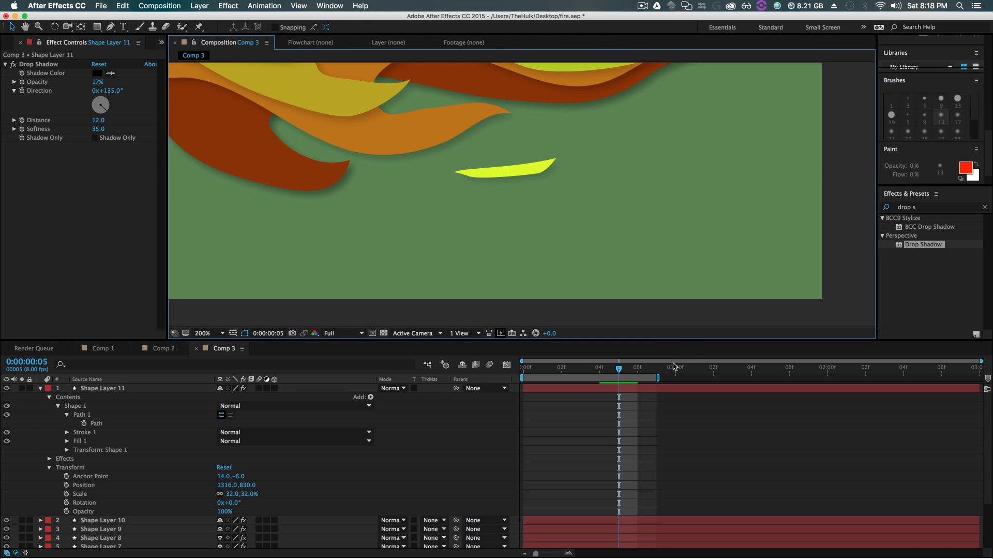
- Rotate Shape Layer 11, the yellow sliver, to 188°
left_click(646, 389)
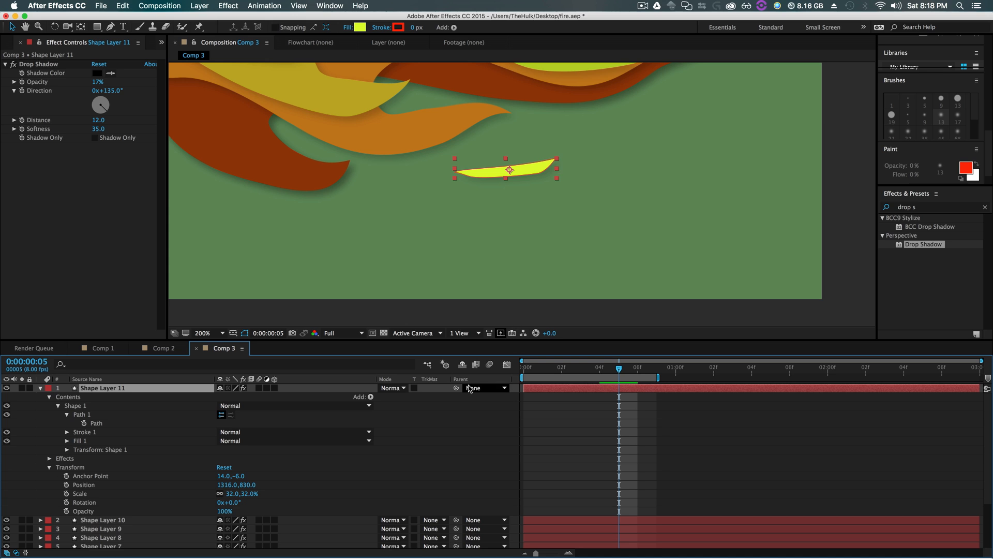
key("r")
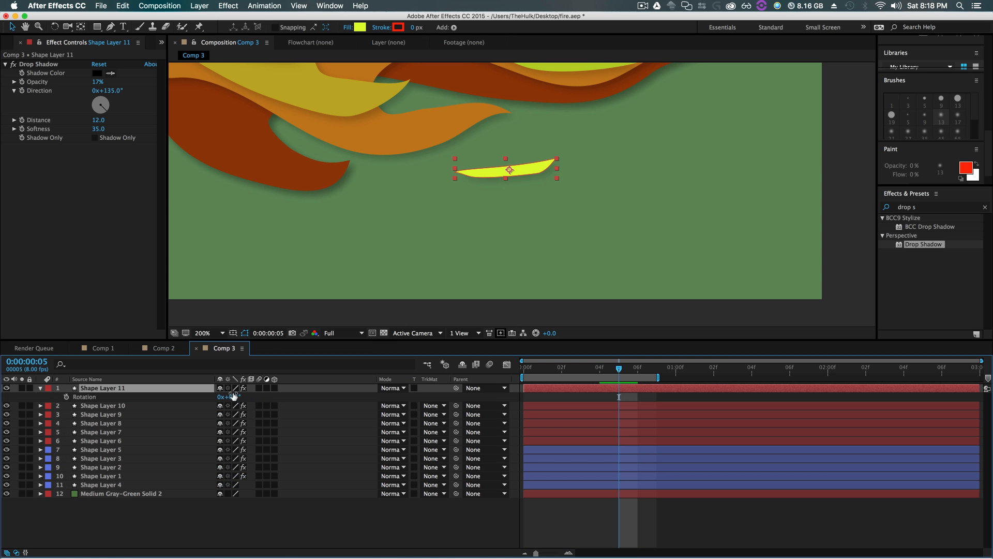
left_click_drag(233, 396, 344, 393)
key("comma")
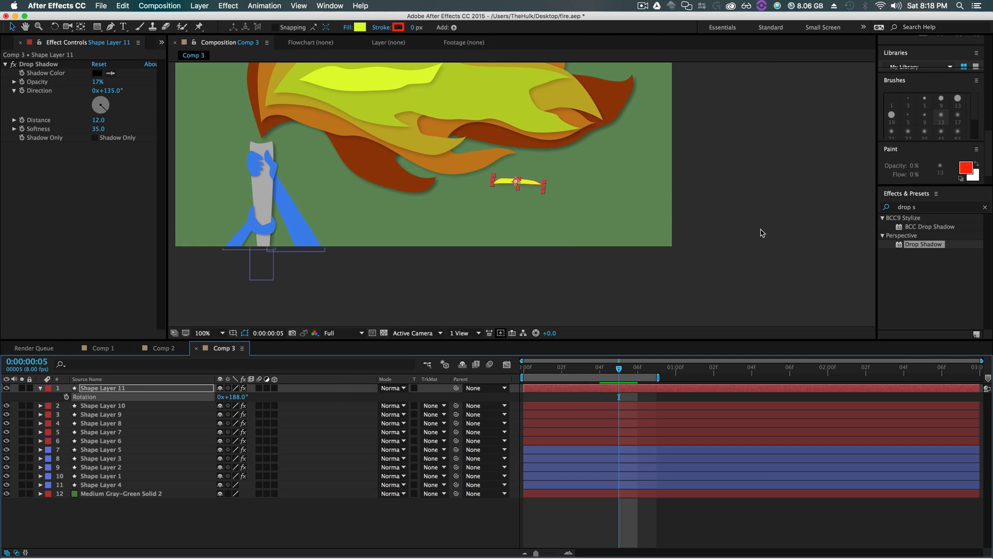
left_click(761, 233)
- Recolour the sliver's fill with the dark red-brown sampled from the outermost flame layer
left_click(512, 183)
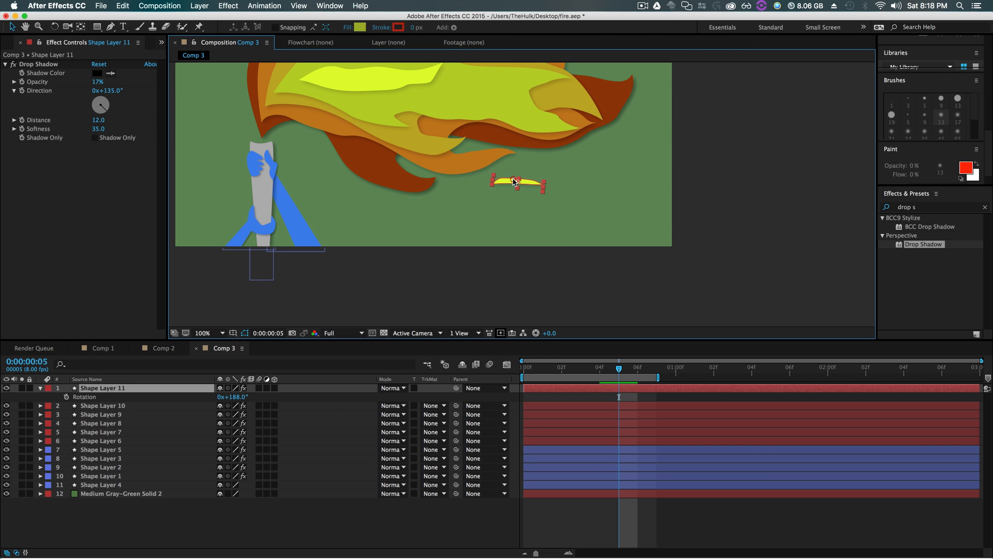
left_click(360, 26)
left_click(296, 326)
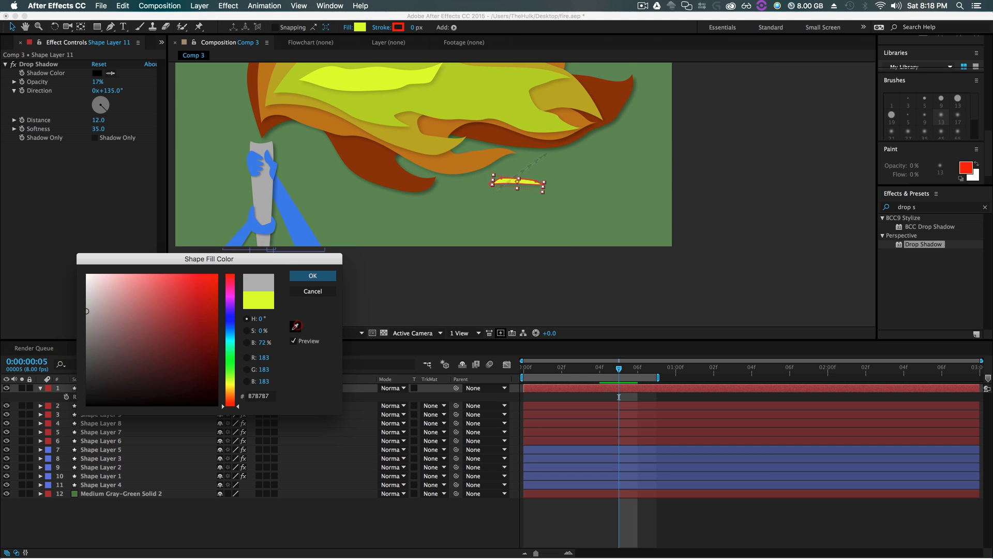
left_click(509, 138)
left_click(312, 275)
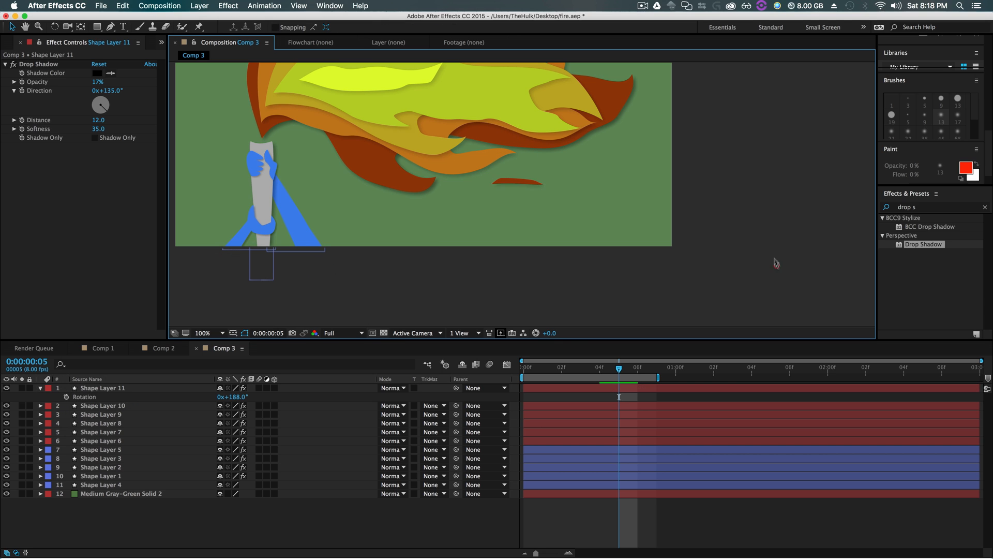
- Trim Shape Layer 11 so that it shows only on frames 3 and 4, and preview the loop
left_click_drag(618, 368, 580, 368)
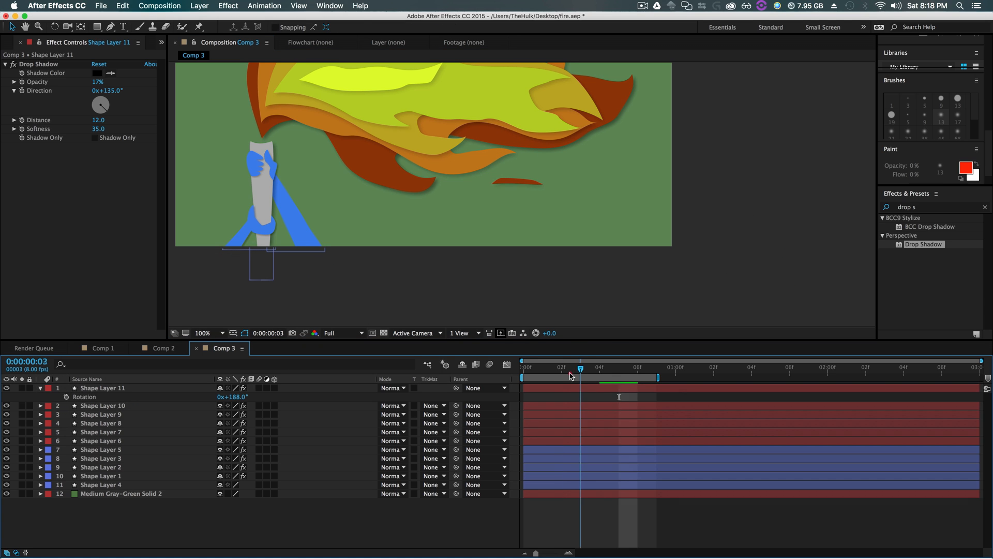
left_click(600, 388)
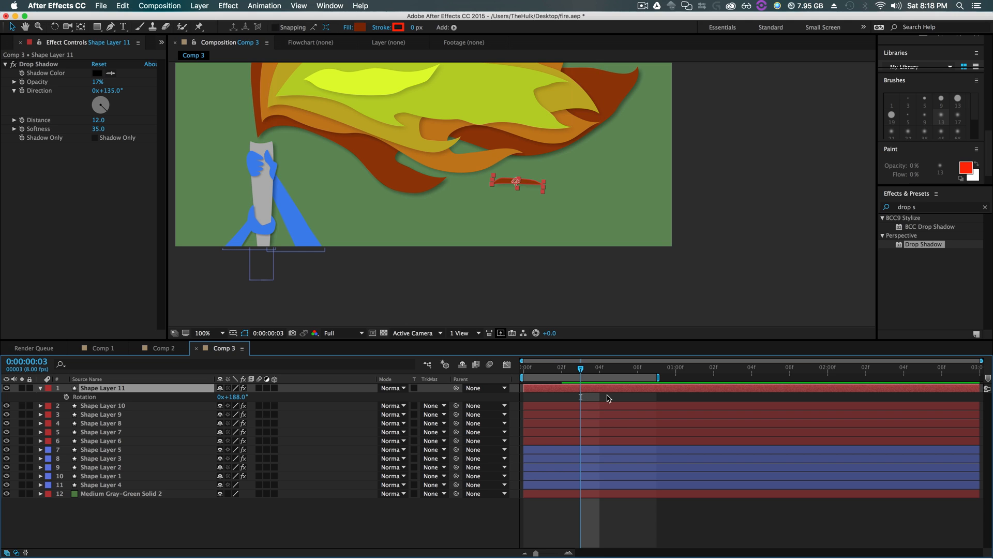
key("alt")
key("alt+bracketleft")
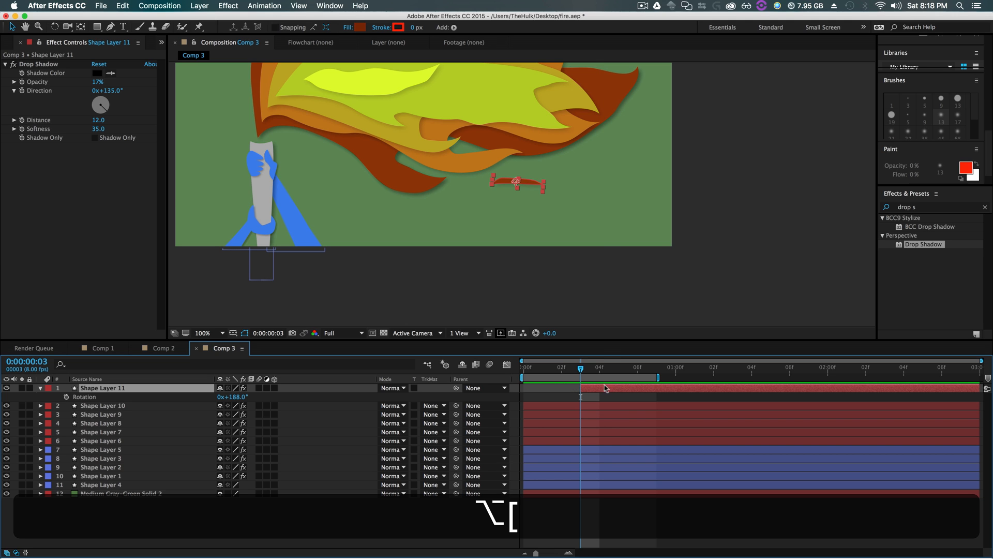
left_click_drag(582, 369, 558, 378)
key("alt+bracketright")
key("space")
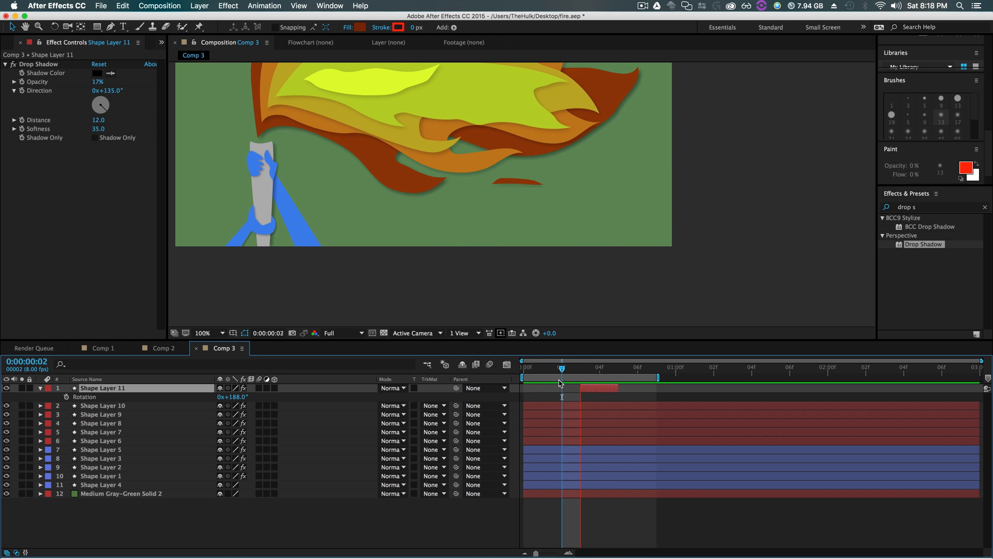
key("space")
- At frame 4, move the sliver onto the dark red area at the flame's upper edge and rotate it to 173°
left_click(599, 367)
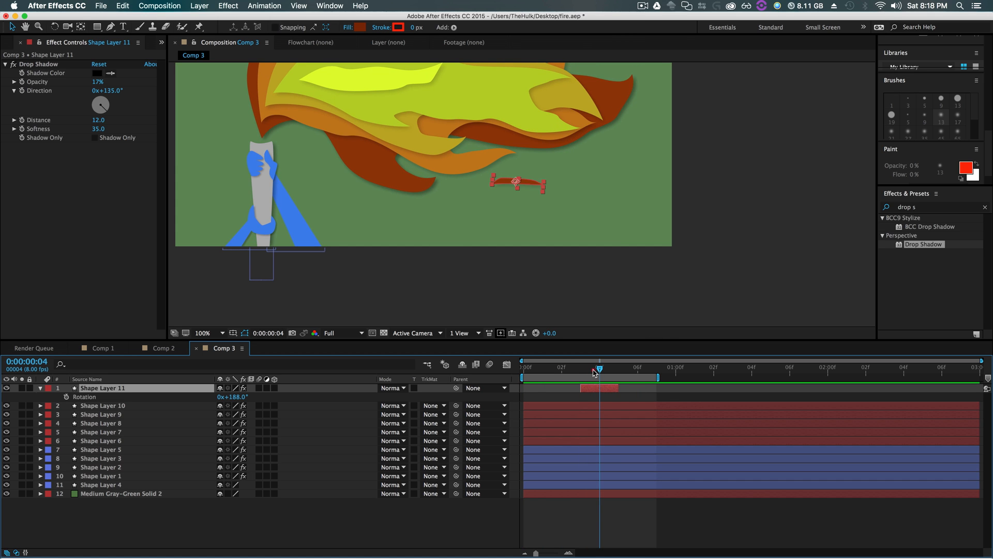
left_click_drag(599, 202, 572, 287)
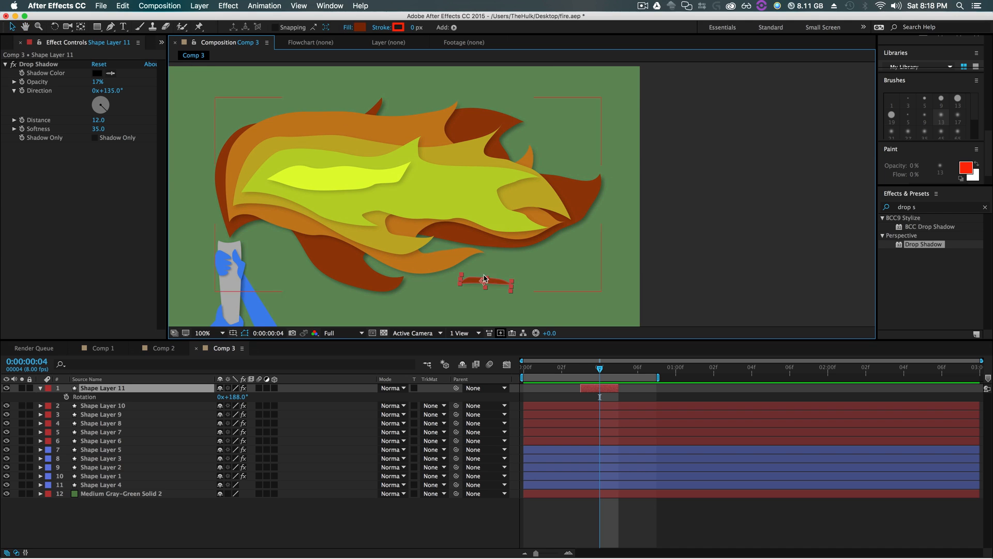
left_click_drag(496, 281, 465, 129)
left_click_drag(239, 395, 231, 394)
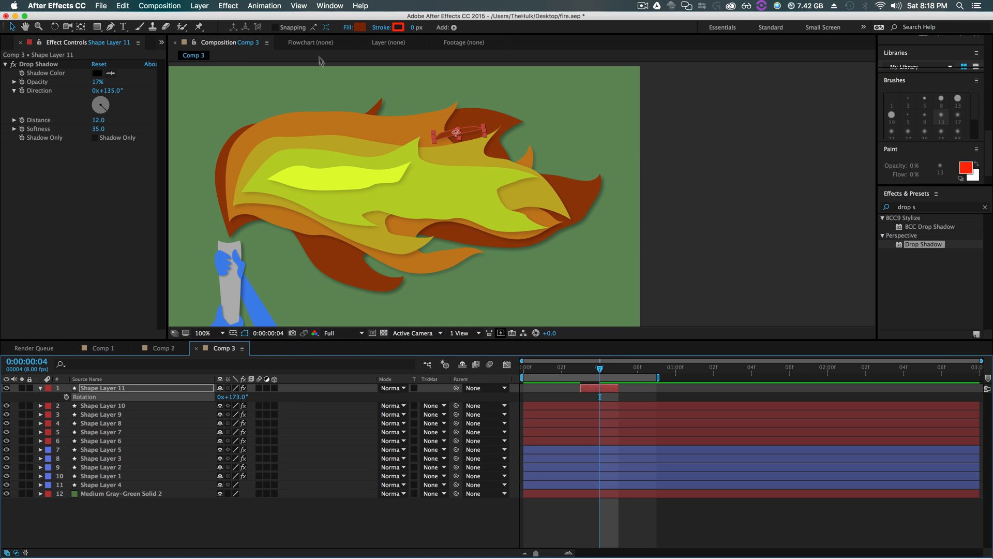
- Recolour the sliver's fill with the yellow-green sampled from the inner flame layer, B0C806
left_click(361, 27)
left_click(295, 326)
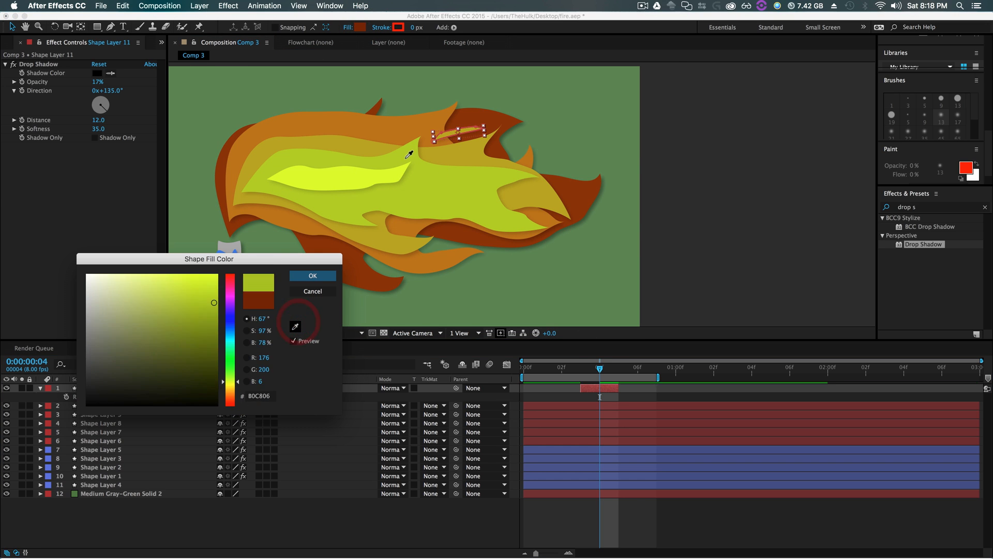
left_click(406, 151)
key("Return")
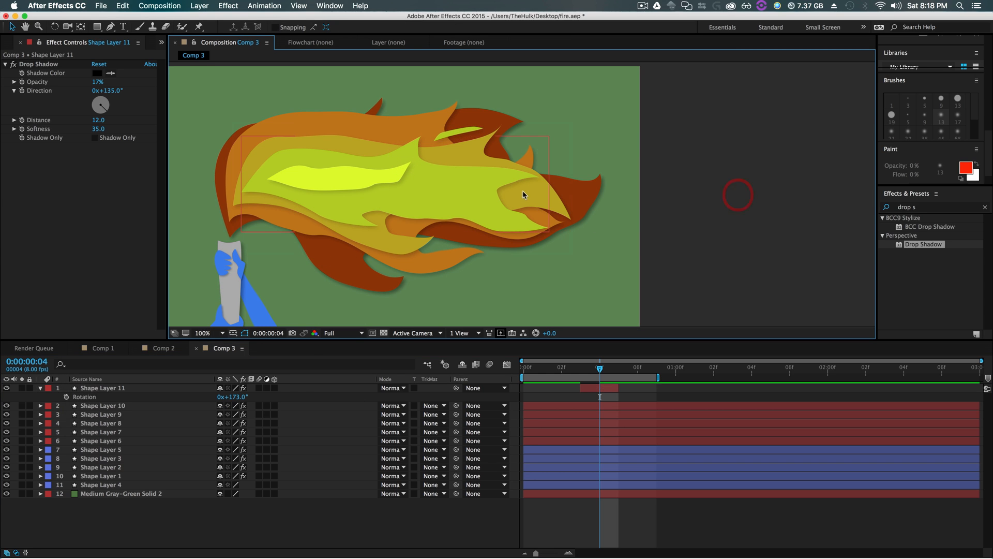
- Scale the yellow-green sliver on Shape Layer 11 down to 26% width and 34% height
left_click(464, 135)
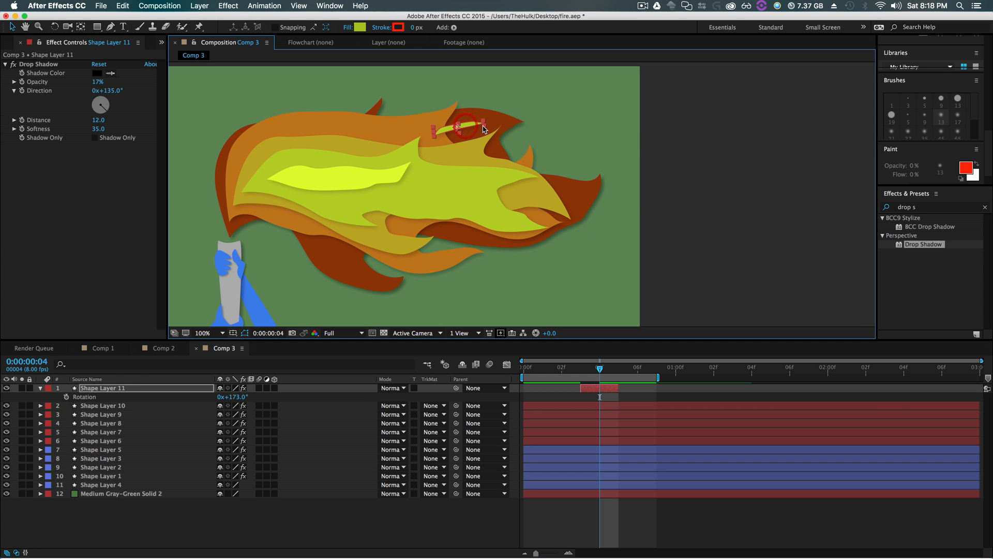
left_click(200, 395)
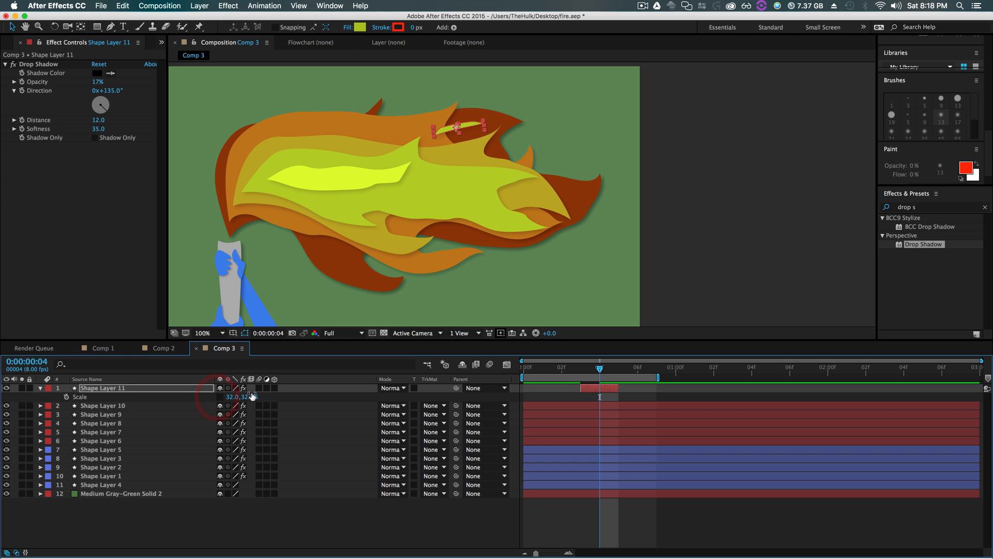
key("s")
left_click_drag(246, 394, 226, 397)
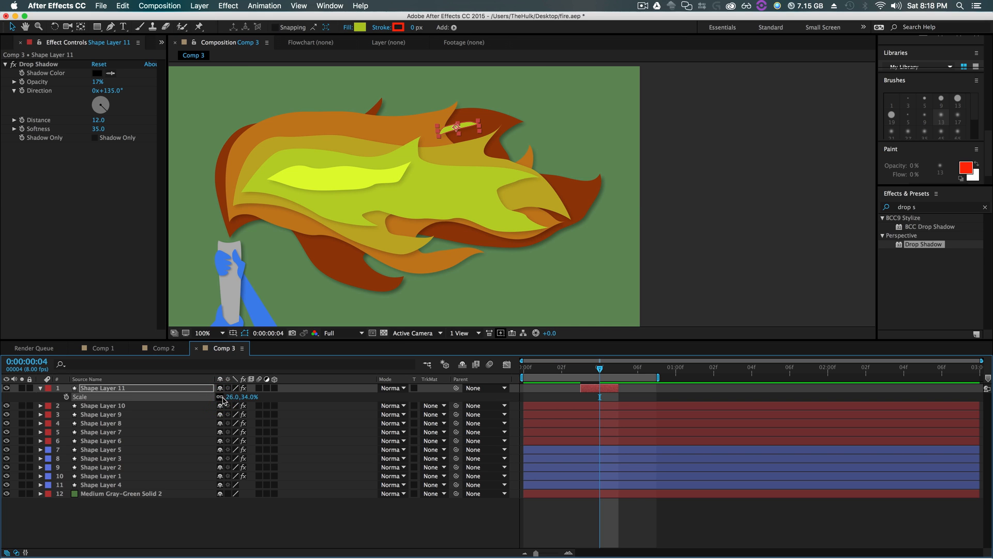
left_click(222, 398)
left_click(761, 237)
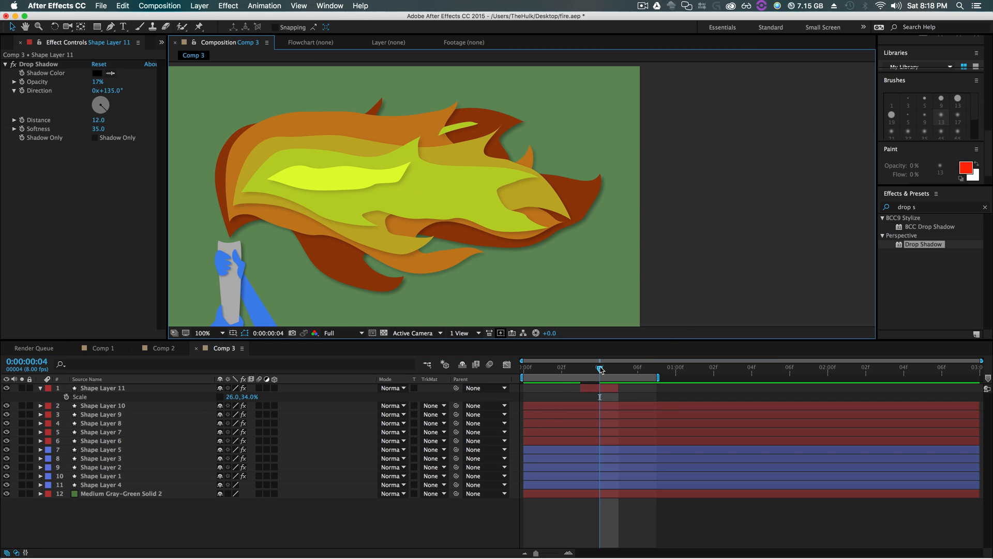
- Duplicate Shape Layer 11, shift the copy to start at frame 5, and move its sliver outward to the flame's upper dark red tip
mouse_move(600, 369)
left_mouse_down()
mouse_move(562, 369)
mouse_move(580, 369)
left_mouse_up()
left_click(597, 393)
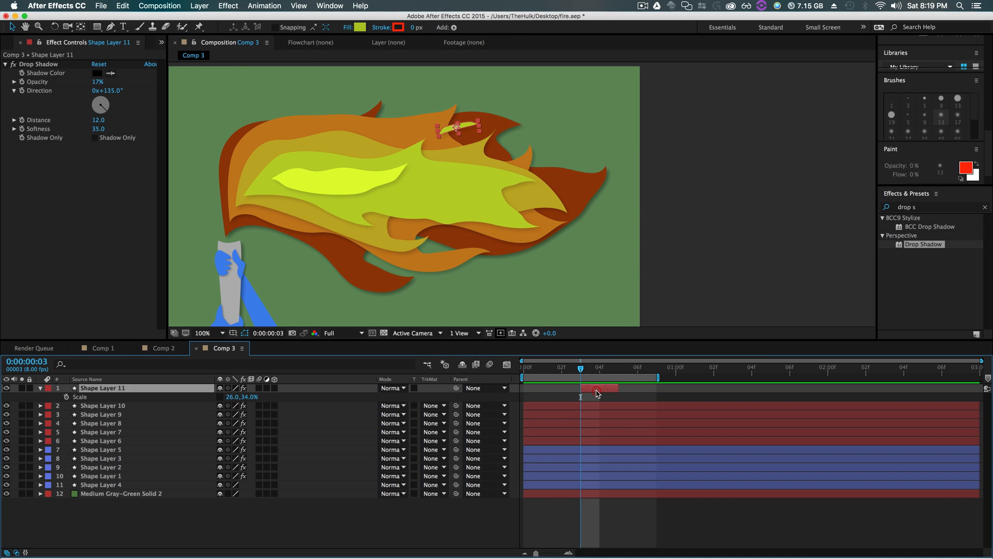
key("super+d")
left_click_drag(601, 389, 638, 392)
left_click_drag(581, 370, 621, 370)
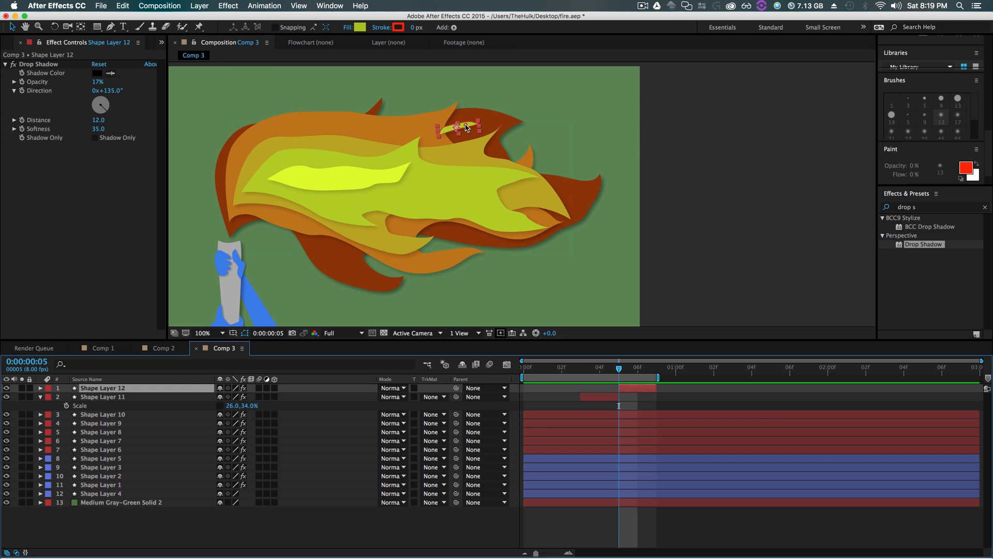
left_click_drag(467, 128, 507, 114)
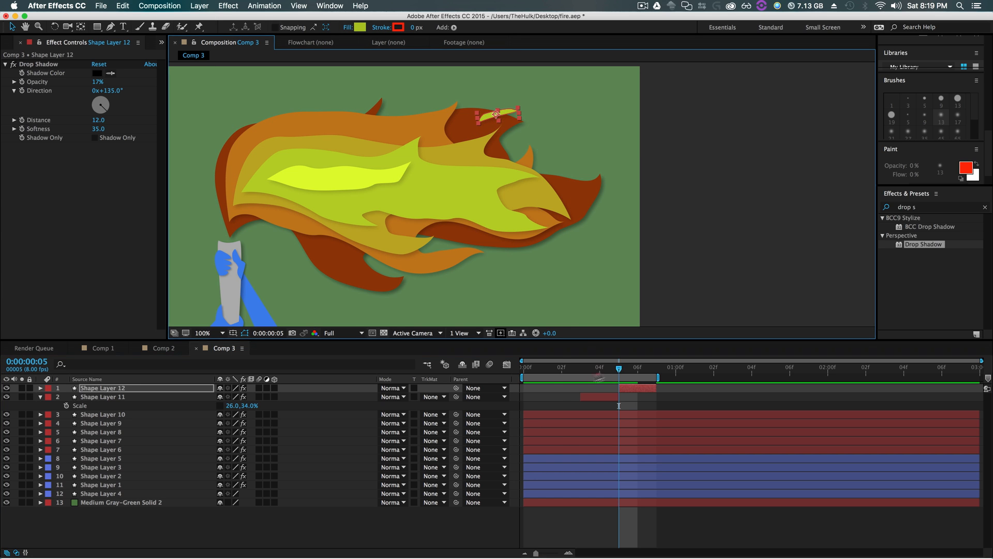
- At frame 4, rotate the sliver on Shape Layer 11 to 185°
left_click_drag(618, 368, 519, 387)
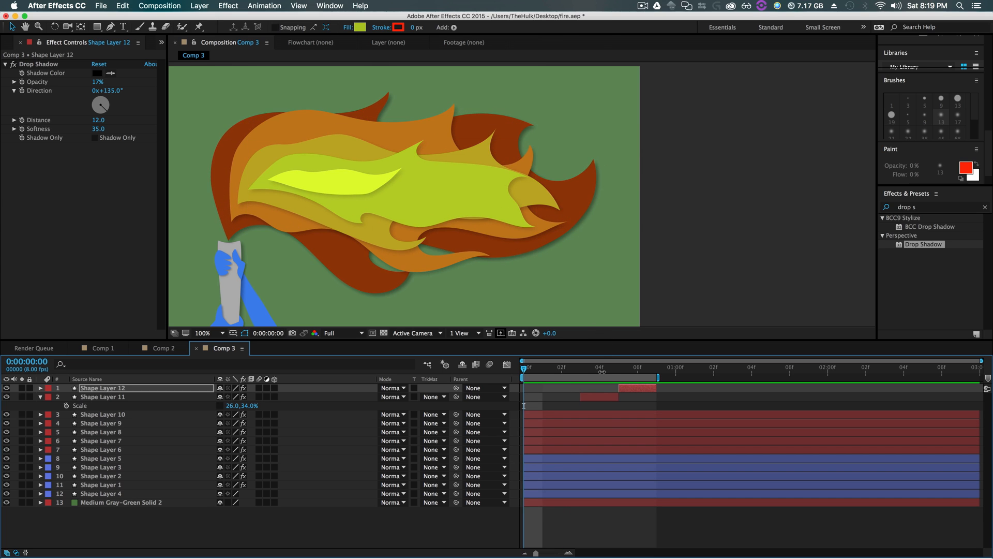
left_click(599, 368)
key("r")
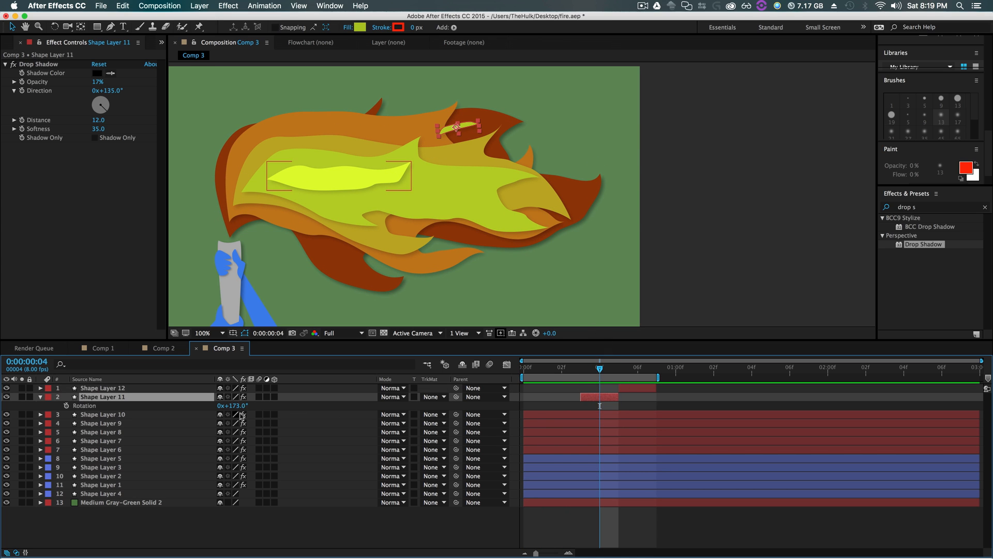
left_click_drag(241, 406, 248, 406)
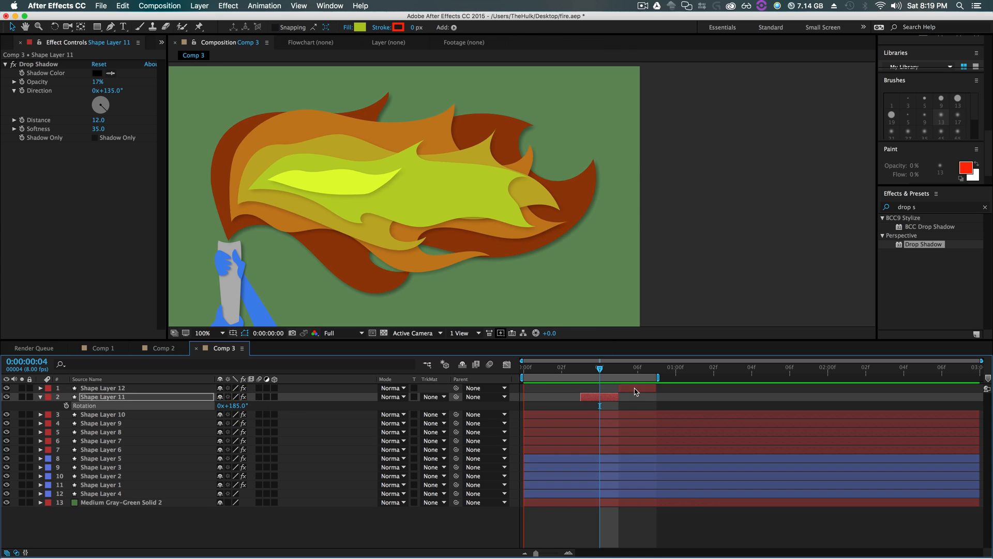
- Rotate the sliver on Shape Layer 12 to 161°
left_click(636, 388)
left_click(637, 368)
left_click(642, 397)
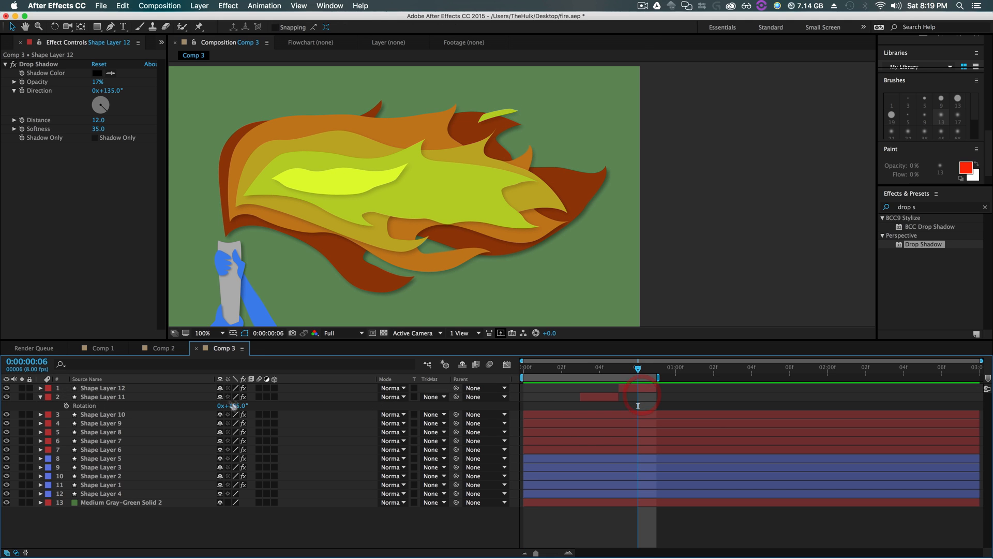
key("r")
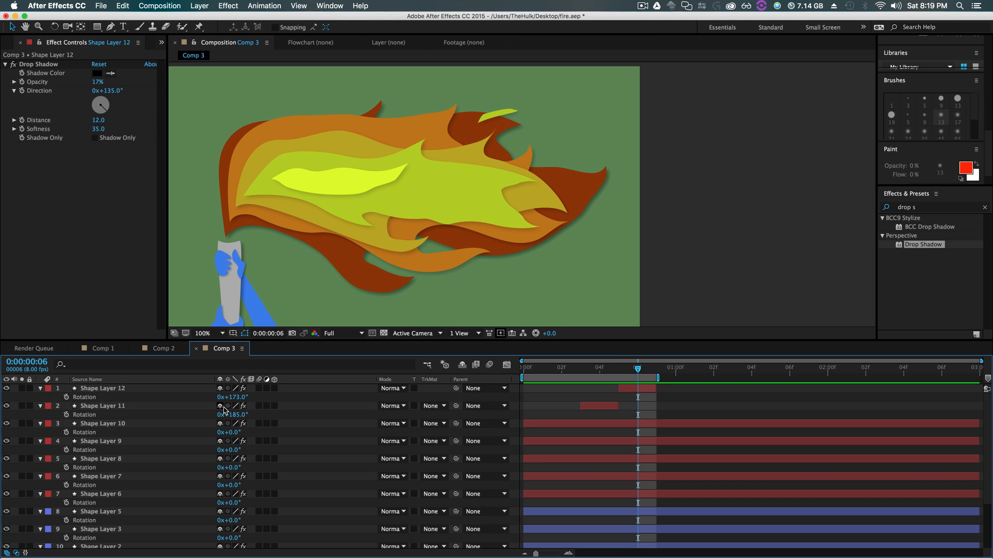
key("r")
left_click(650, 388)
key("r")
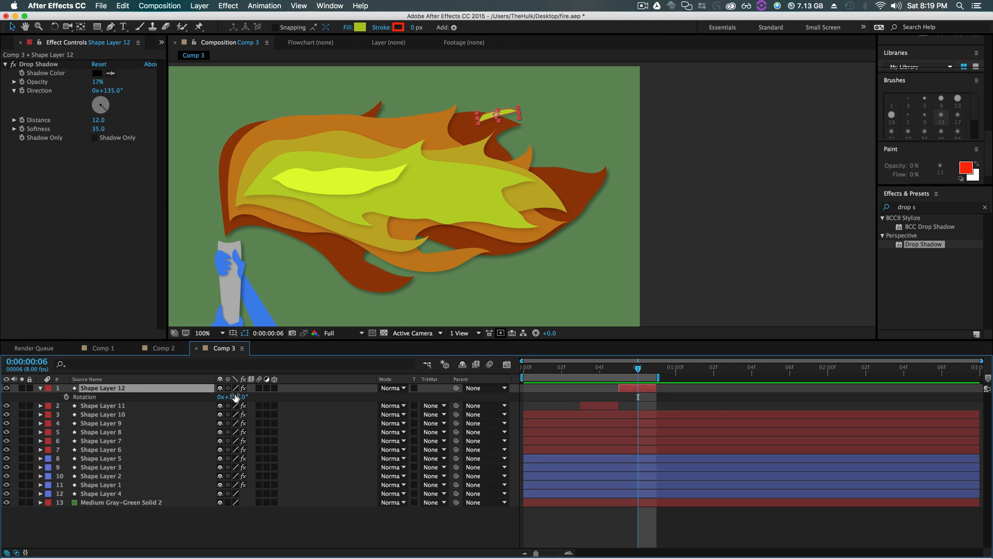
left_click_drag(235, 397, 246, 397)
left_click_drag(640, 368, 620, 372)
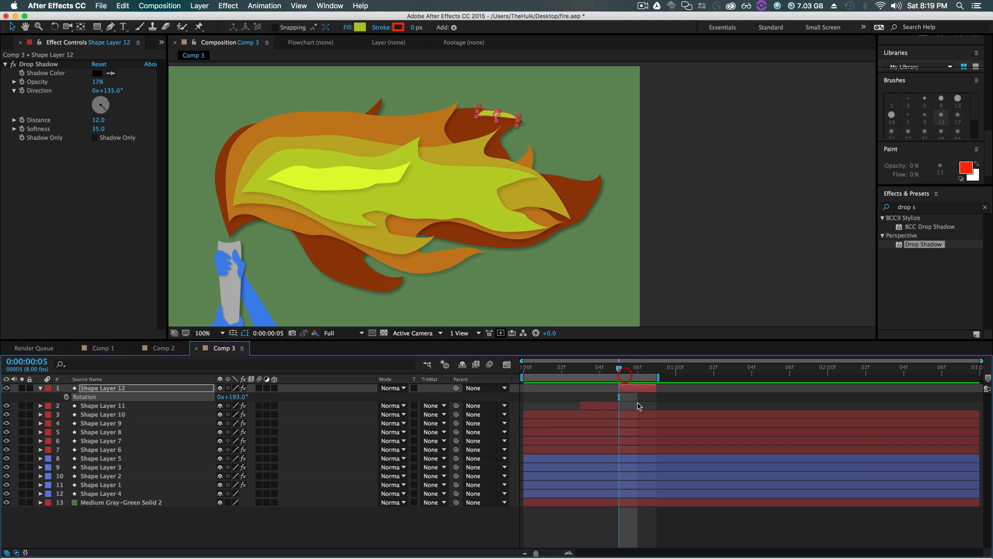
left_click_drag(232, 397, 222, 397)
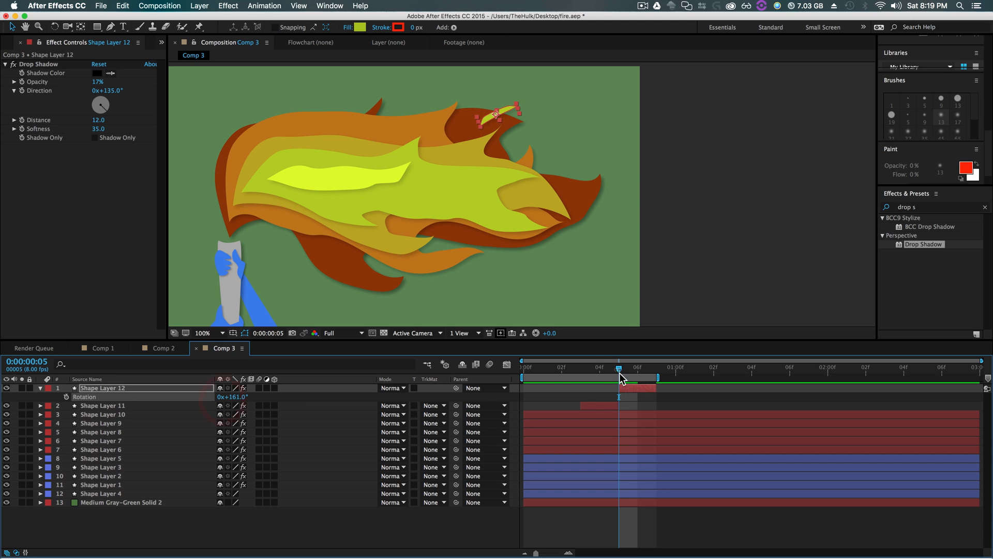
- Duplicate Shape Layer 11 and shift the copy to start at frame 0
left_click_drag(620, 376, 600, 372)
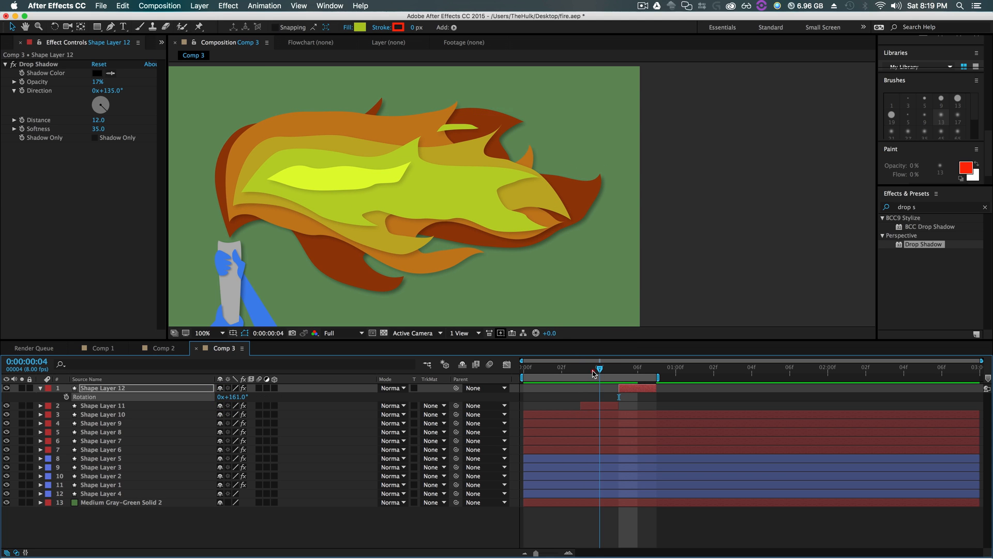
left_click(600, 406)
key("super+d")
left_click_drag(589, 406, 535, 408)
left_click_drag(546, 367, 514, 371)
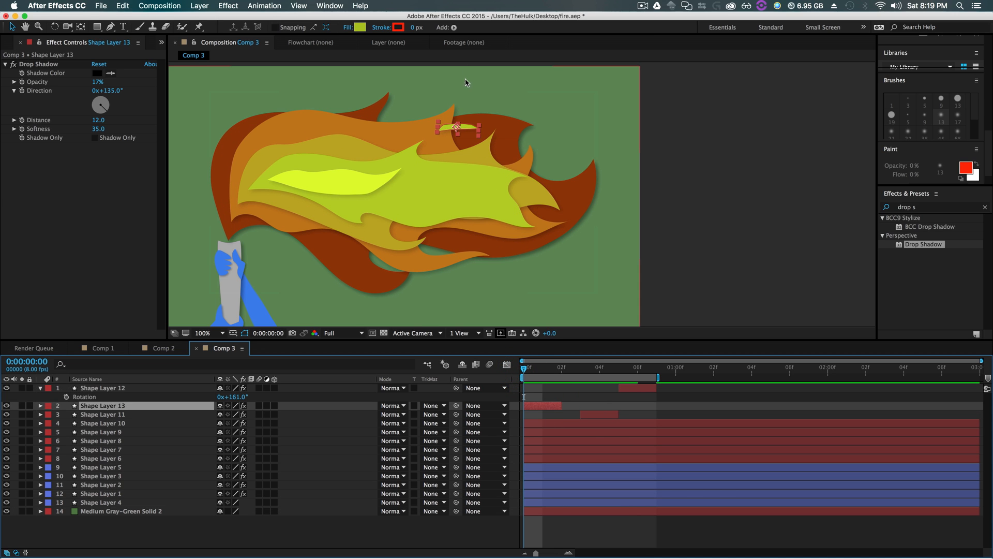
- At frame 0, move the new sliver to the tip of the flame's lower orange tongue and rotate it to 196°
left_click_drag(469, 131, 529, 255)
key("r")
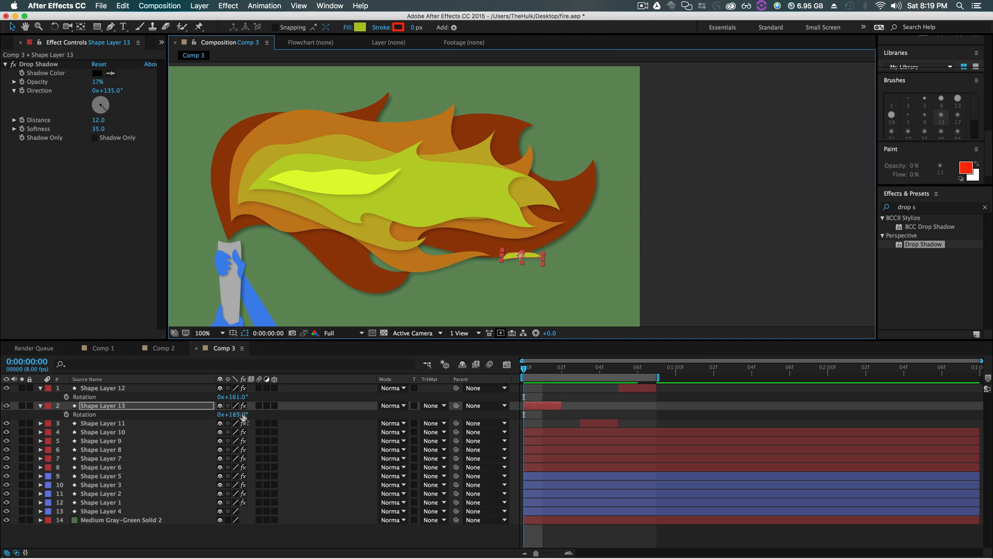
left_click_drag(237, 414, 243, 414)
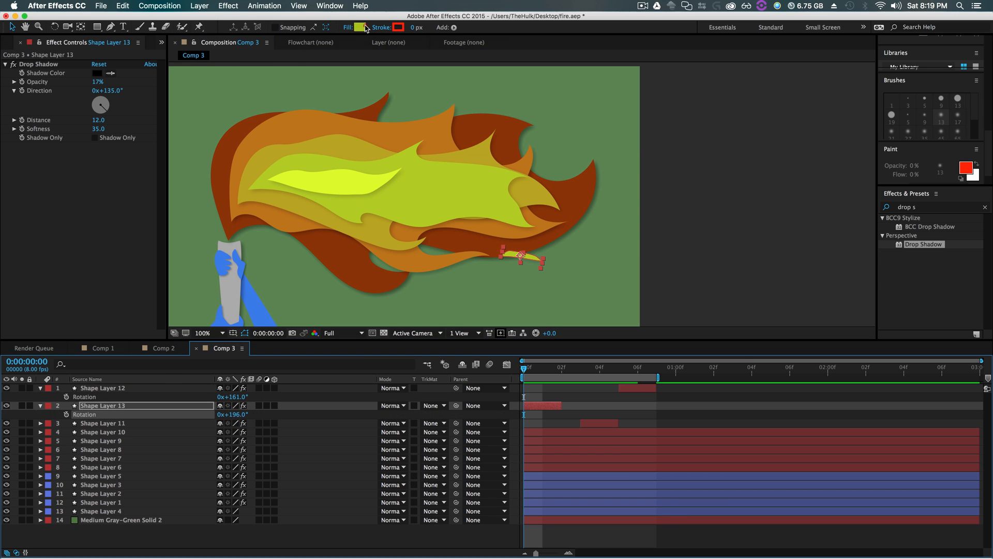
- Recolour the fill of Shape Layer 13's sliver with the dark red-brown sampled from the outermost flame layer, 802900
left_click(359, 27)
left_click(295, 326)
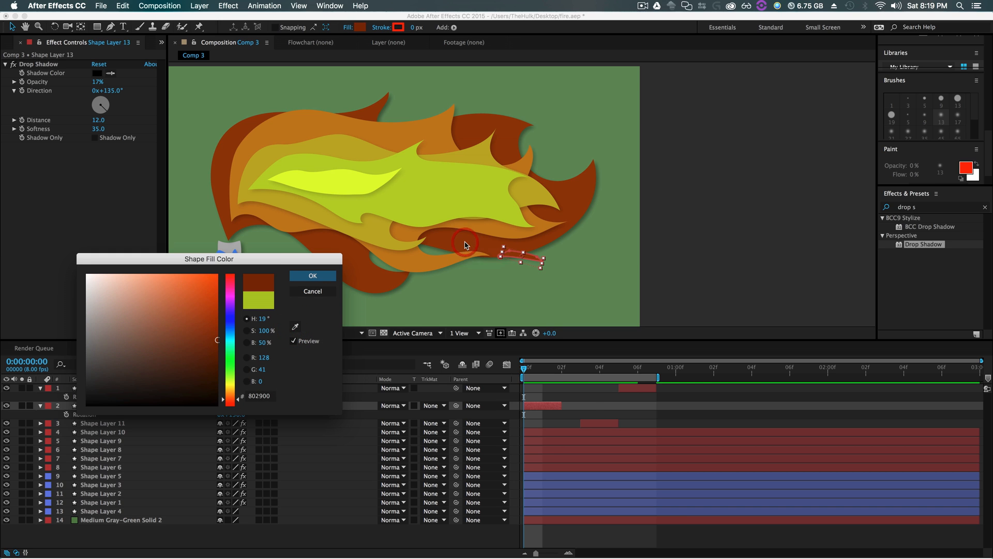
left_click(312, 276)
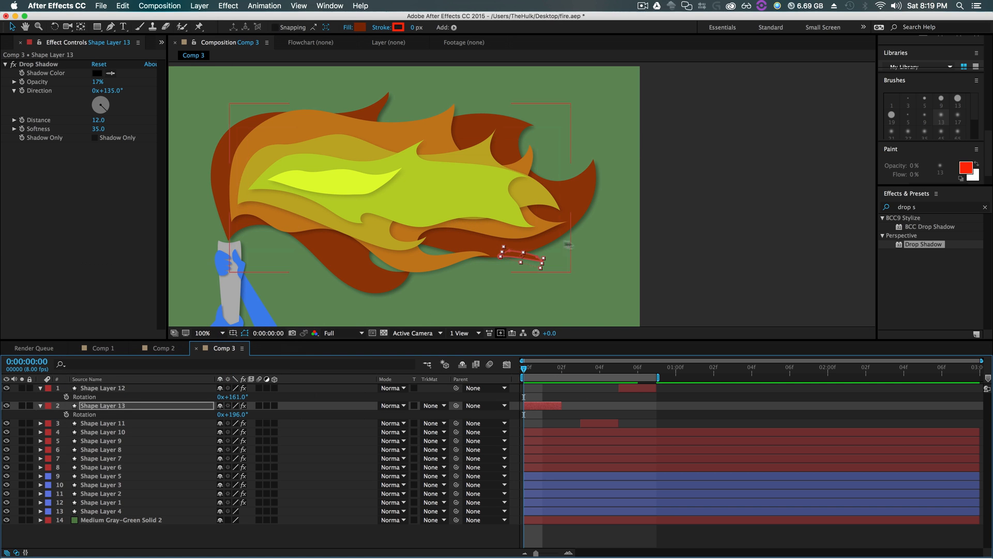
- Recolour the fill of Shape Layer 13's sliver with the orange sampled from the flame's lower orange tongue
left_click(360, 27)
left_click(295, 327)
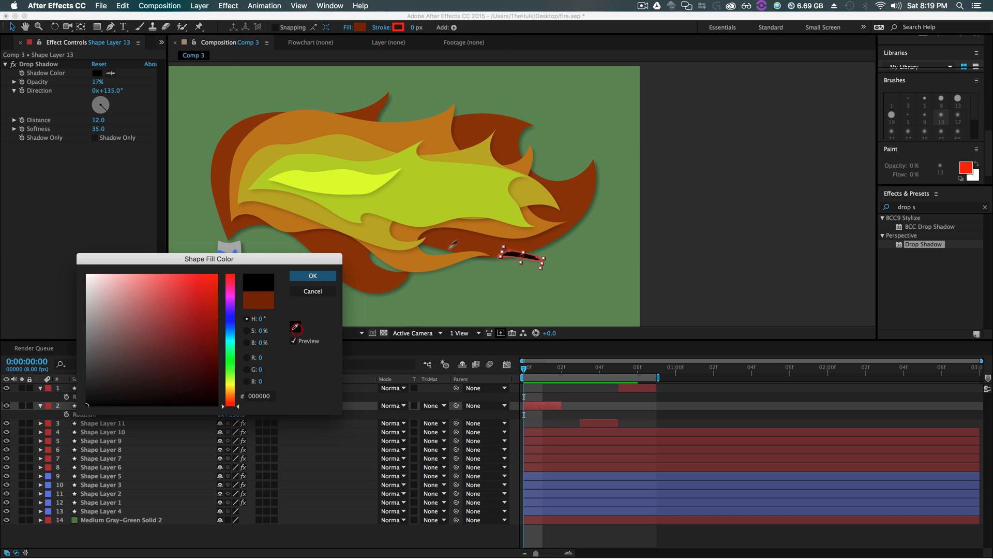
left_click(440, 259)
left_click(322, 279)
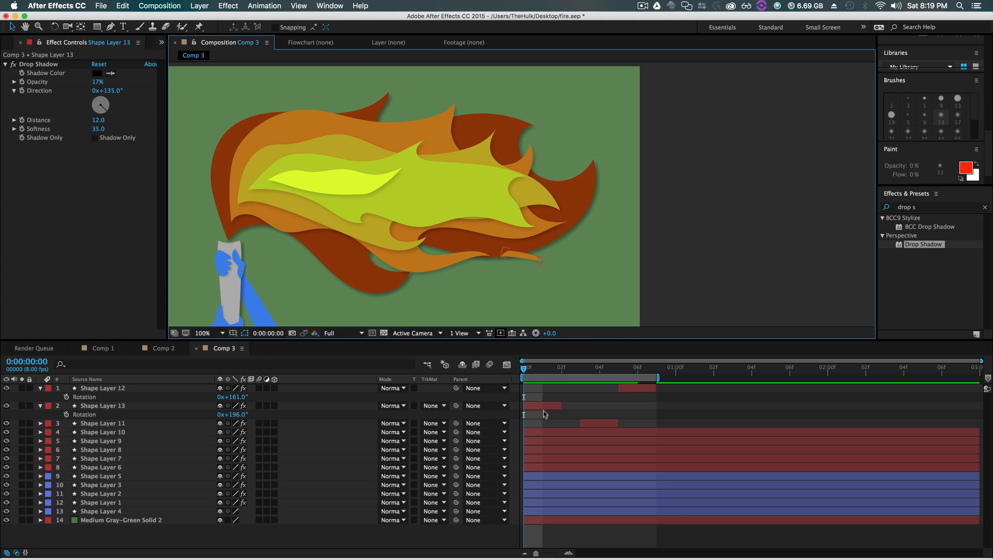
- Duplicate the orange sliver layer, Shape Layer 13, and shift the copy to start at frame 2
key("super+d")
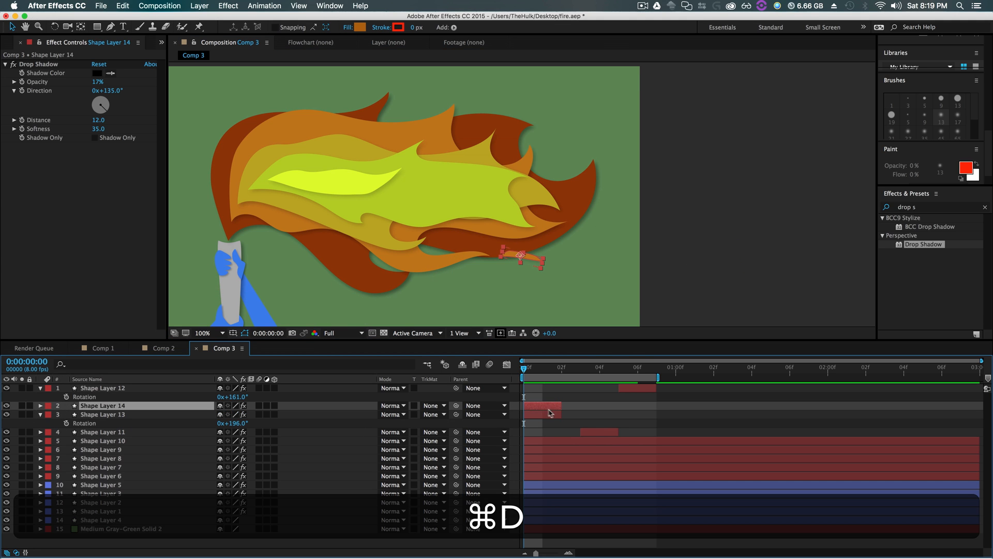
left_click_drag(540, 406, 578, 406)
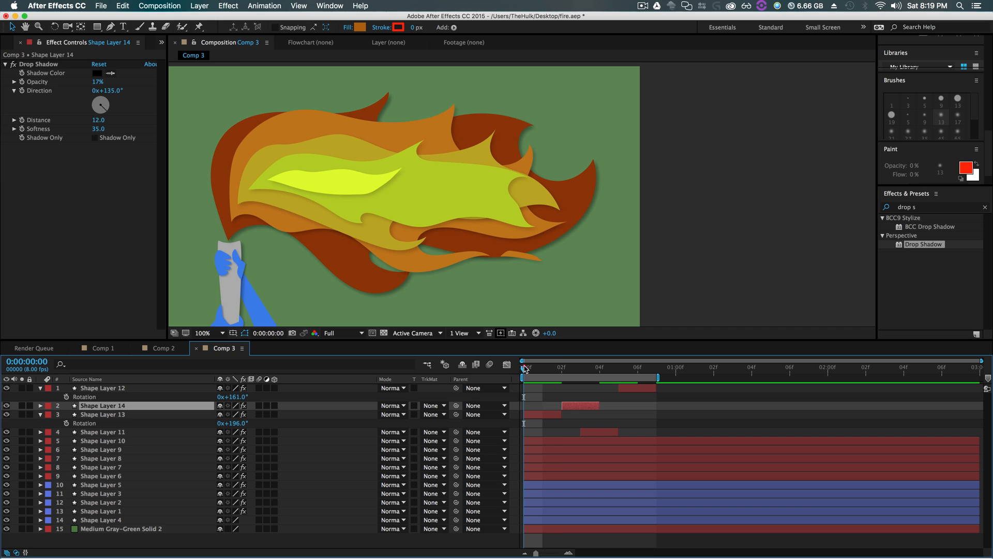
left_click_drag(524, 366, 565, 368)
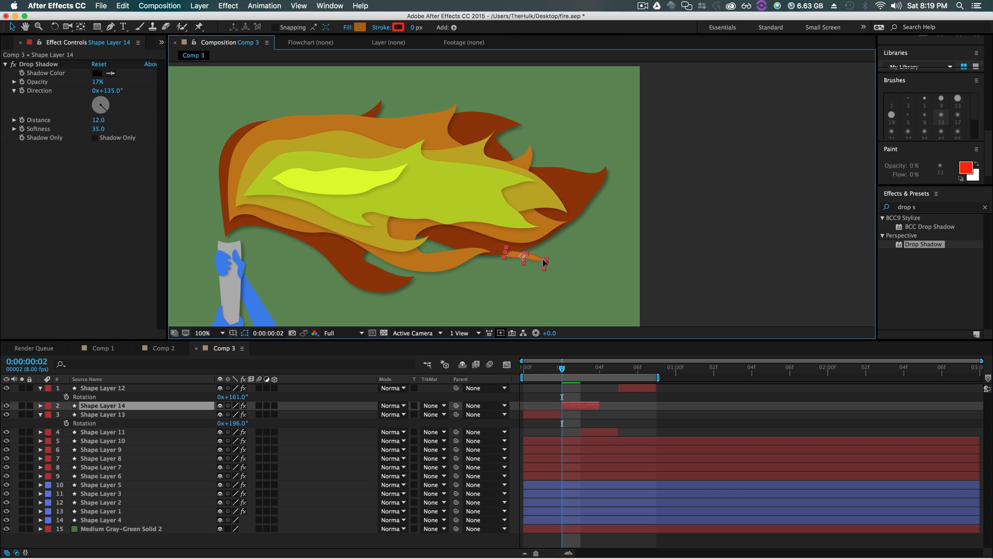
- Move the copied orange sliver farther away from the flame, rotate it to 181°, and preview the loop
left_click_drag(528, 257, 561, 267)
key("r")
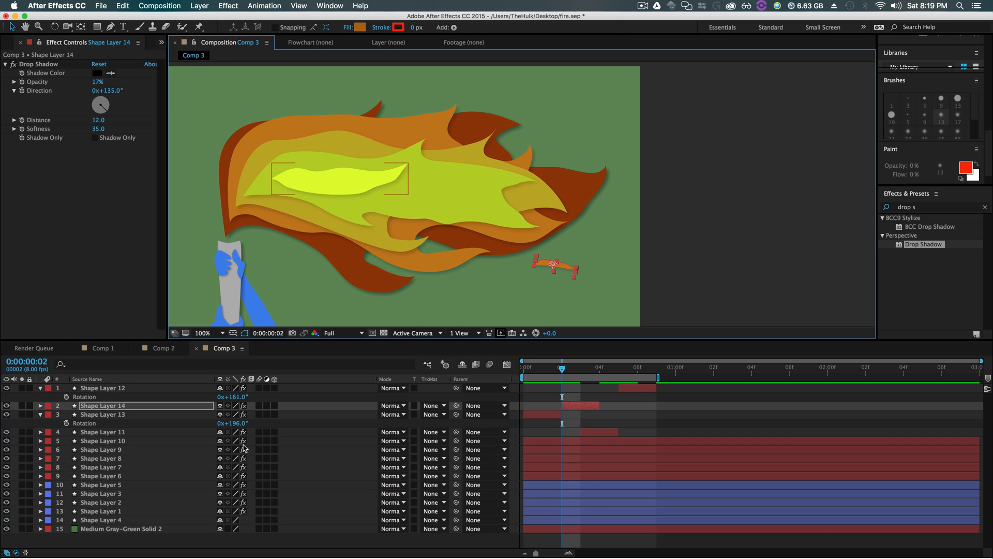
left_click_drag(238, 413, 232, 415)
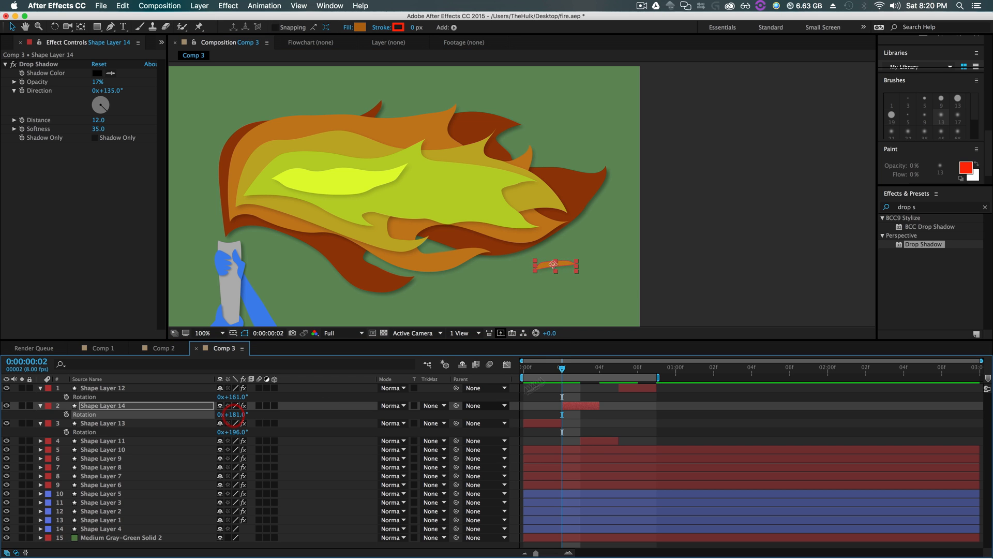
key("space")
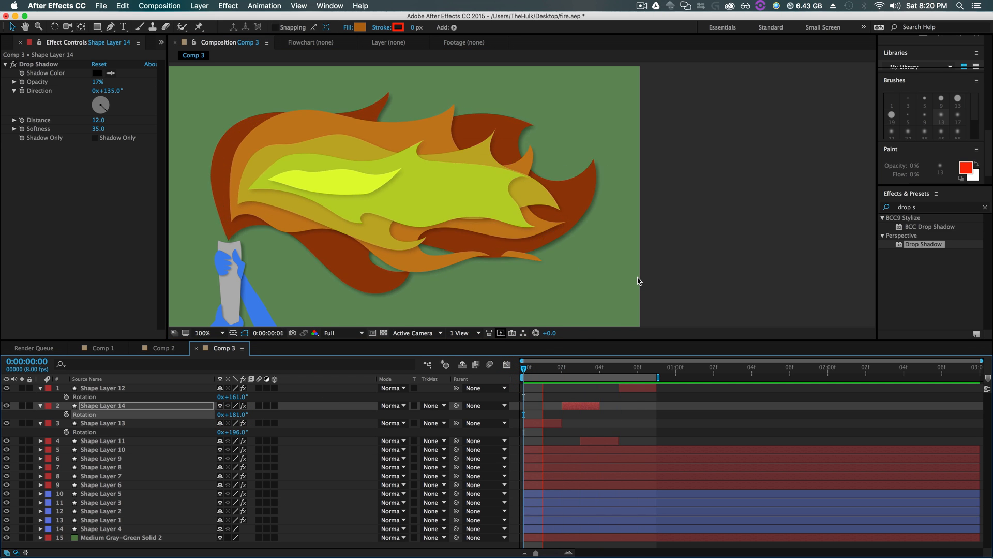
key("space")
- Recolour the fill of Shape Layer 12's sliver with the dark red-brown sampled from the outermost flame layer
left_click(636, 391)
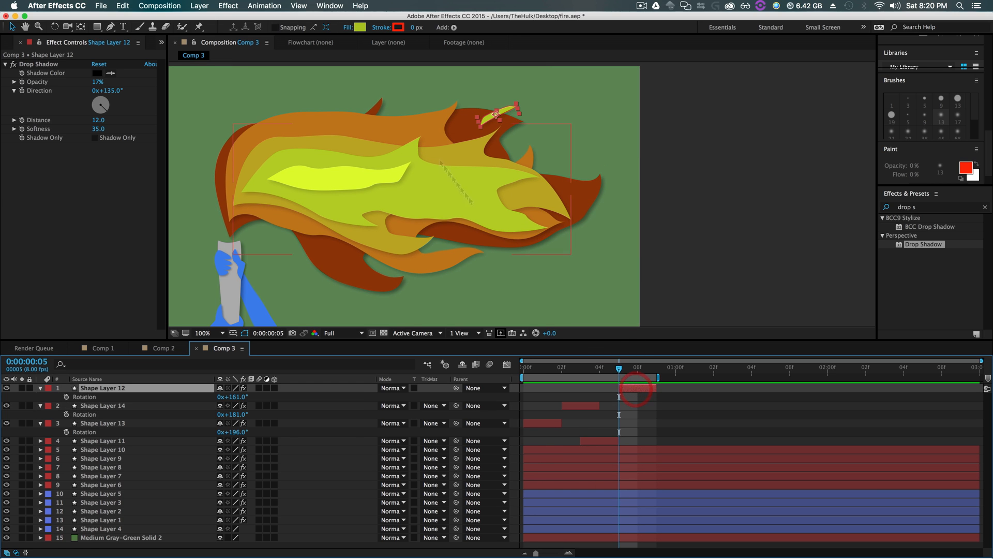
left_click(359, 27)
left_click(296, 327)
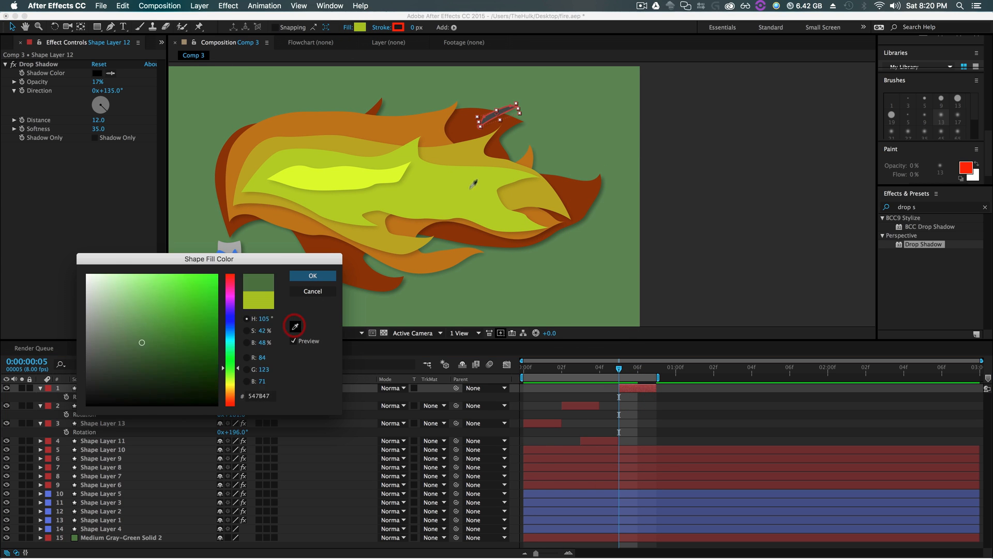
left_click(463, 137)
key("Return")
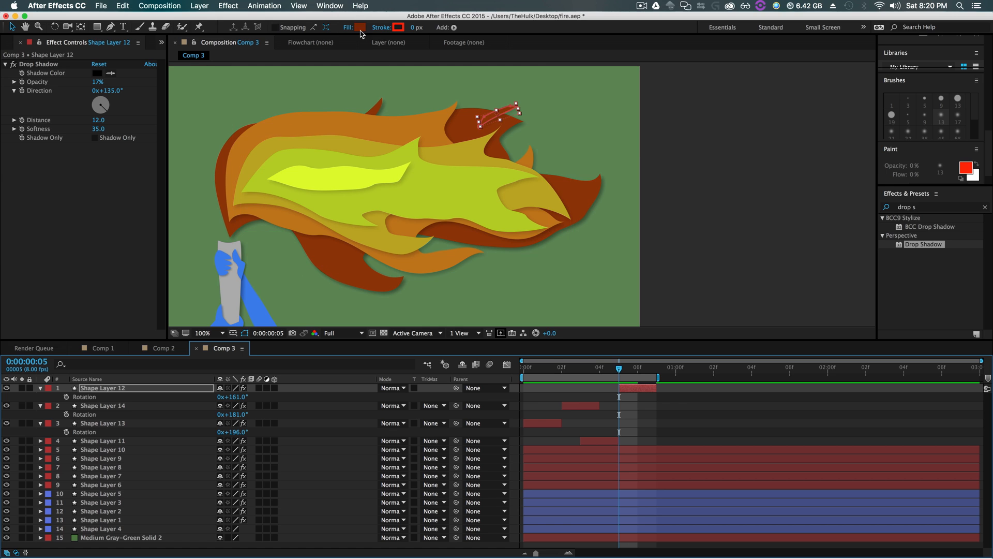
- At frame 4, recolour the fill of Shape Layer 11's sliver with the dark red-brown sampled from the outermost flame layer and preview the loop
left_click(599, 441)
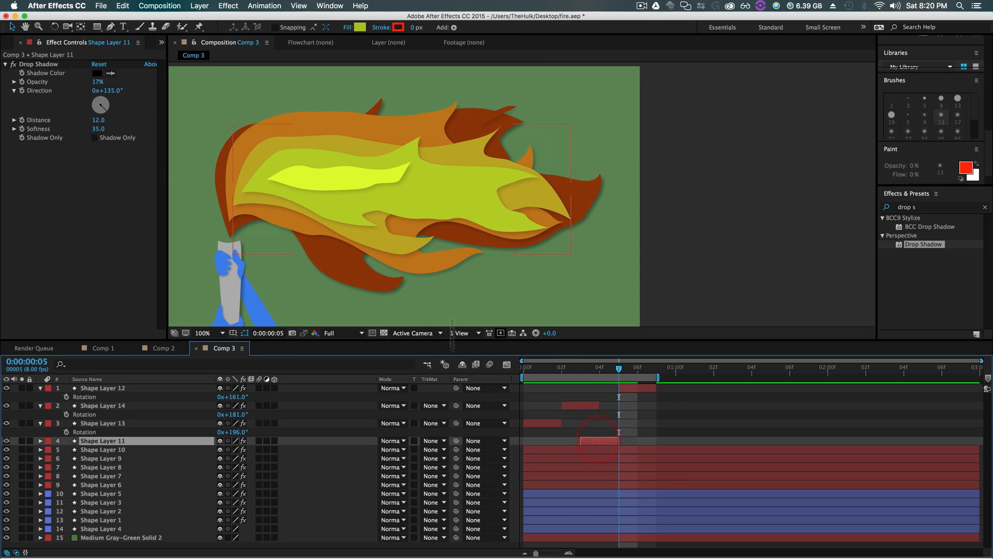
left_click(601, 368)
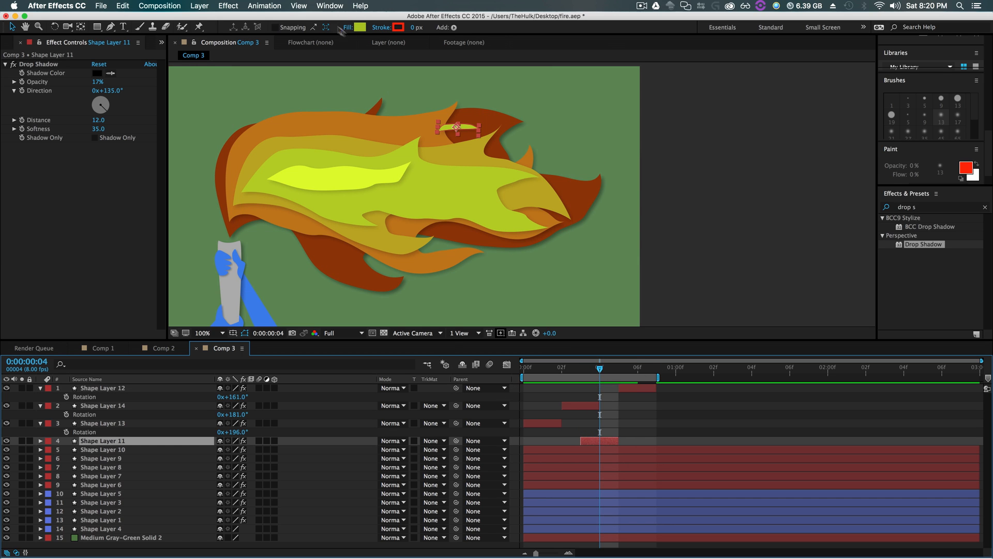
left_click(361, 27)
left_click(295, 326)
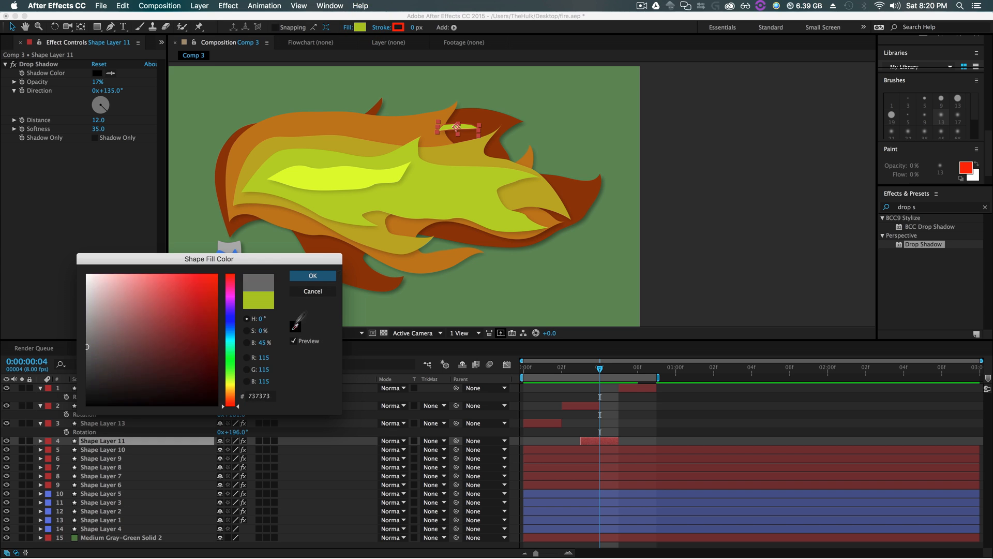
left_click(506, 112)
left_click(313, 275)
key("space")
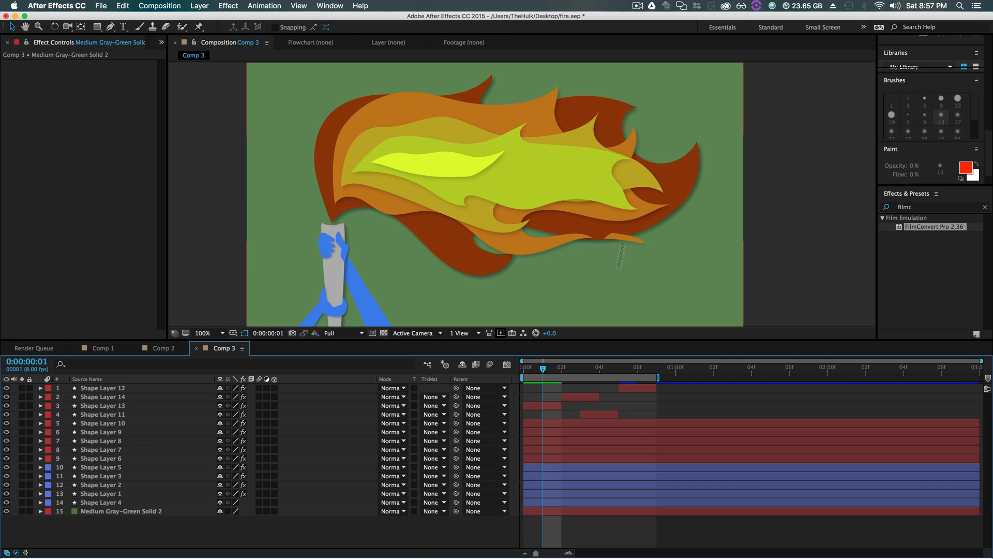
- Play the Comp 2 torch animation from its first frame as a reference for the grainy paper look, and return to Comp 3
left_click_drag(545, 369, 600, 370)
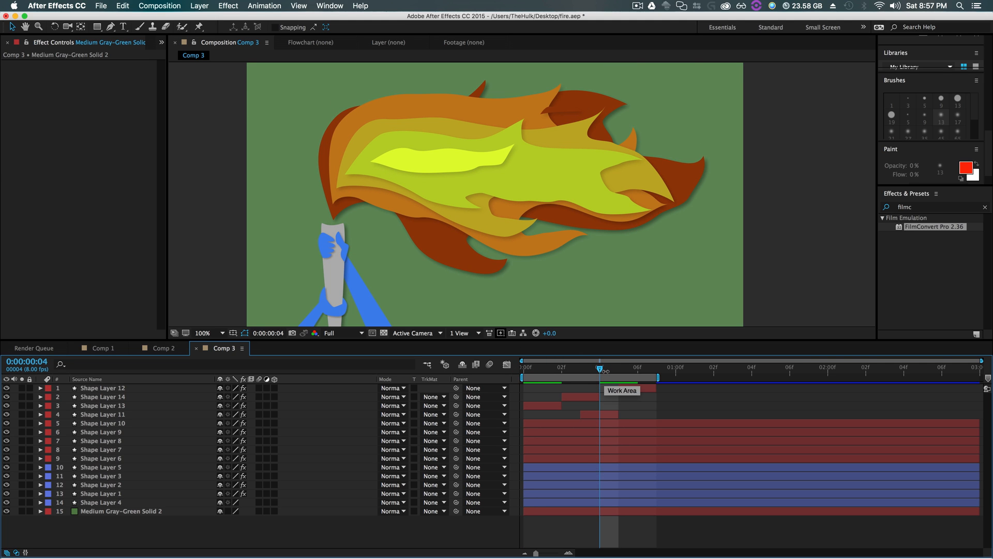
key("super+0")
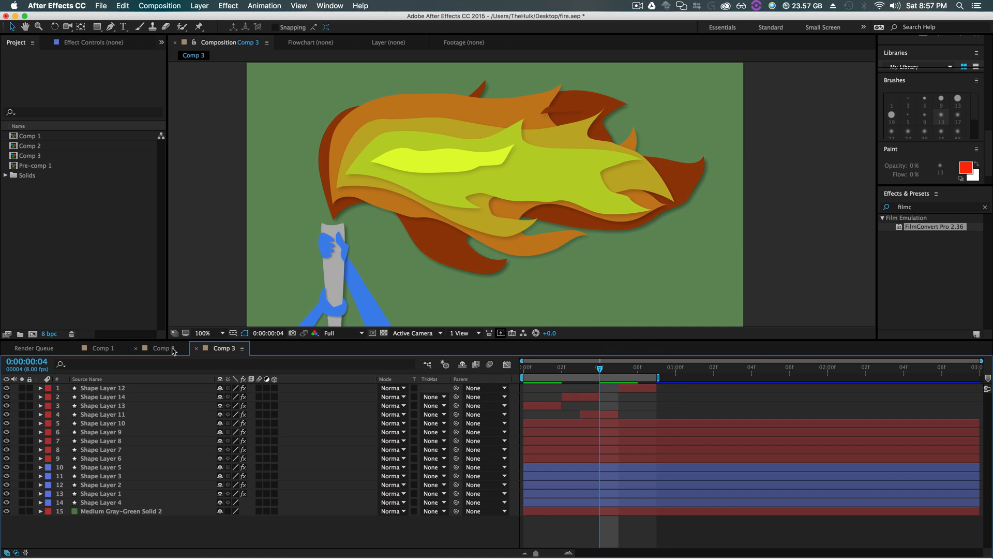
left_click(161, 348)
left_click(523, 372)
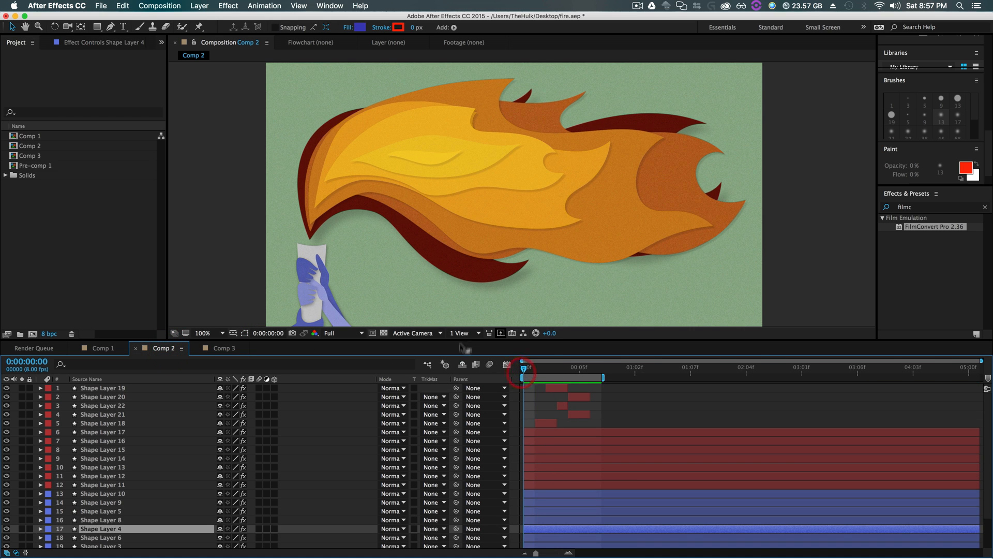
key("space")
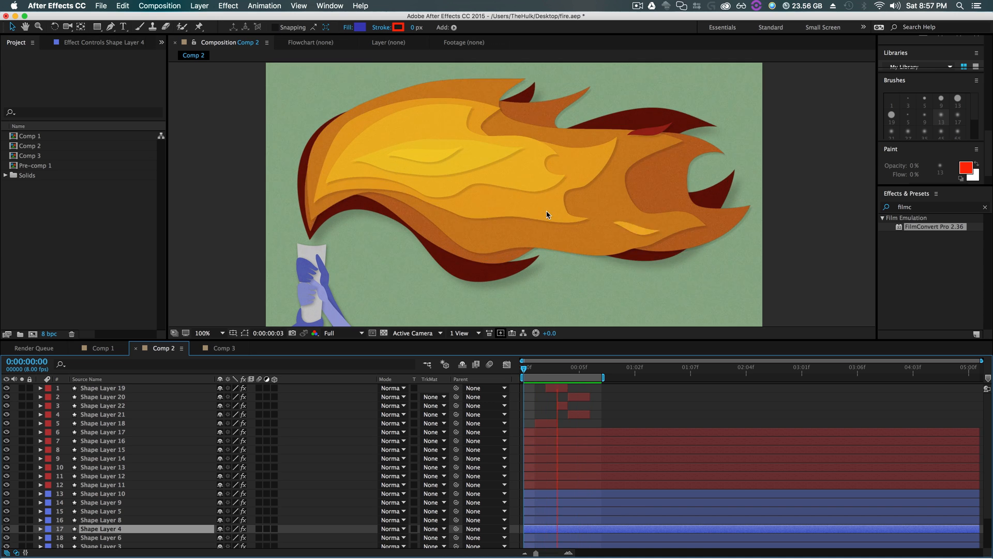
key("space")
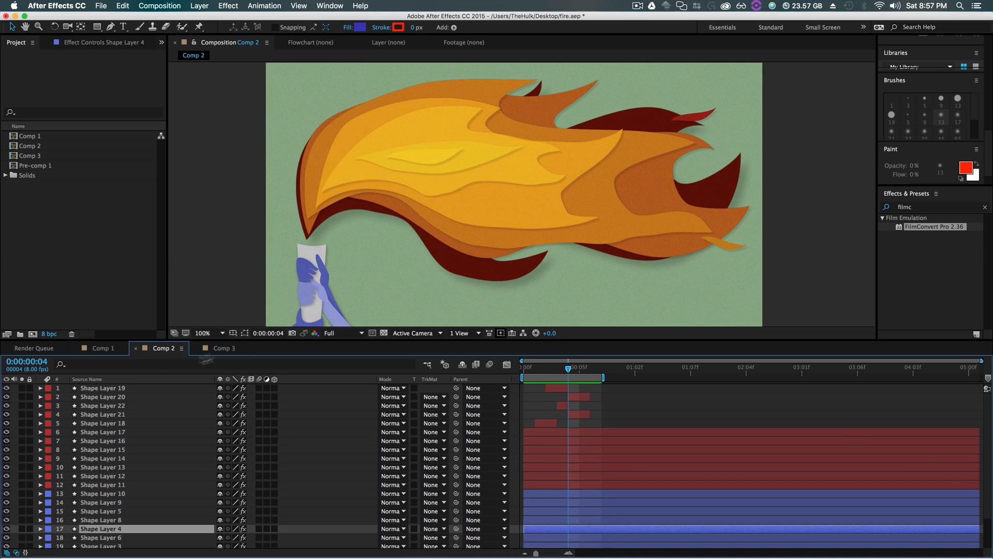
left_click(224, 348)
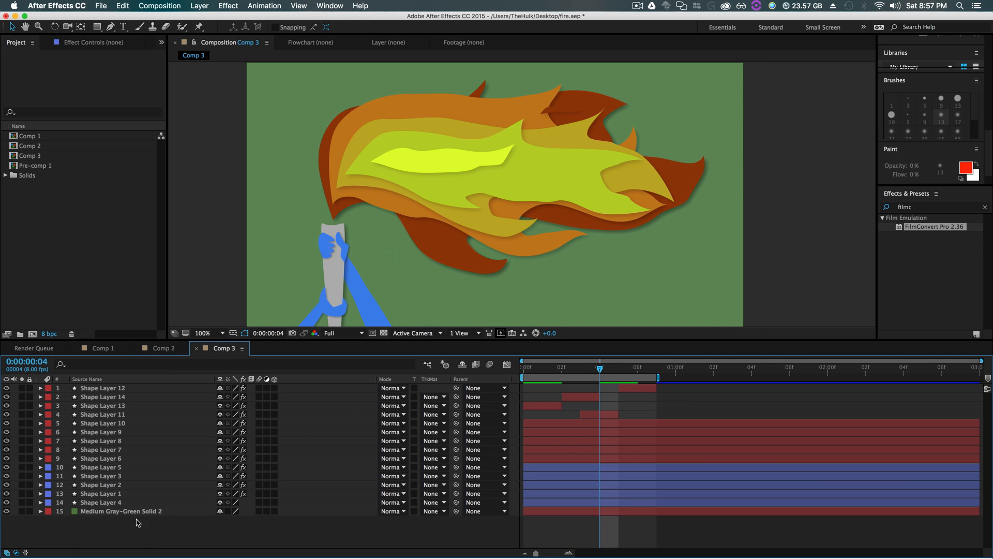
- Pre-compose all layers of Comp 3 under the default name, moving all attributes into the new composition
left_click_drag(107, 538, 161, 396)
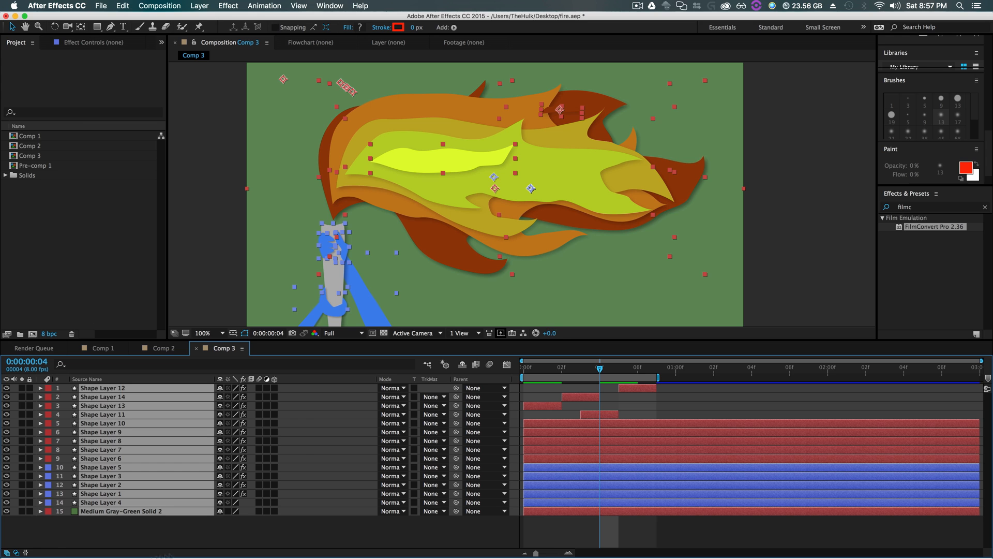
right_click(155, 427)
left_click(177, 466)
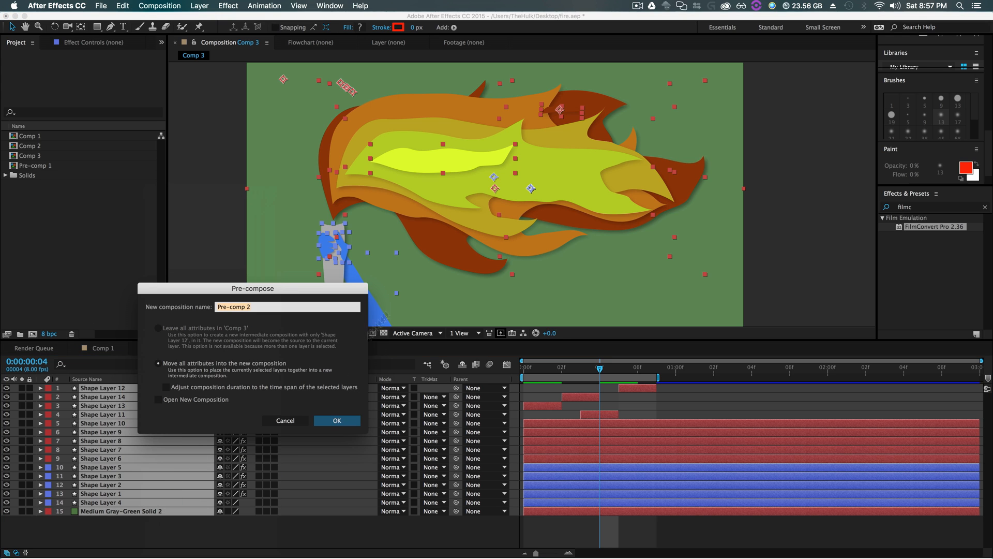
left_click(338, 420)
left_click(417, 470)
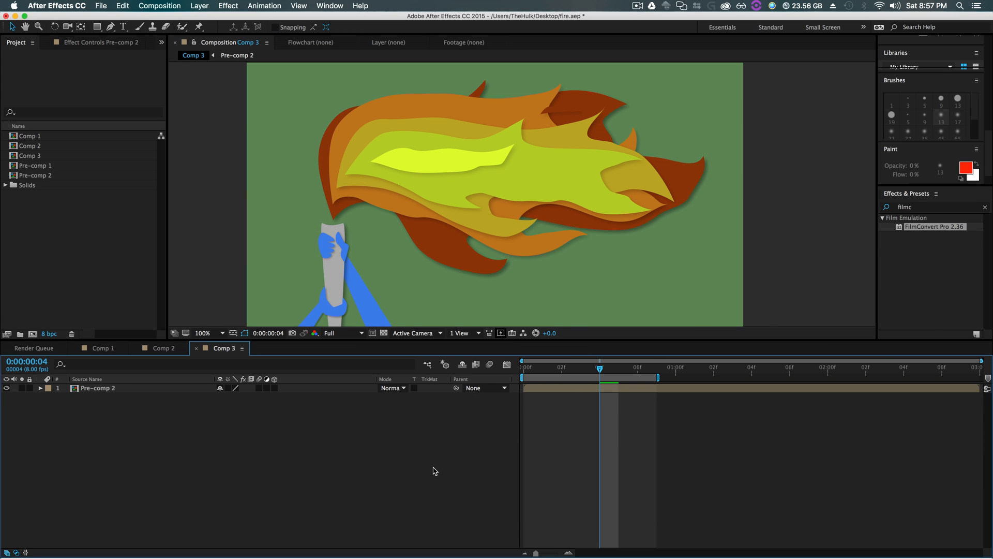
- Clear the old effect search and add a black 1920 × 1080 px solid above the pre-composed flame in Comp 3
left_click(985, 207)
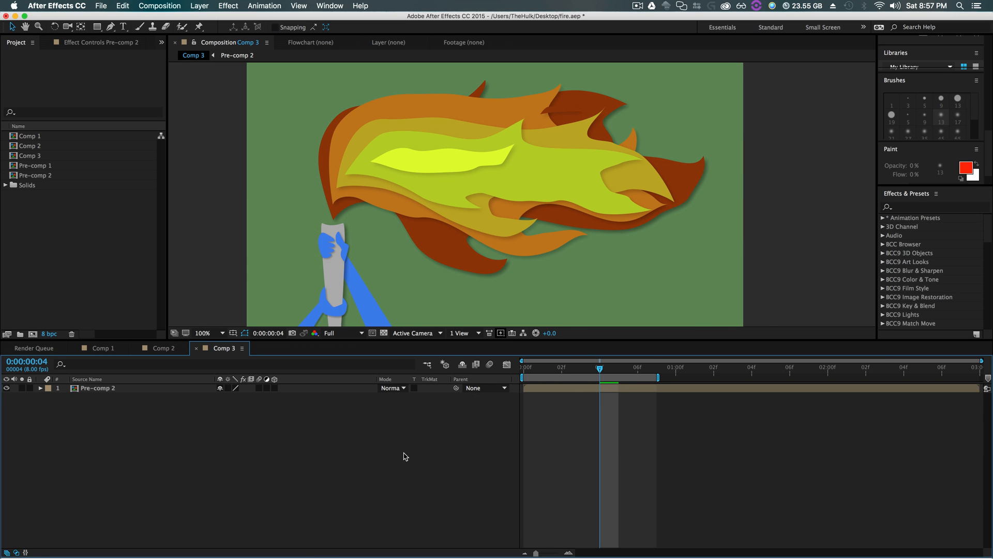
right_click(243, 417)
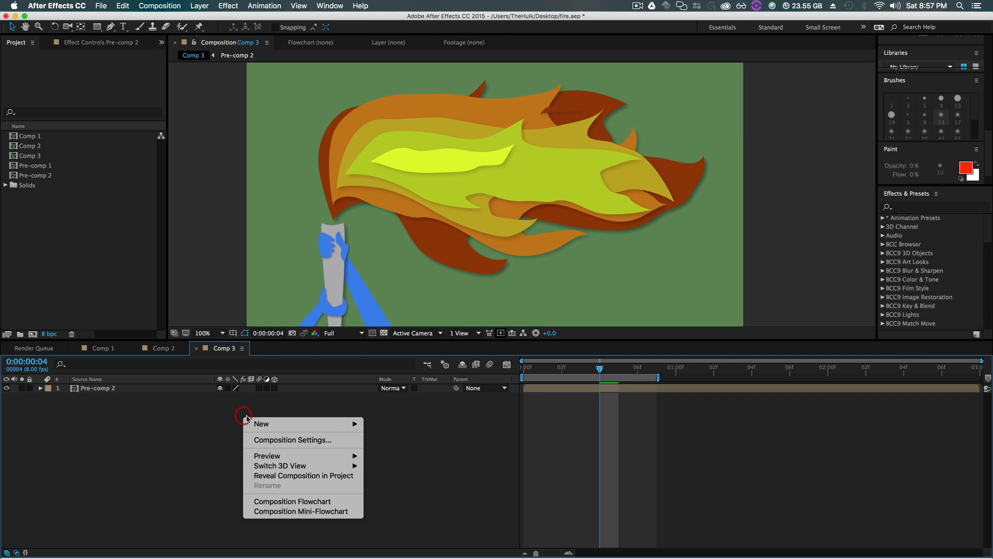
mouse_move(269, 424)
left_click(429, 454)
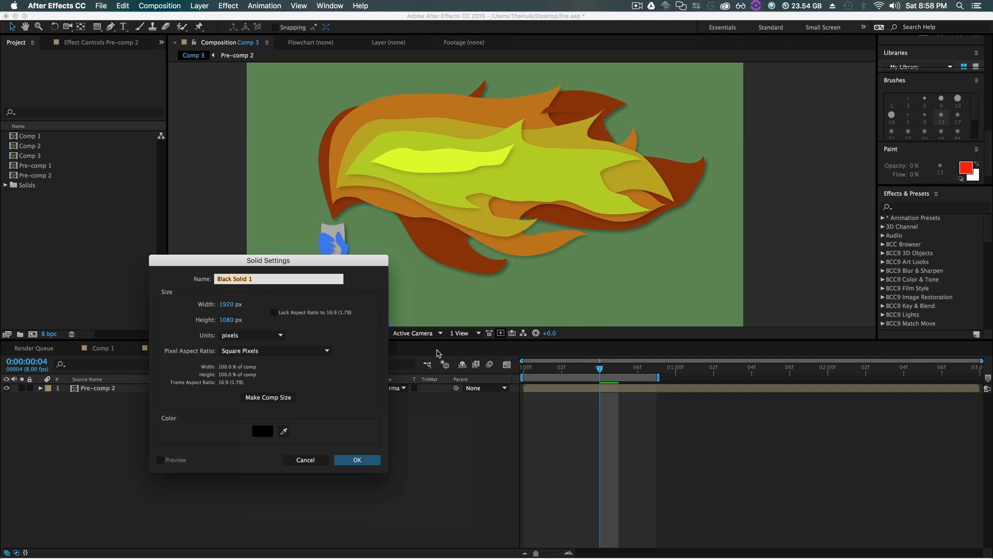
left_click(538, 304)
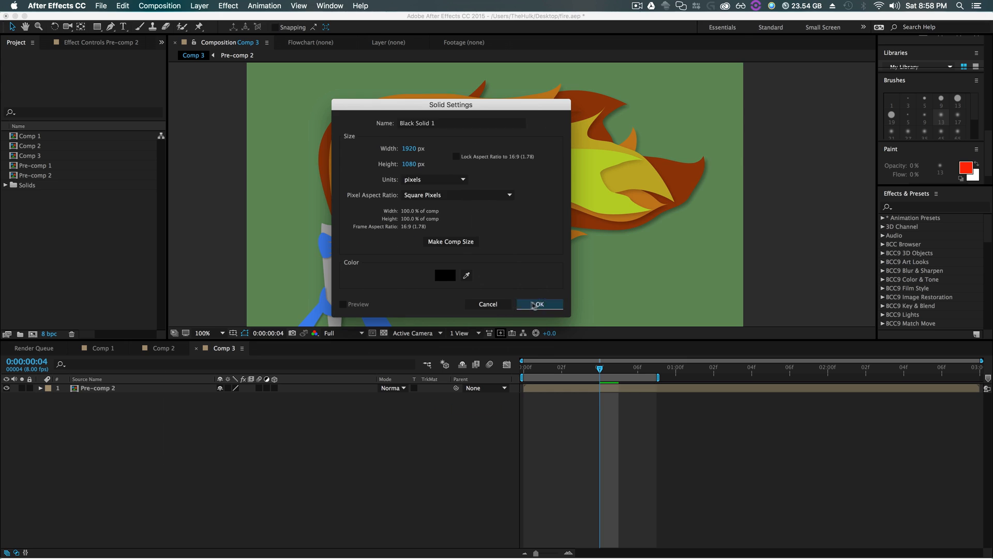
- Search the effects for "grain" and apply Add Grain to the black solid
left_click(916, 206)
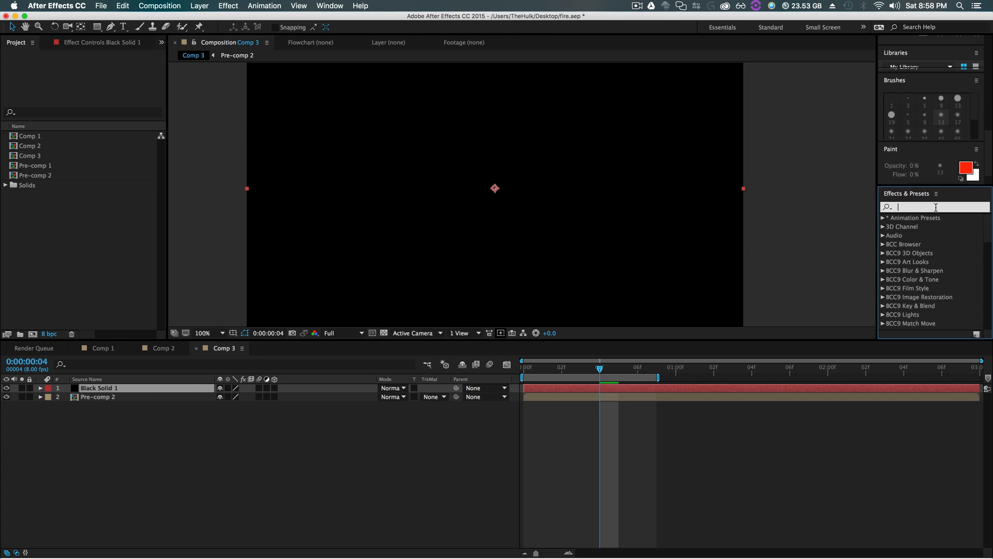
type("grain")
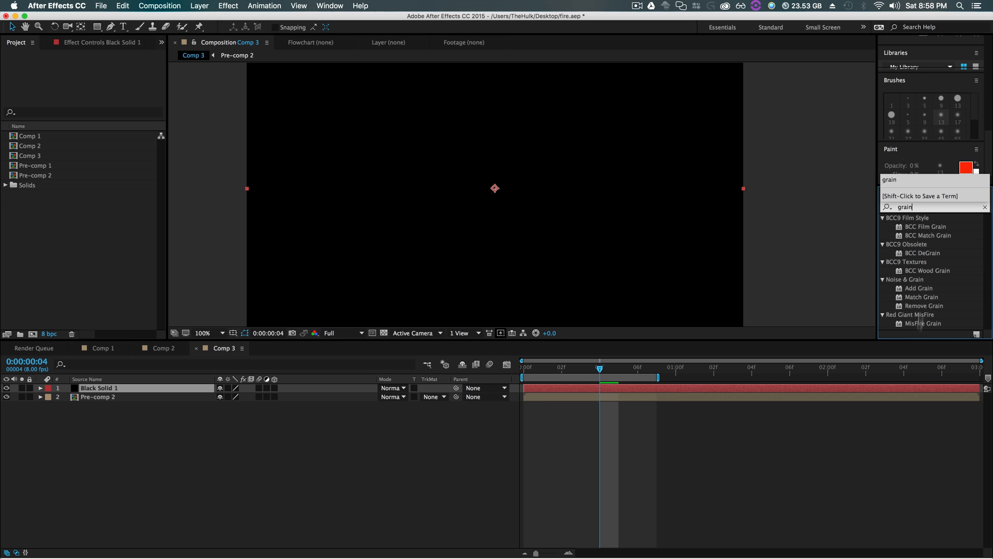
left_click_drag(921, 291, 572, 392)
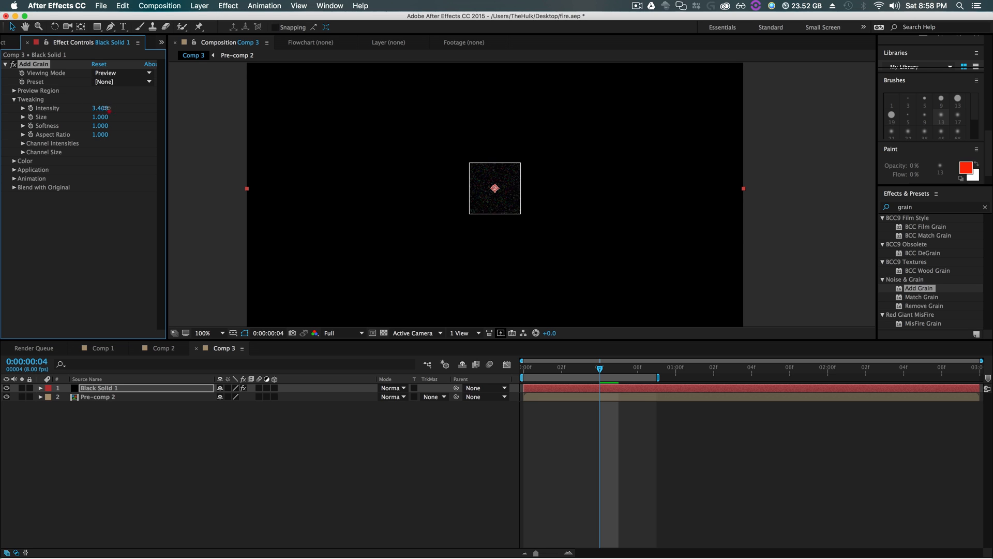
- Set the Add Grain effect to an Eastman Color Neg preset and its viewing mode to Final Output
left_click(121, 82)
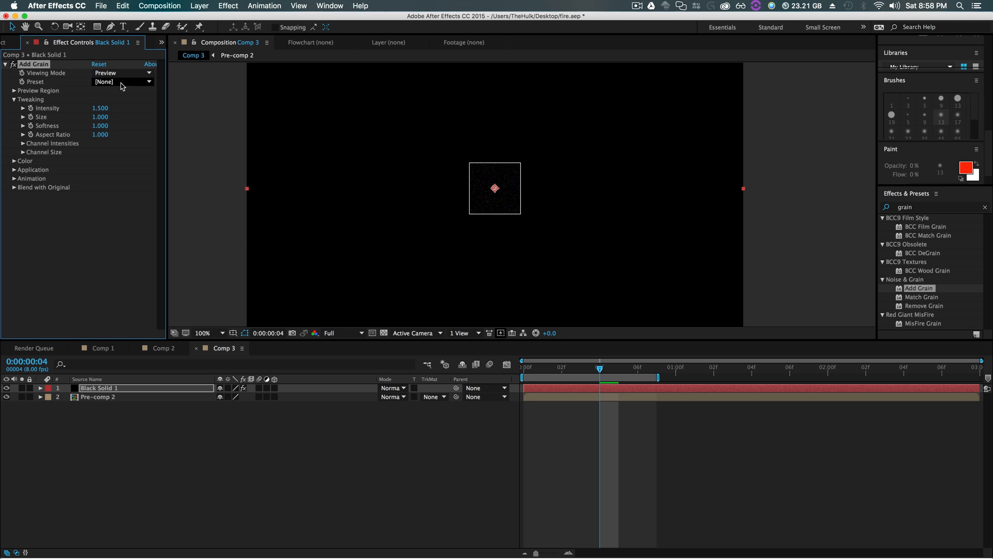
left_click(126, 110)
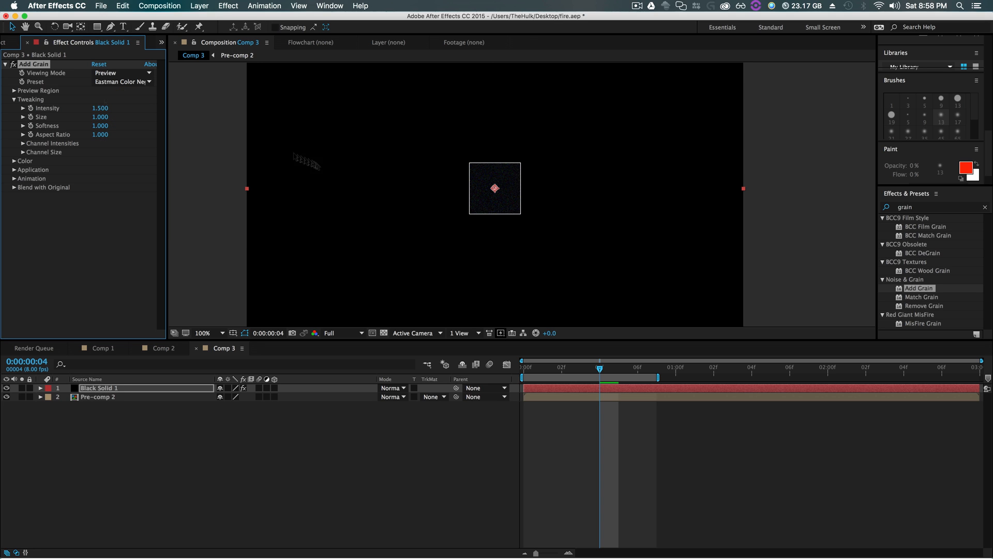
left_click(122, 73)
left_click(119, 104)
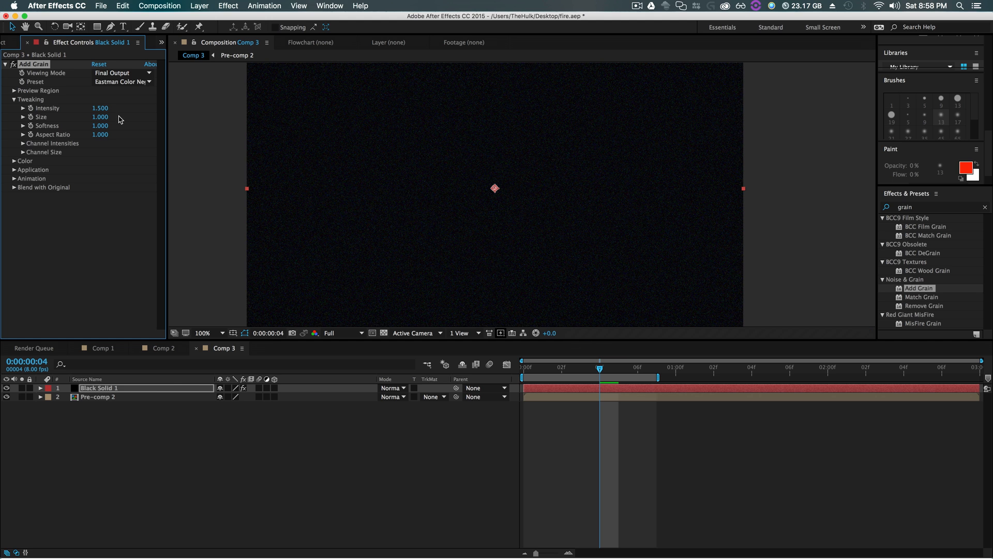
- Try Overlay as the grain solid's blending mode and settle on Screen
left_click(393, 388)
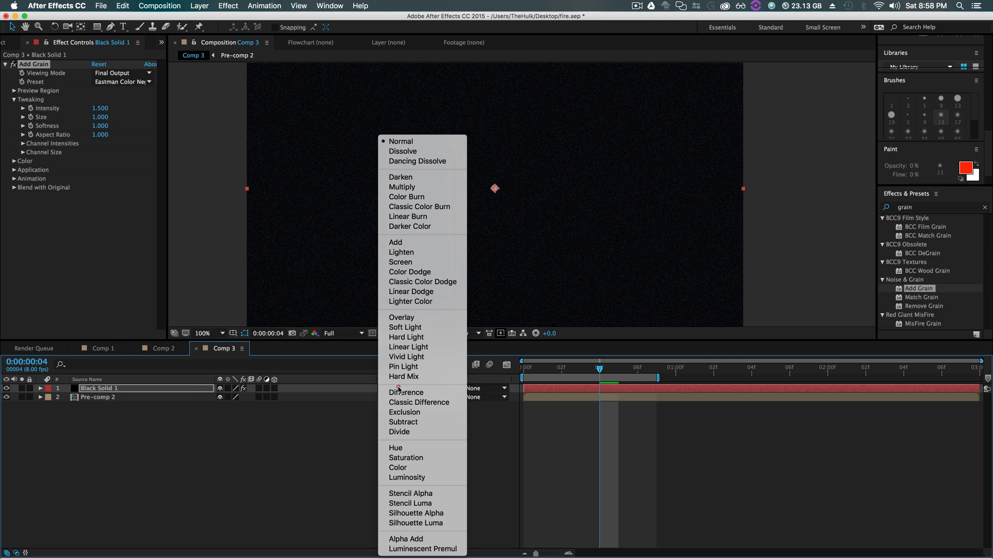
left_click(403, 317)
left_click(393, 388)
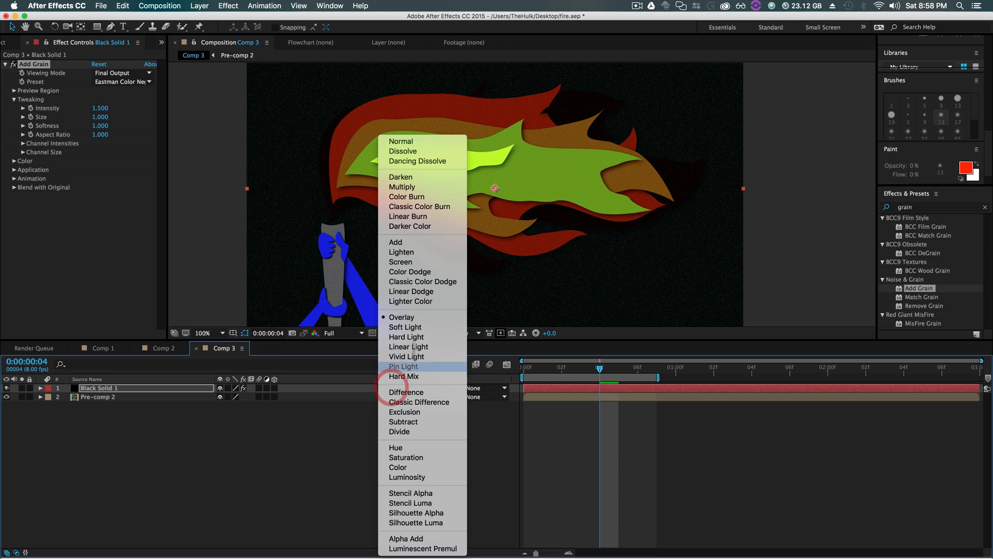
left_click(414, 264)
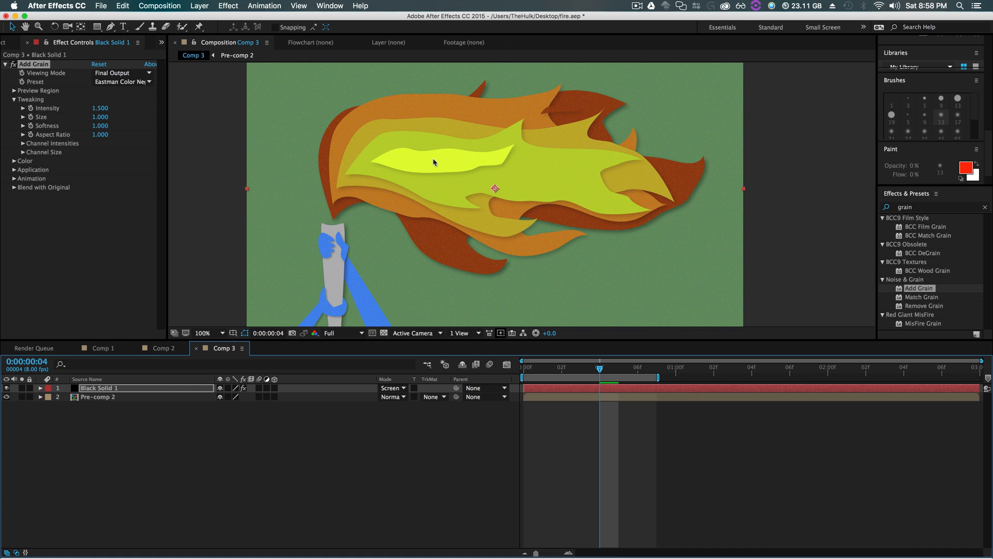
- Open Pre-comp 2 and recolour the innermost flame shape, Shape Layer 10, with a pale yellow-green, D4E943, based on the surrounding green's sampled hue
double_click(583, 397)
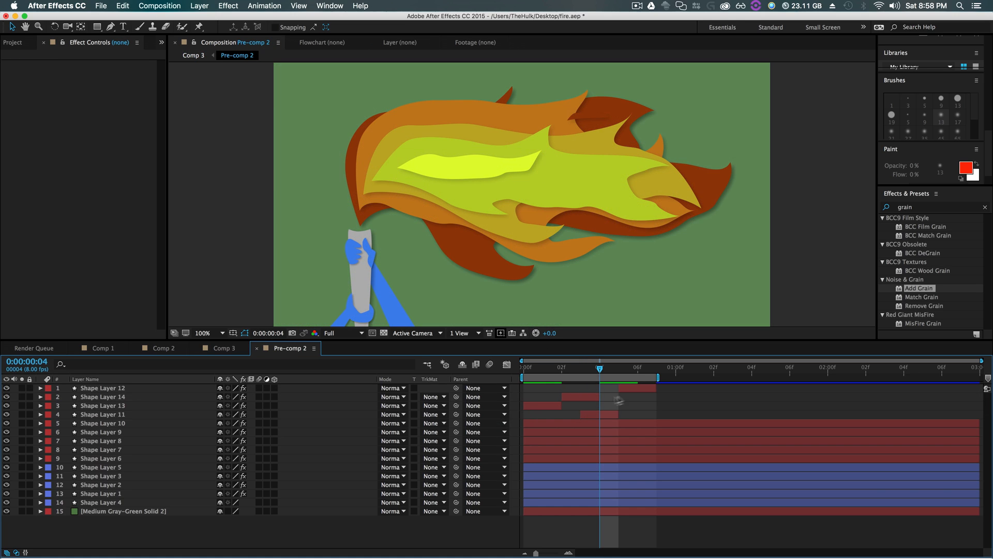
left_click(459, 171)
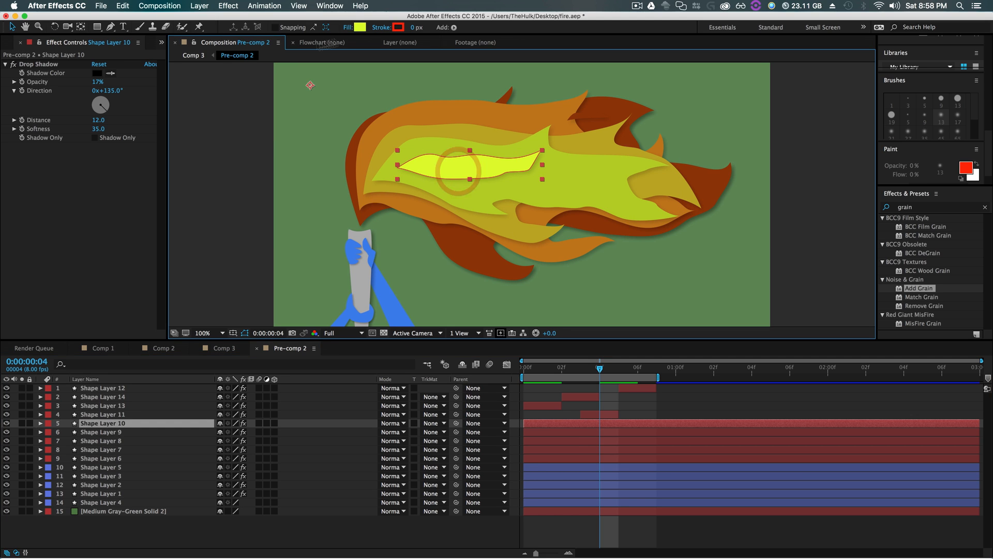
left_click(357, 28)
left_click(295, 326)
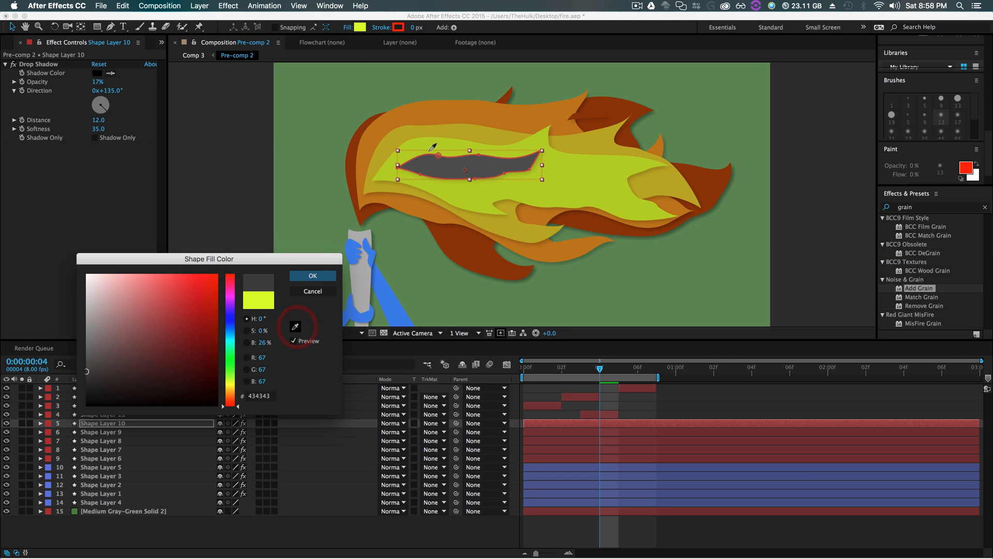
left_click(434, 142)
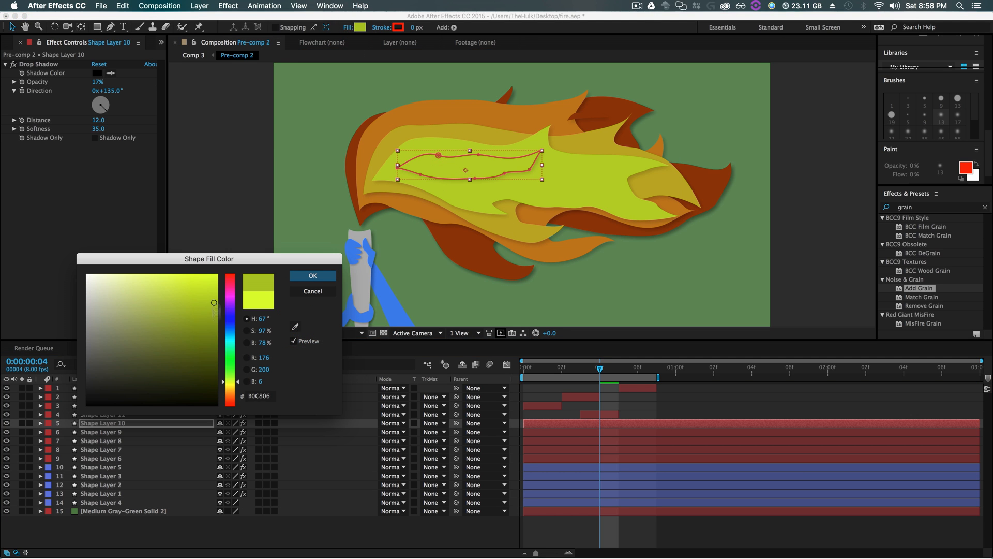
left_click_drag(210, 300, 182, 283)
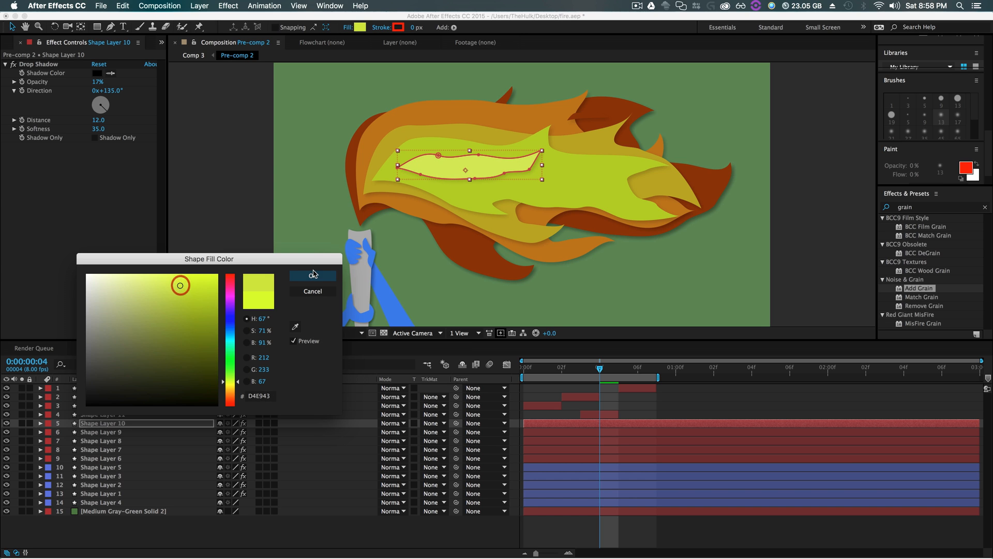
key("Return")
left_click(188, 224)
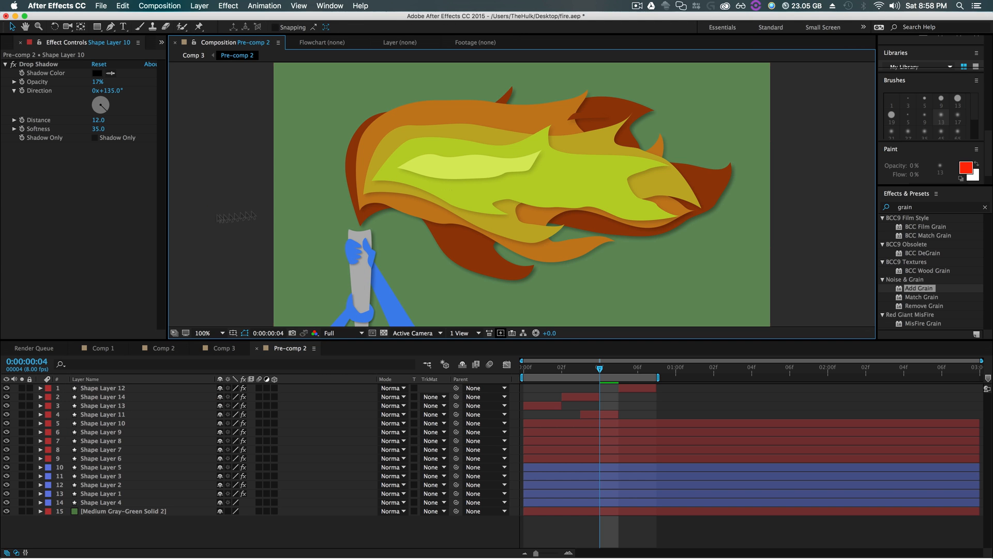
- Darken the innermost flame shape's fill to a muted yellow-green, about B8CA35
left_click(460, 166)
left_click(359, 27)
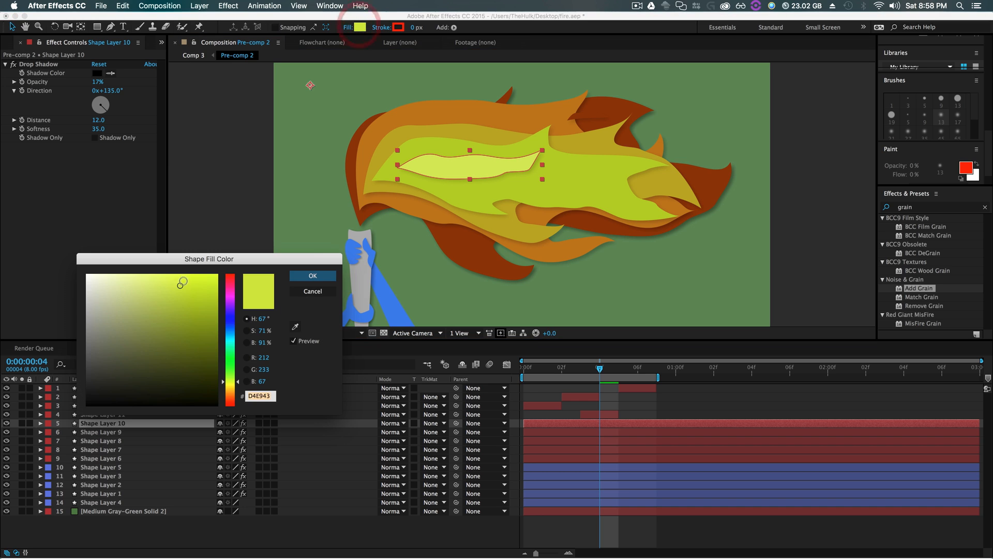
left_click_drag(181, 283, 183, 300)
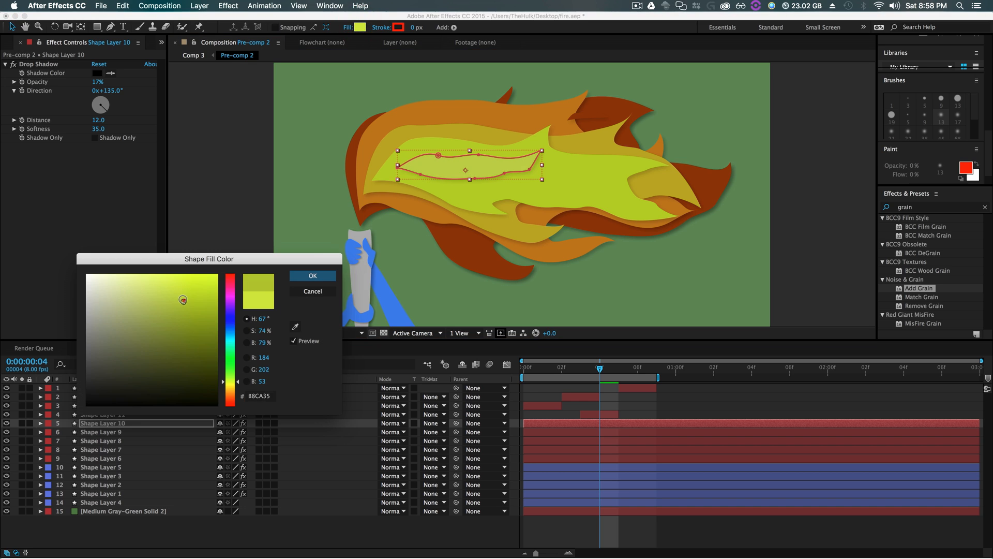
left_click(312, 276)
left_click(192, 211)
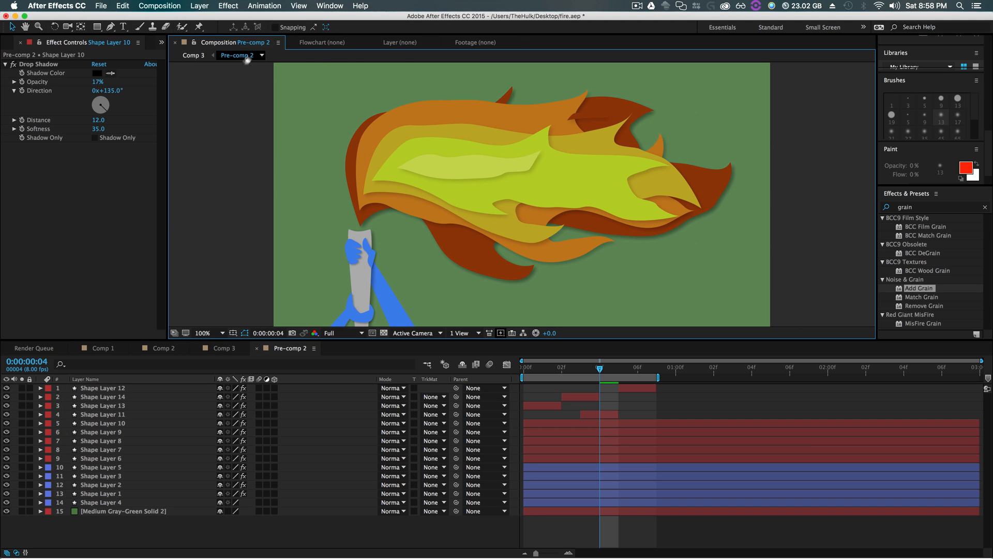
- Return to Comp 3 and preview the flame loop with grain from the first frame
left_click(193, 55)
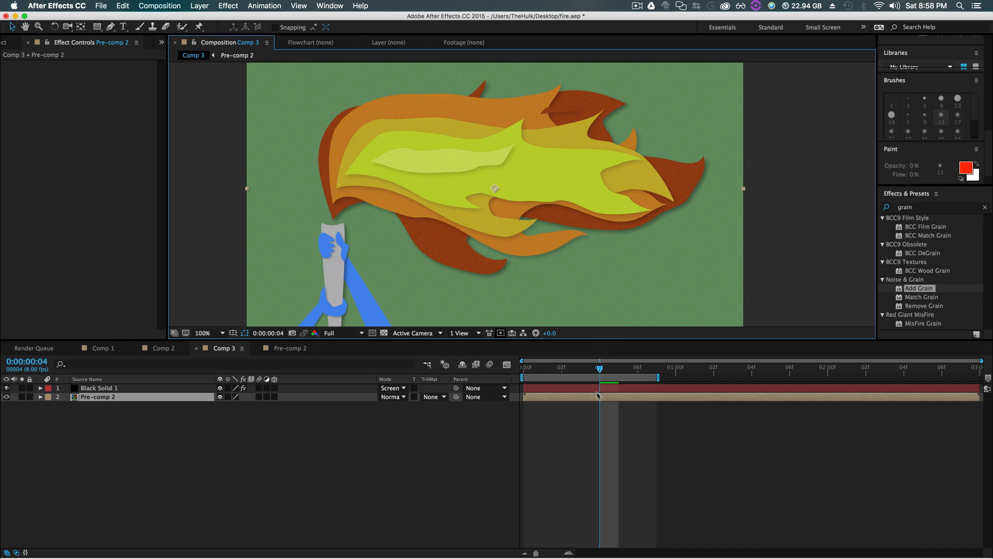
left_click_drag(599, 370, 513, 386)
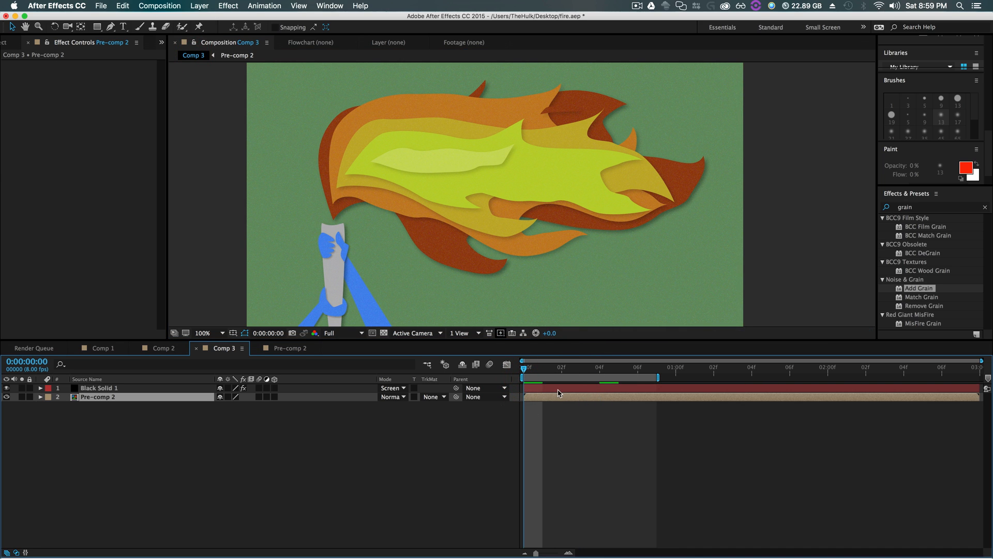
key("space")
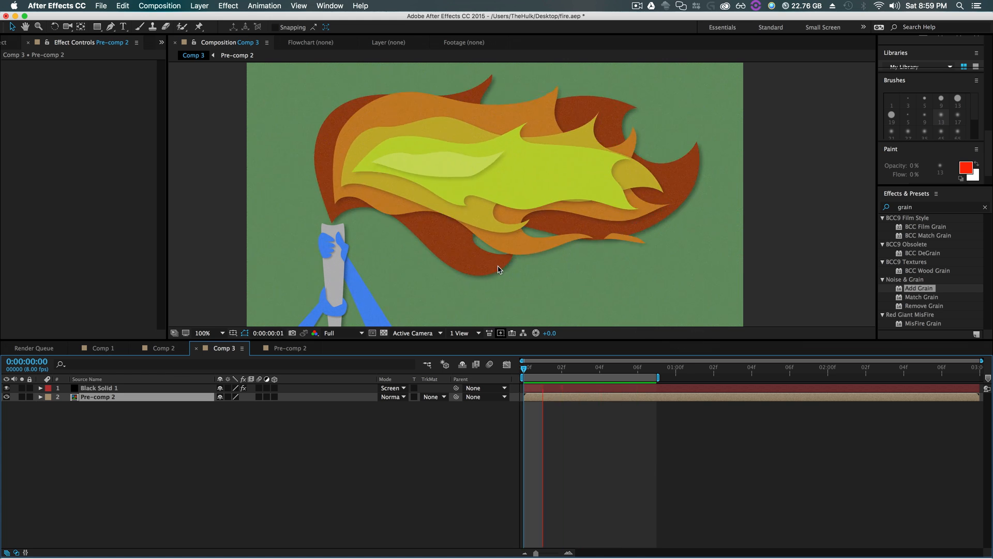
key("space")
- Try a colour saturation of 2 in the black solid's Add Grain effect, then undo it and collapse the effect's settings
left_click(100, 388)
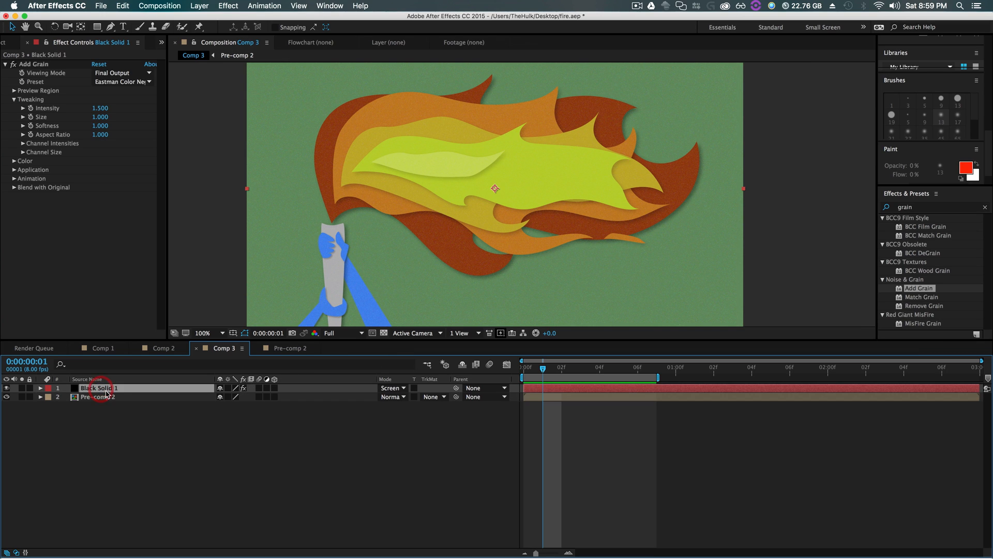
left_click(11, 161)
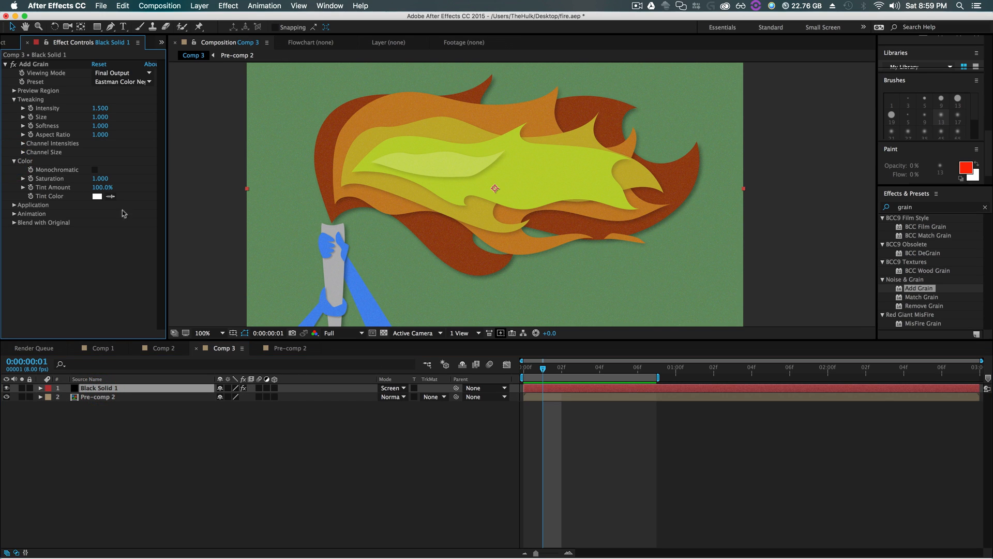
left_click_drag(100, 179, 170, 177)
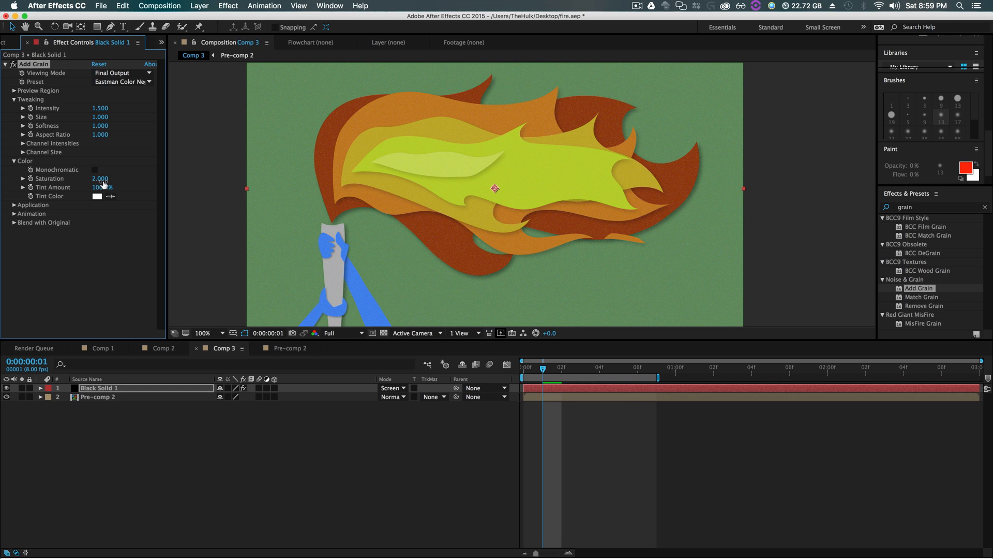
key("super+z")
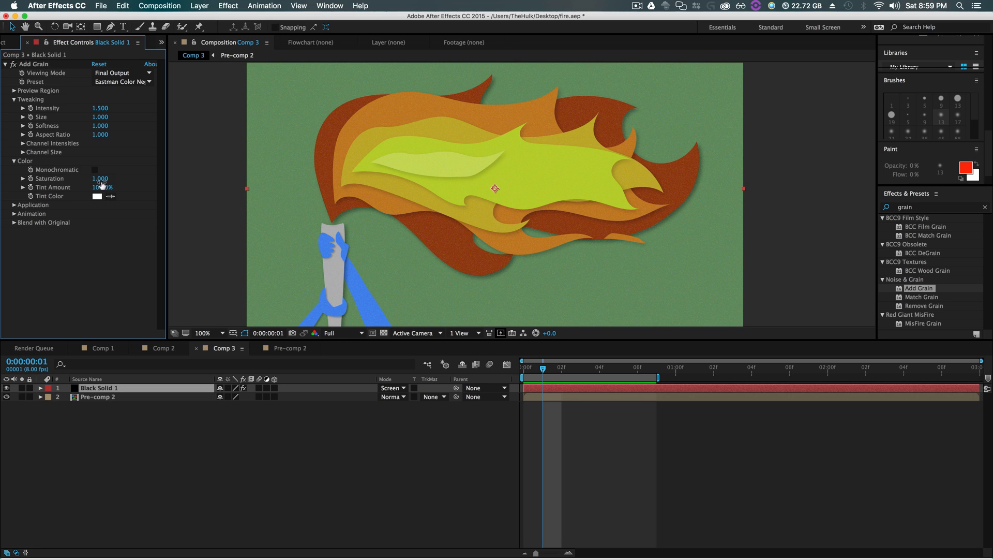
left_click(120, 184)
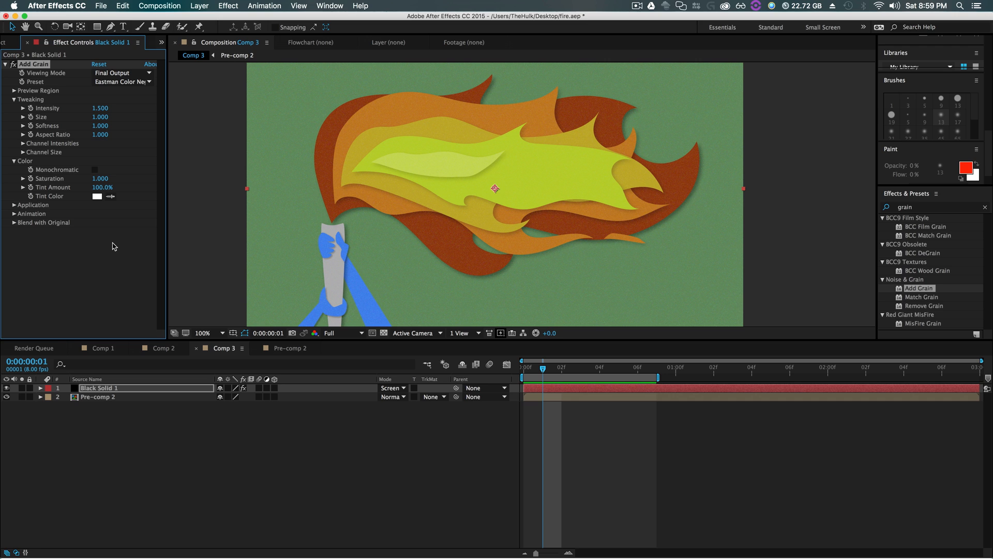
left_click(123, 259)
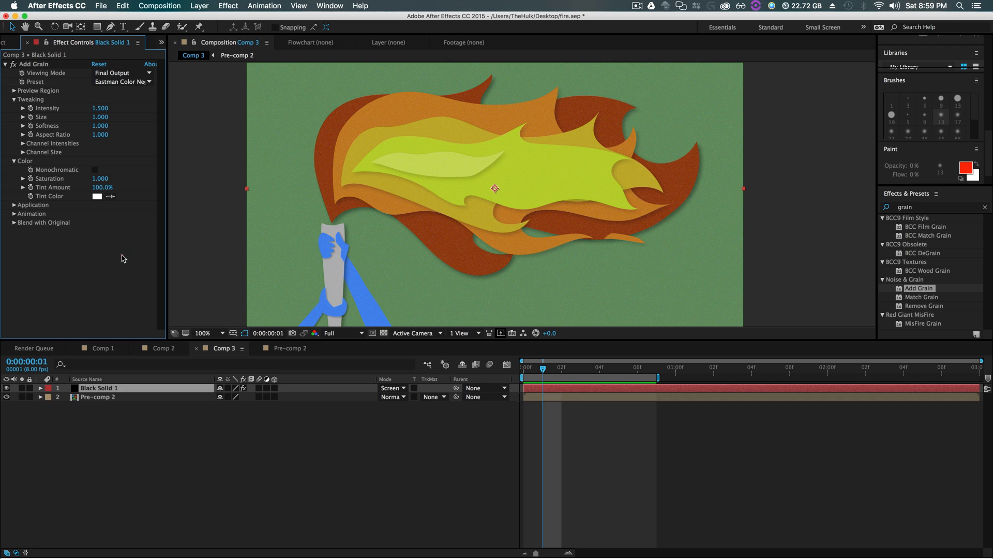
left_click(14, 161)
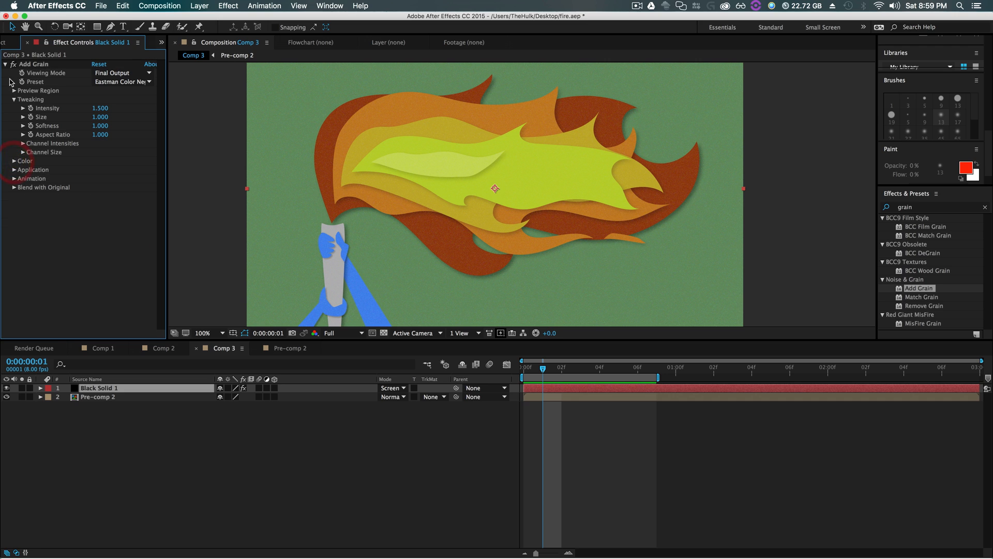
left_click(5, 64)
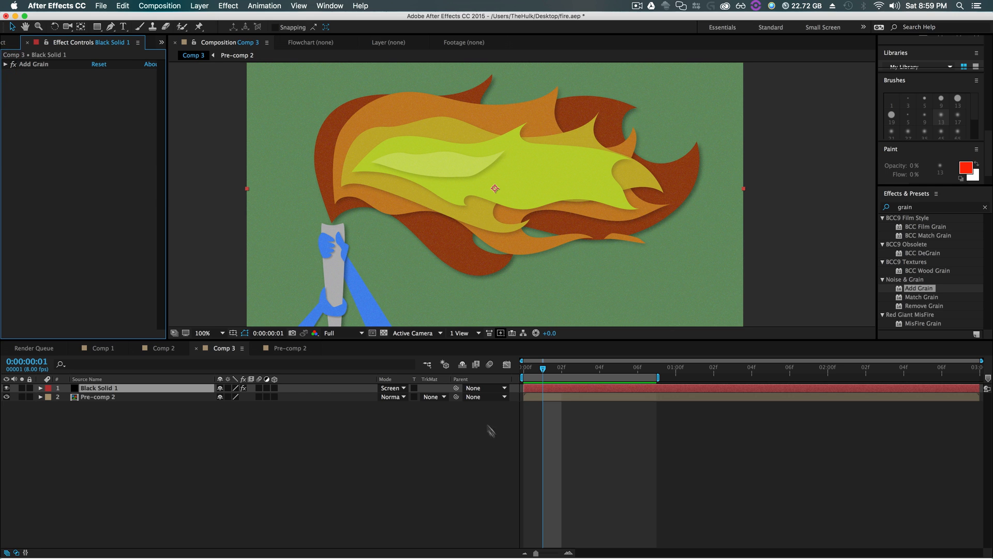
- Delete the black grain solid from Comp 3
left_click(492, 450)
left_click(111, 389)
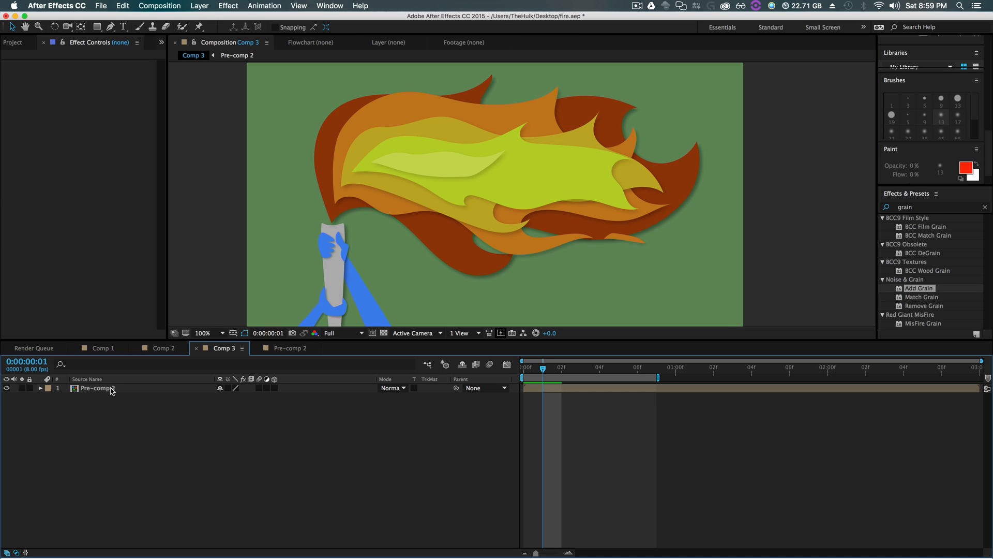
left_click(203, 445)
- Search the effects for "filmc" and apply FilmConvert Pro 2.36 to the Pre-comp 2 layer
left_click(981, 207)
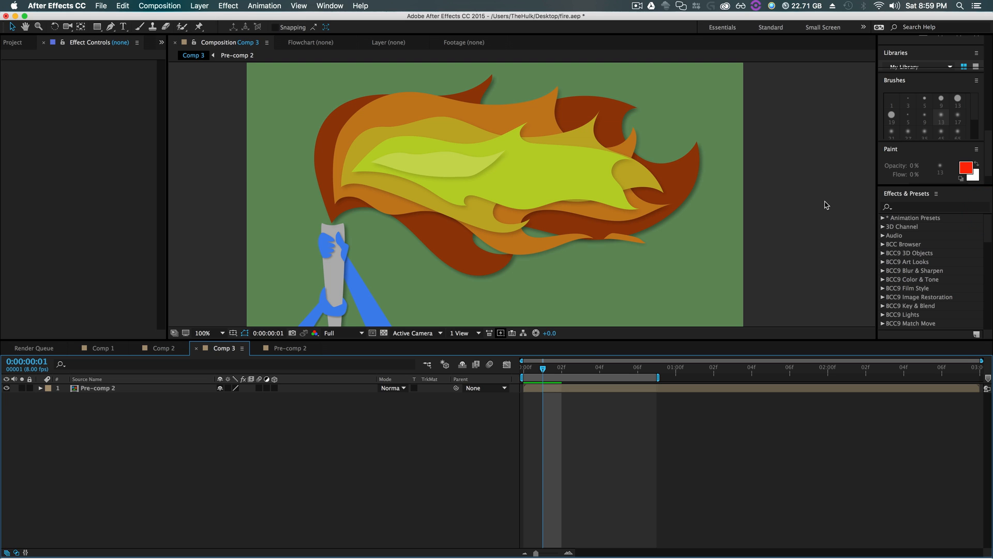
left_click(913, 207)
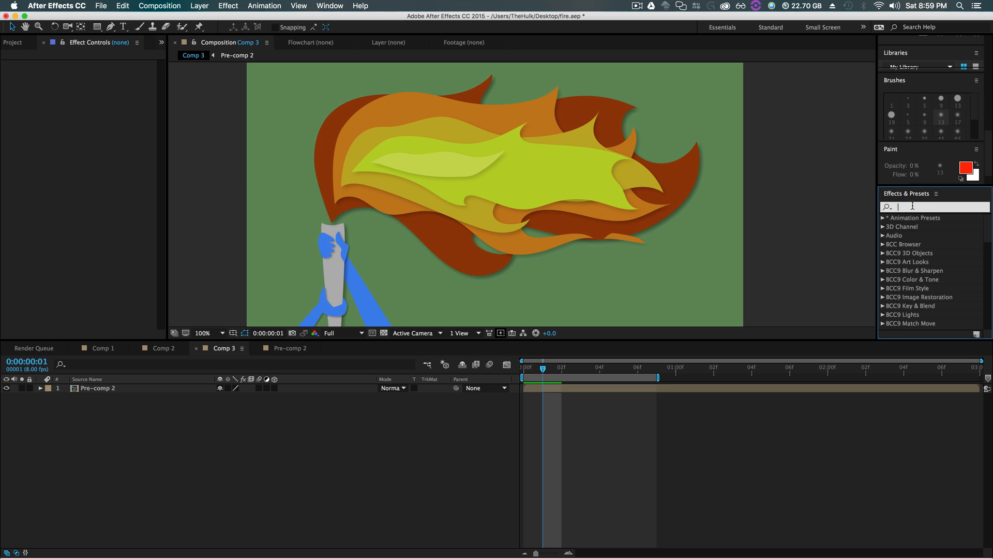
type("fi")
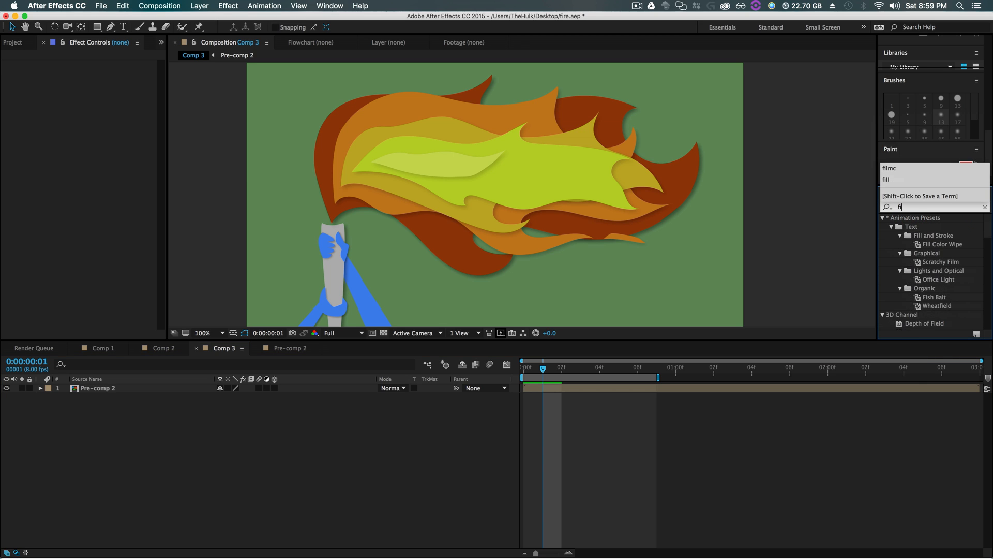
type("lm")
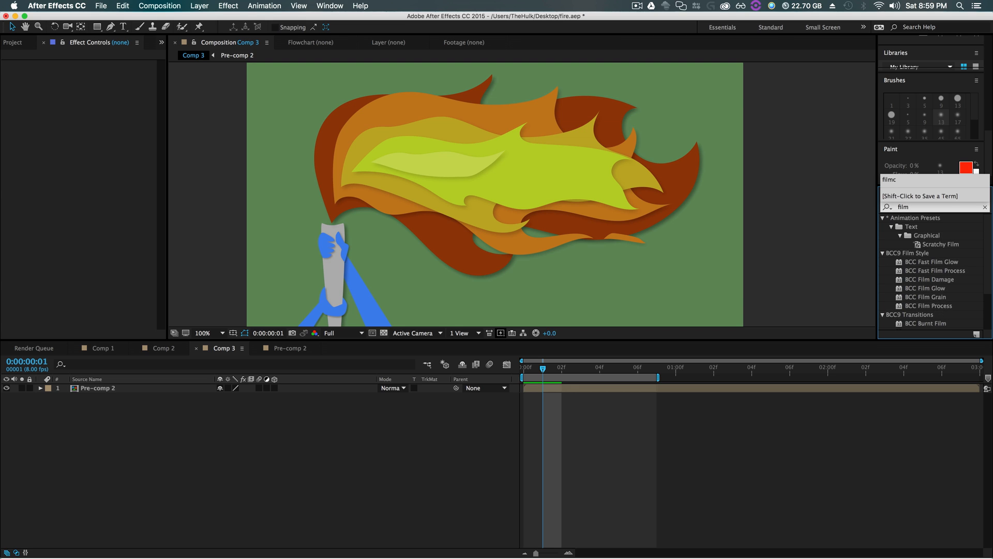
type("c")
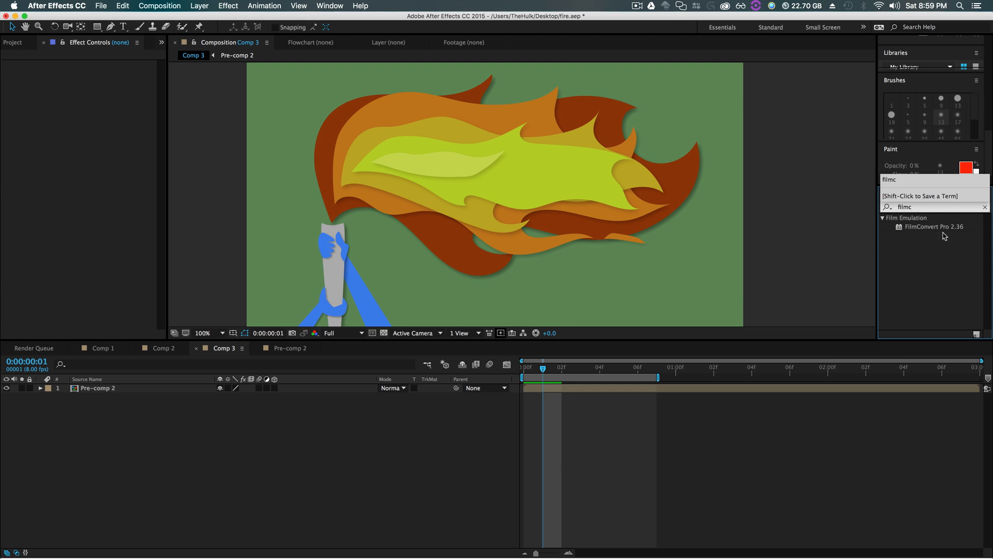
left_click_drag(943, 228, 595, 393)
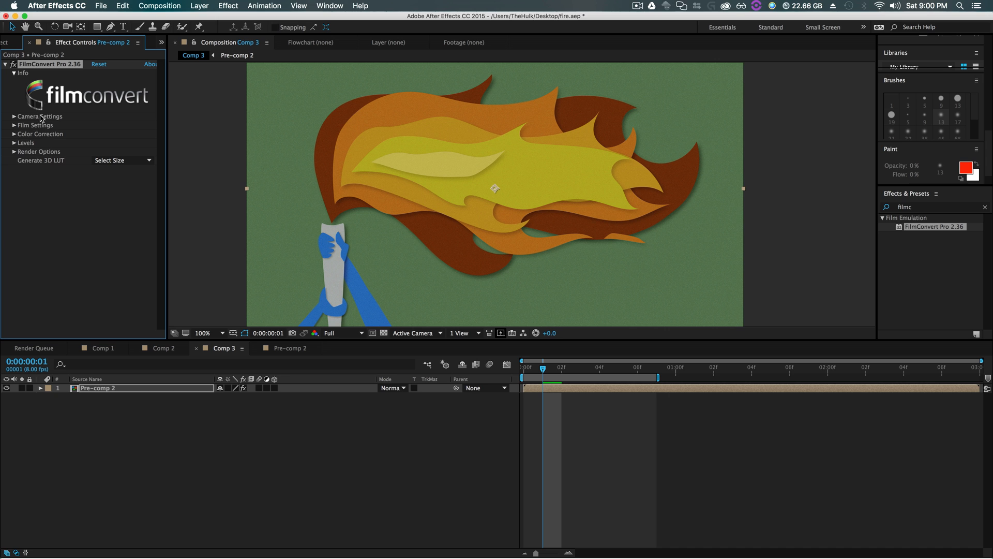
- Set FilmConvert's exposure to 0.130 and compare the KD 5213 Vis3 and FJ 8543 VD film stocks, settling on FJ 8543 VD
left_click(15, 117)
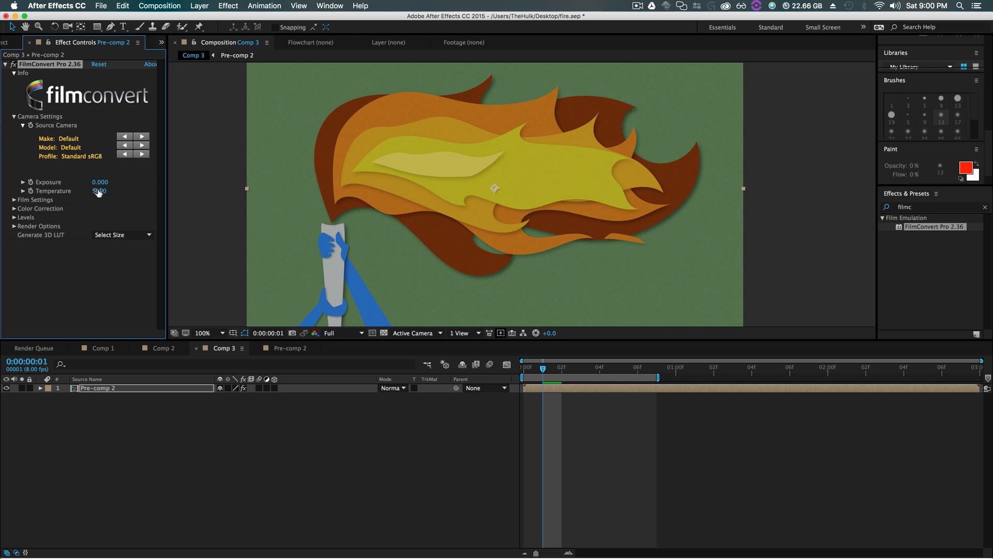
mouse_move(98, 192)
left_mouse_down()
mouse_move(109, 195)
mouse_move(102, 179)
left_mouse_up()
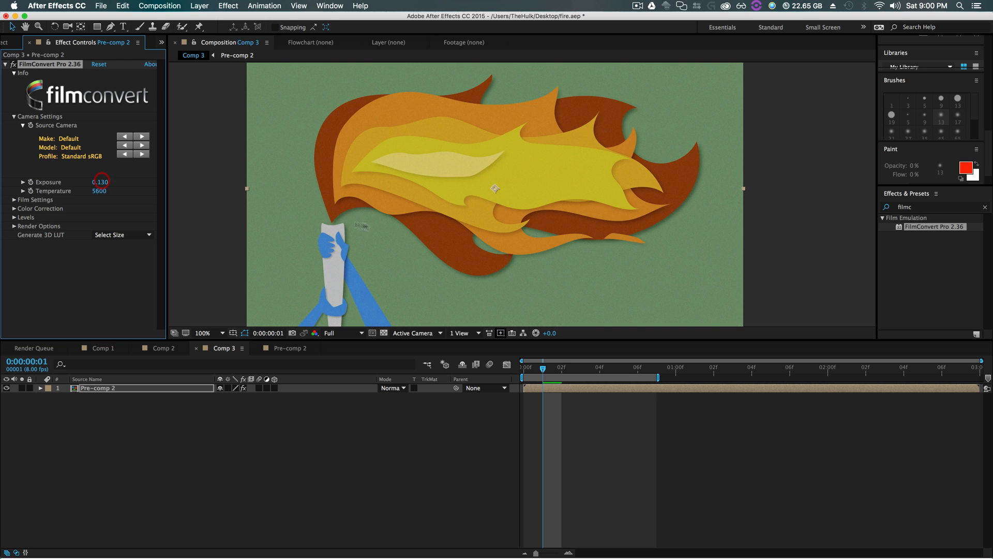
left_click(15, 201)
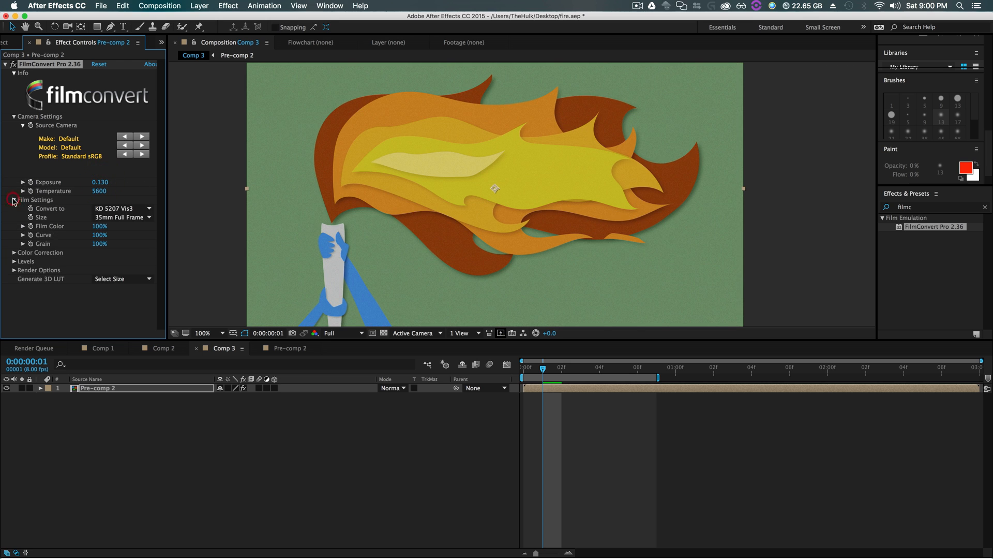
left_click(126, 209)
left_click(127, 210)
left_click(127, 210)
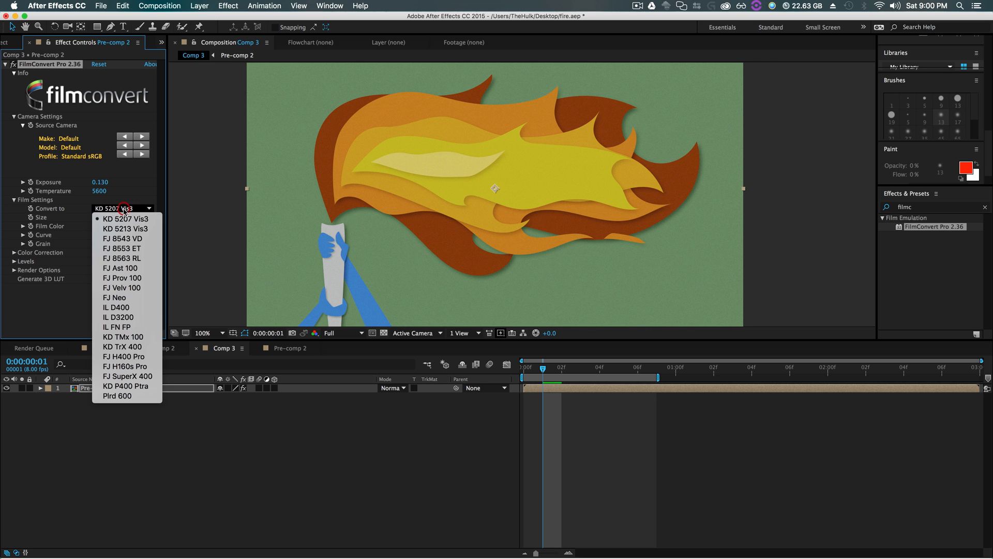
left_click(126, 226)
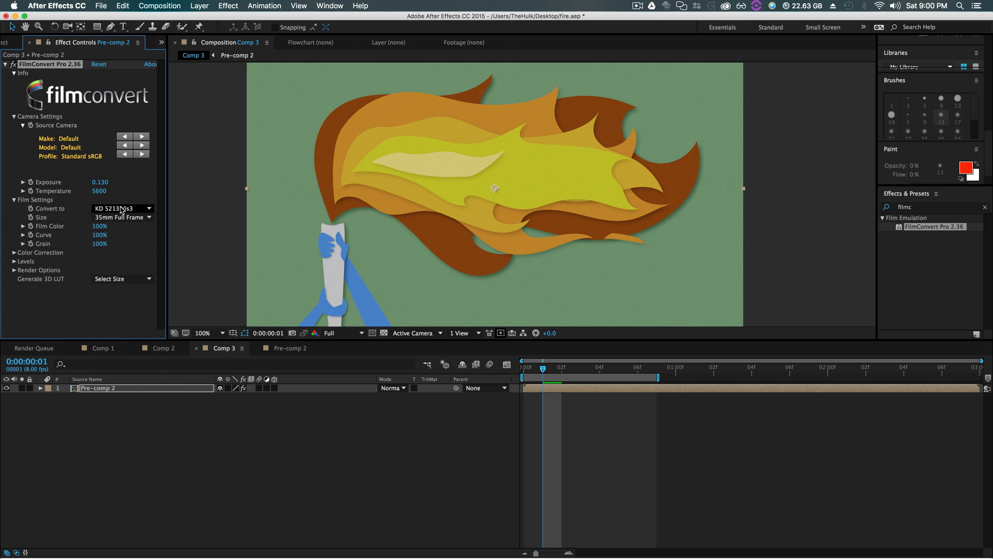
left_click(122, 209)
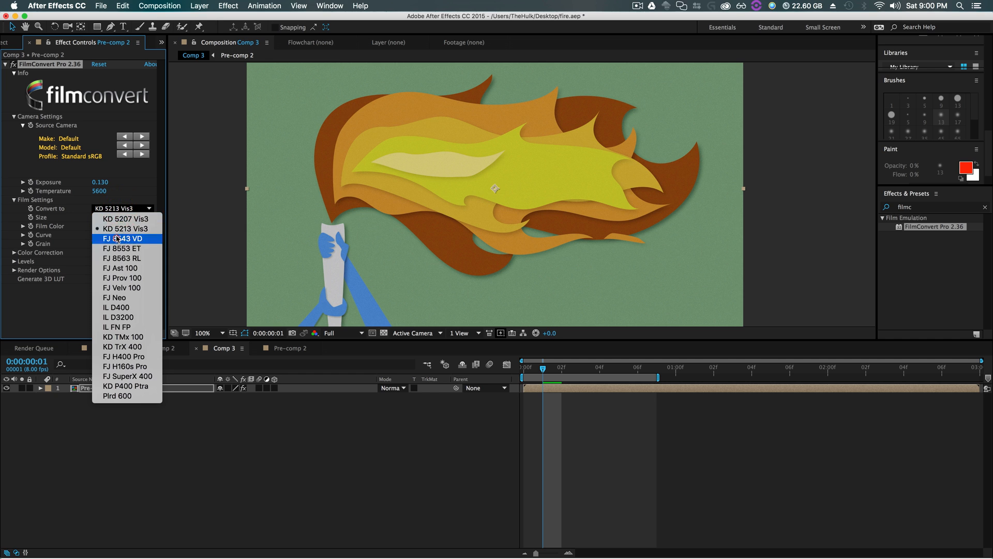
left_click(123, 216)
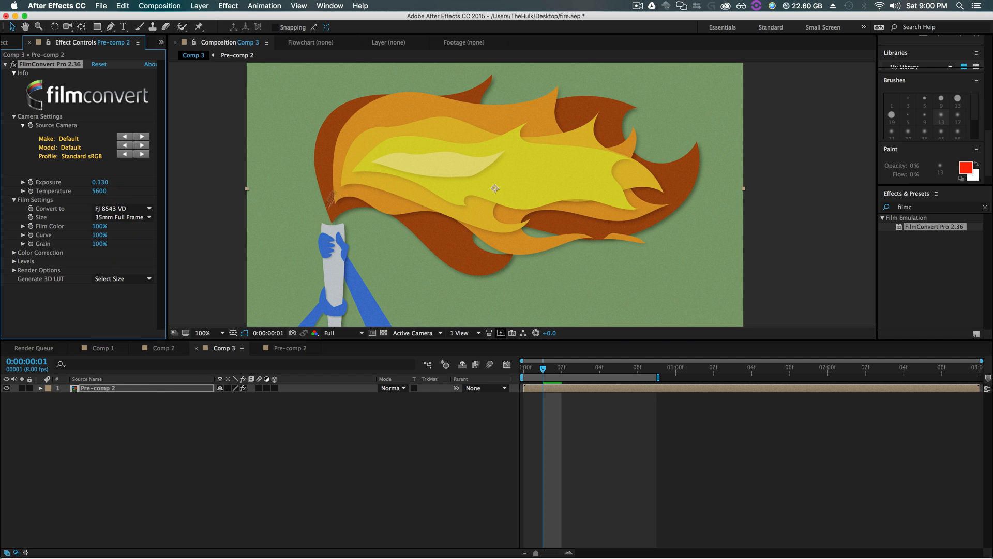
left_click(113, 209)
left_click(115, 228)
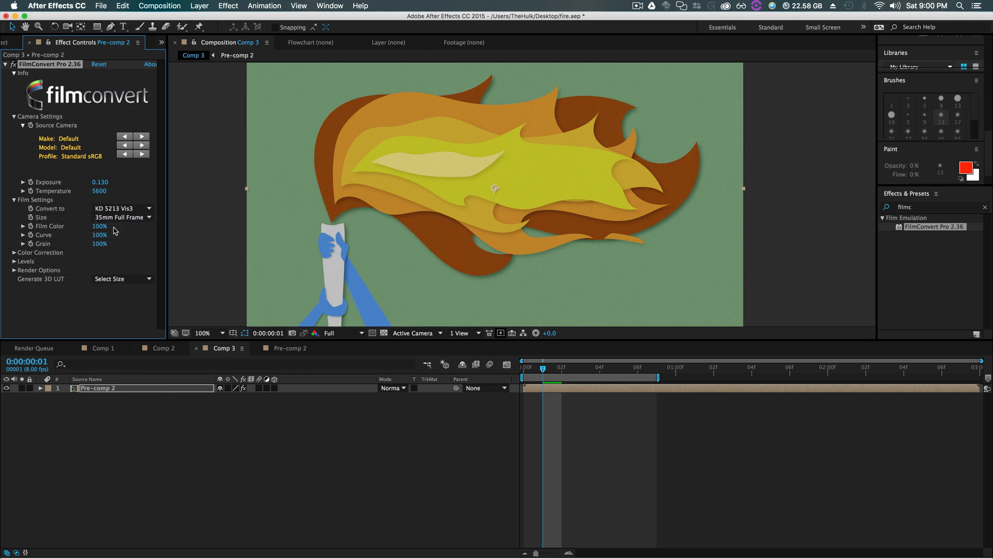
left_click(117, 213)
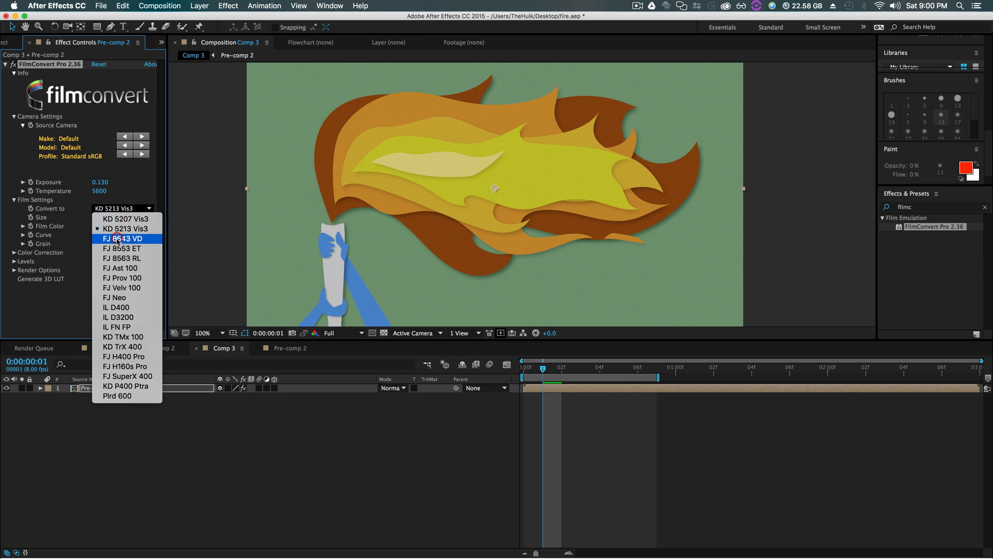
left_click(119, 219)
- Try 8mm as FilmConvert's film size and preview the loop from the first frame
left_click(119, 219)
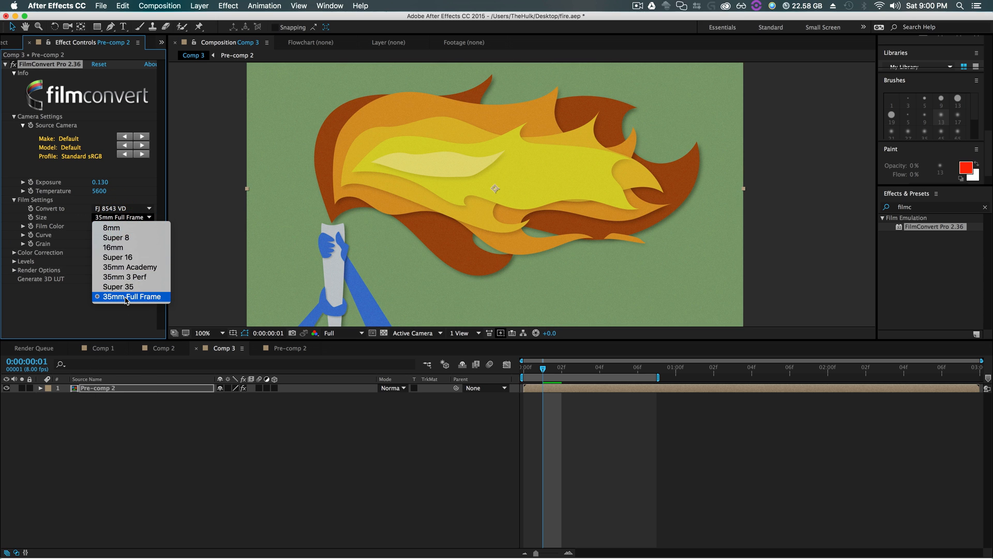
left_click(117, 227)
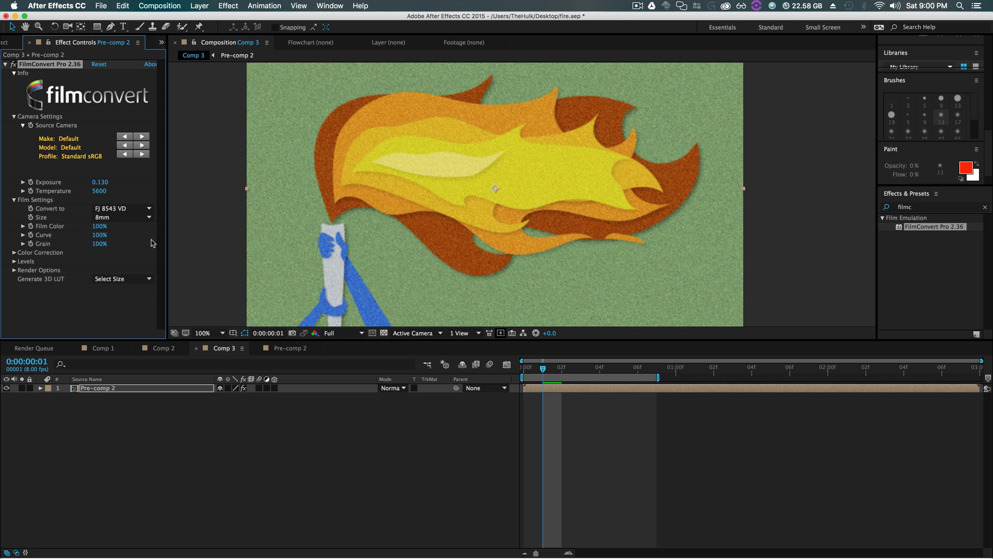
left_click_drag(544, 370, 524, 368)
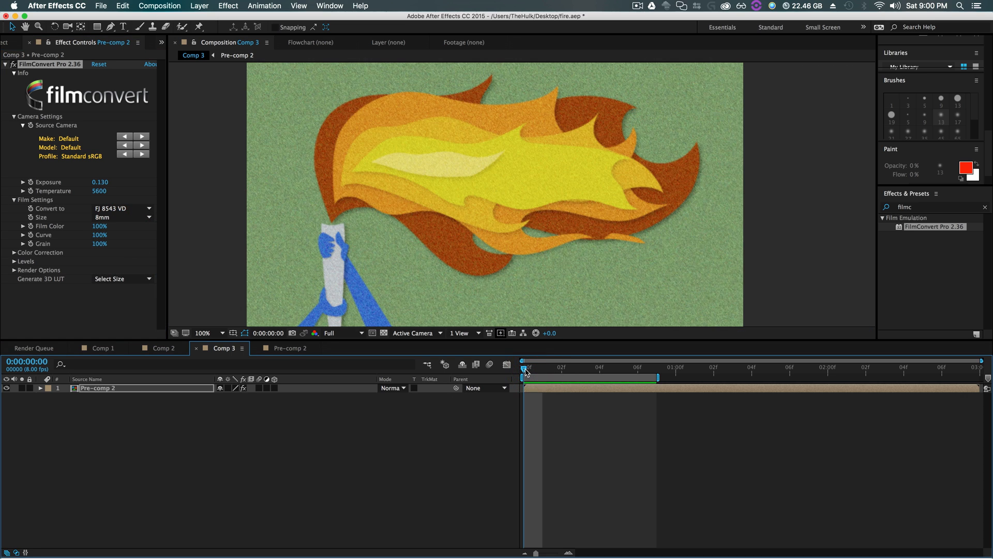
key("space")
key("space")
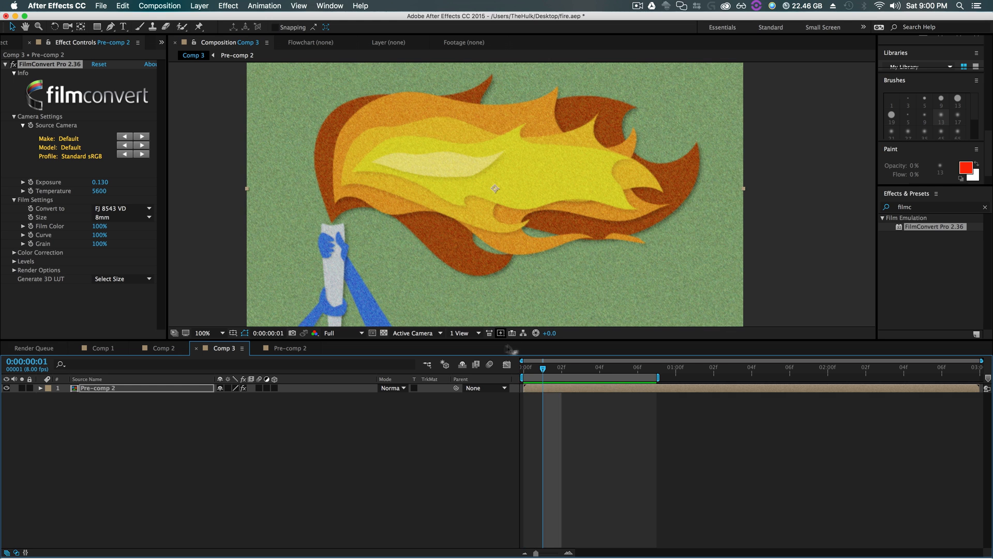
- Compare the 35mm Academy and Super 16 film sizes, settle on 35mm Academy, and reduce the film color to 0%
left_click(131, 217)
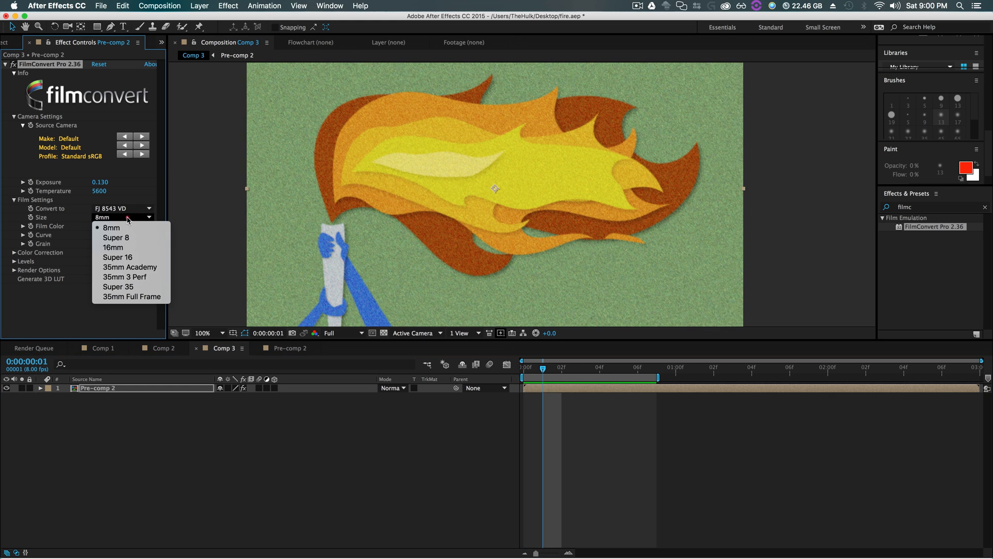
left_click(145, 267)
left_click(135, 217)
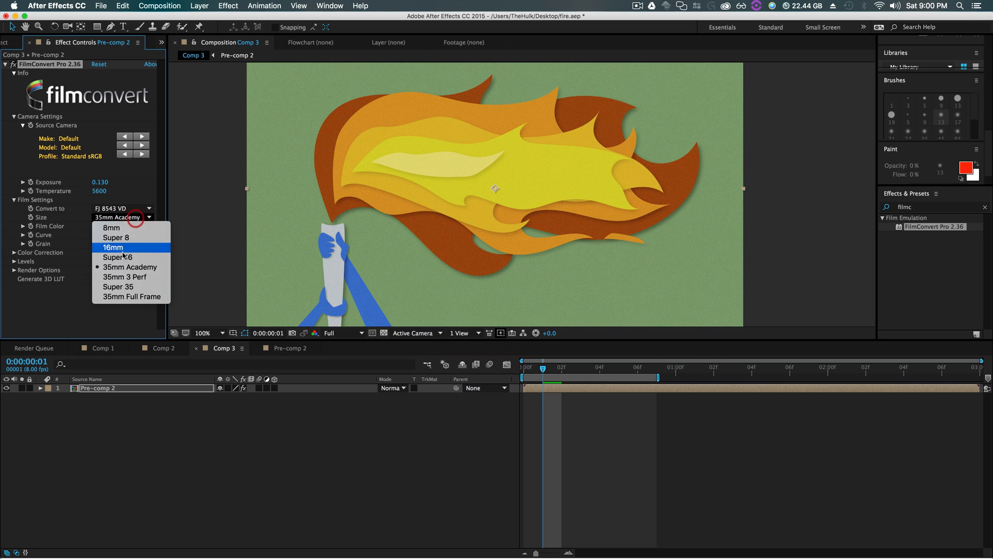
left_click(123, 257)
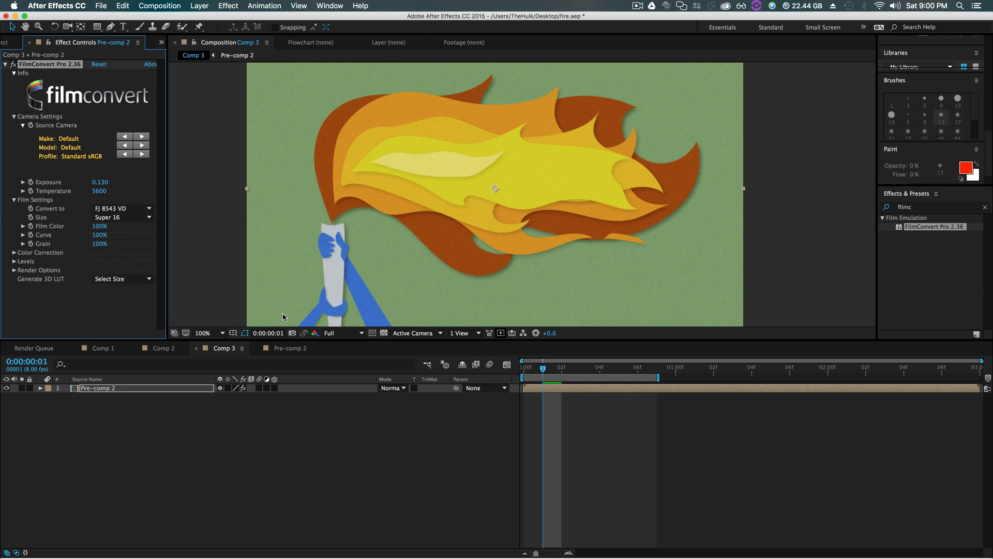
left_click(132, 217)
left_click(140, 266)
left_click_drag(100, 226, 8, 235)
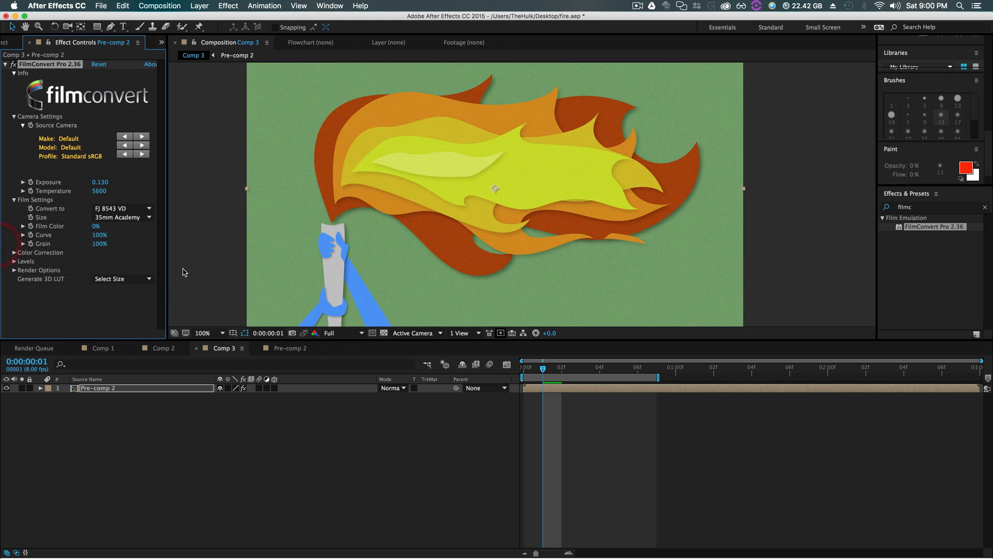
- Restore FilmConvert's film color to 100%, set its curve to 74%, then try a different grain amount and undo that change
left_click_drag(97, 226, 274, 222)
left_click_drag(98, 233, 84, 233)
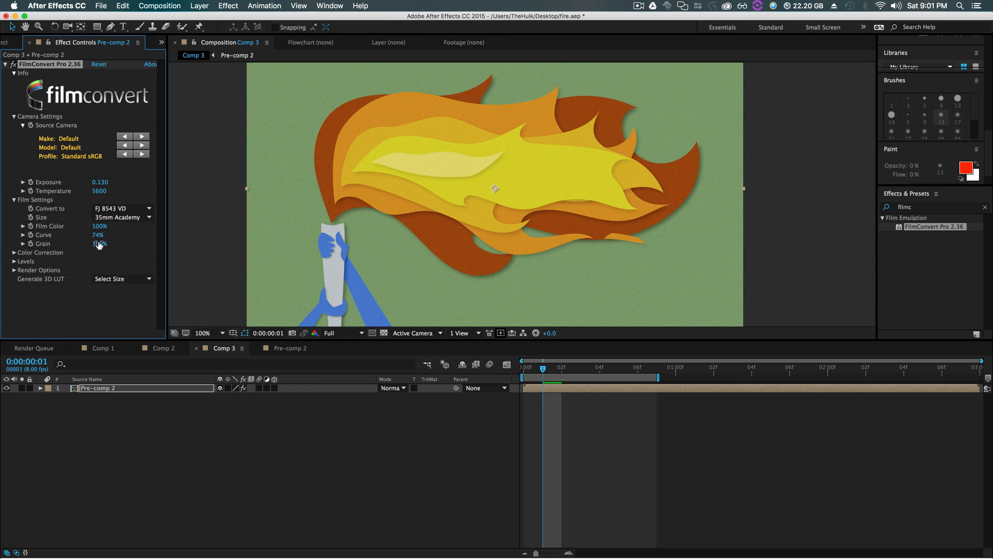
left_click_drag(98, 244, 222, 248)
key("super+z")
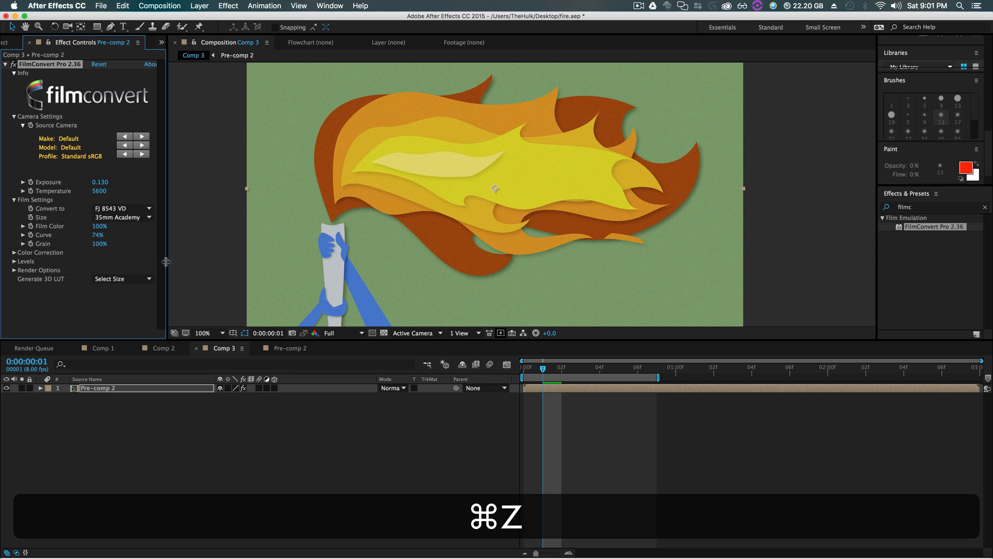
- Try tinting FilmConvert's shadows toward blue-violet with the color correction wheel and preview the loop
left_click(14, 253)
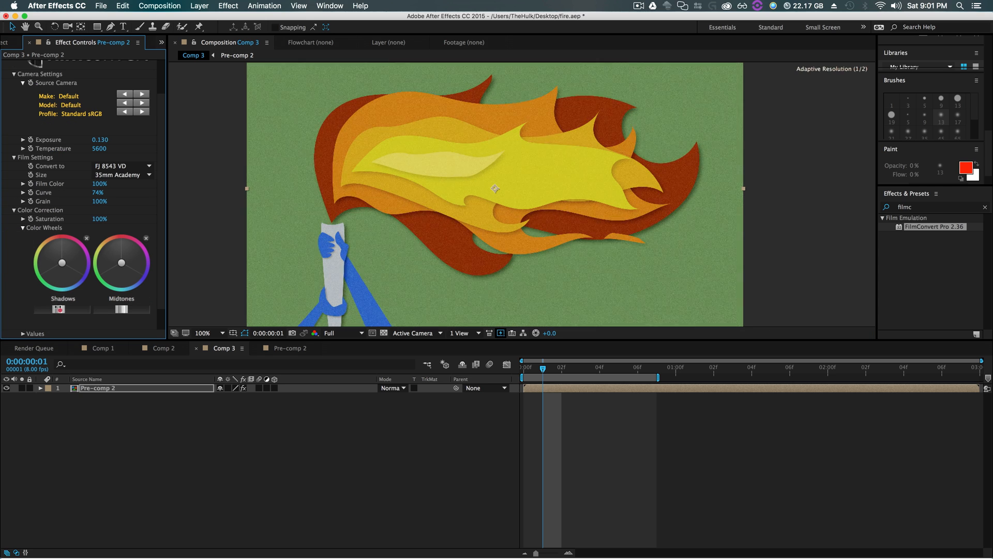
left_click(65, 264, "super")
left_click_drag(64, 264, 83, 278)
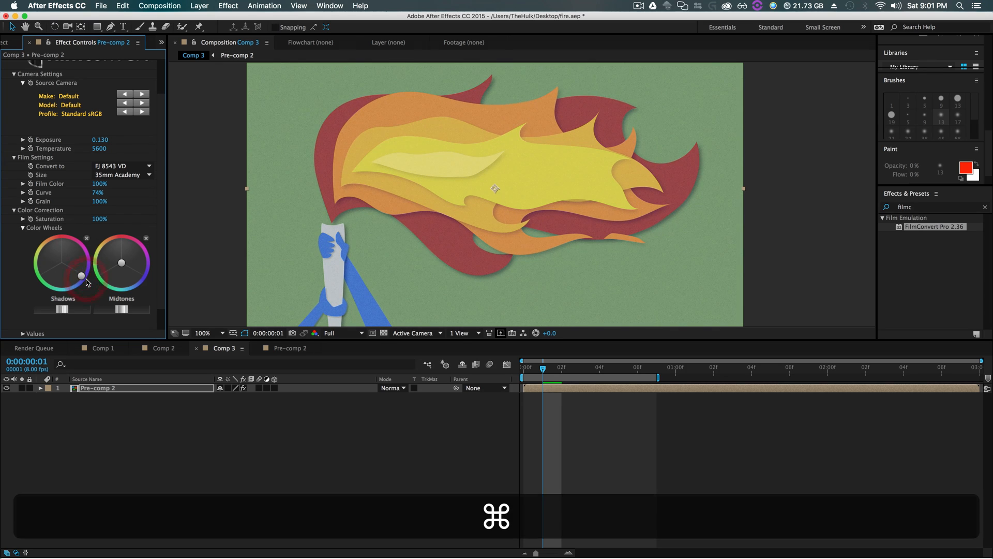
key("space")
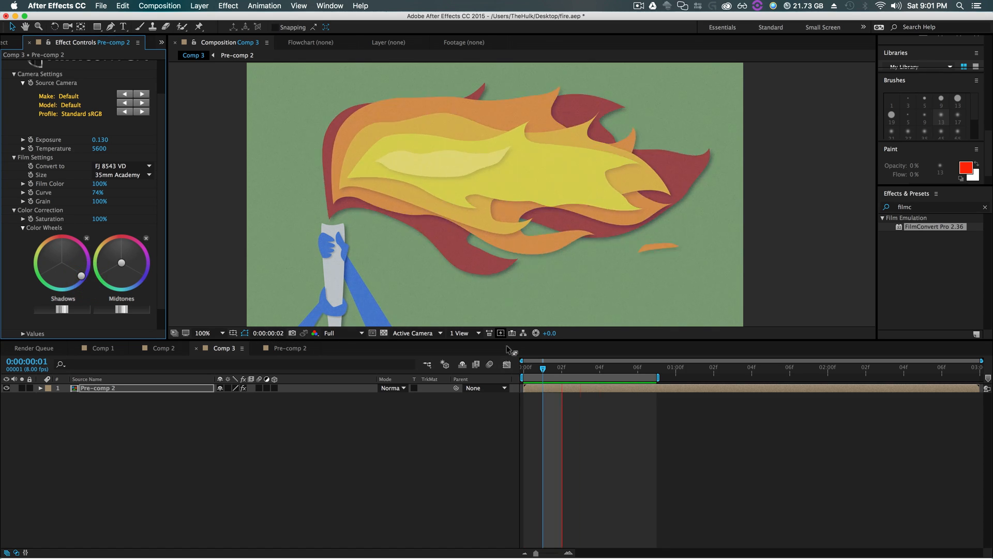
key("space")
key("Page_Up")
key("Page_Up")
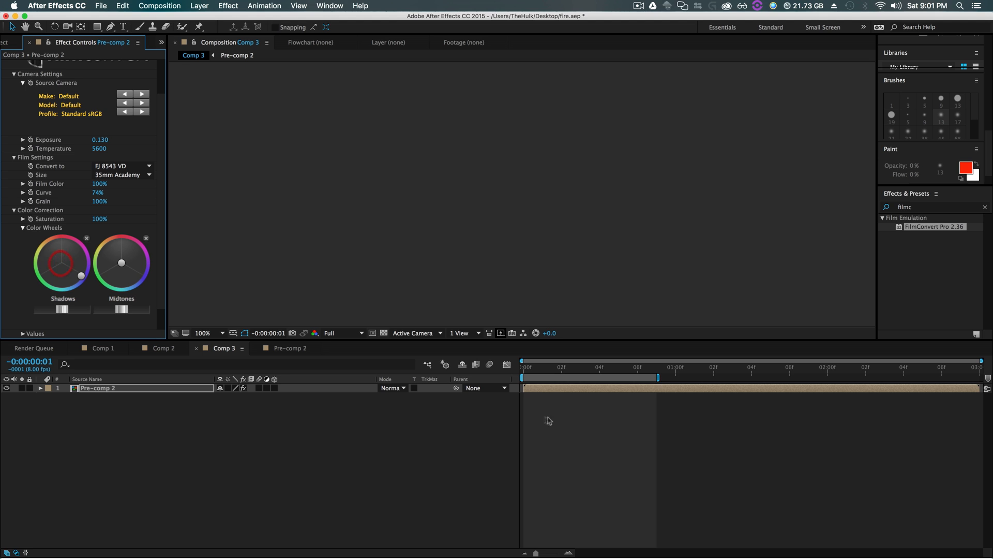
- At frame 2, return the shadows color wheel to neutral and widen the effect controls to reveal the highlights wheel
left_click(561, 368)
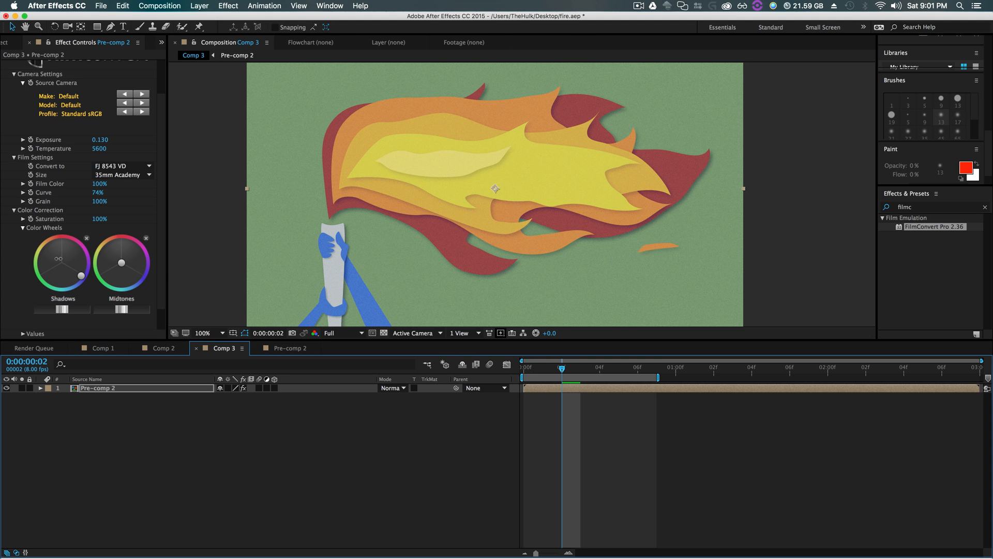
mouse_move(62, 257)
left_mouse_down()
mouse_move(78, 273)
mouse_move(63, 263)
left_mouse_up()
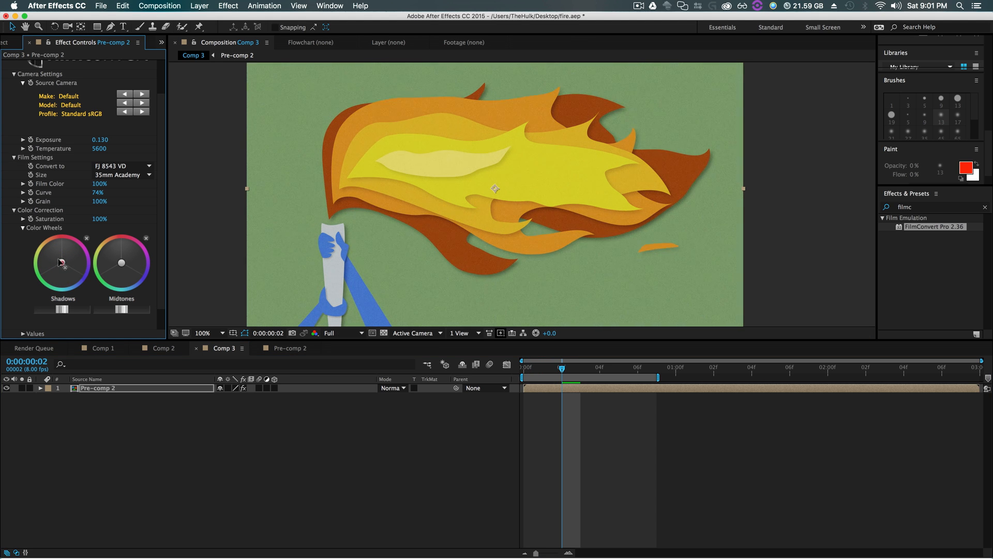
left_click_drag(166, 315, 267, 323)
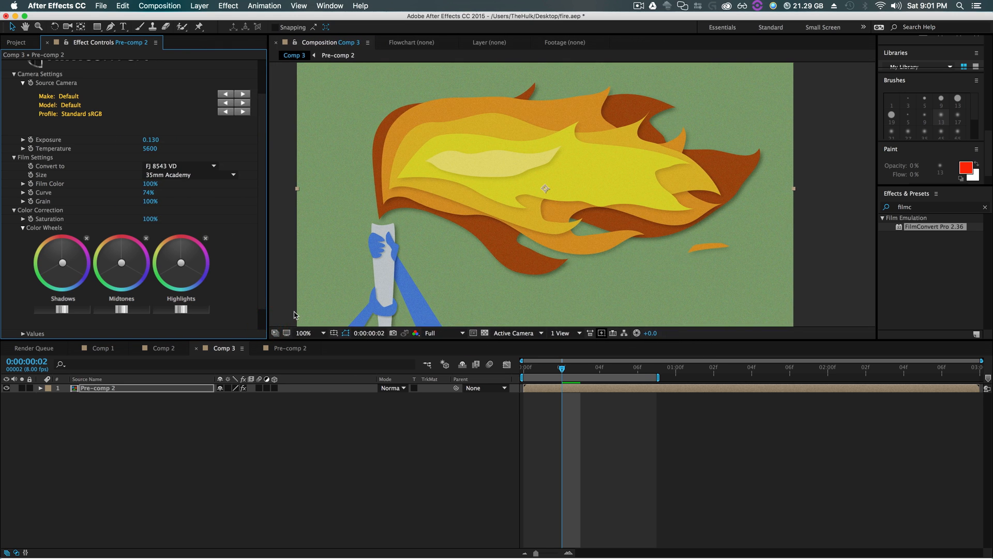